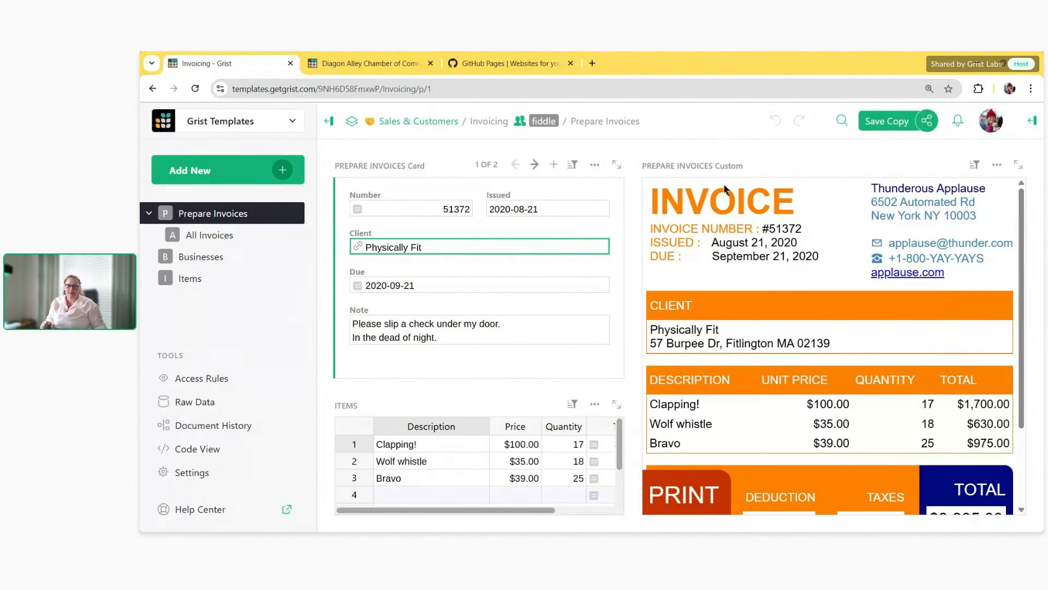
Step through the template's two invoice records to compare their rendered invoices
left_click(538, 167)
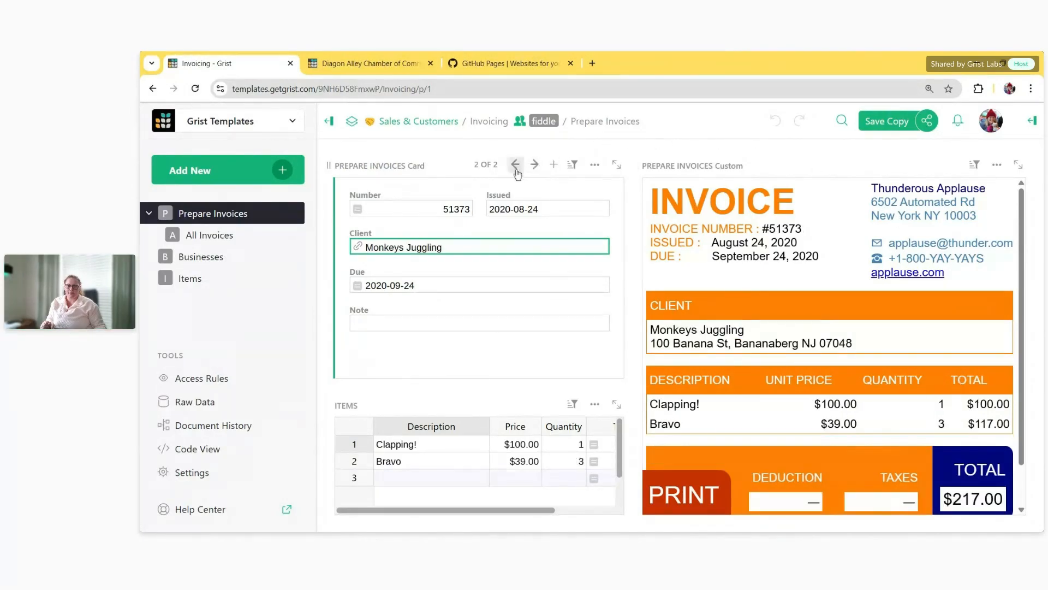
left_click(516, 166)
left_click(535, 165)
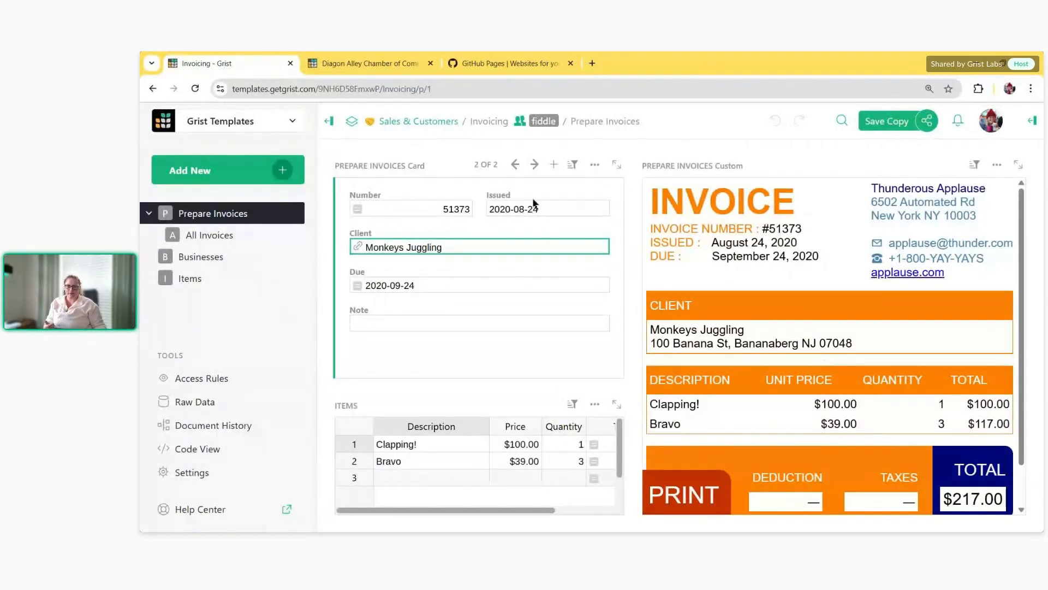
left_click(535, 165)
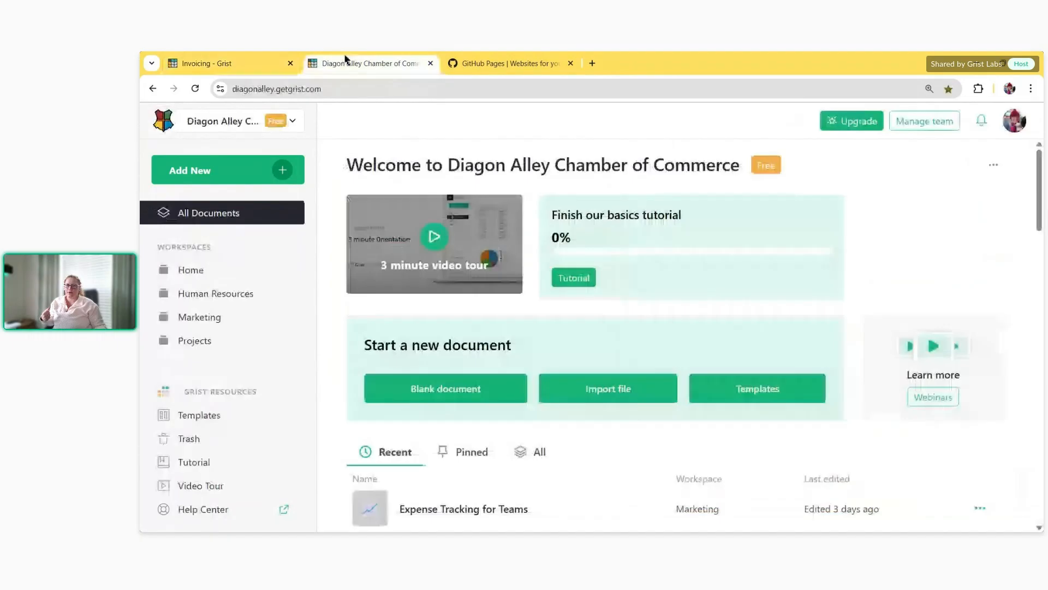
Switch to the Diagon Alley Chamber of Commerce site and create an empty document
left_click(341, 64)
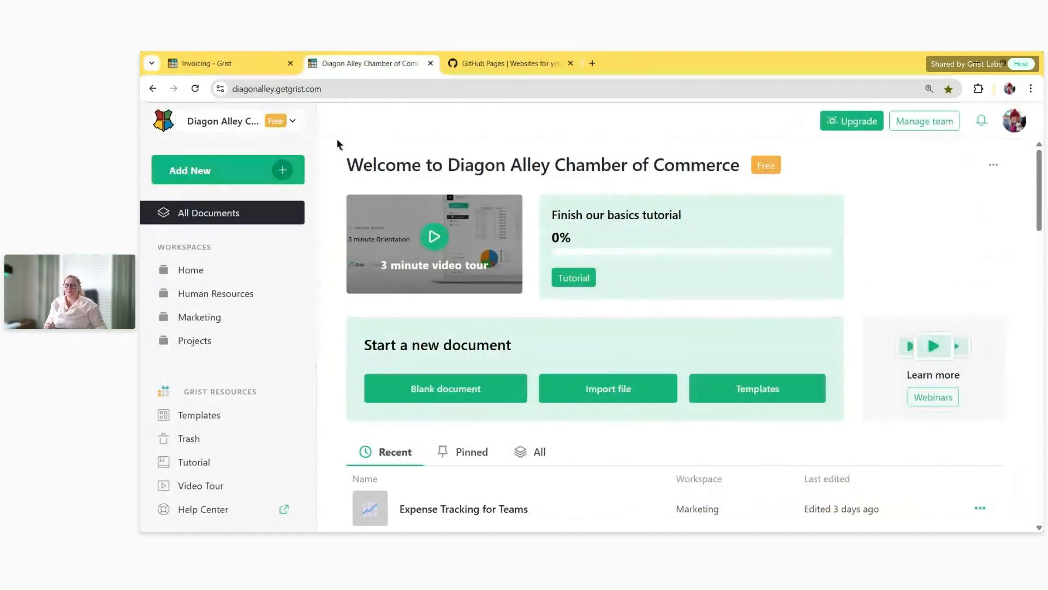
left_click(290, 172)
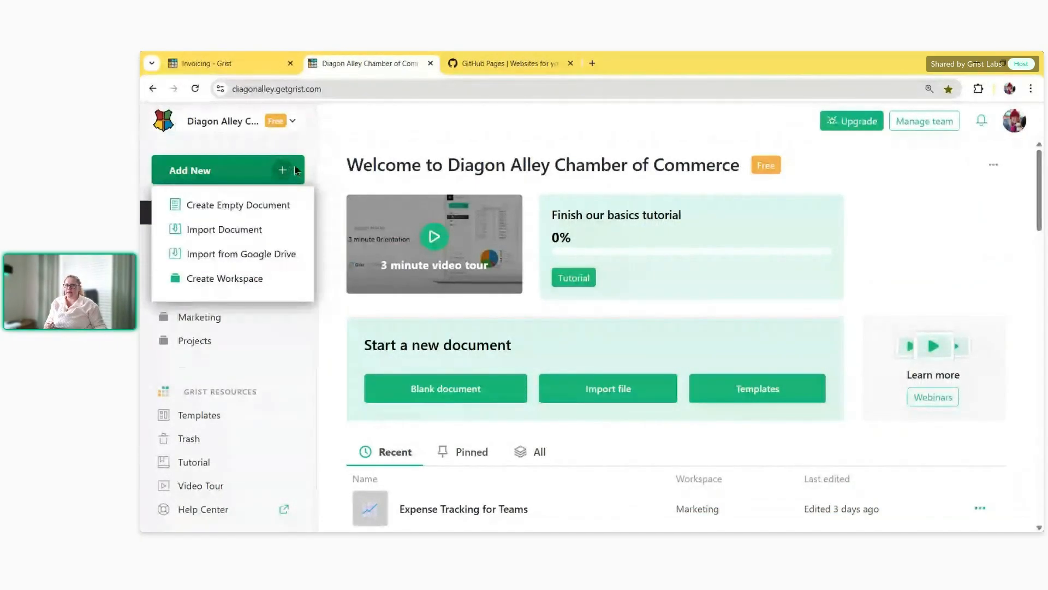
left_click(288, 206)
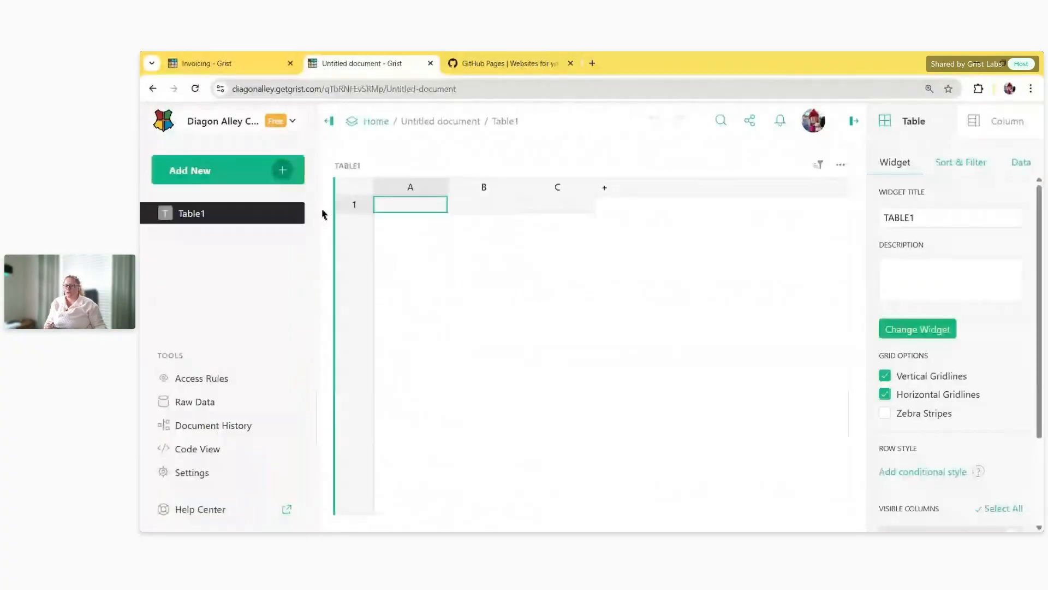
Rename the data table Table1 as Invoices
left_click(351, 174)
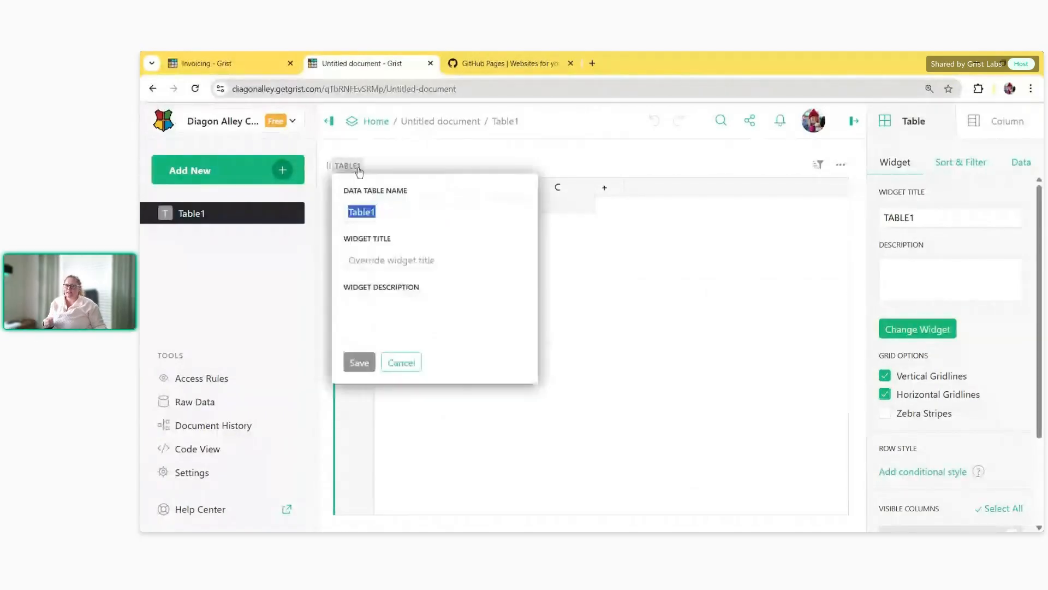
type("Invoices")
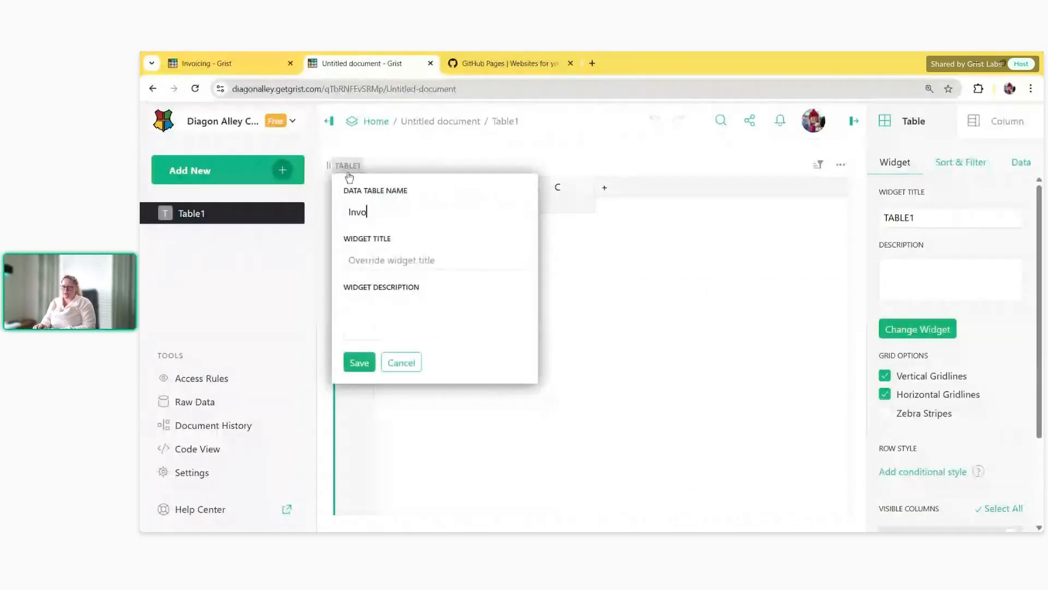
key("Return")
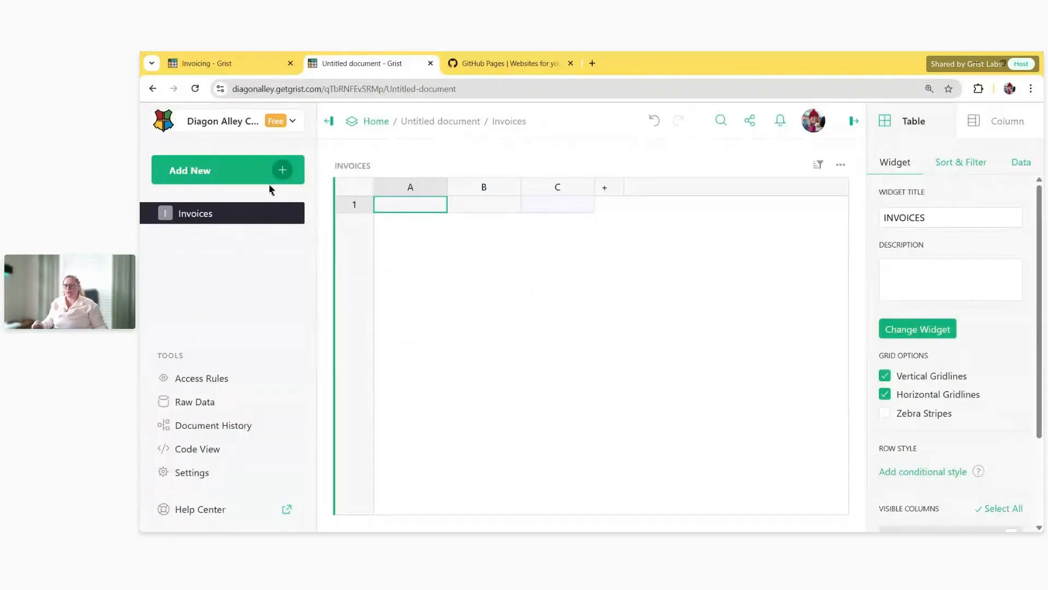
Add a custom widget to the page, using the Invoices table as data and INVOICES as its Select By source
left_click(280, 173)
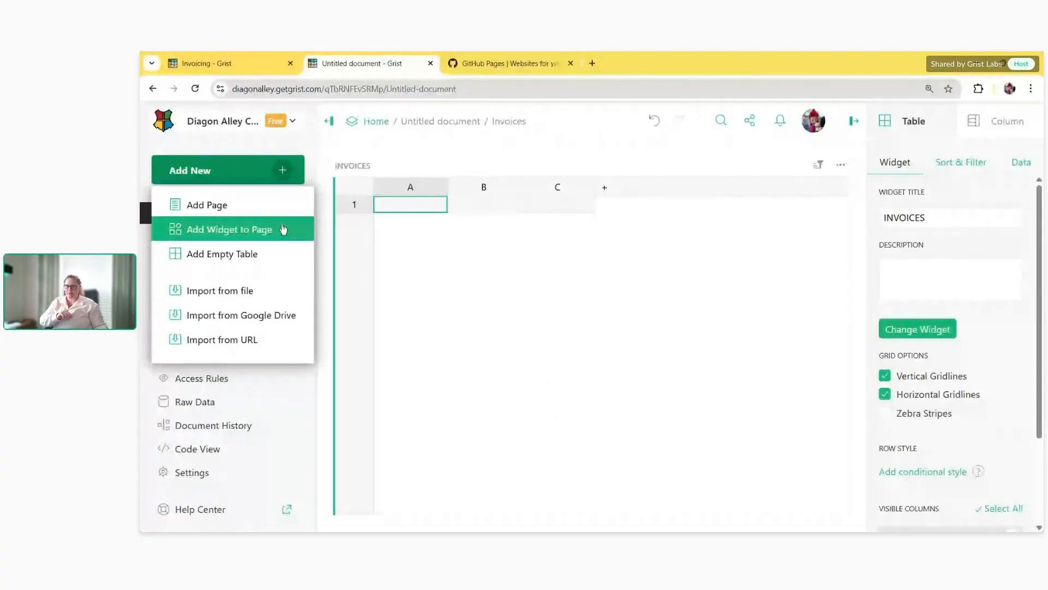
left_click(279, 231)
left_click(369, 318)
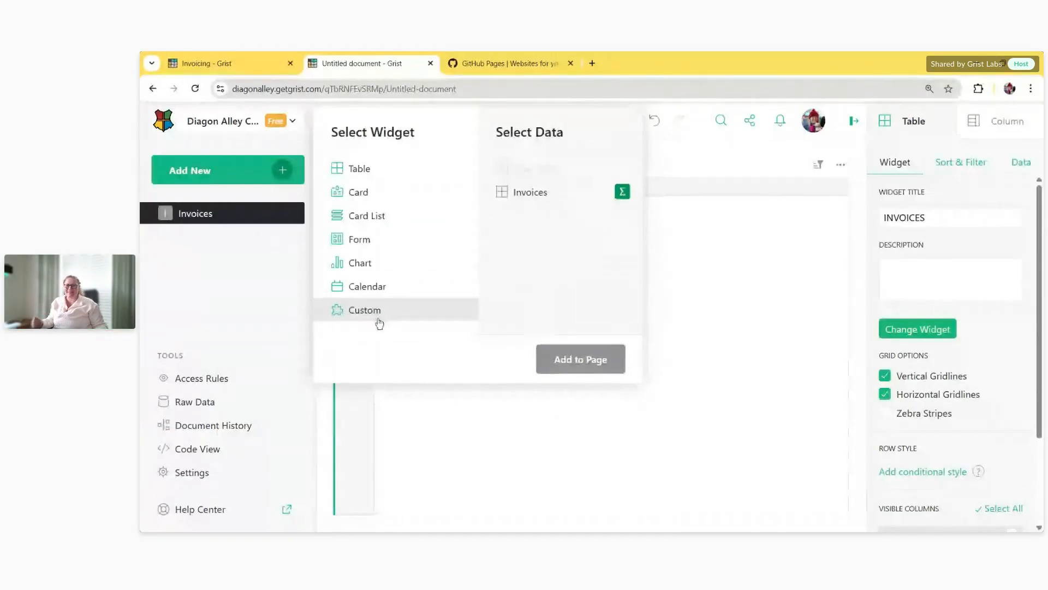
left_click(536, 204)
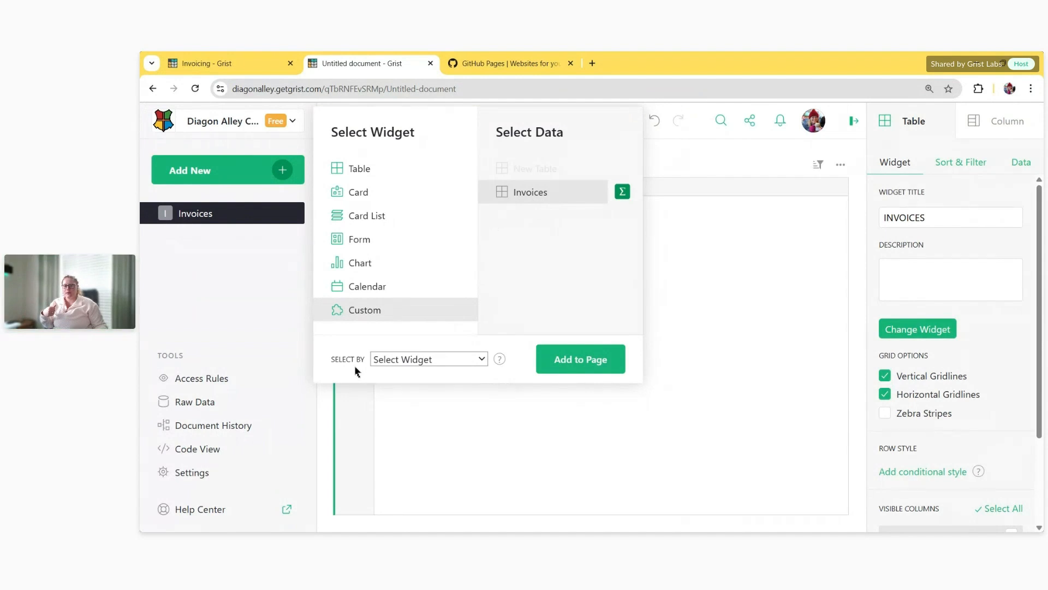
left_click(424, 365)
left_click(426, 392)
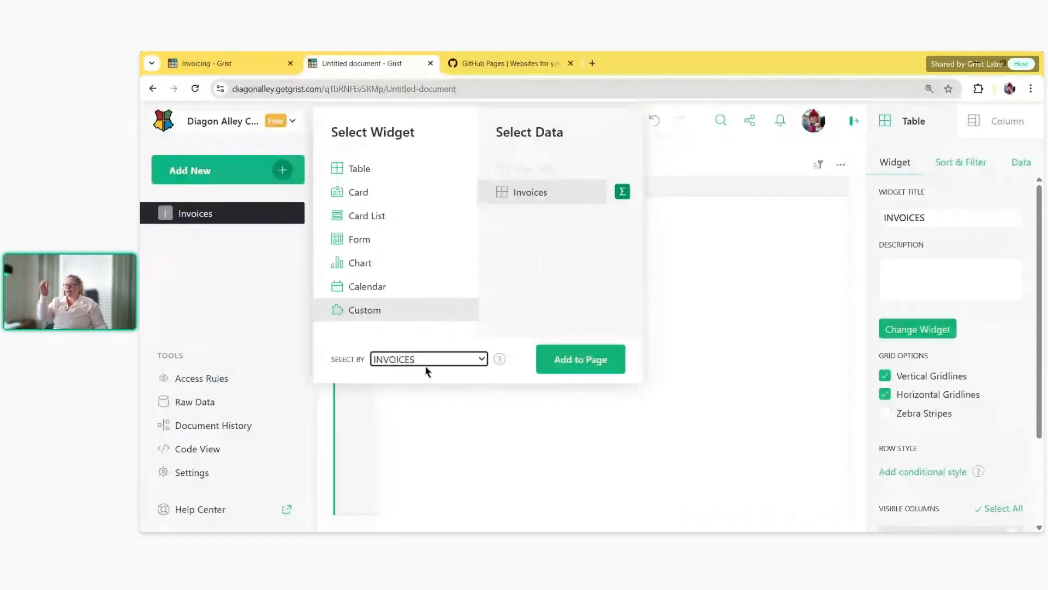
left_click(557, 374)
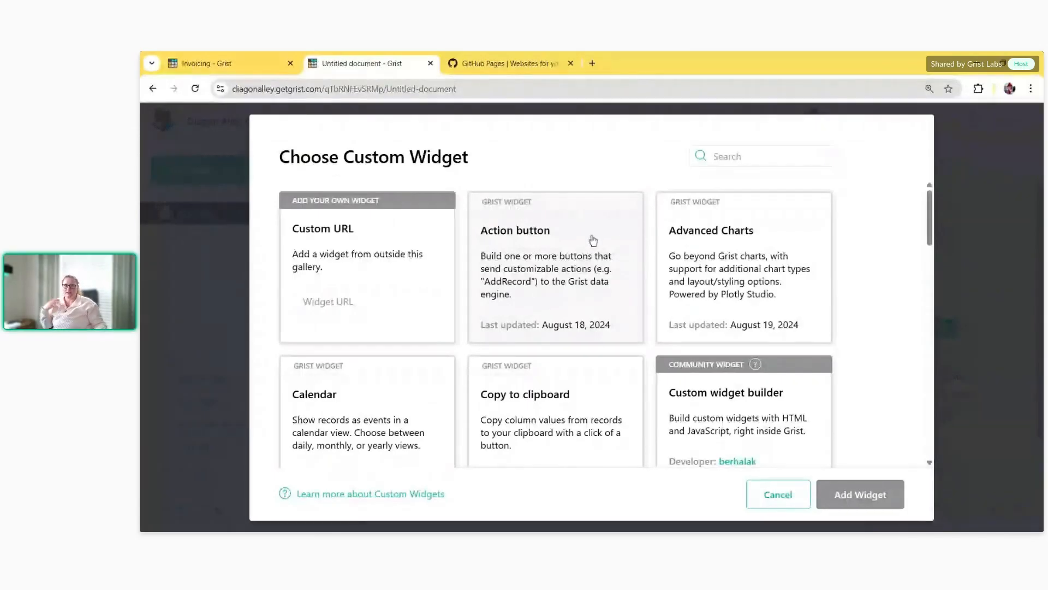
Search the custom widget gallery for "inv" and add the Invoices widget
scroll(689, 270, "down", 1)
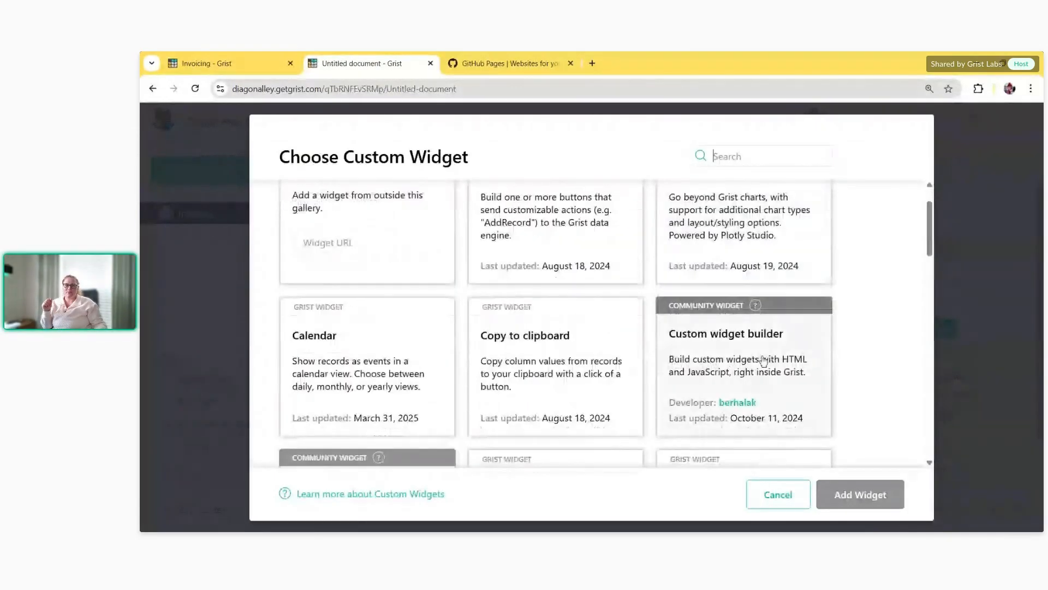
scroll(717, 375, "down", 1)
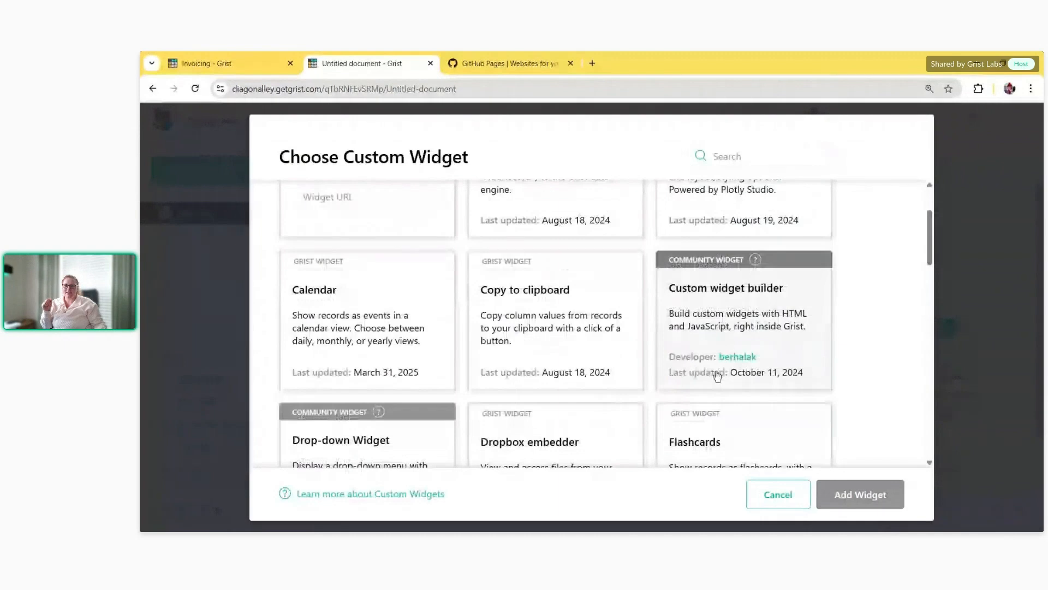
scroll(717, 375, "up", 2)
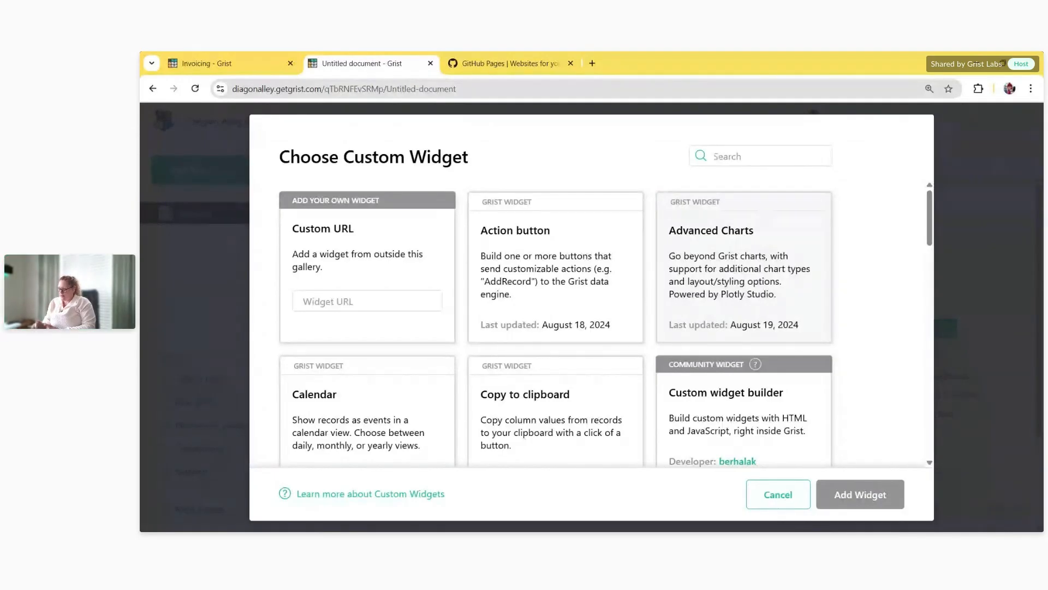
type("inv")
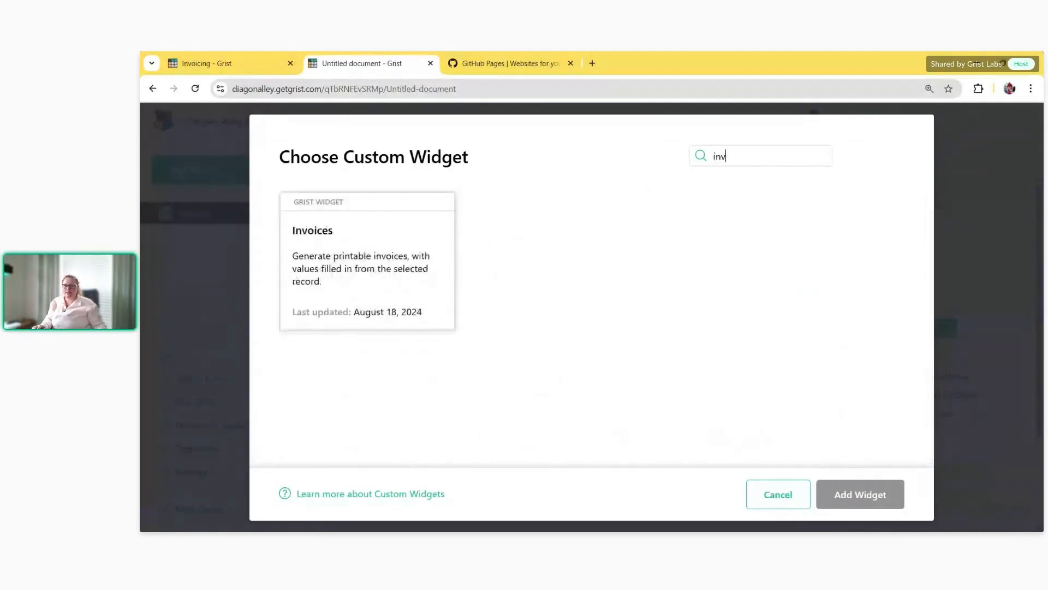
left_click(418, 230)
left_click(885, 491)
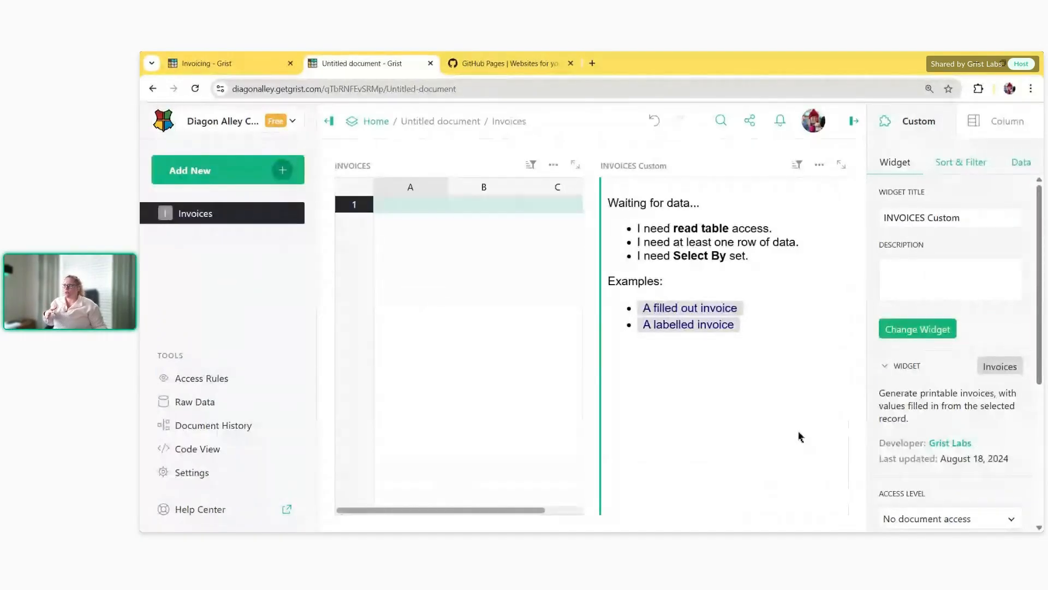
Examine the invoice widget's list of requirements for table access, row data and Select By
left_click_drag(772, 228, 631, 228)
left_click_drag(811, 243, 677, 247)
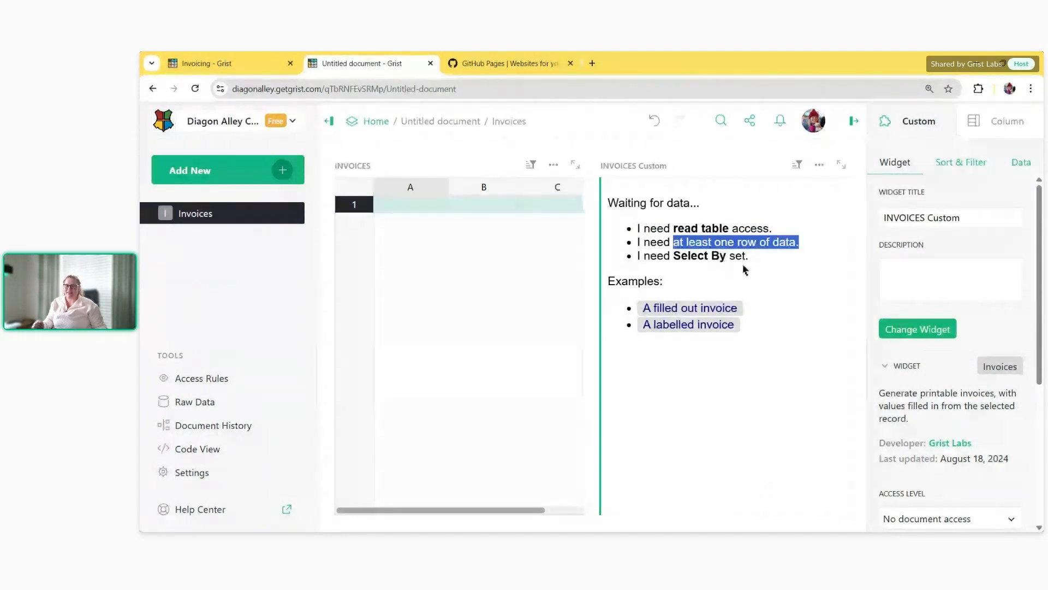
left_click_drag(756, 270, 661, 259)
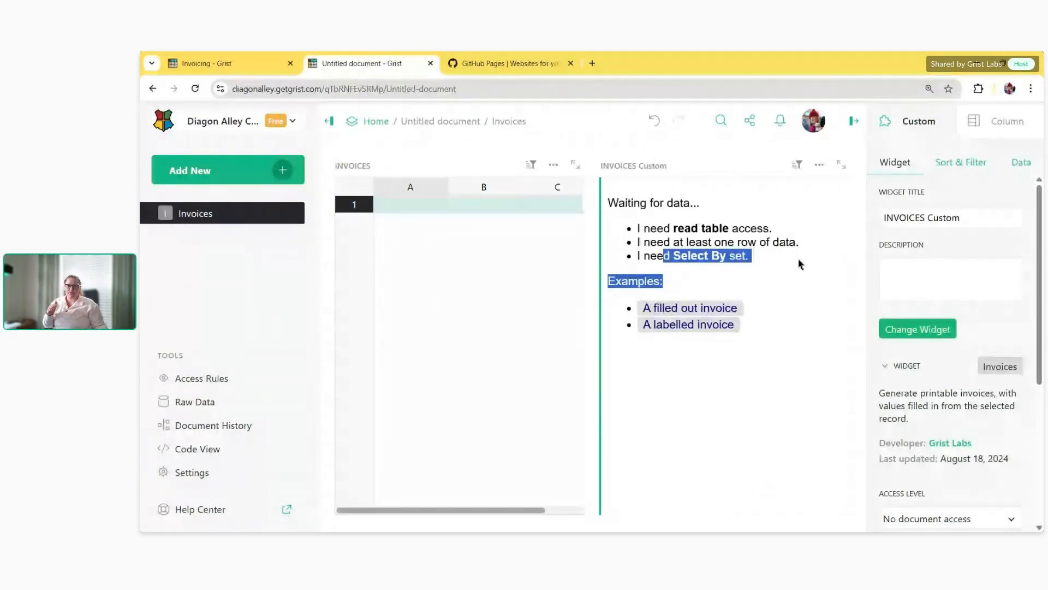
double_click(775, 314)
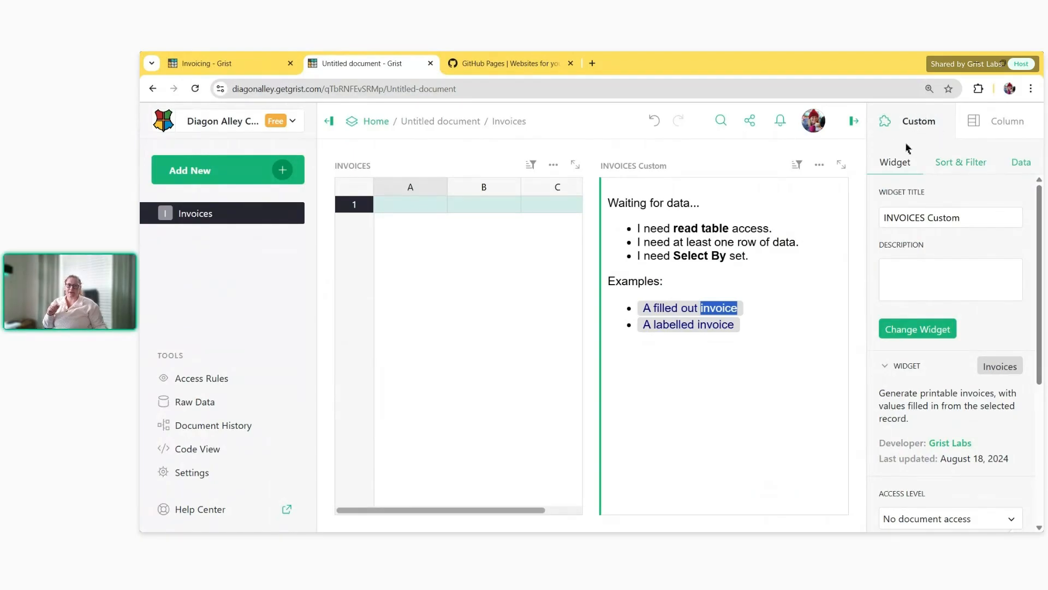
Clear the invoice widget's Select By link and set it back to INVOICES
left_click(1024, 171)
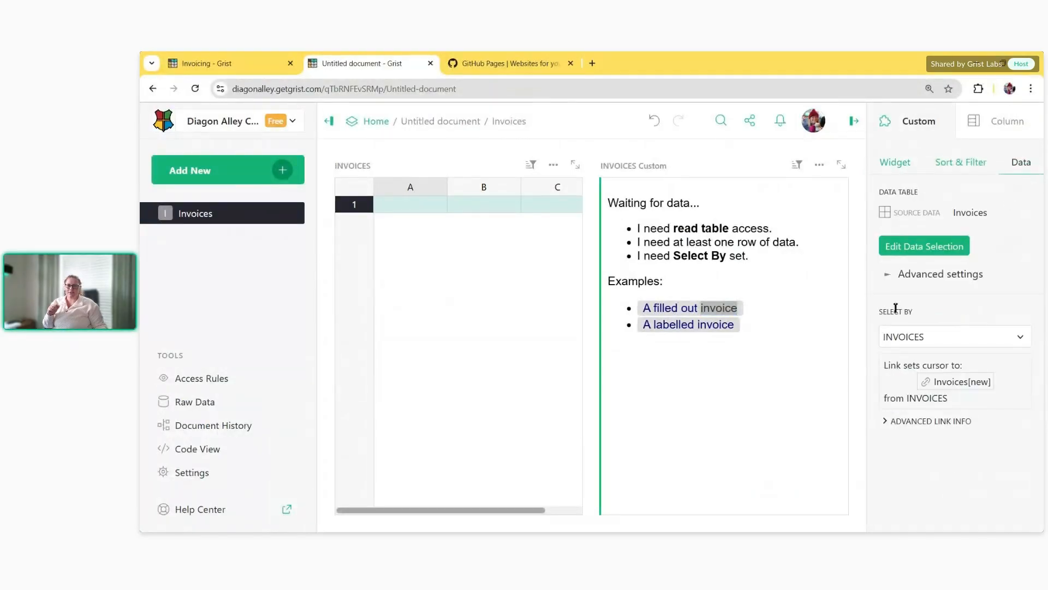
left_click(1019, 335)
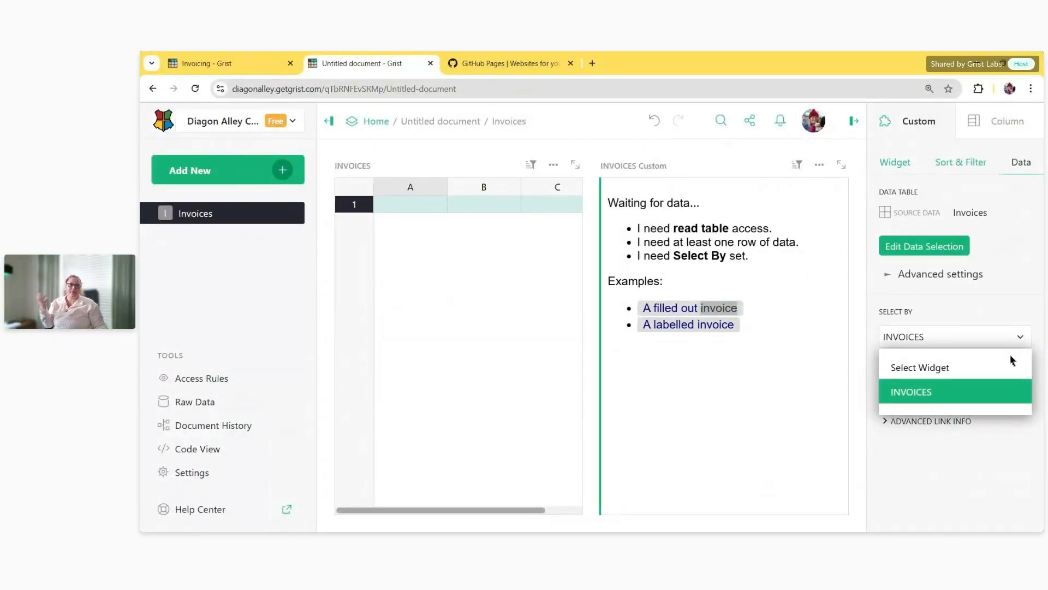
left_click(1000, 368)
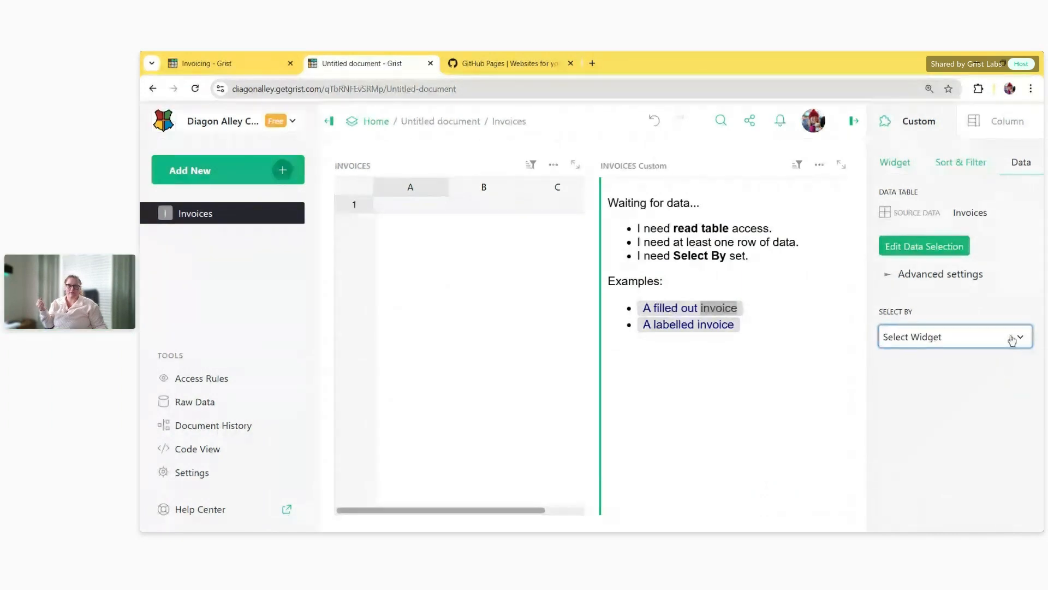
left_click(1008, 342)
left_click(978, 391)
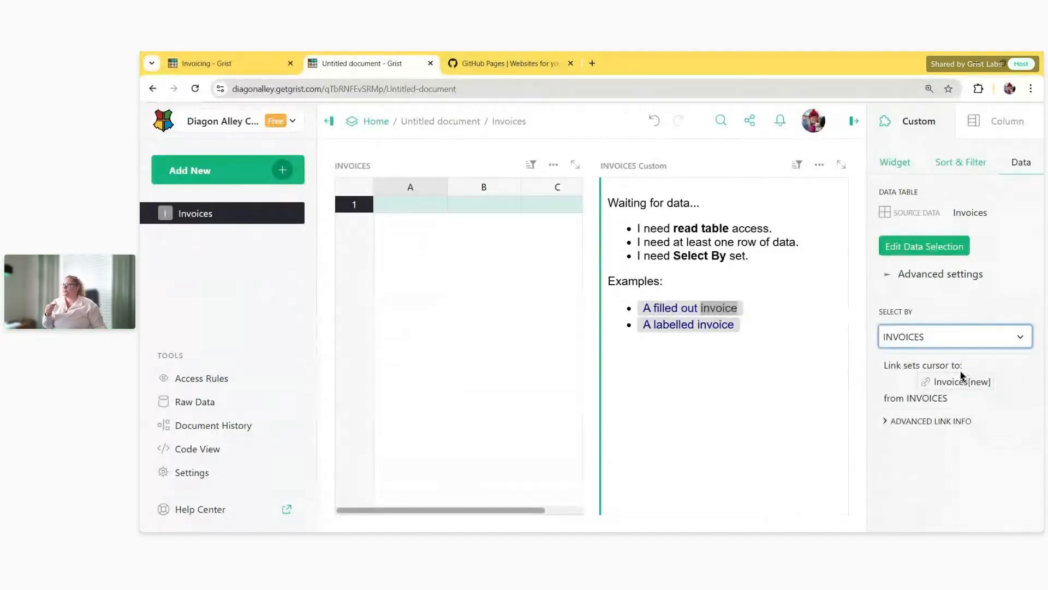
Grant the invoice widget the requested access to read the selected table
left_click_drag(772, 229, 649, 228)
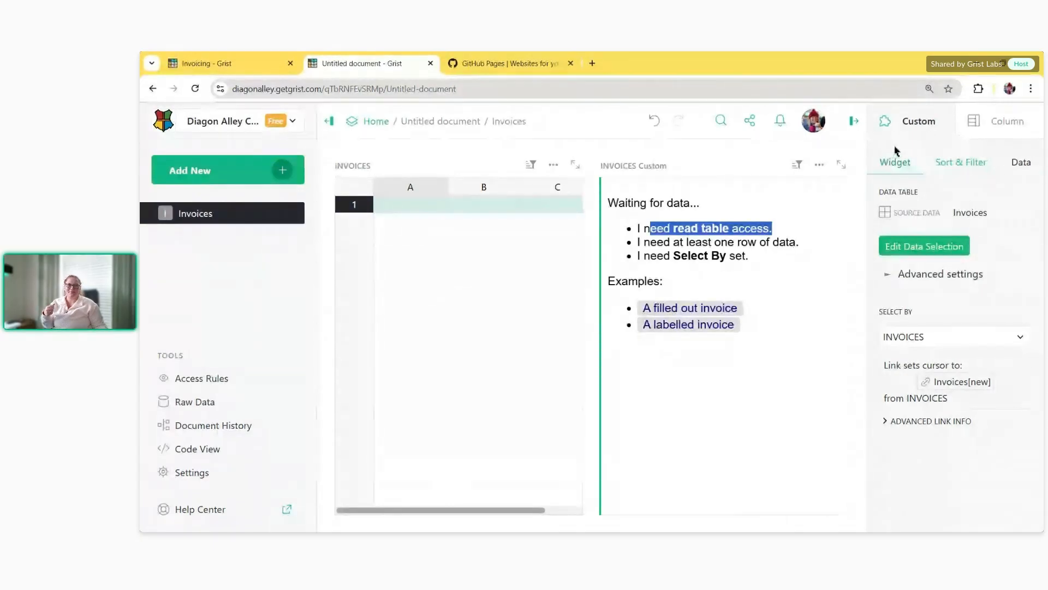
left_click(901, 164)
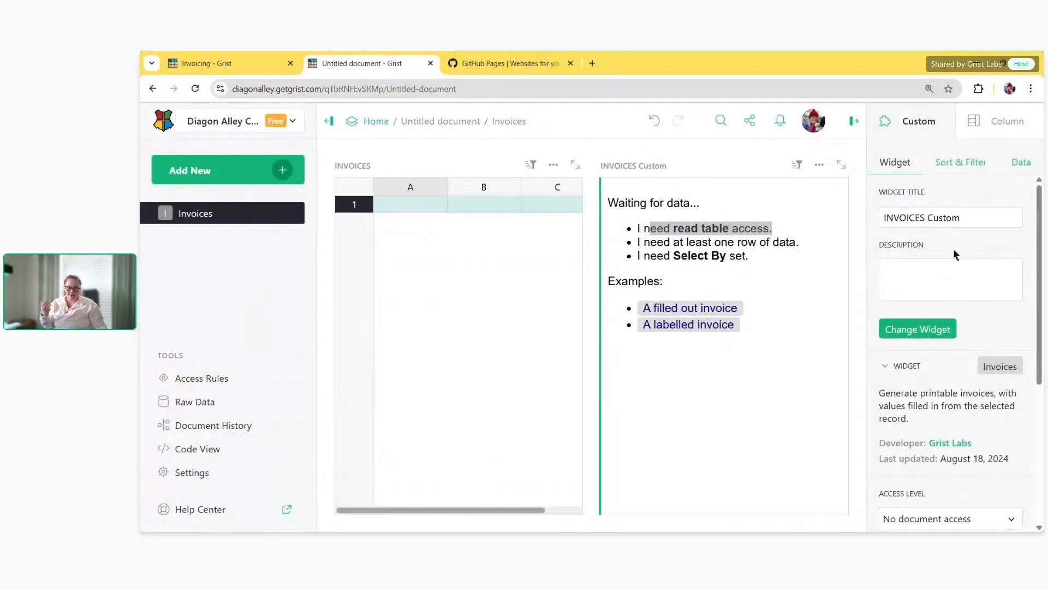
scroll(953, 256, "down", 2)
scroll(955, 254, "down", 2)
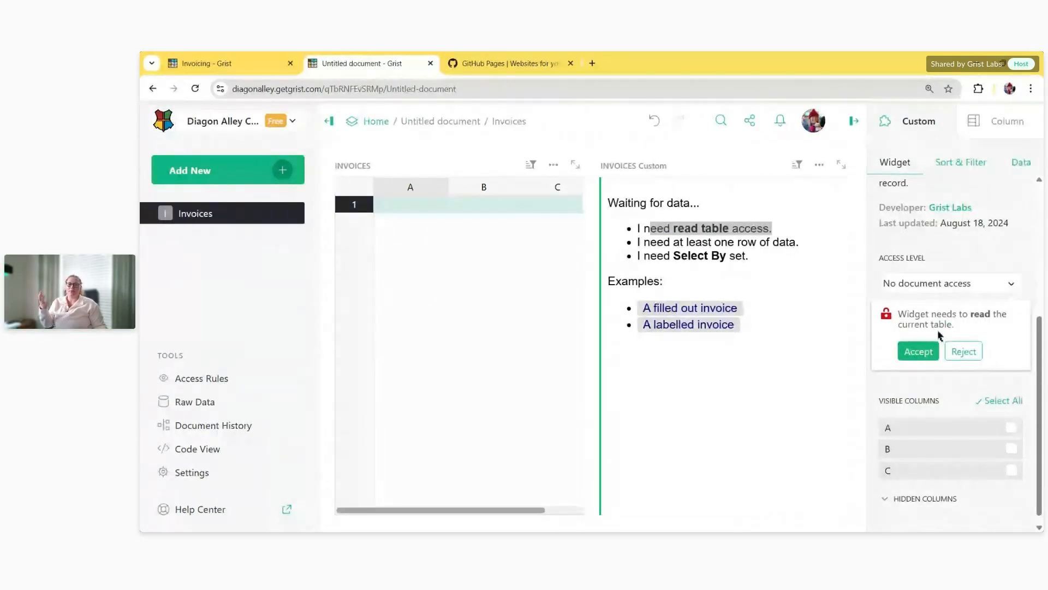
left_click(918, 351)
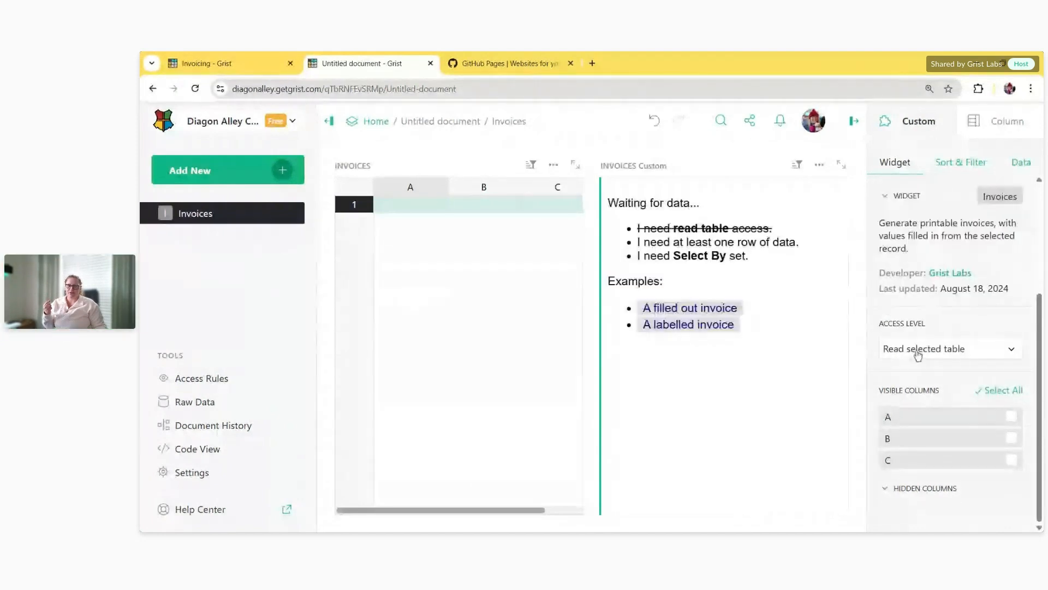
Enter 1 in column A of the first Invoices row and select that record
left_click_drag(645, 242, 806, 254)
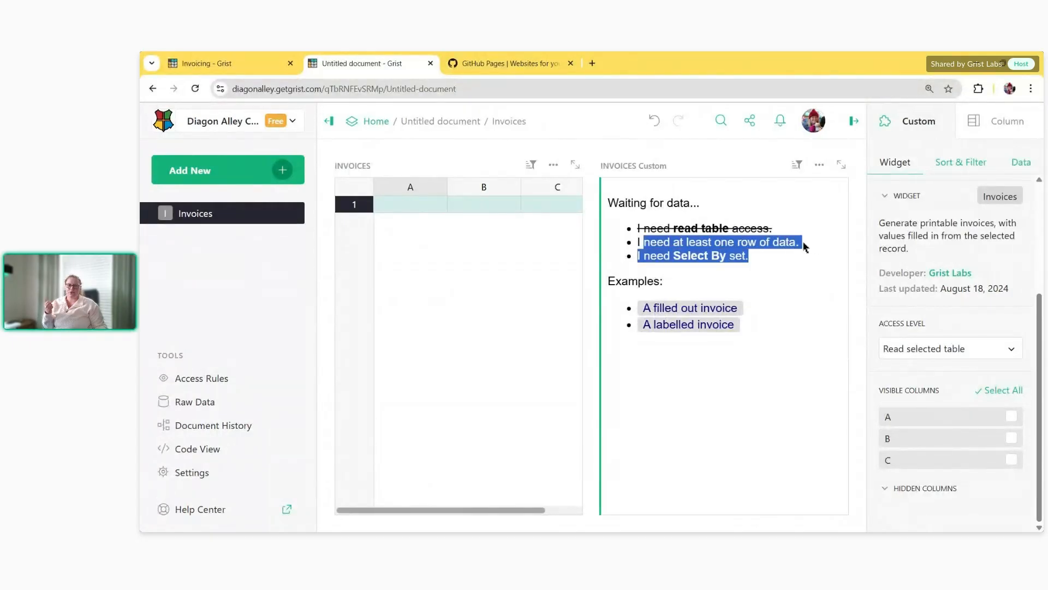
left_click(796, 243)
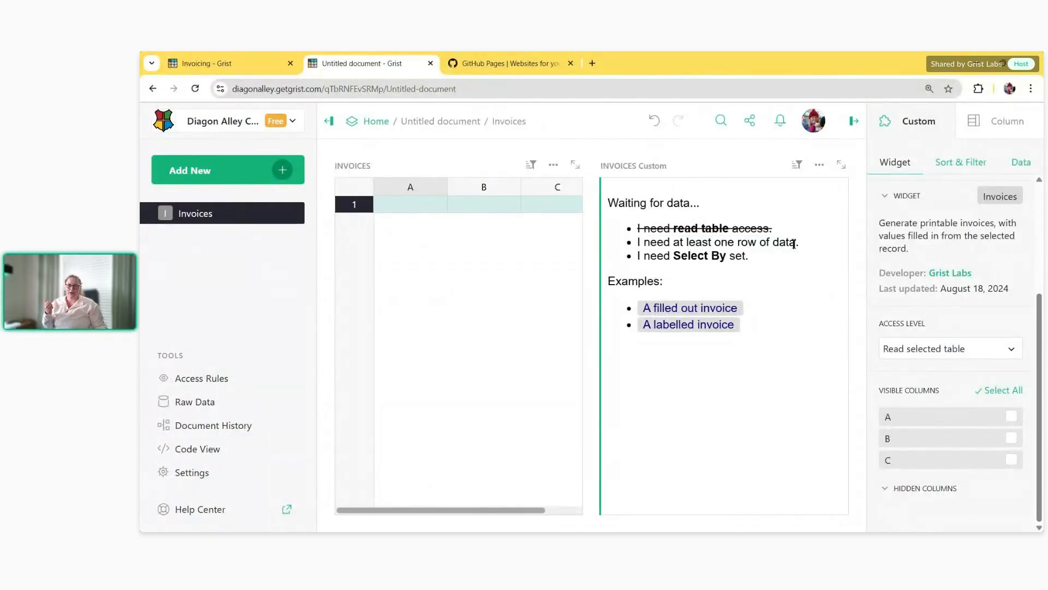
left_click(430, 207)
type("1")
key("Return")
left_click(437, 206)
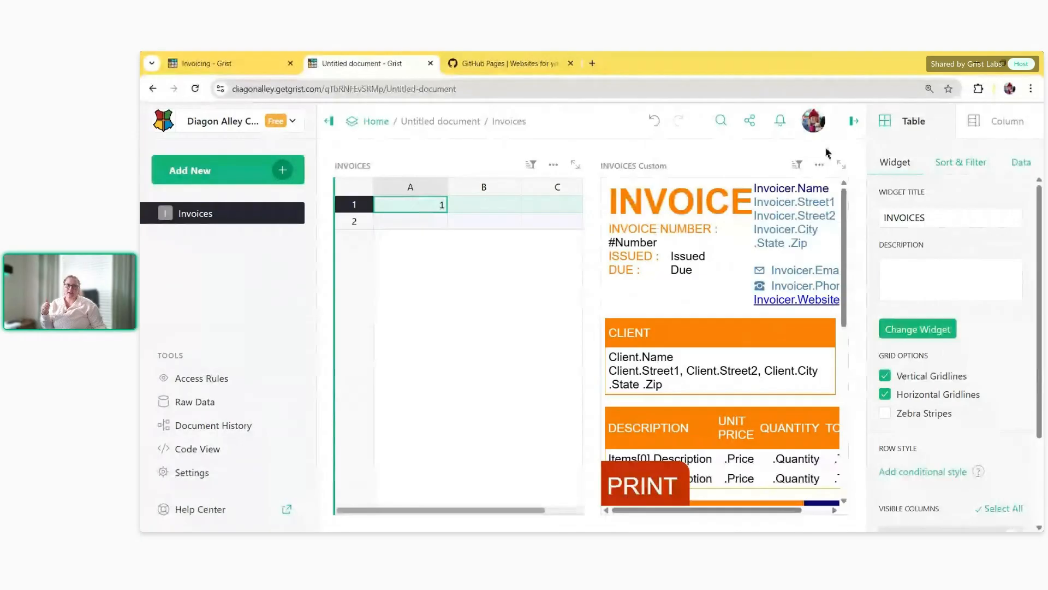
Hide the widget configuration pane and widen the invoice preview beside the Invoices table
left_click(853, 121)
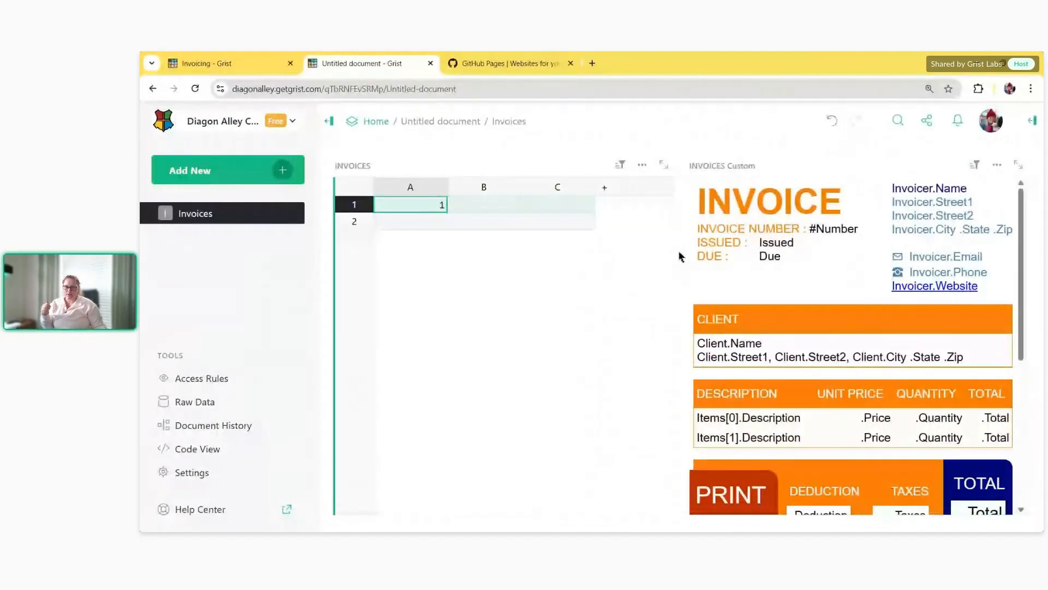
left_click_drag(679, 255, 643, 254)
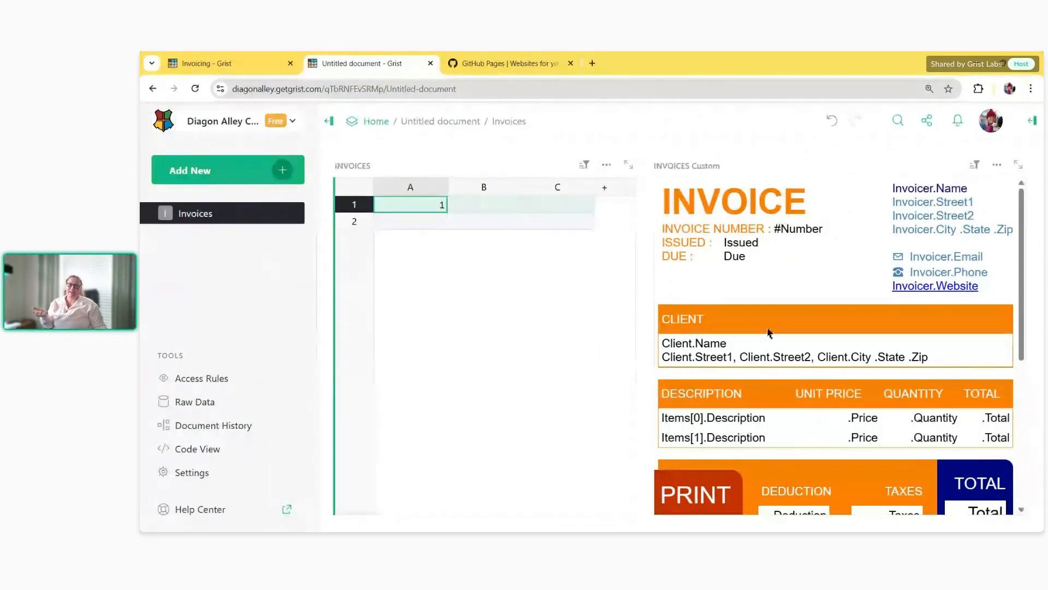
Rename column A of the Invoices table as Number, matching the invoice widget's expected column names
scroll(770, 331, "down", 3)
scroll(785, 334, "down", 1)
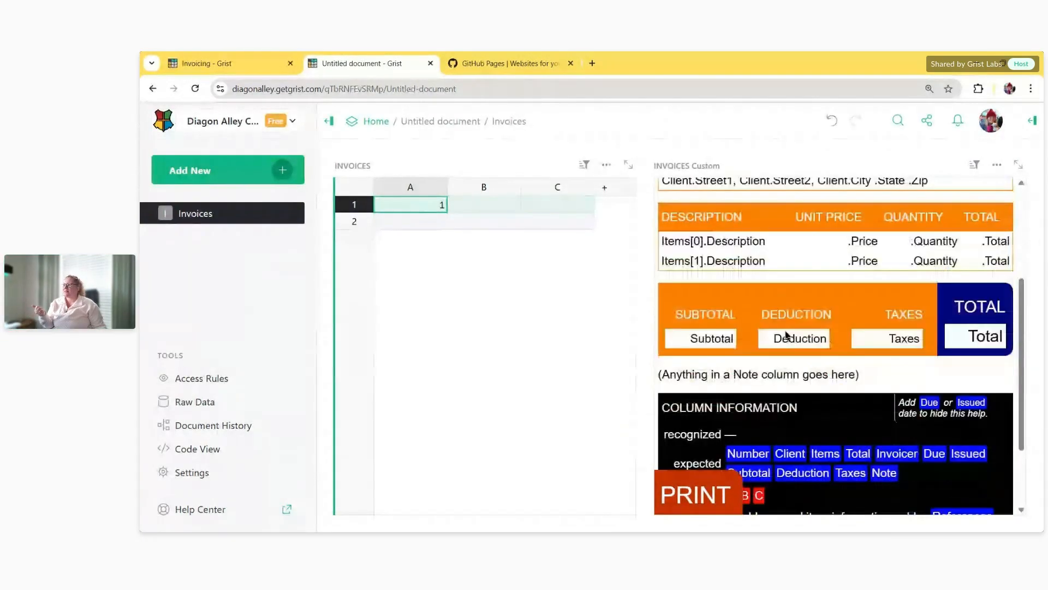
scroll(786, 335, "down", 2)
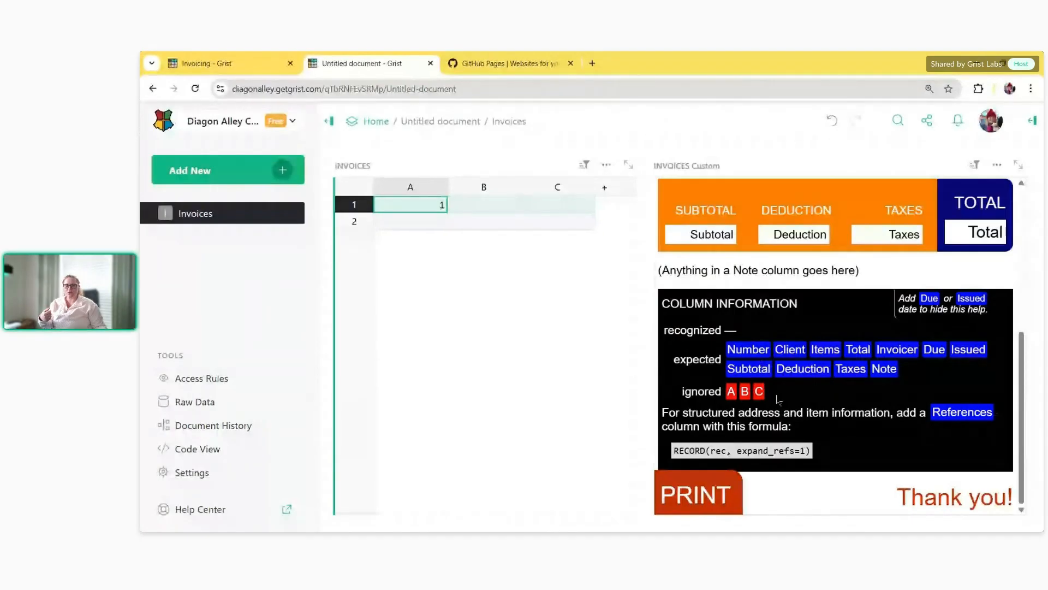
left_click(409, 189)
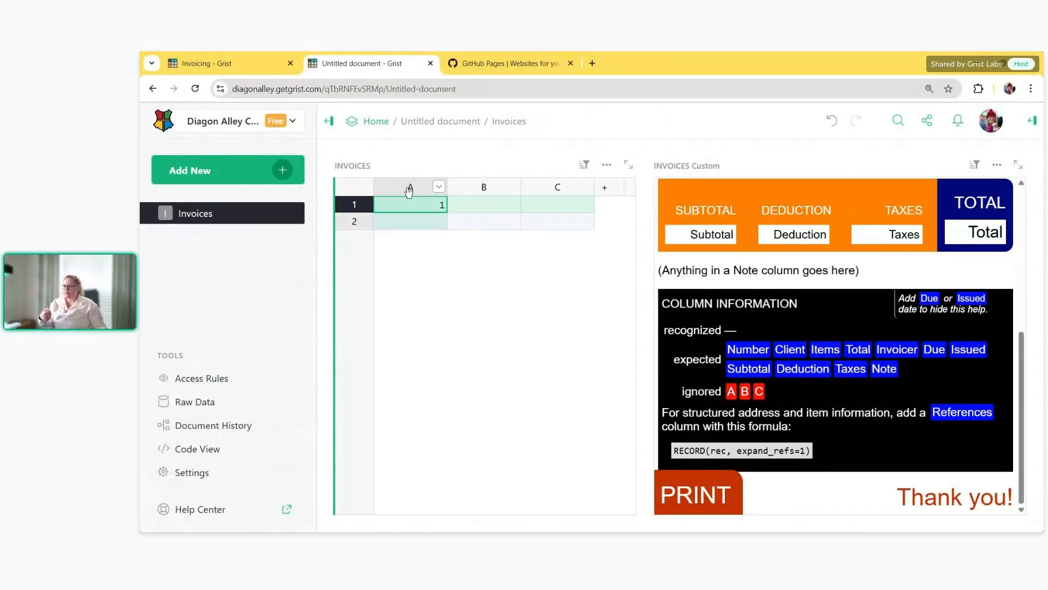
left_click(411, 190)
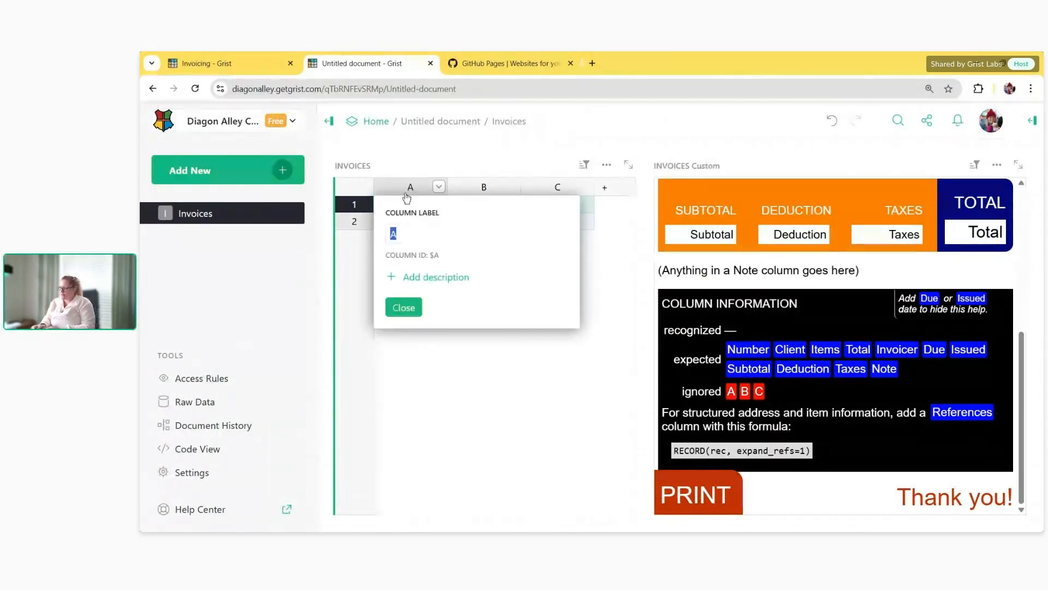
type("Numbe")
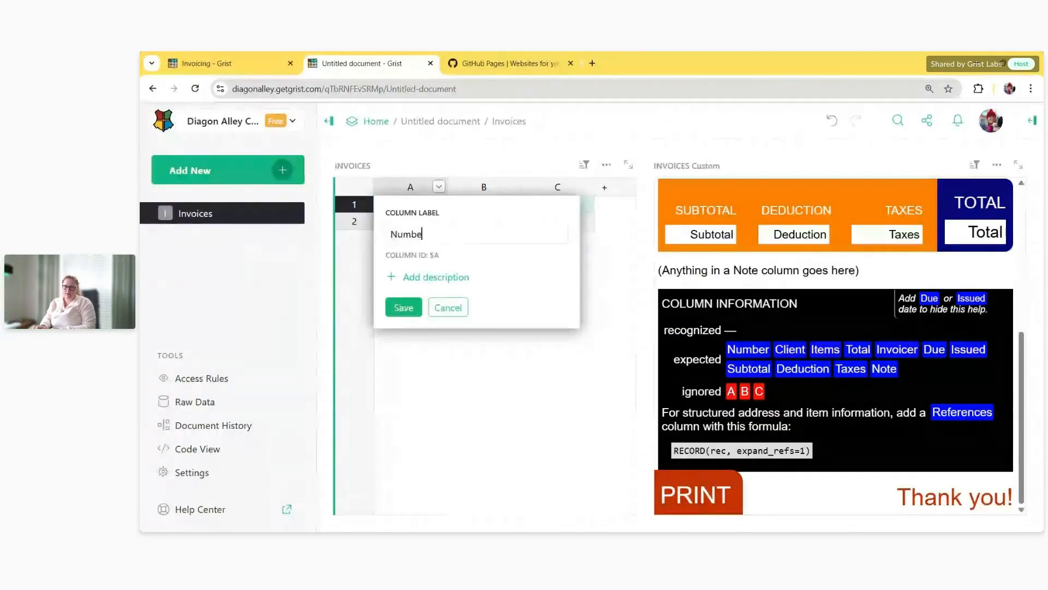
type("r")
key("Return")
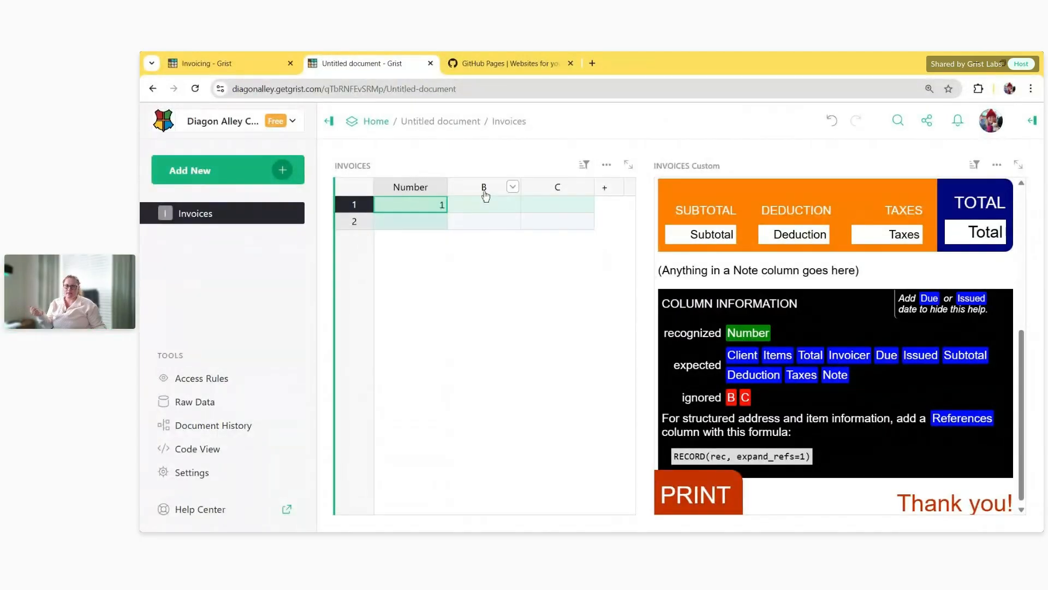
Rename columns B and C of the Invoices table as Client and Items
double_click(484, 195)
type("Clie")
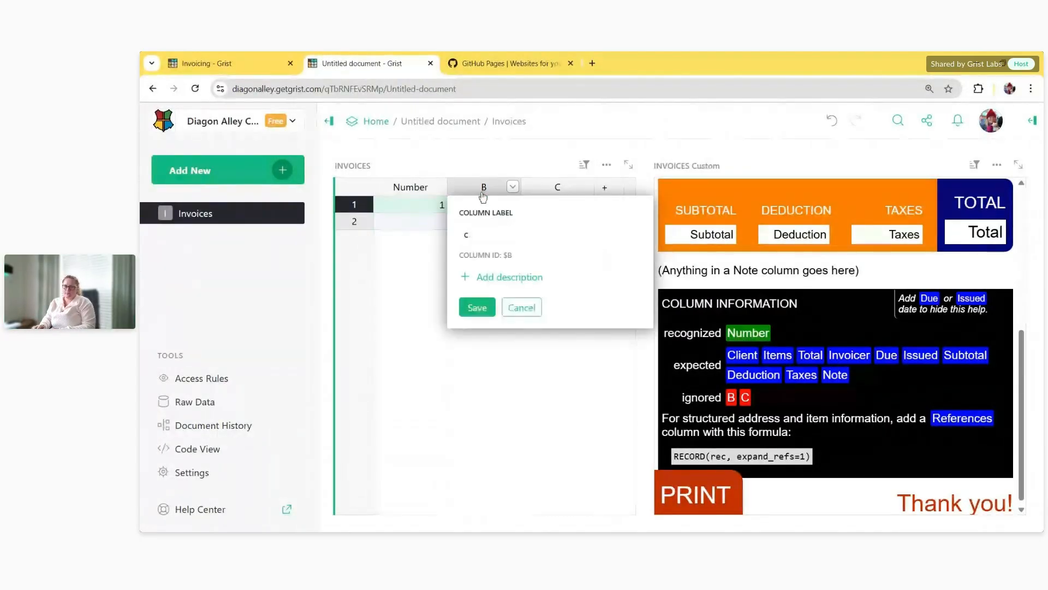
type("nt")
key("Tab")
type("Items")
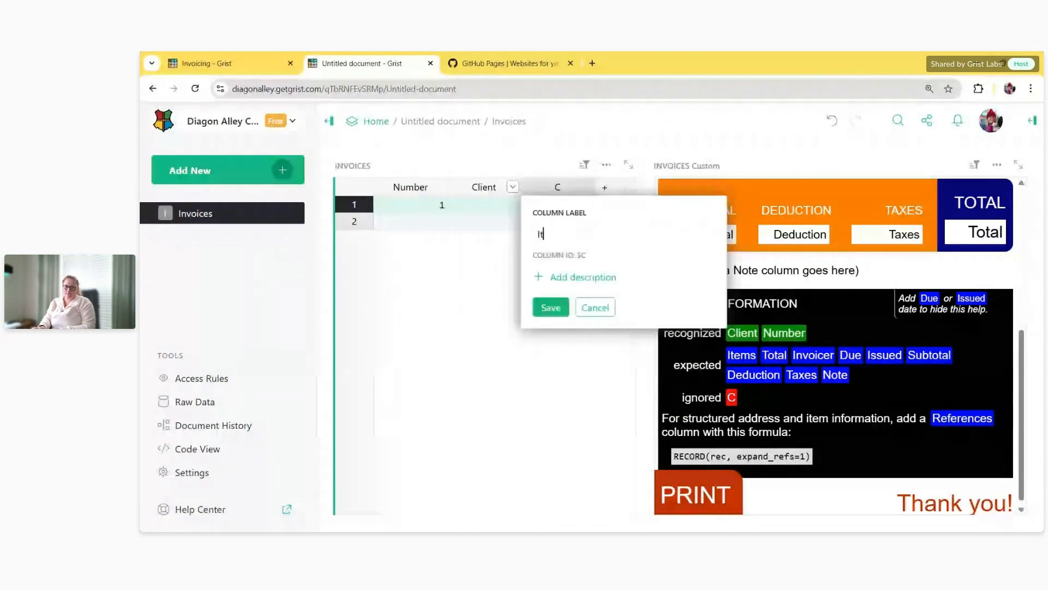
key("Return")
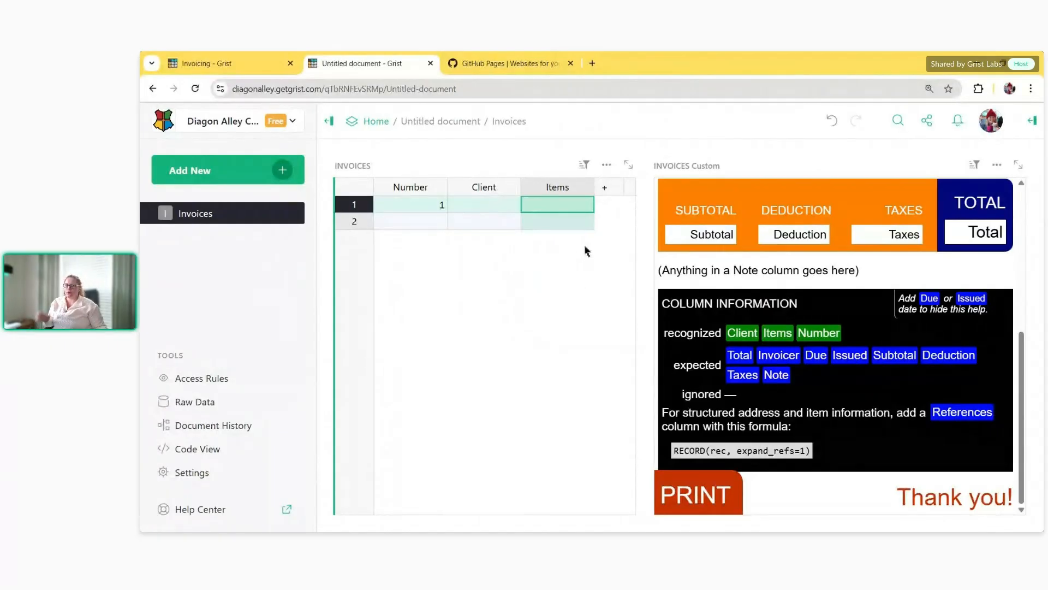
Add a column labelled Total, with a capital T, after Items in the Invoices table
left_click(611, 195)
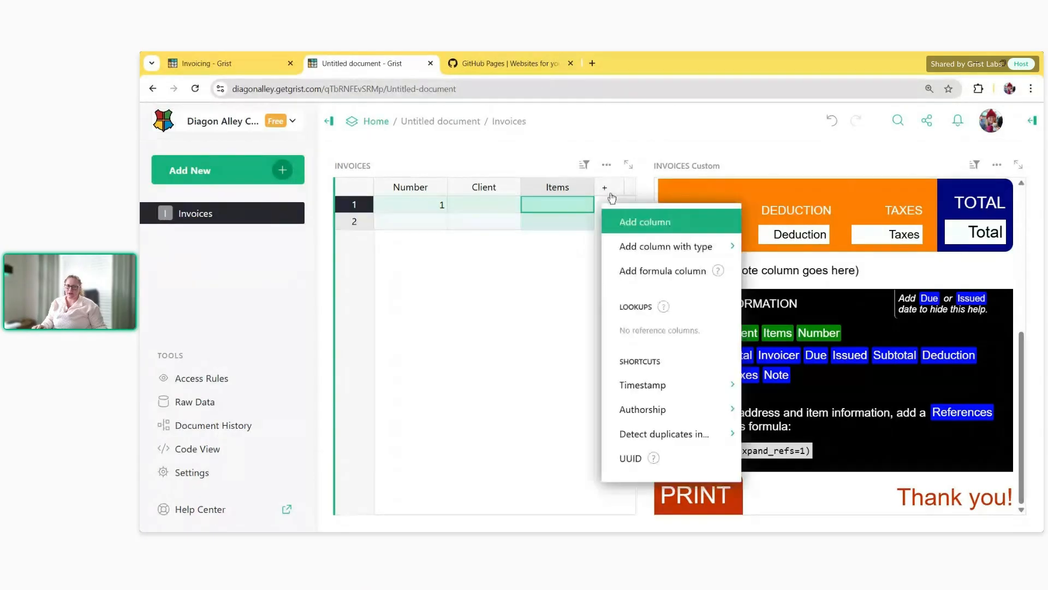
left_click(618, 221)
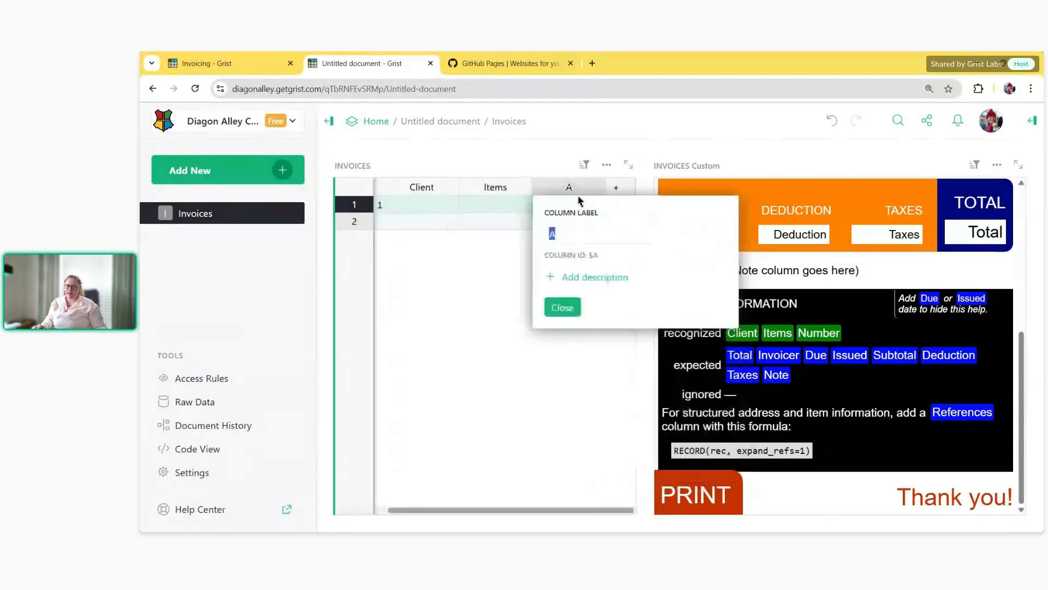
type("total")
key("Return")
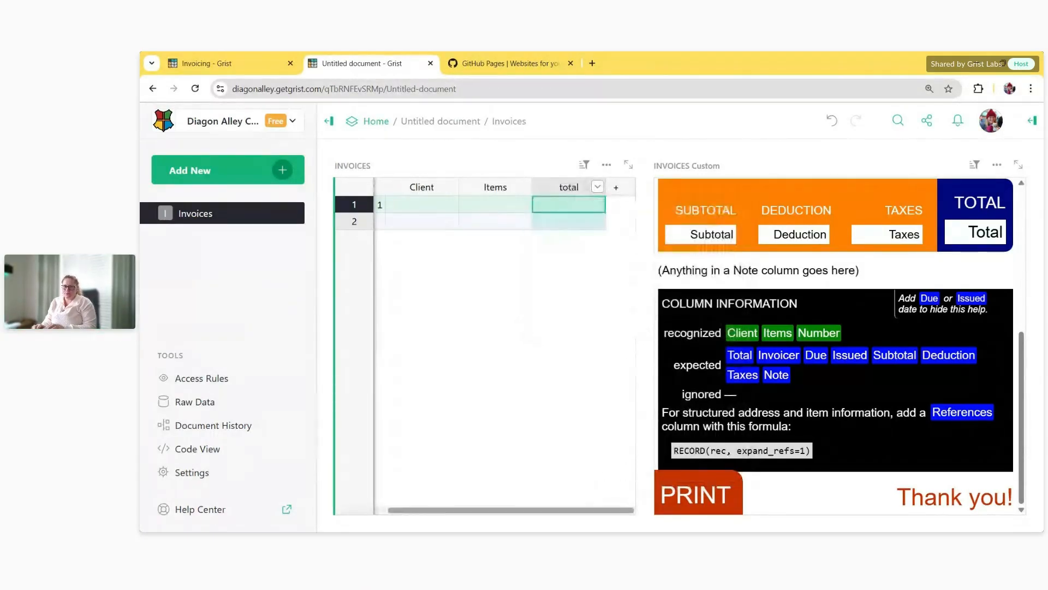
double_click(572, 195)
type("Total")
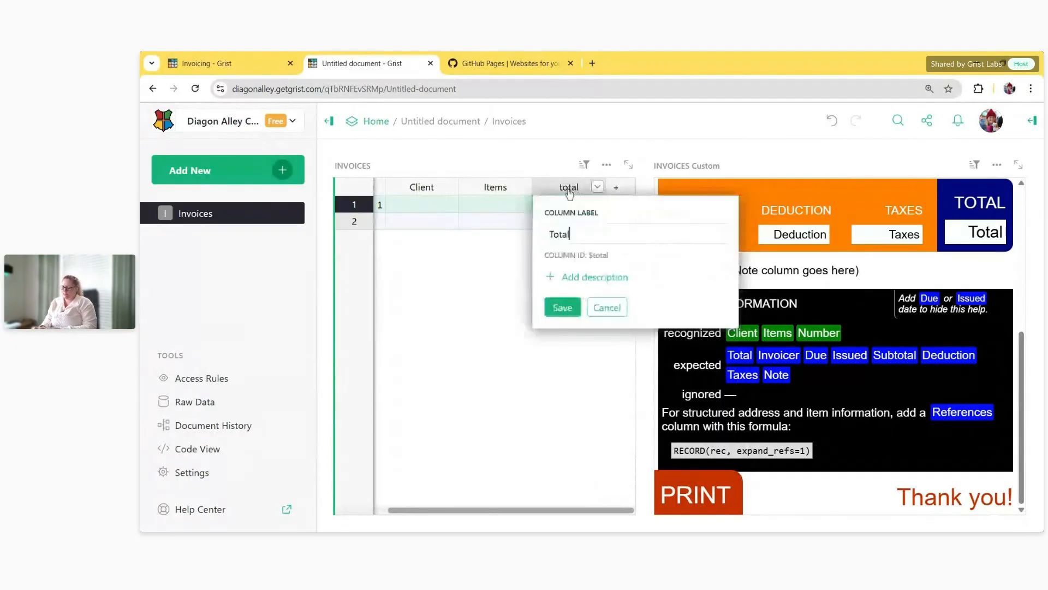
key("Return")
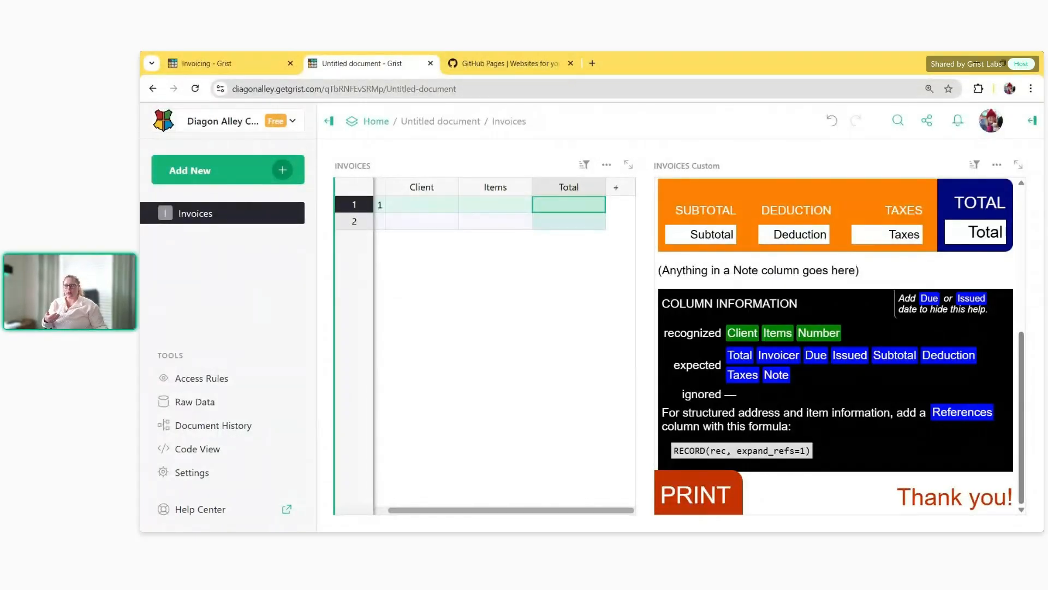
Make the hidden Total column visible to the invoice widget and close its configuration pane
left_click(866, 352)
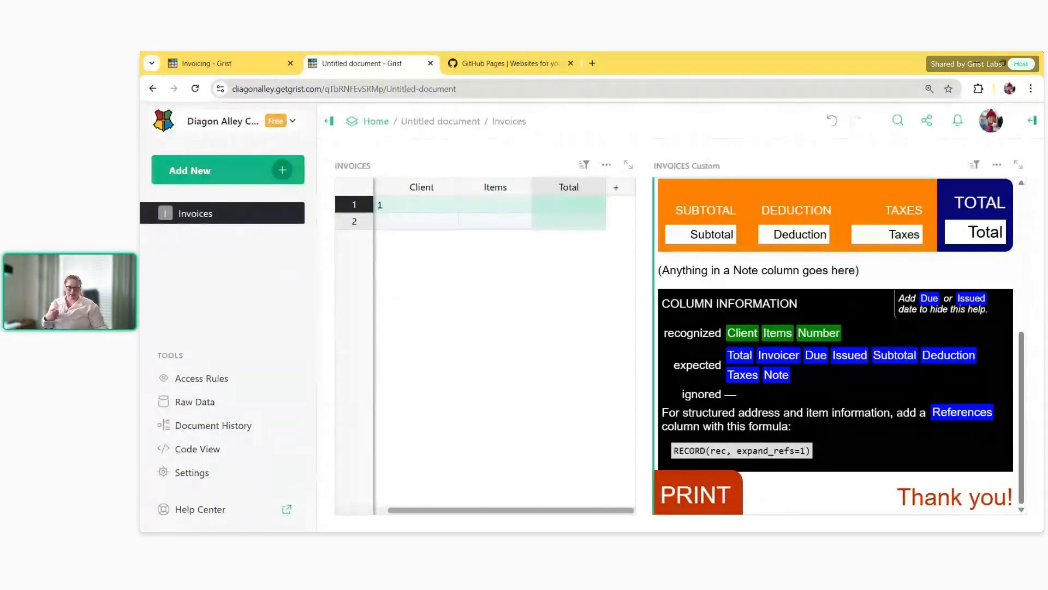
left_click(1033, 121)
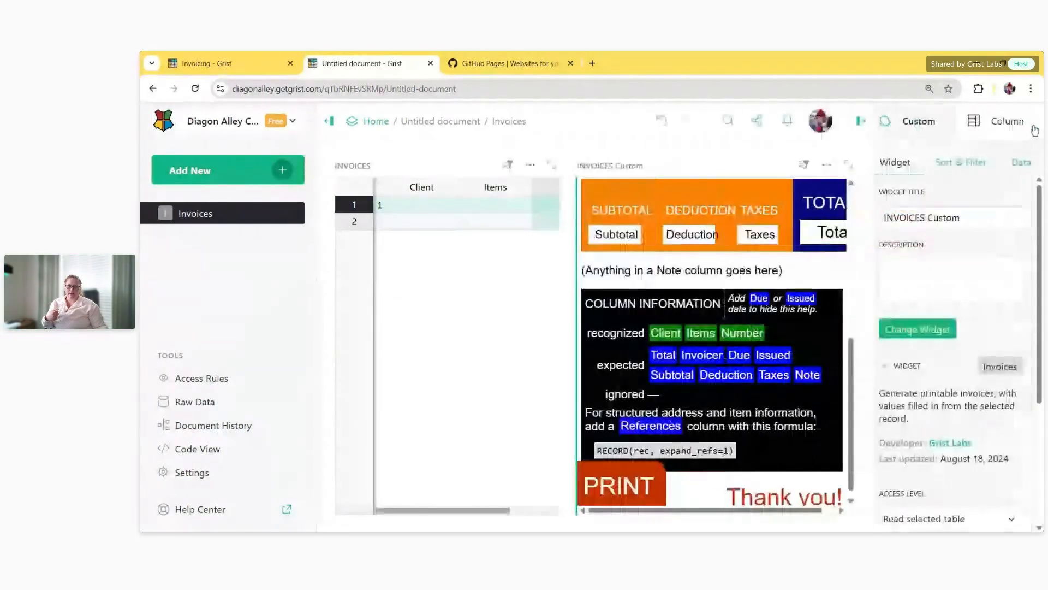
scroll(954, 395, "down", 5)
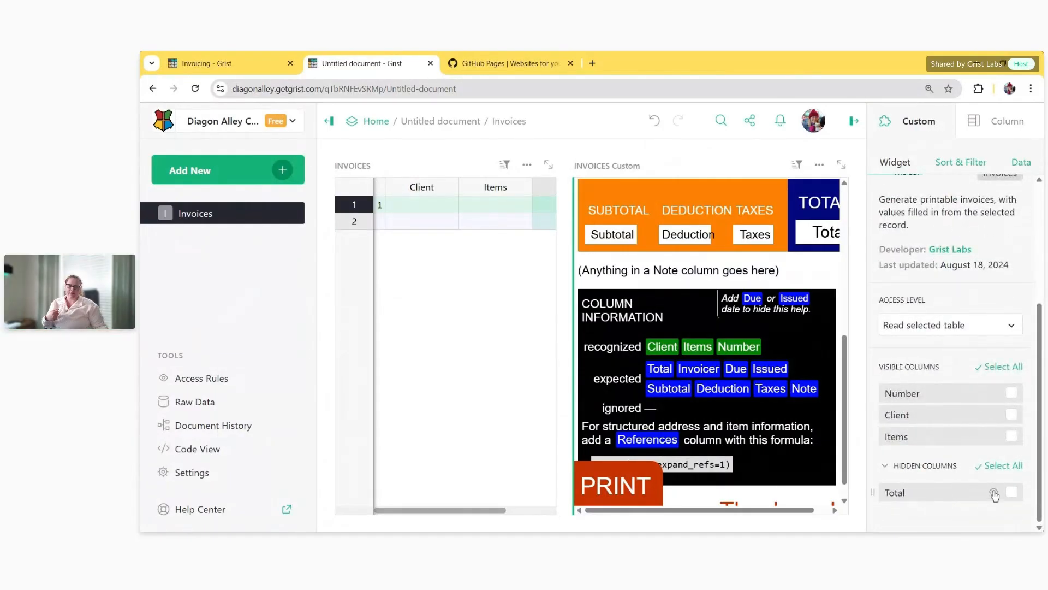
left_click(994, 493)
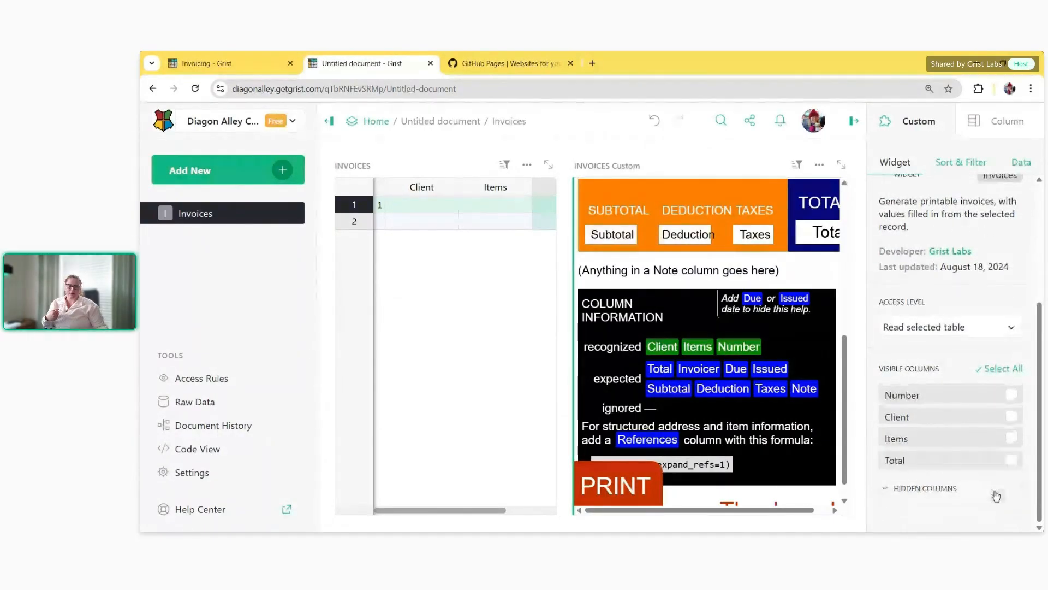
left_click(854, 122)
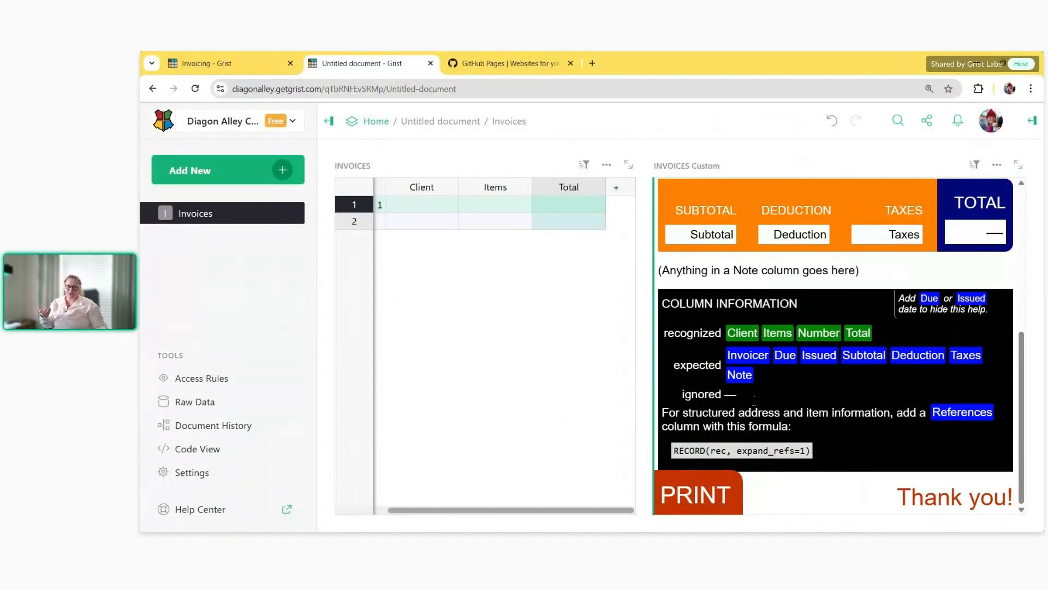
Add eight blank columns after Total in the Invoices table
left_click(616, 187)
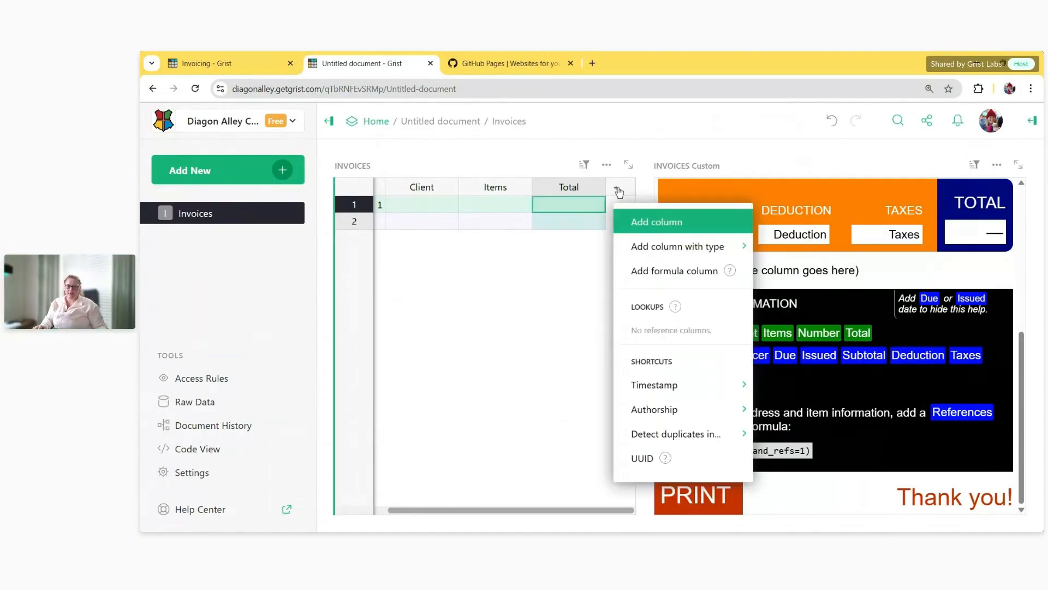
left_click(633, 222)
left_click(616, 187)
left_click(633, 222)
left_click(616, 187)
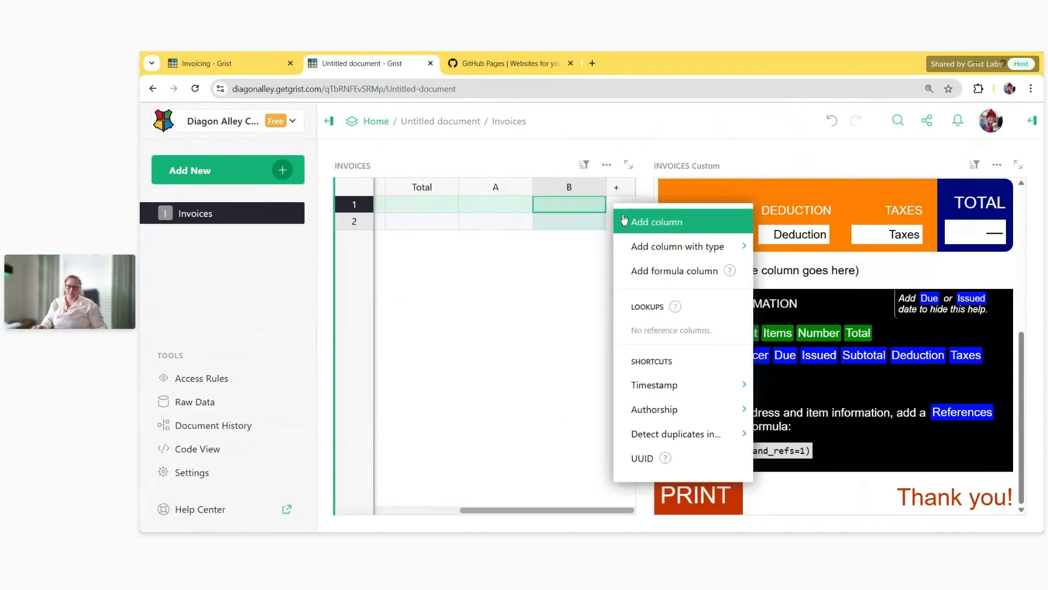
left_click(633, 223)
left_click(616, 188)
left_click(633, 222)
left_click(616, 187)
left_click(633, 222)
left_click(616, 187)
left_click(633, 223)
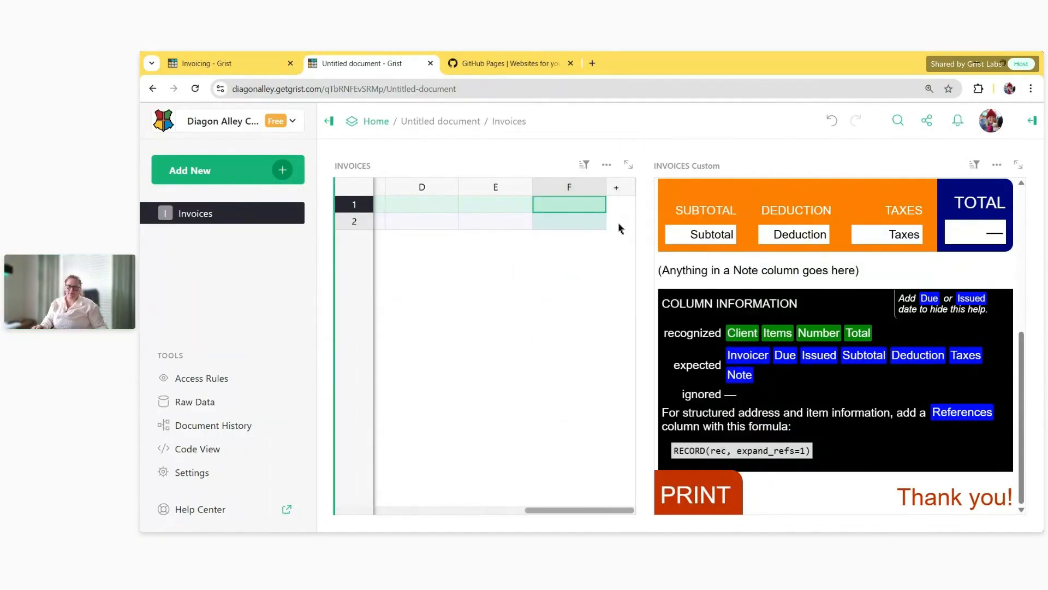
left_click(616, 187)
left_click(633, 223)
left_click(616, 188)
left_click(634, 222)
Rename the new columns A, B and C as Invoicer, Due and Issued
left_click_drag(556, 510, 431, 512)
left_click(431, 188)
left_click(443, 188)
type("I")
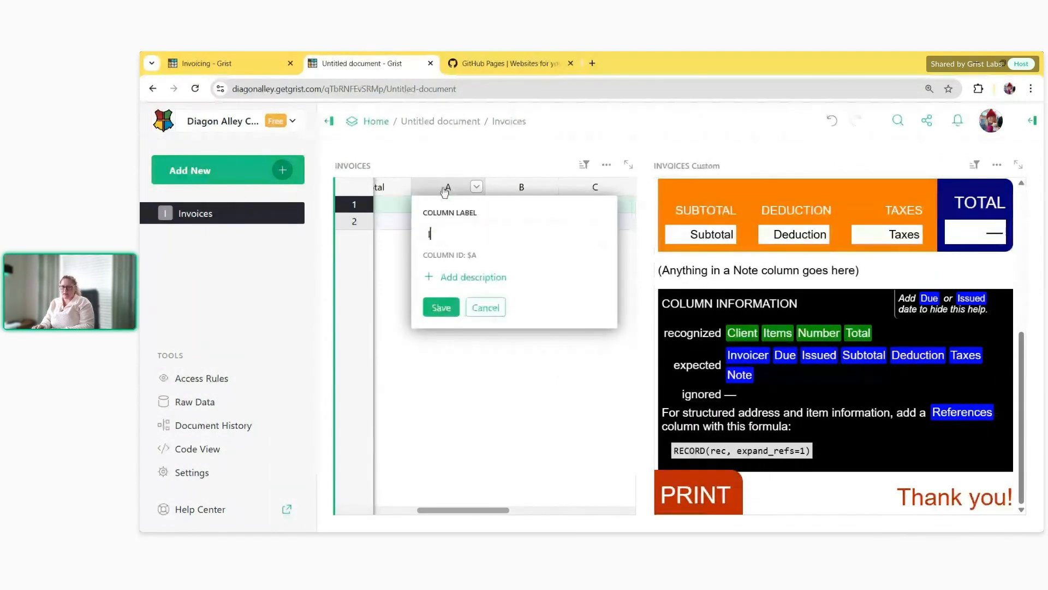
type("nvoicer")
key("Tab")
type("Due")
key("Tab")
type("Issued")
key("Tab")
Rename the new columns D, E, F and G as Subtotal, Deduction, Taxes and Note
type("Subtotal")
key("Tab")
type("Deduction")
key("Tab")
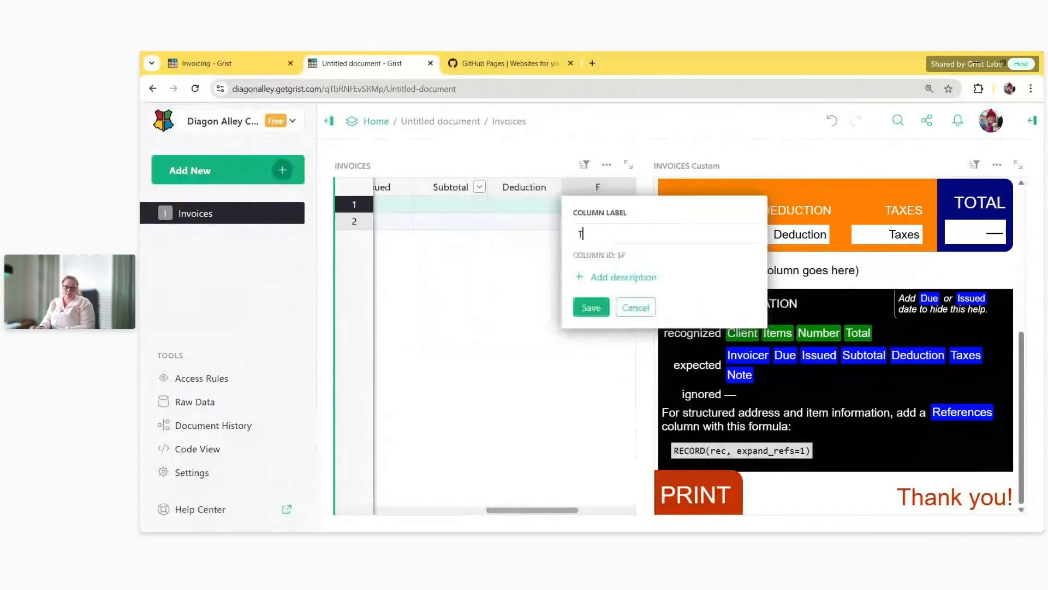
type("Taxes")
key("Tab")
type("Note")
key("Tab")
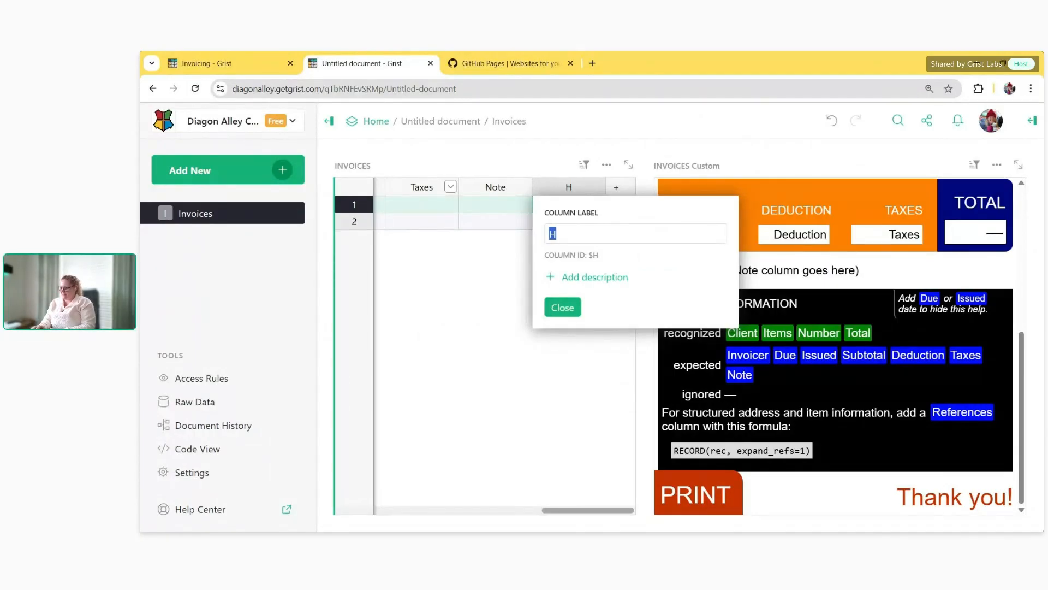
Rename the last new column, H, as Paid
type("Pais")
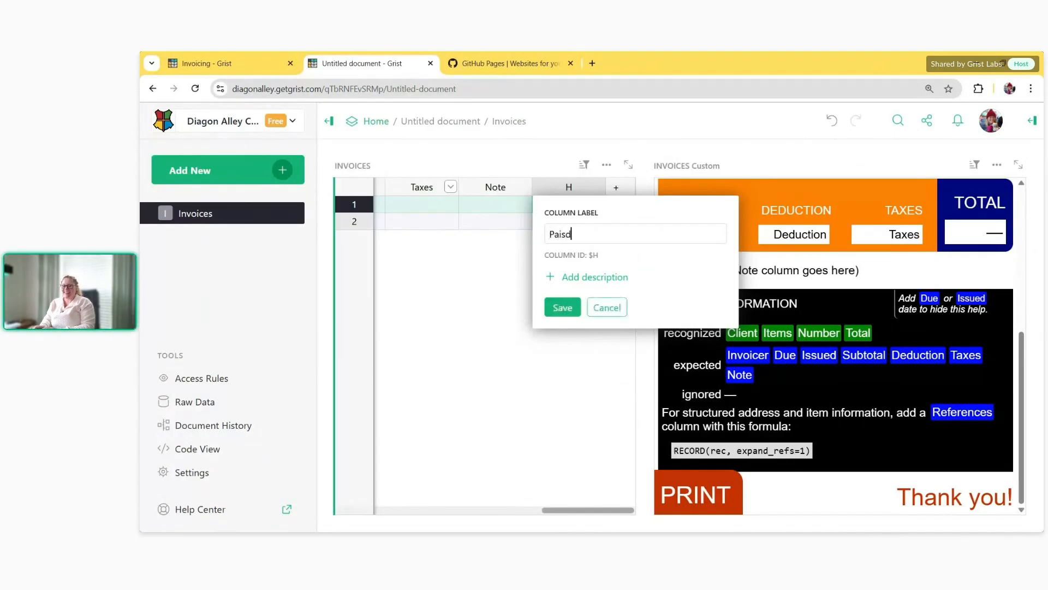
key("BackSpace")
type("d")
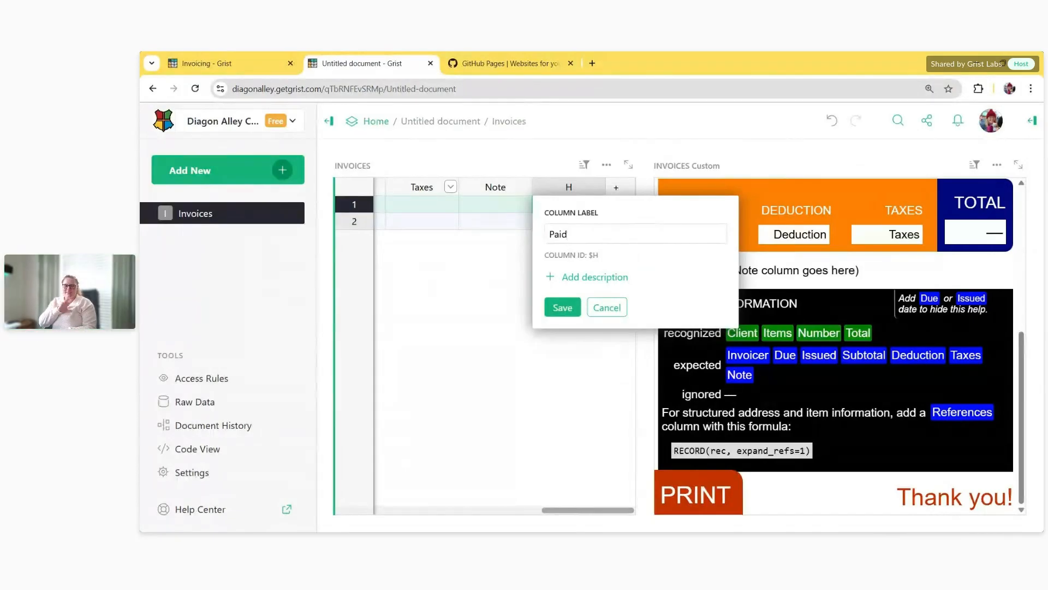
key("Return")
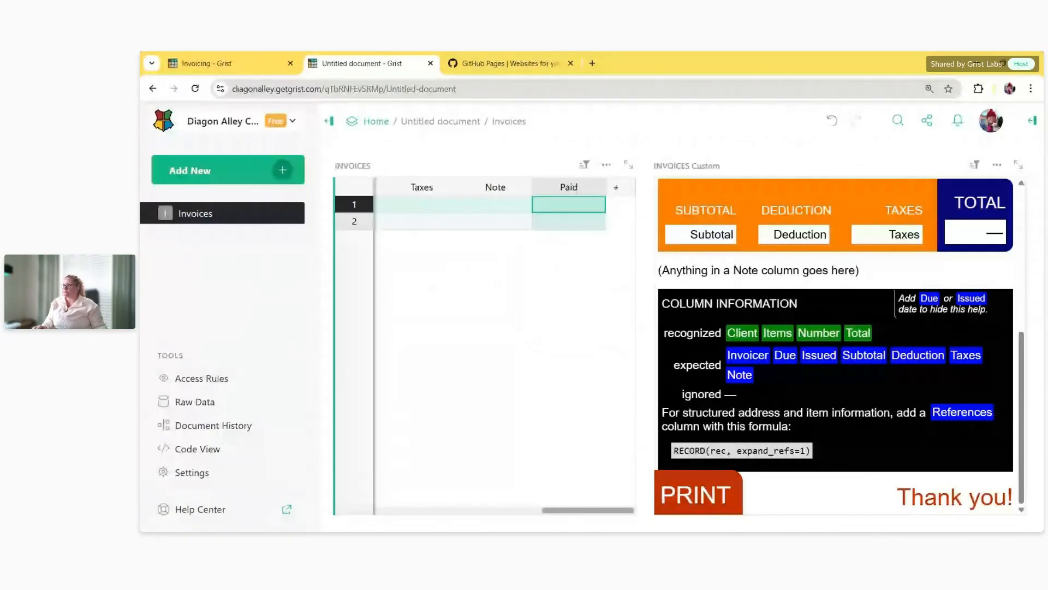
Make all hidden columns, from Invoicer to Paid, visible to the invoice widget and close its configuration pane
left_click(716, 326)
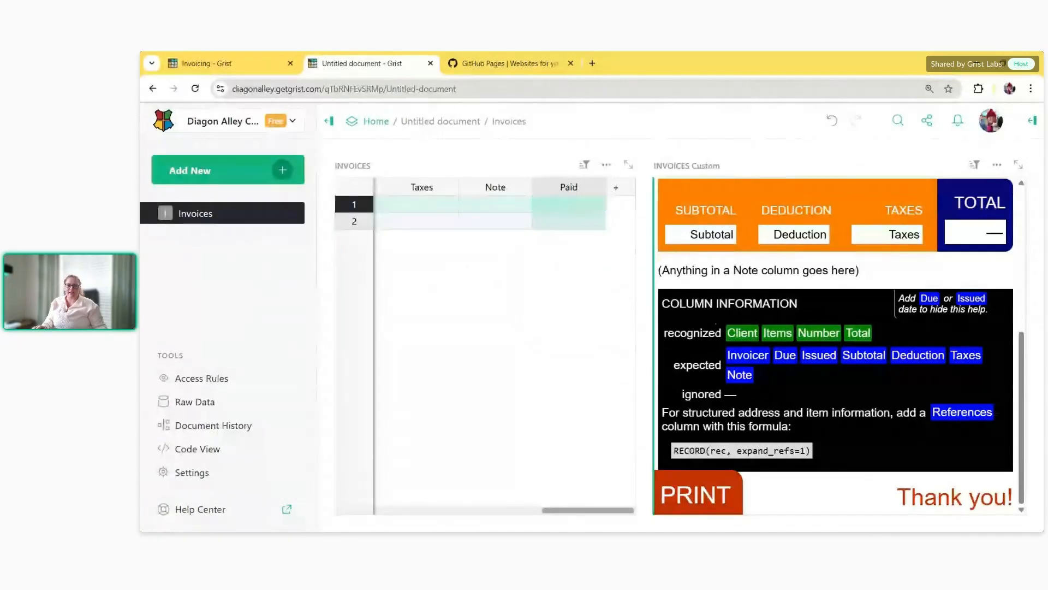
left_click(1031, 121)
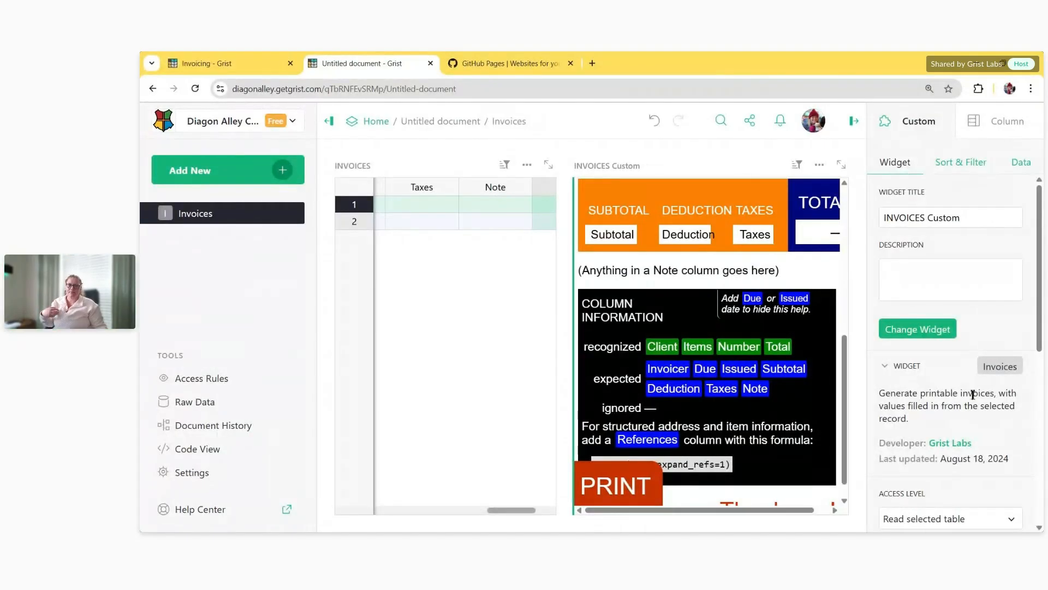
scroll(973, 393, "down", 6)
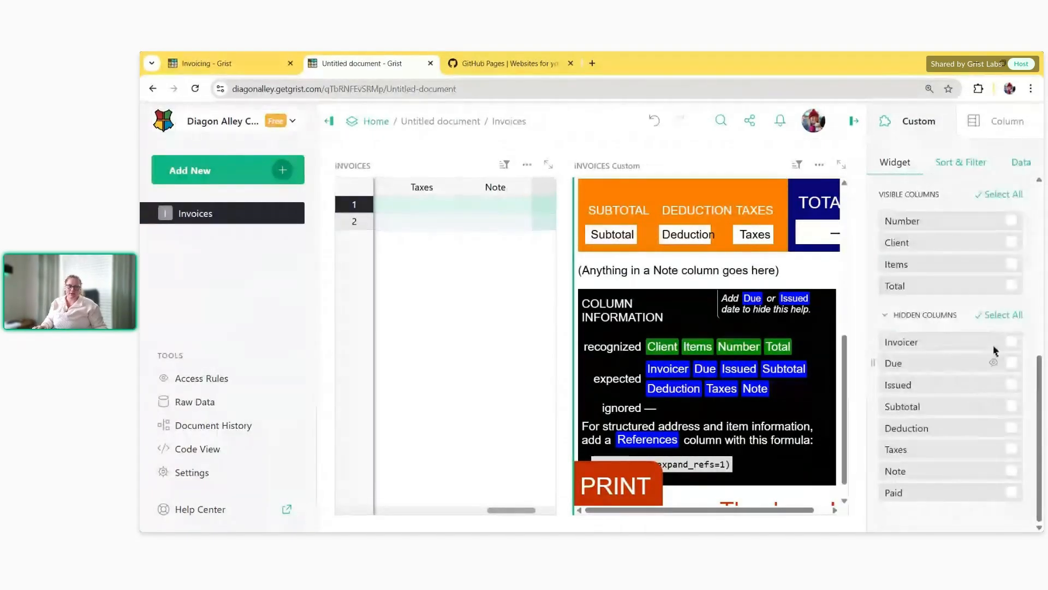
left_click(1003, 315)
left_click(916, 481)
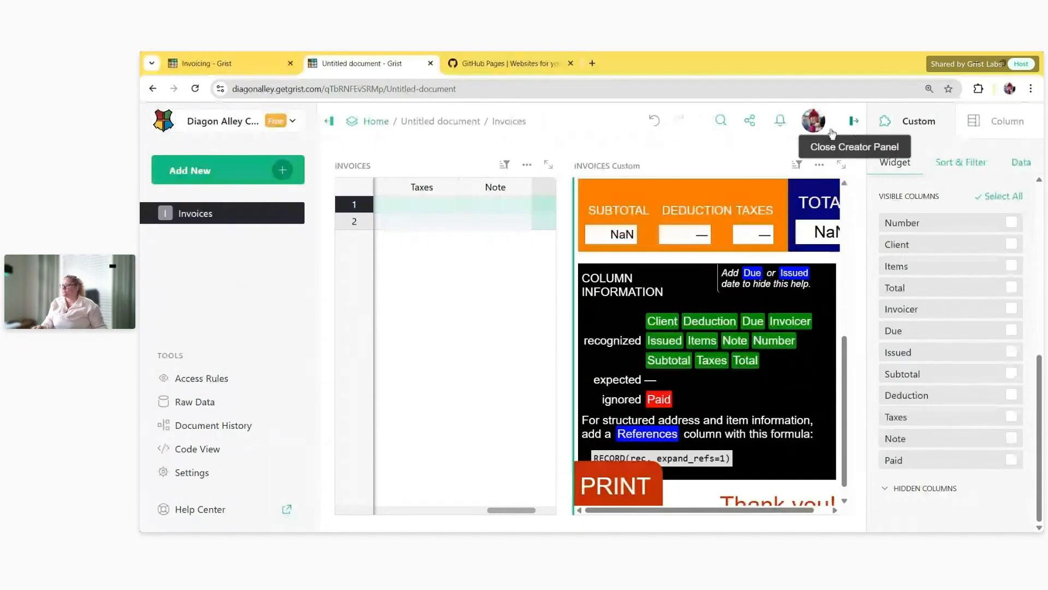
left_click(854, 121)
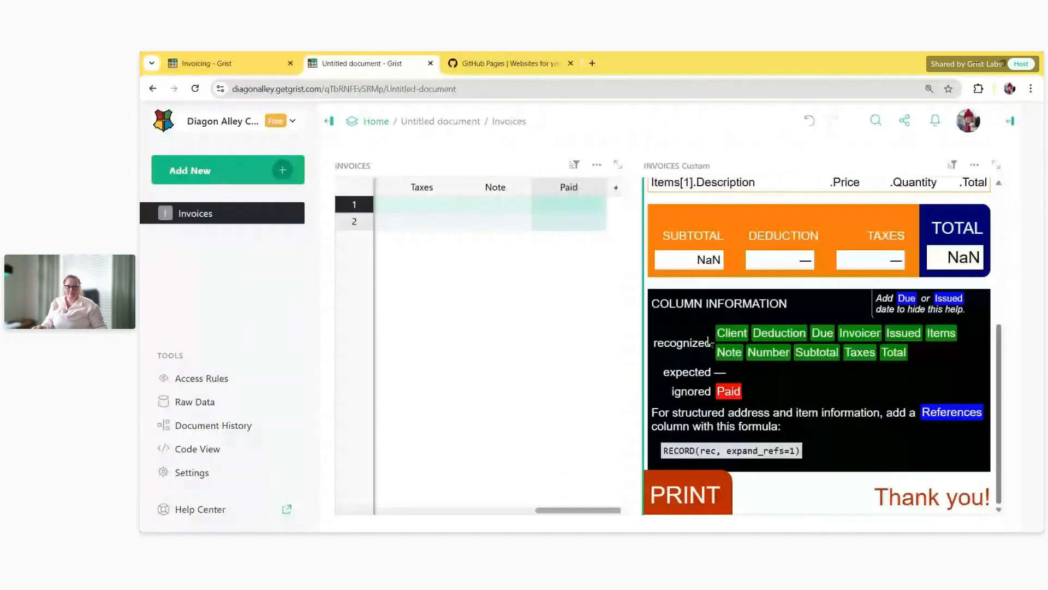
Expand the Invoices table to fill the page and review its columns starting from Number
left_click(628, 165)
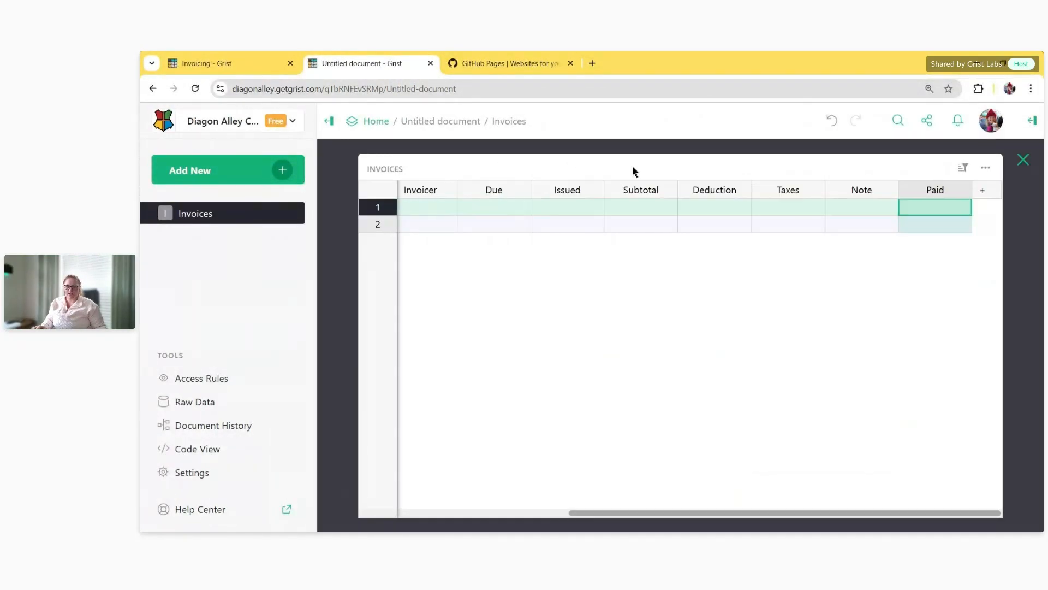
left_click_drag(599, 518, 384, 498)
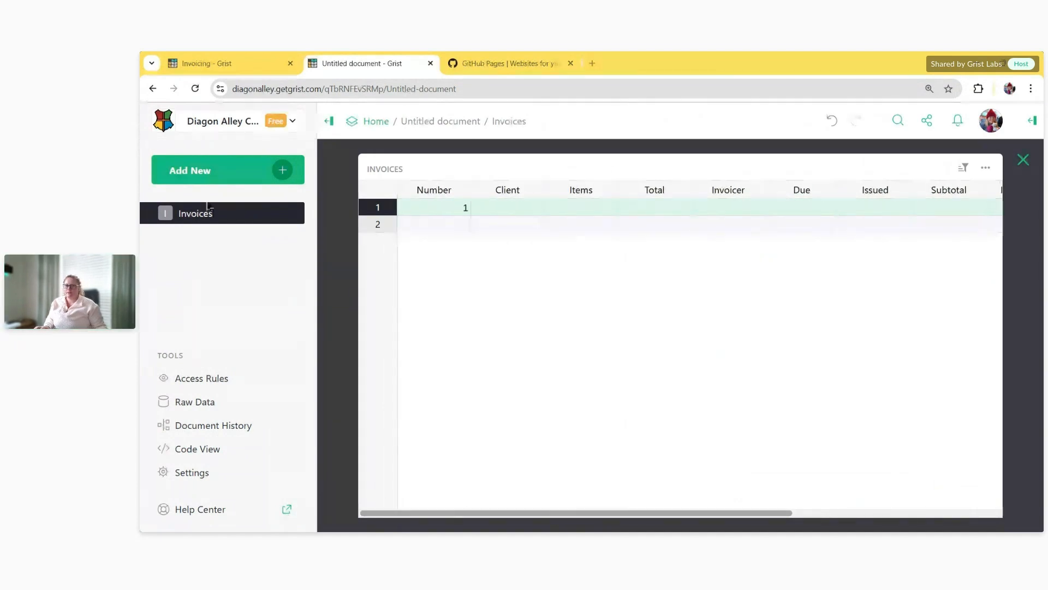
Enter 10001 as Number, The Bluth Company as Client and Bananas as Items in the first row of the Invoices table
left_click(425, 212)
type("10001")
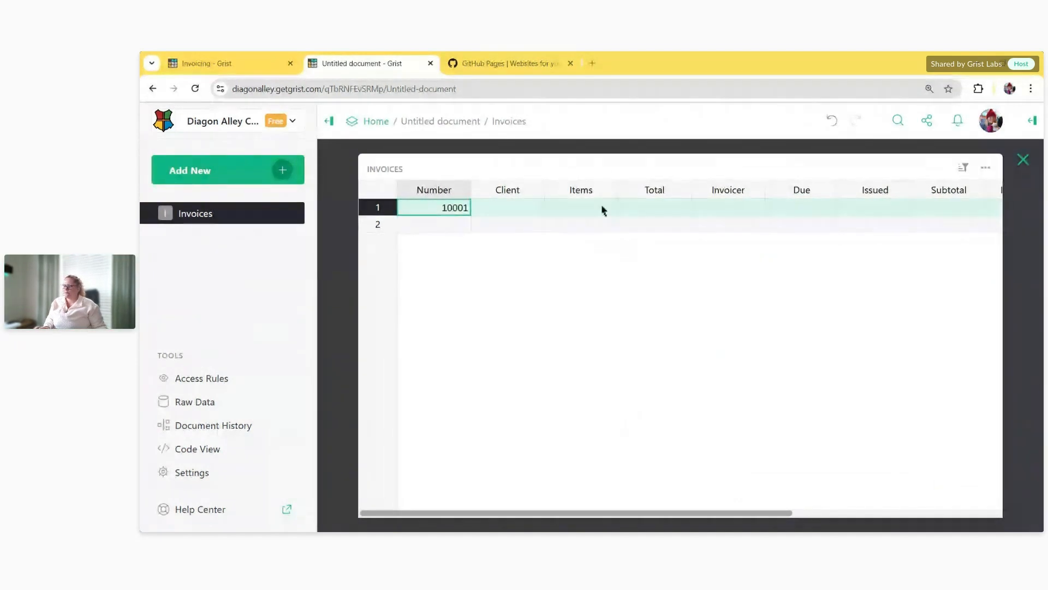
left_click(535, 214)
key("ctrl+v")
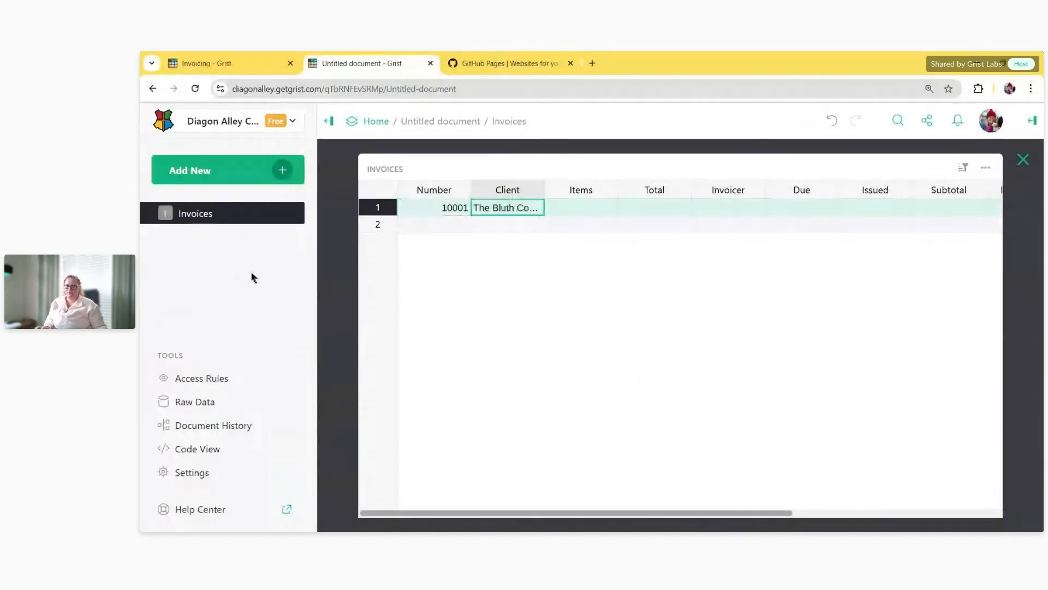
left_click(1020, 158)
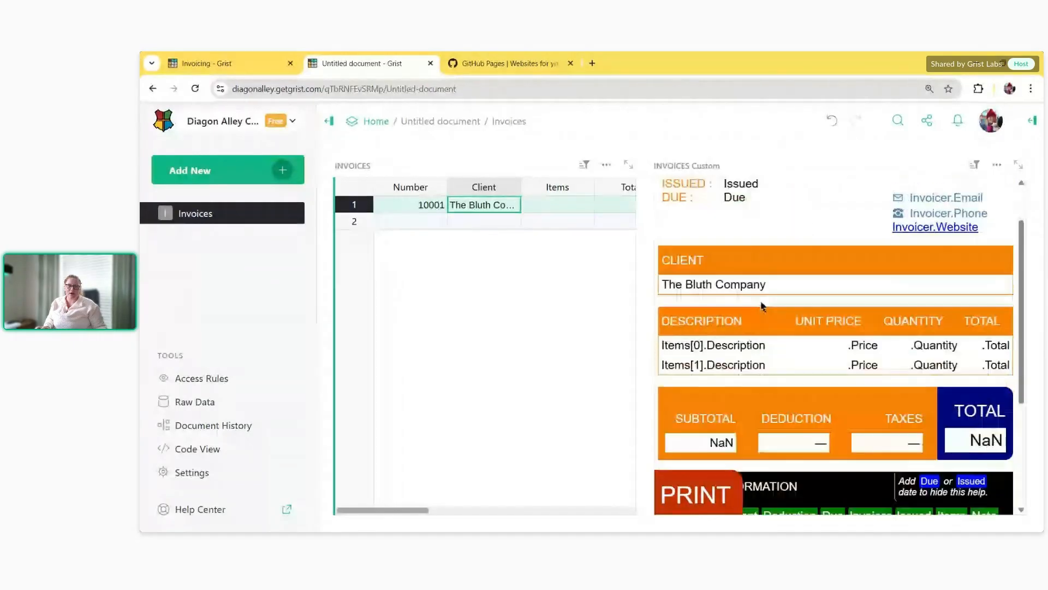
scroll(763, 305, "up", 1)
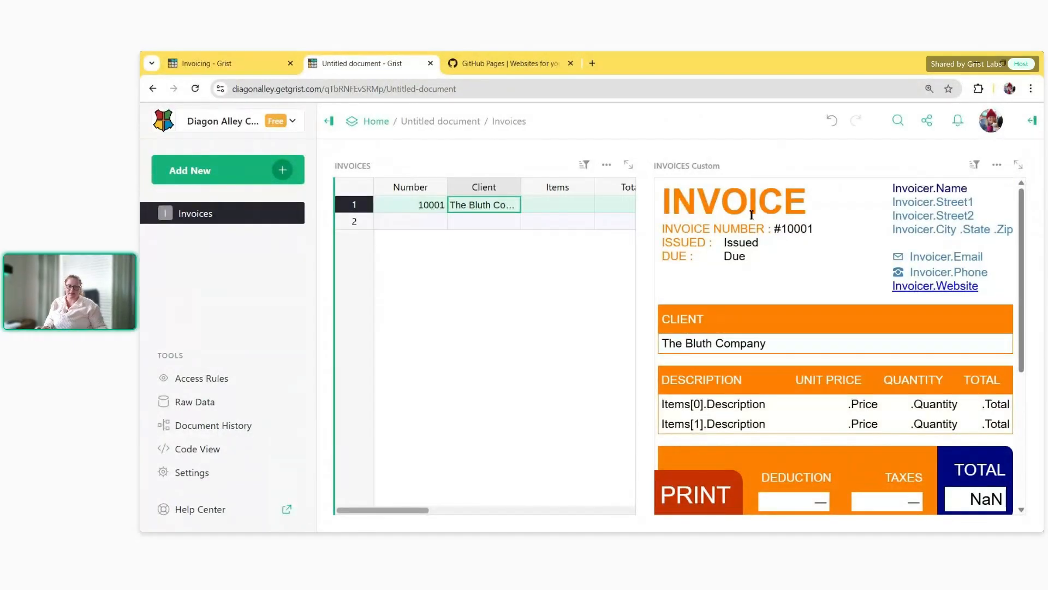
left_click_drag(774, 229, 823, 226)
left_click(818, 232)
left_click_drag(769, 348, 661, 343)
left_click(670, 342)
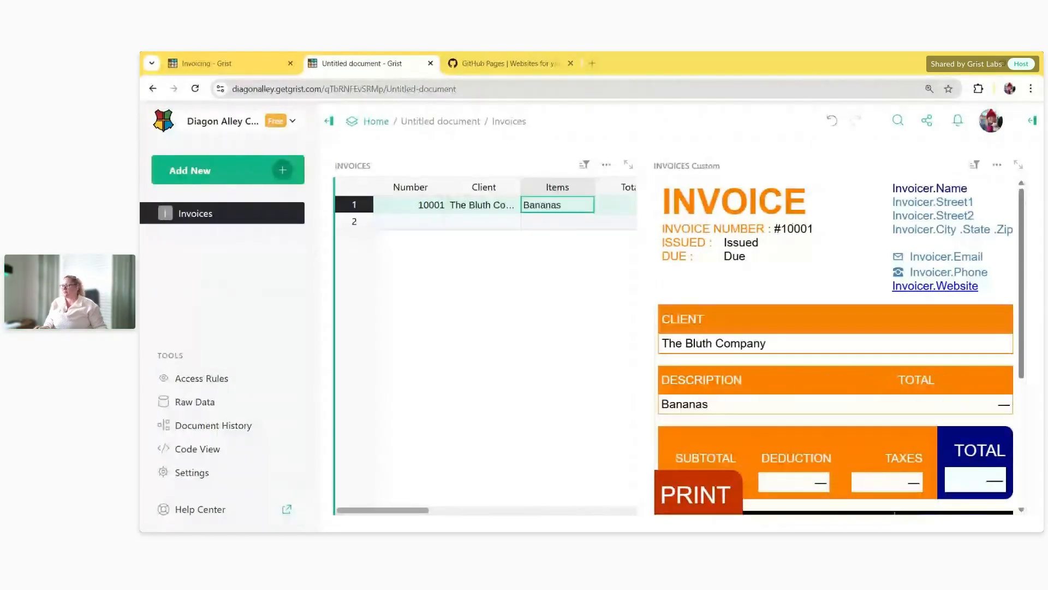
Set the first invoice's Total and Subtotal to $137 and fill in the Invoicer cell with the company's name and postal address
left_click(606, 212)
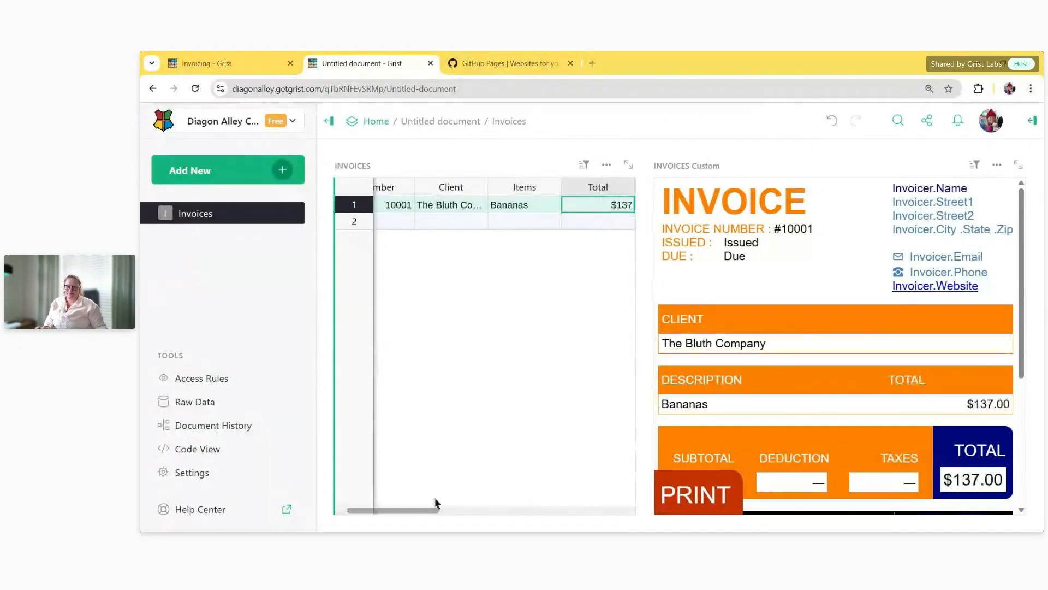
left_click_drag(433, 510, 505, 506)
double_click(567, 207)
type("Grist Labs 6502 Automated Rd New York NY 10003")
key("Return")
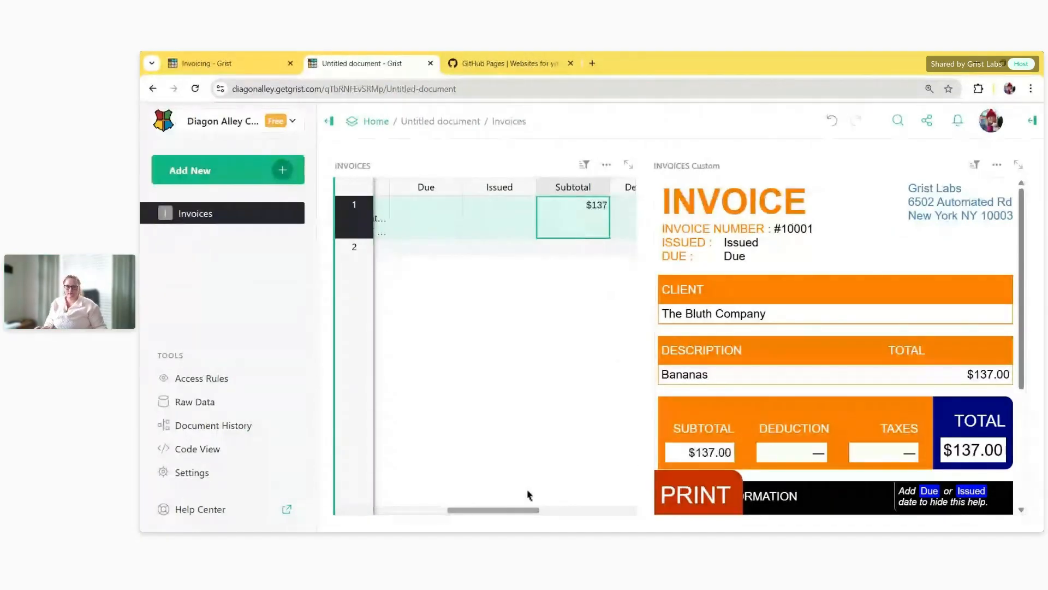
Add the note "There's always money in the banana stand." to the first invoice
left_click_drag(523, 510, 603, 510)
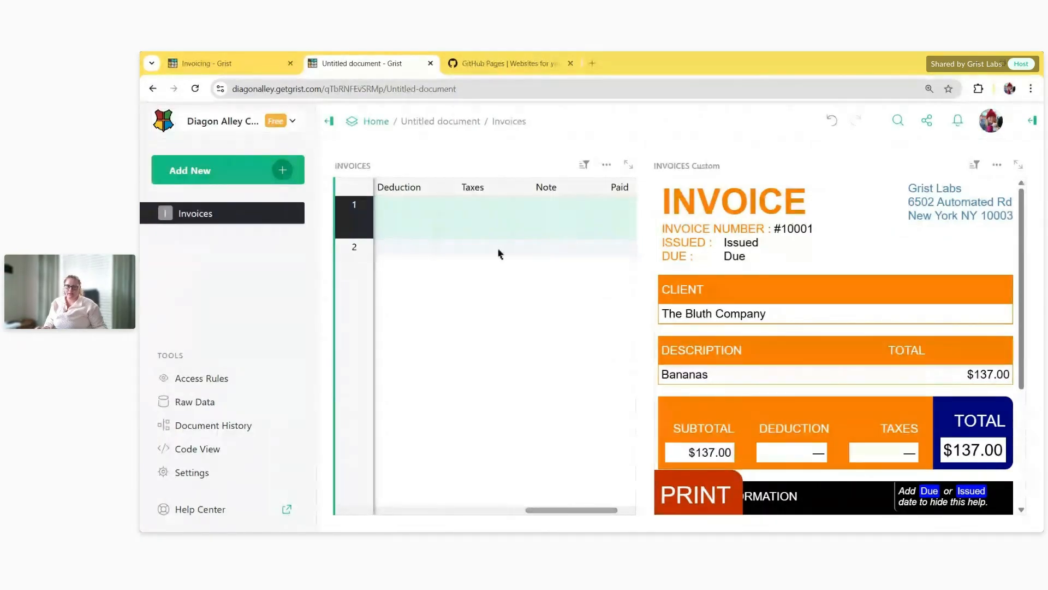
left_click(540, 220)
type("There's always money in the banana stand.")
scroll(840, 326, "down", 1)
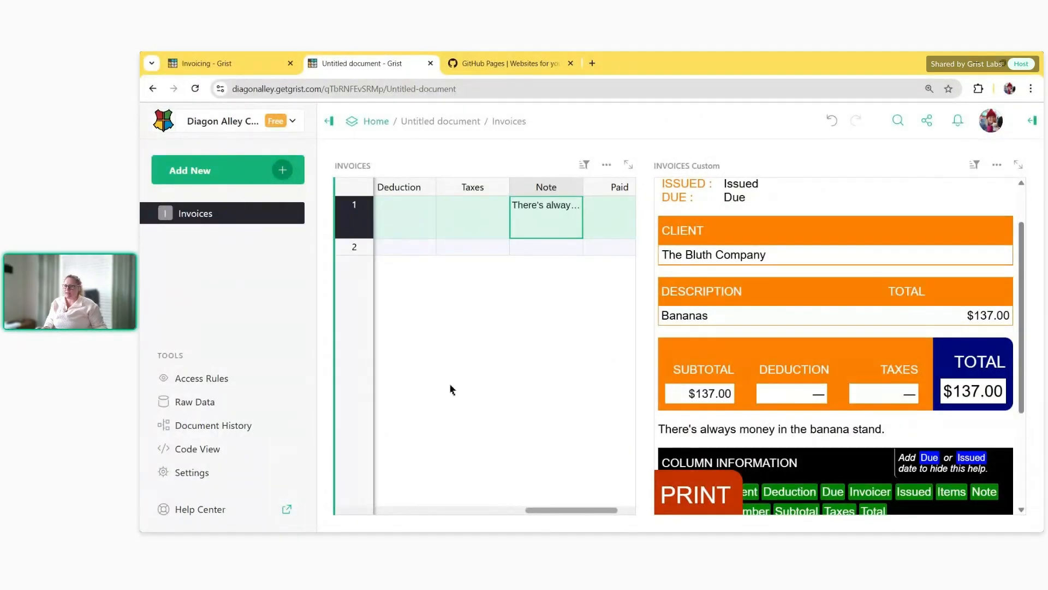
Make the Paid column a Toggle column with the Switch cell format
left_click(608, 223)
left_click(1031, 122)
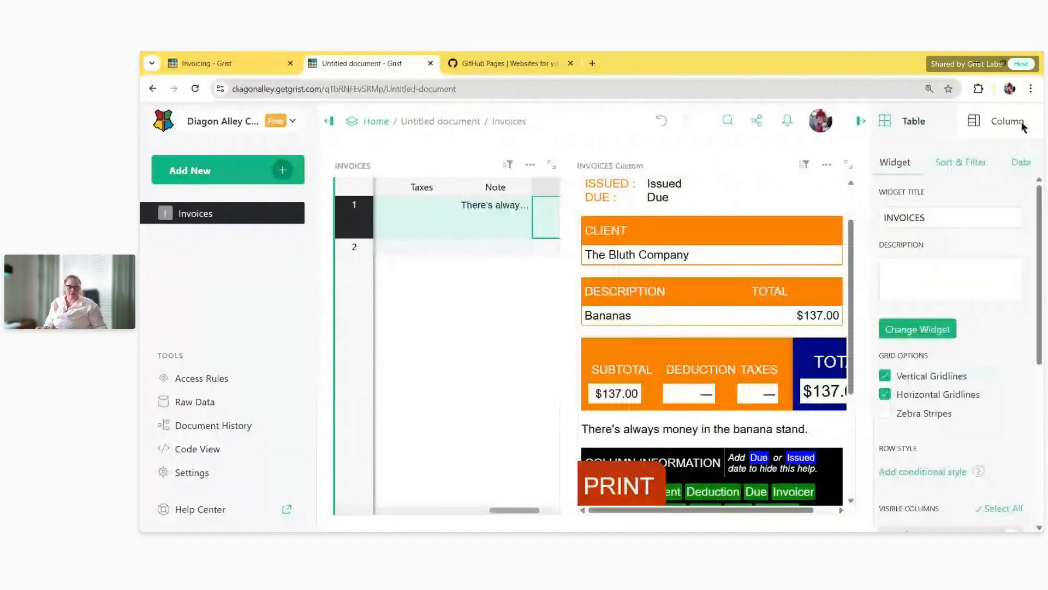
left_click(1023, 125)
left_click(936, 423)
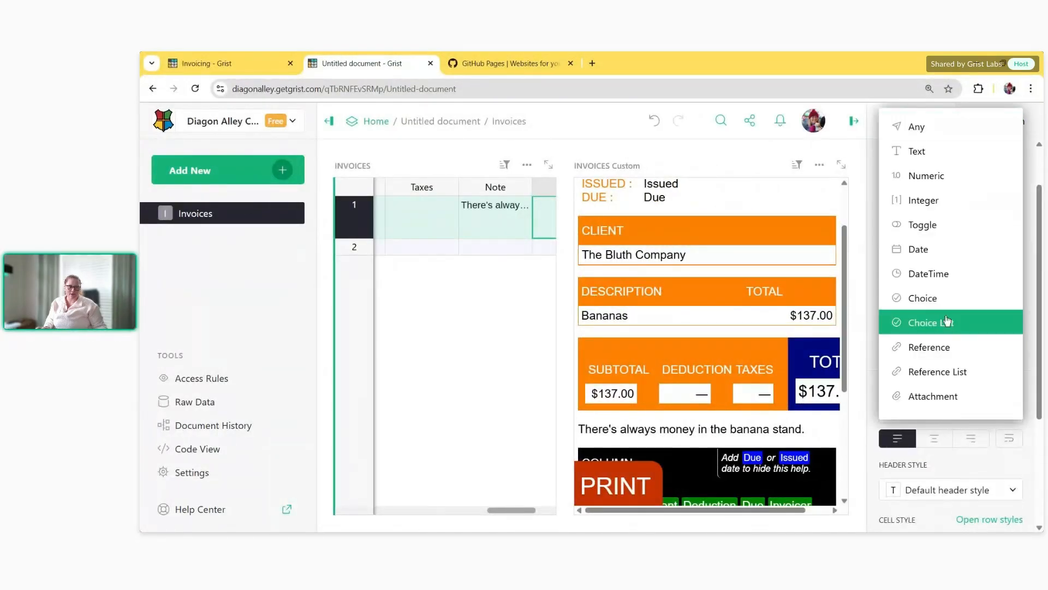
left_click(944, 226)
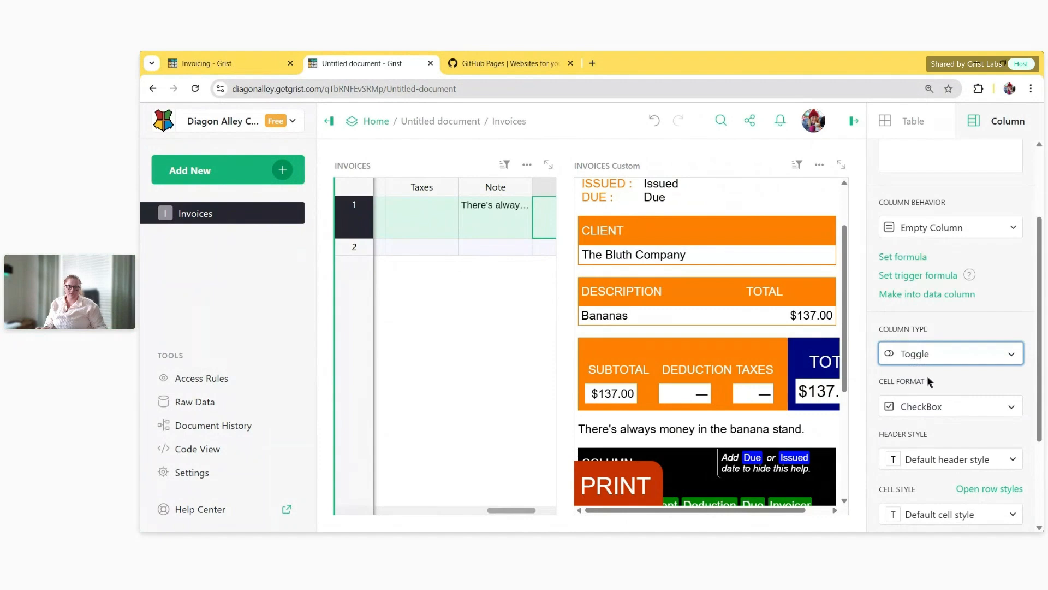
left_click(932, 407)
left_click(928, 486)
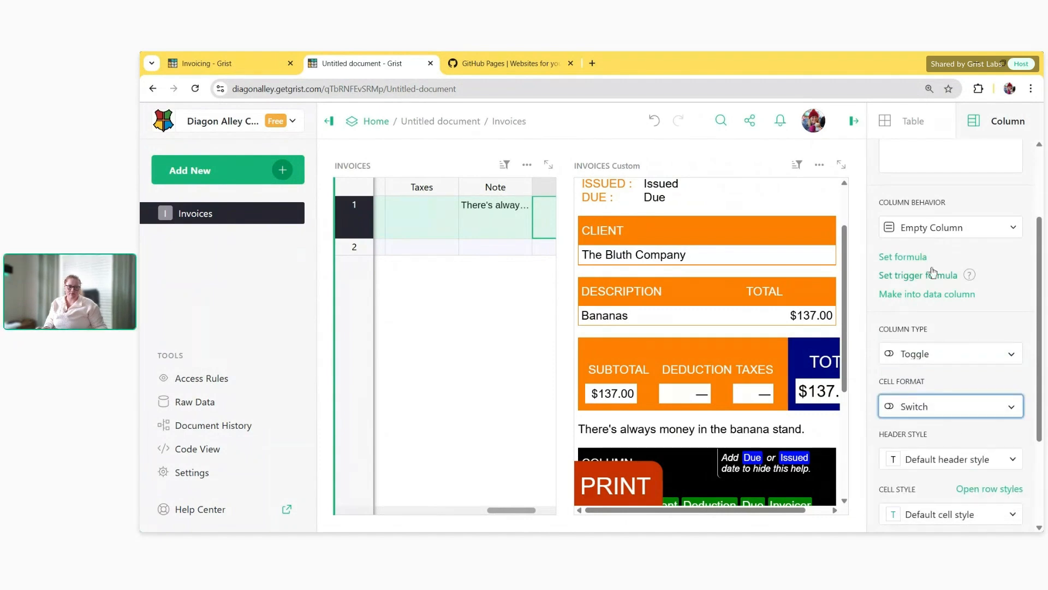
left_click(854, 121)
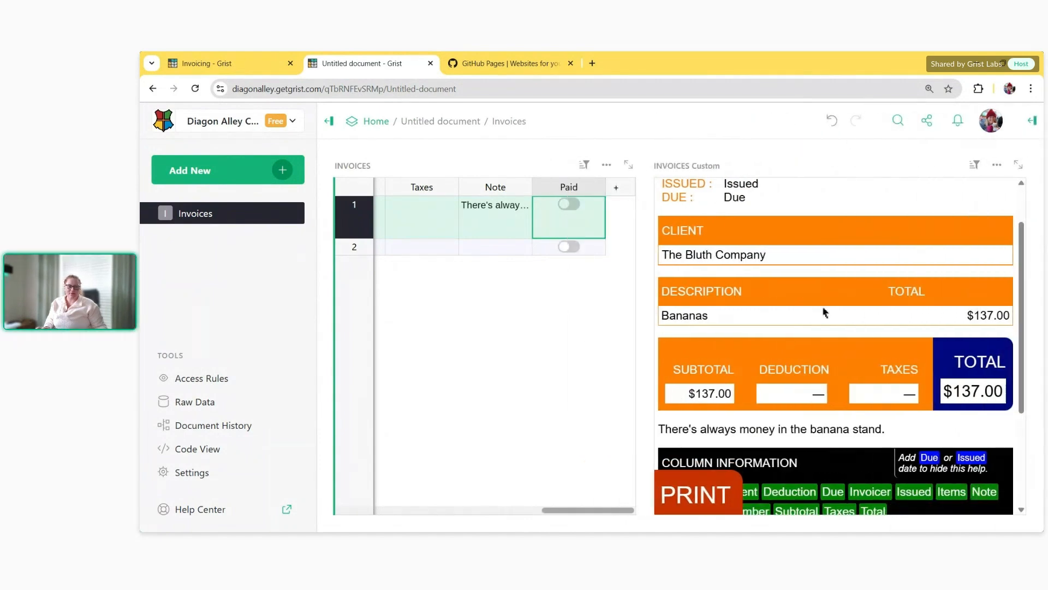
Switch the first invoice to paid and compare the paid and unpaid states in the invoice widget
scroll(823, 312, "down", 1)
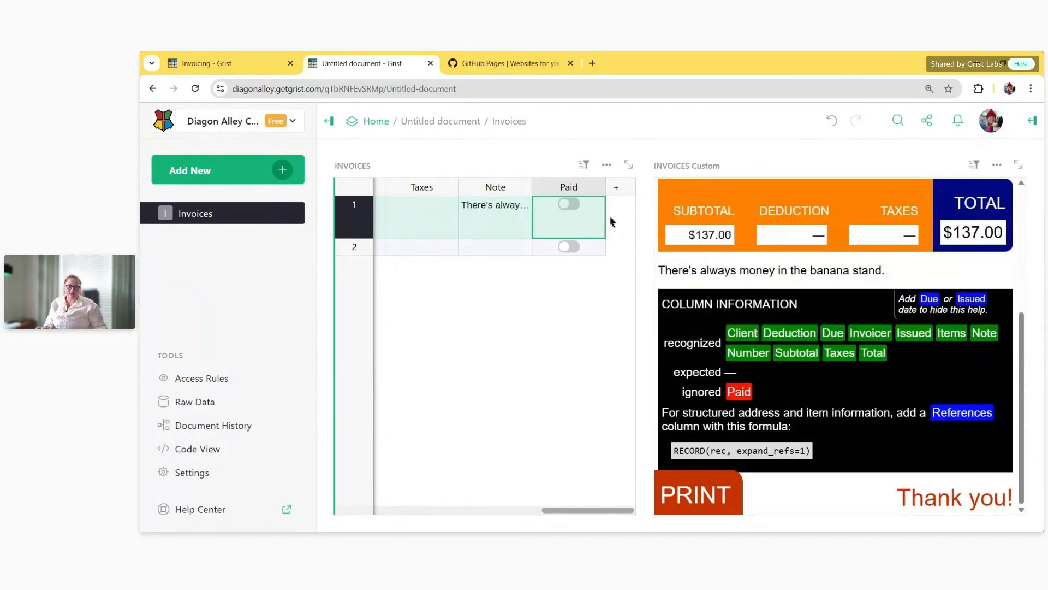
left_click(573, 211)
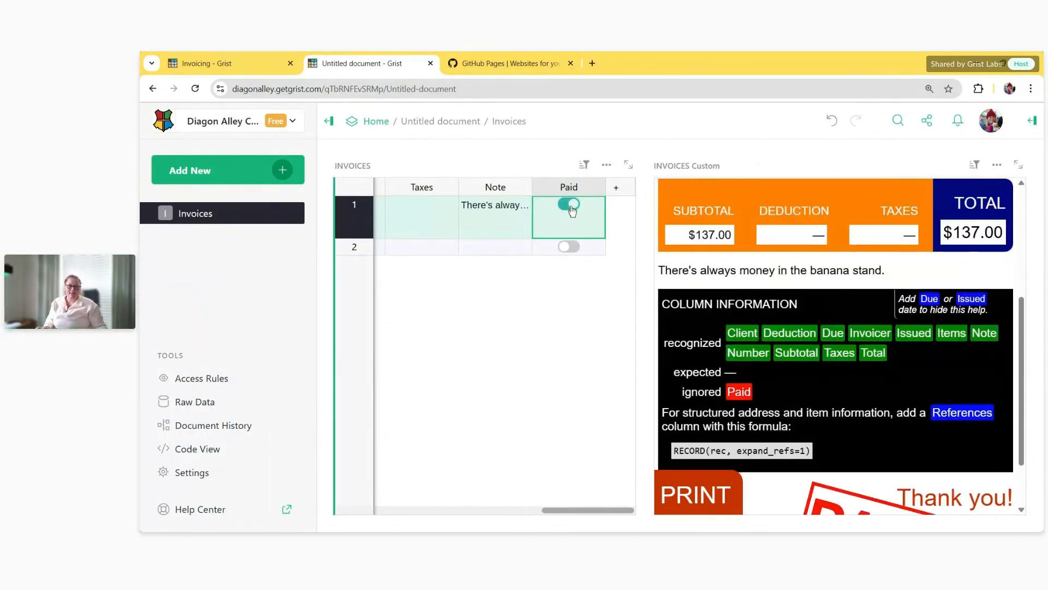
scroll(792, 324, "down", 1)
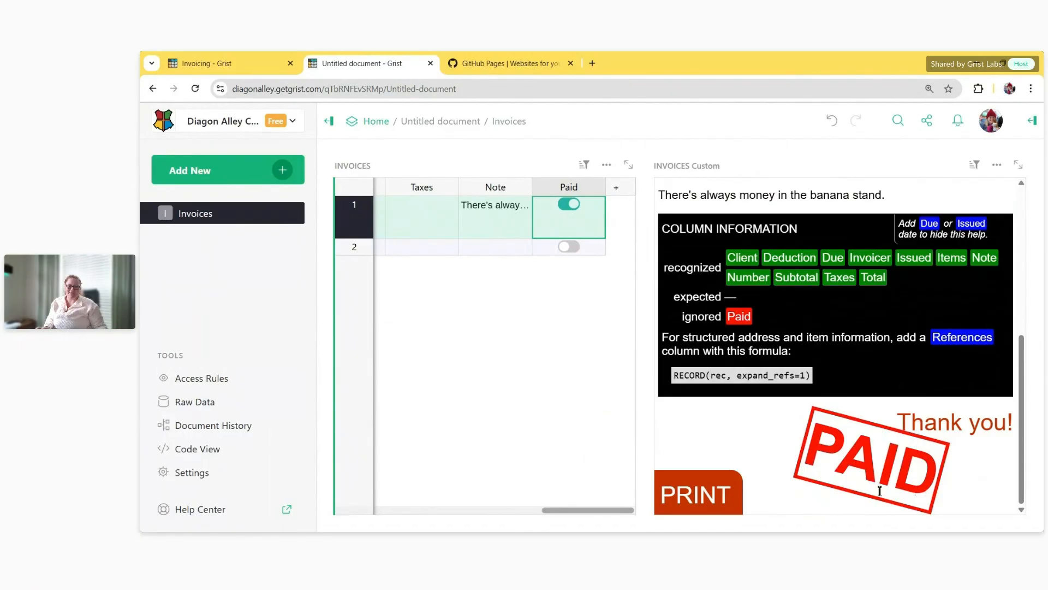
left_click(569, 205)
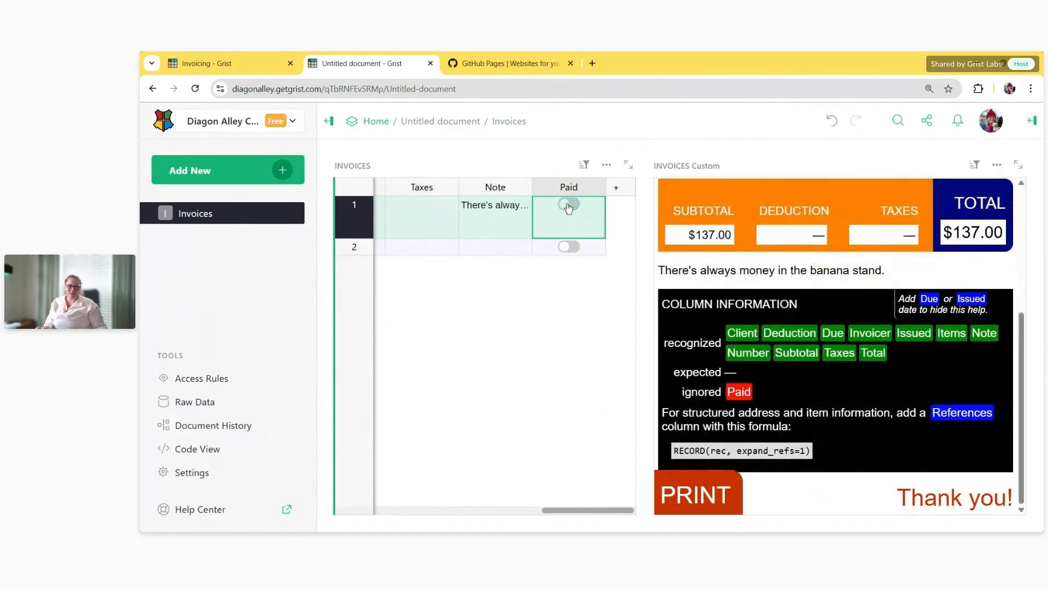
left_click(568, 207)
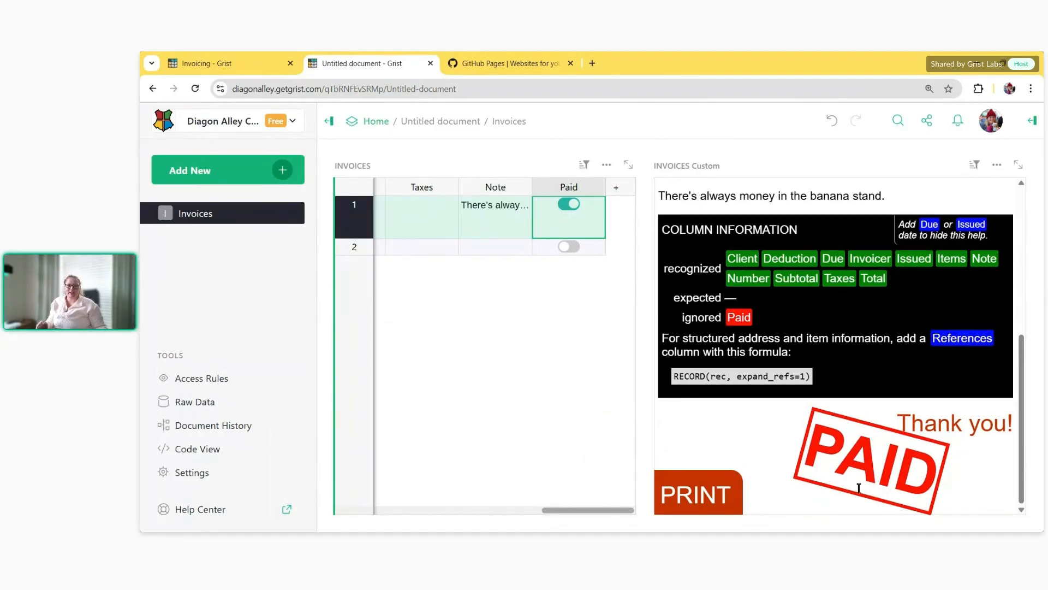
scroll(858, 488, "up", 5)
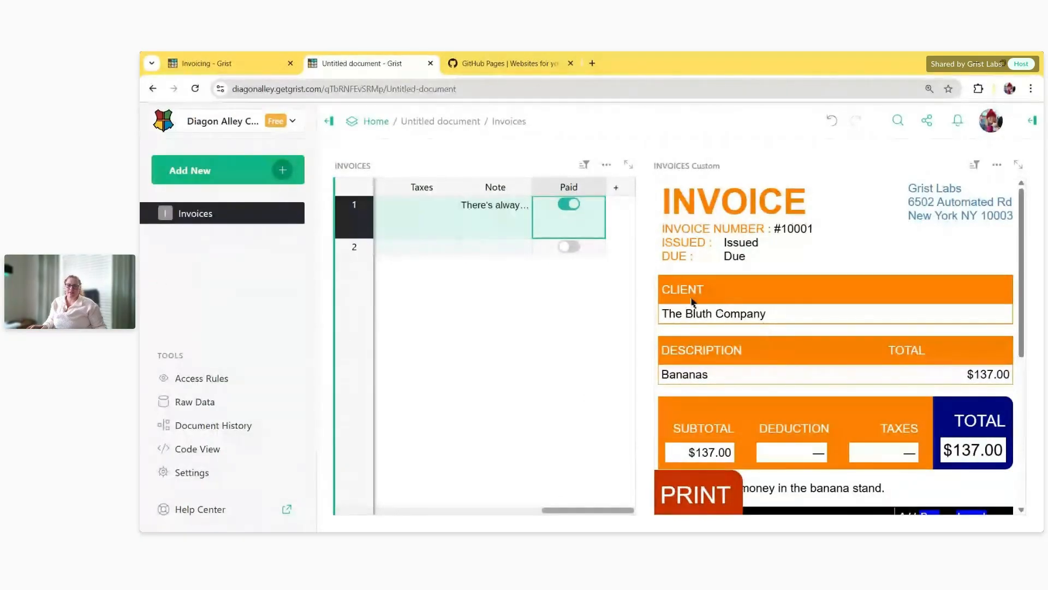
Add a table widget to the page based on a new table named Clients
left_click_drag(587, 510, 355, 498)
left_click(483, 235)
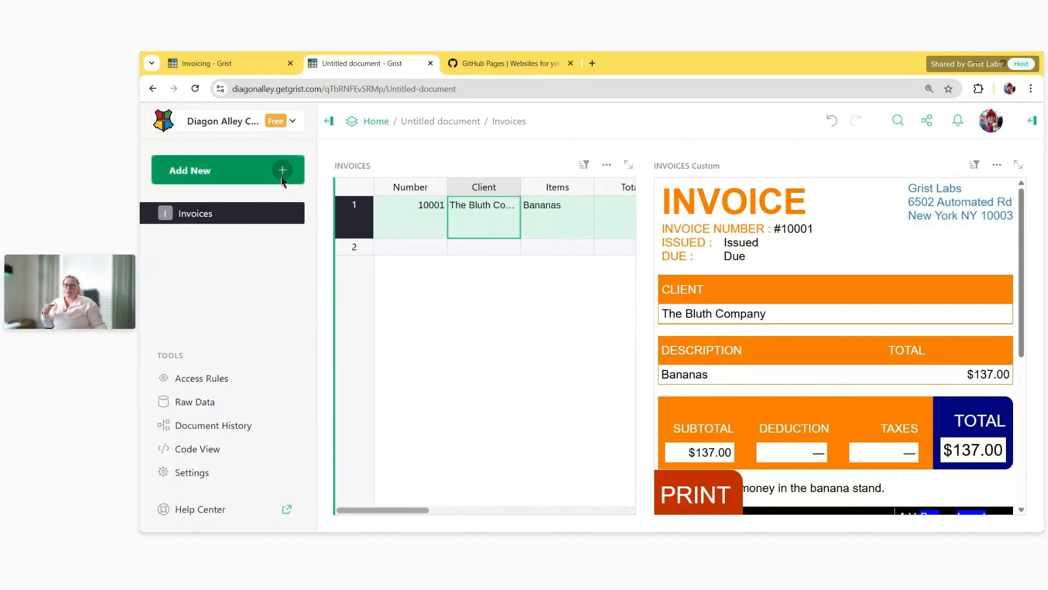
left_click(275, 180)
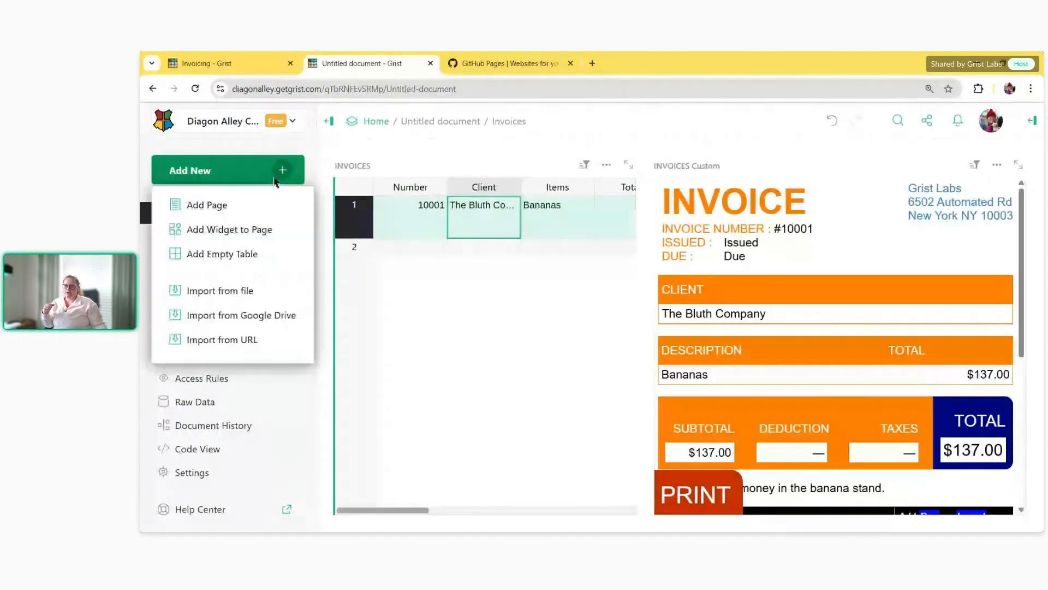
left_click(259, 231)
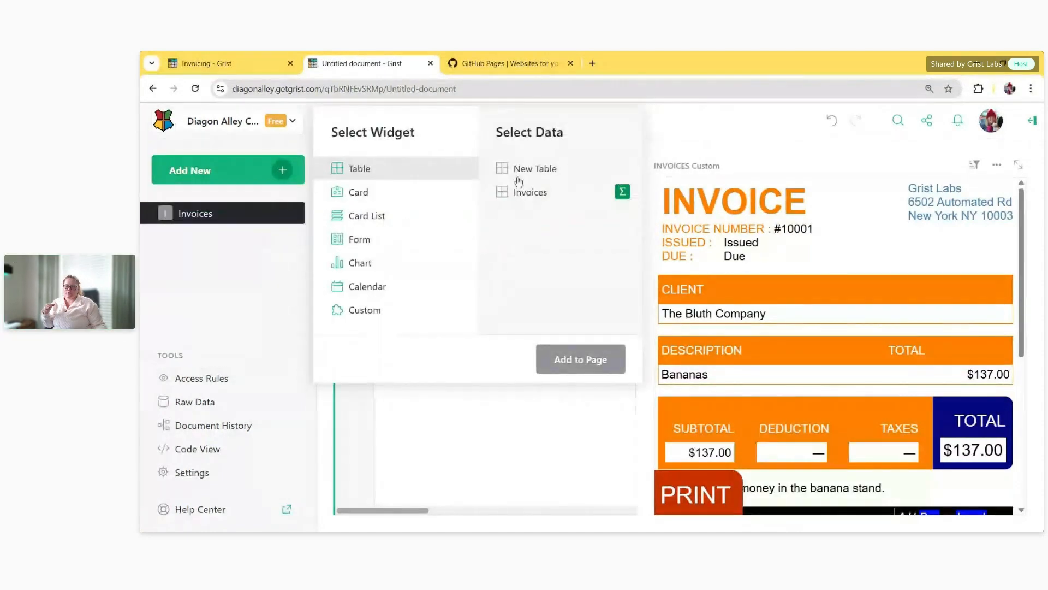
left_click(537, 170)
left_click(553, 352)
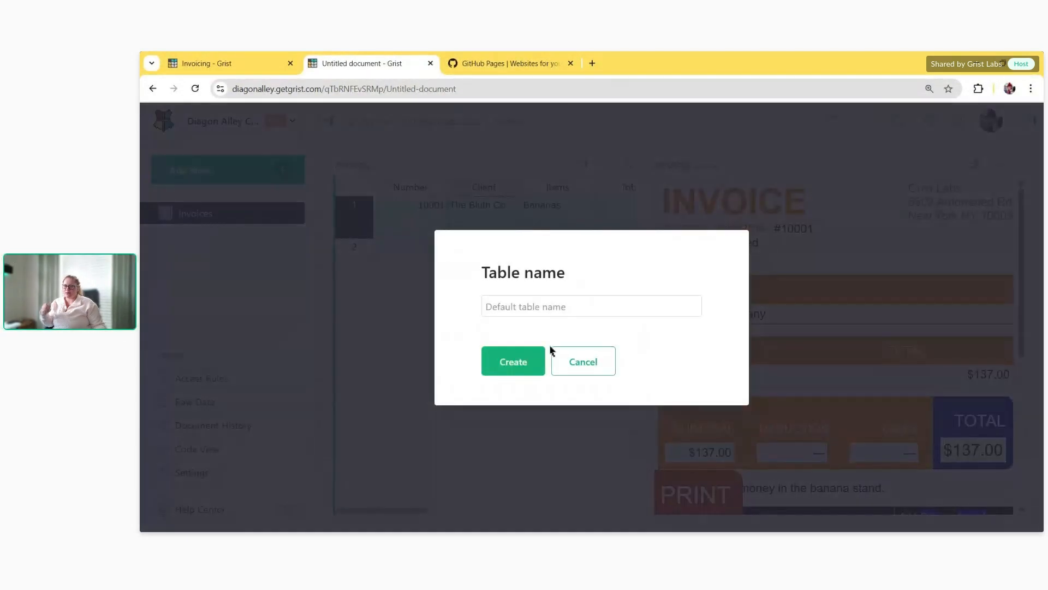
type("Clients")
key("Return")
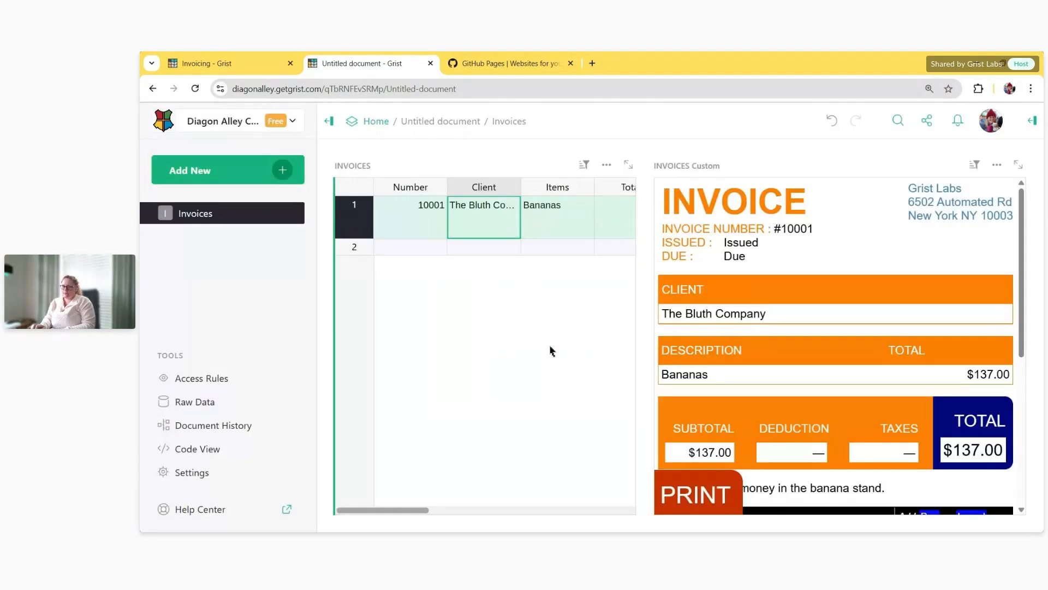
Place the Clients table beneath the Invoices table and clear the first invoice's Client cell
left_click_drag(330, 352, 533, 323)
left_click(465, 215)
key("Delete")
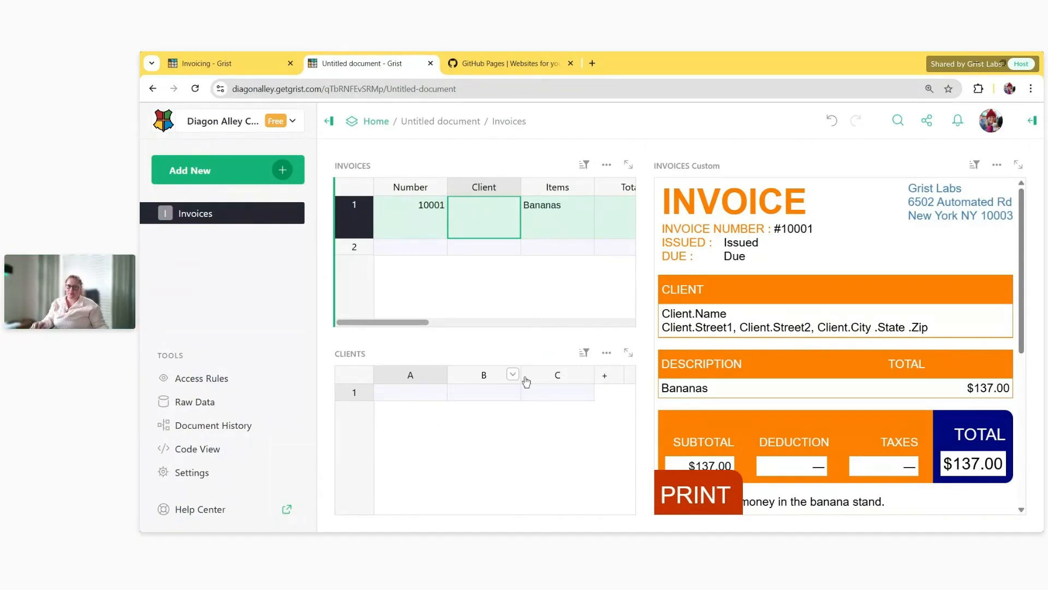
Add three empty columns after column C in the Clients table
left_click(603, 377)
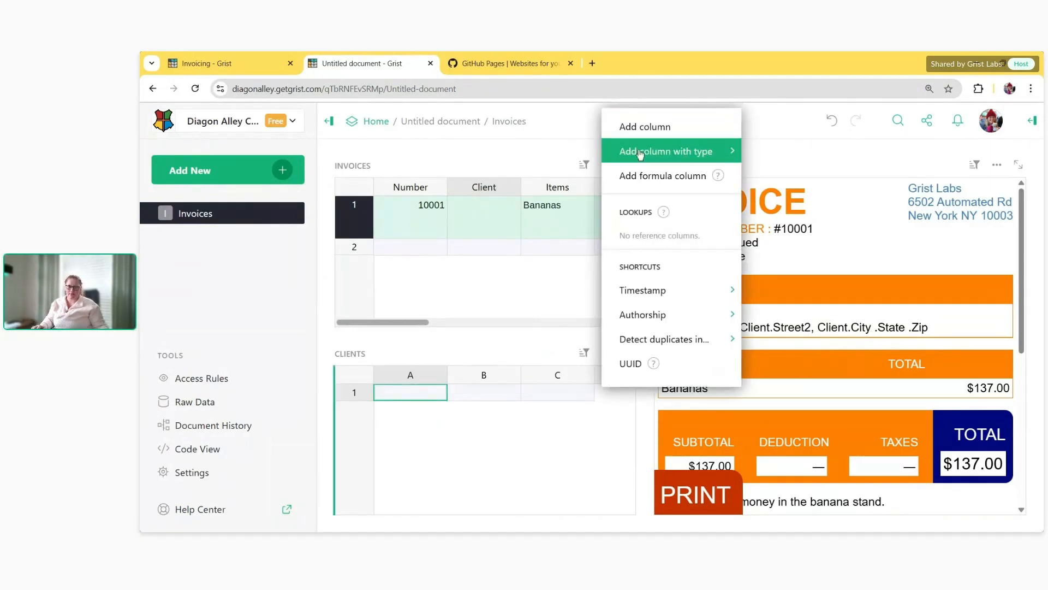
key("Escape")
left_click(622, 376)
left_click(648, 127)
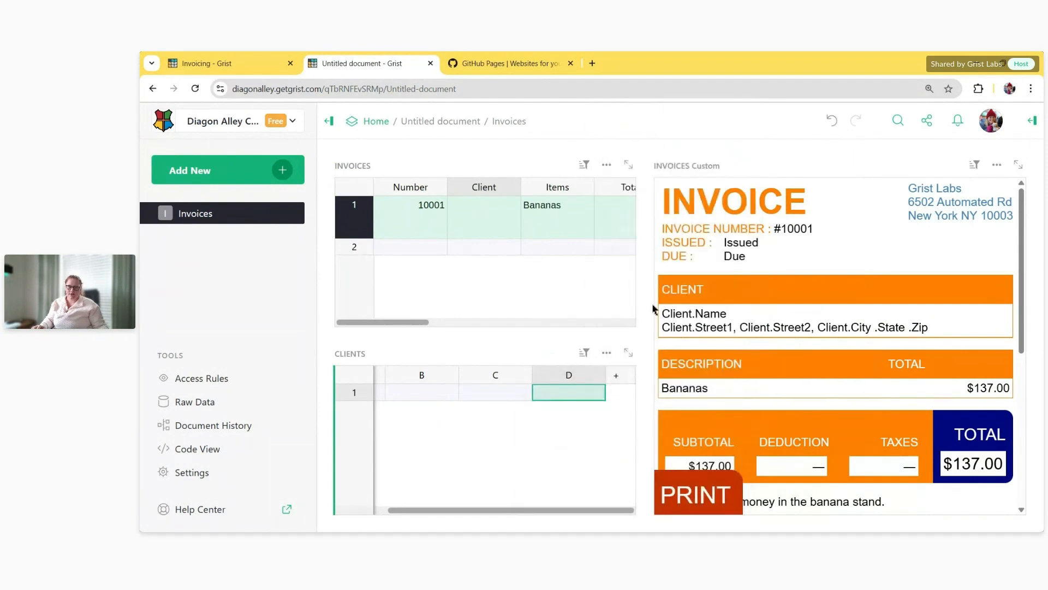
left_click(616, 376)
left_click(644, 124)
left_click_drag(479, 510, 375, 509)
Rename columns A, B and C of the Clients table as Name, Street1 and Street2
left_click(411, 375)
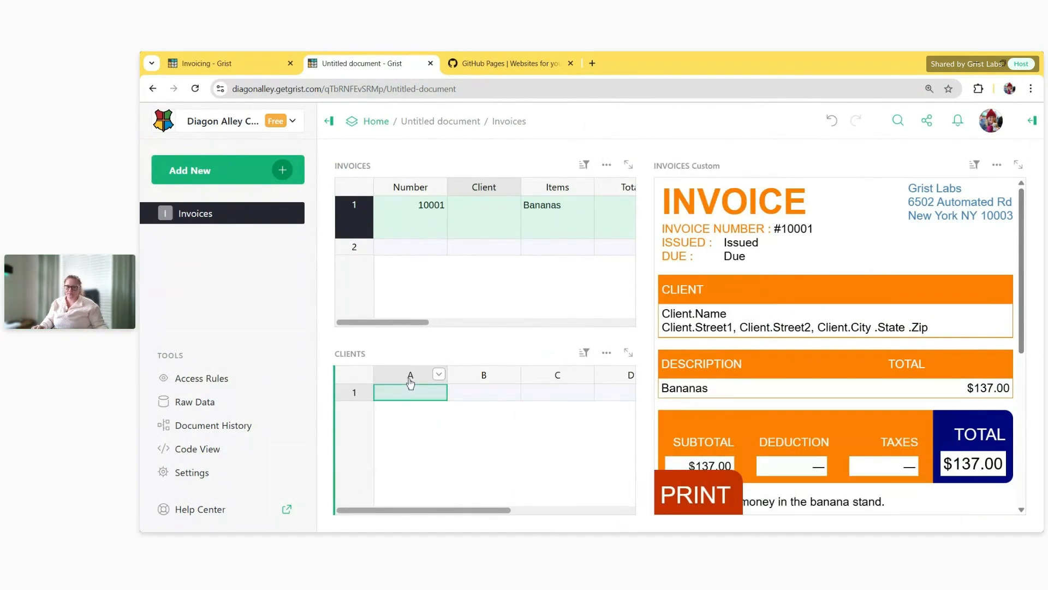
double_click(410, 376)
type("Name")
key("Tab")
type("Stree")
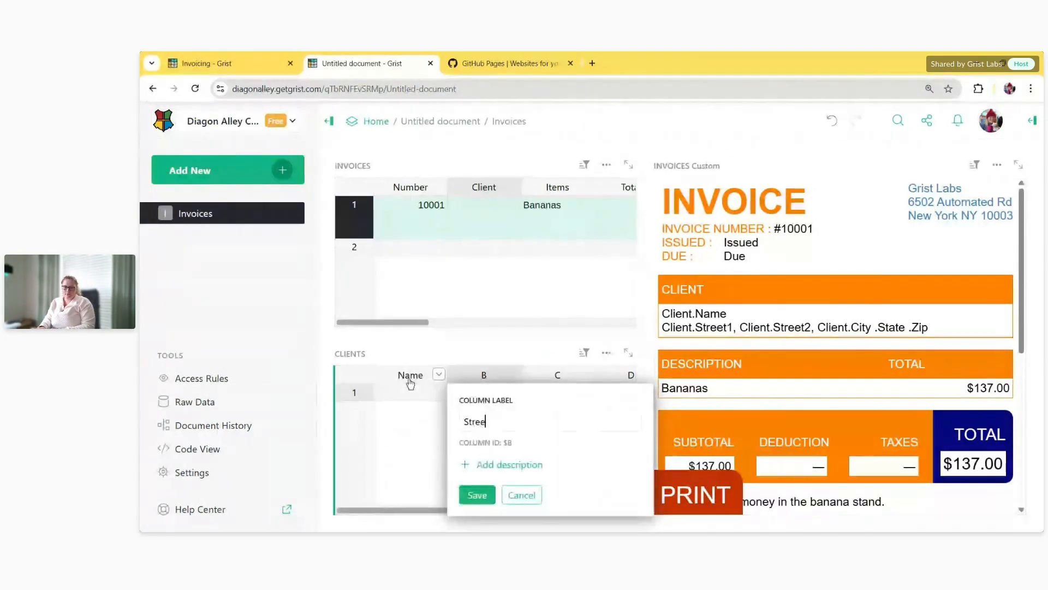
type("t1")
key("Tab")
type("Str")
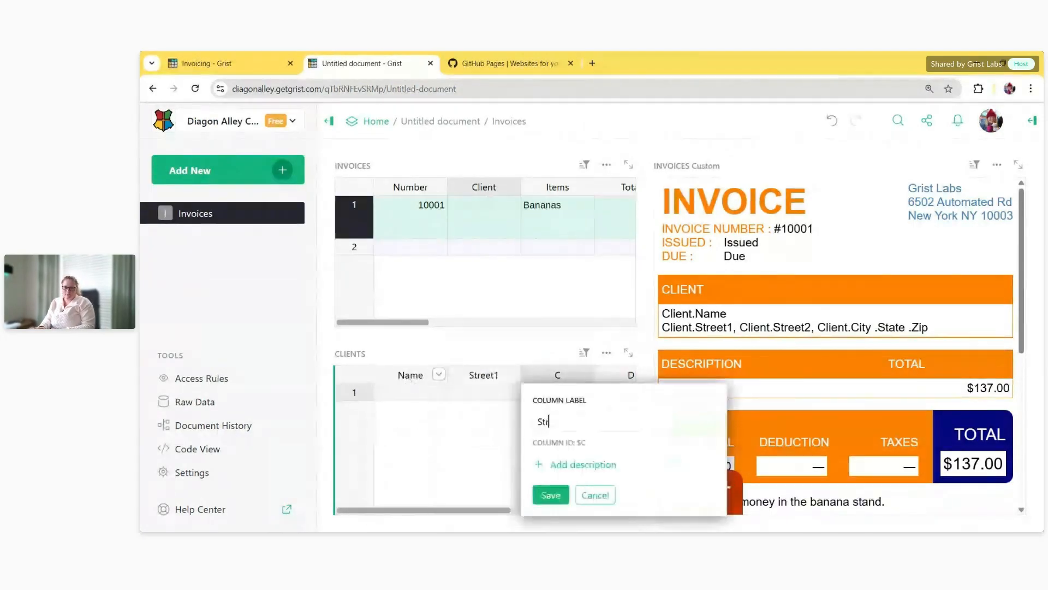
key("Tab")
Rename the Clients table's three remaining columns as City, State and Zip
type("City")
key("Tab")
type("State")
key("Tab")
type("Zip")
key("Return")
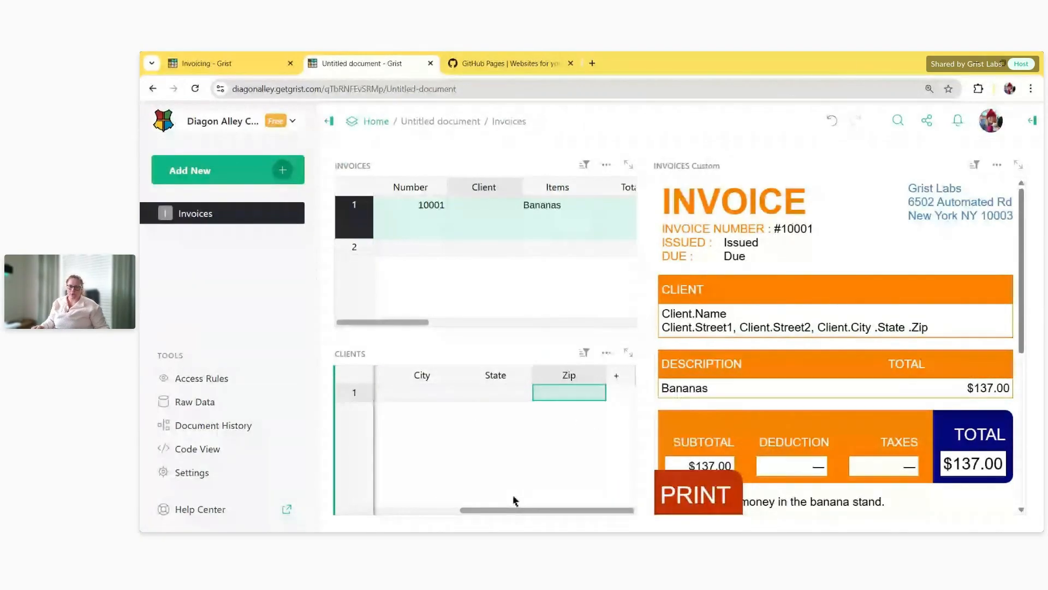
Paste the copied name and address details of The Bluth Company into the first row of the Clients table
left_click_drag(508, 510, 336, 485)
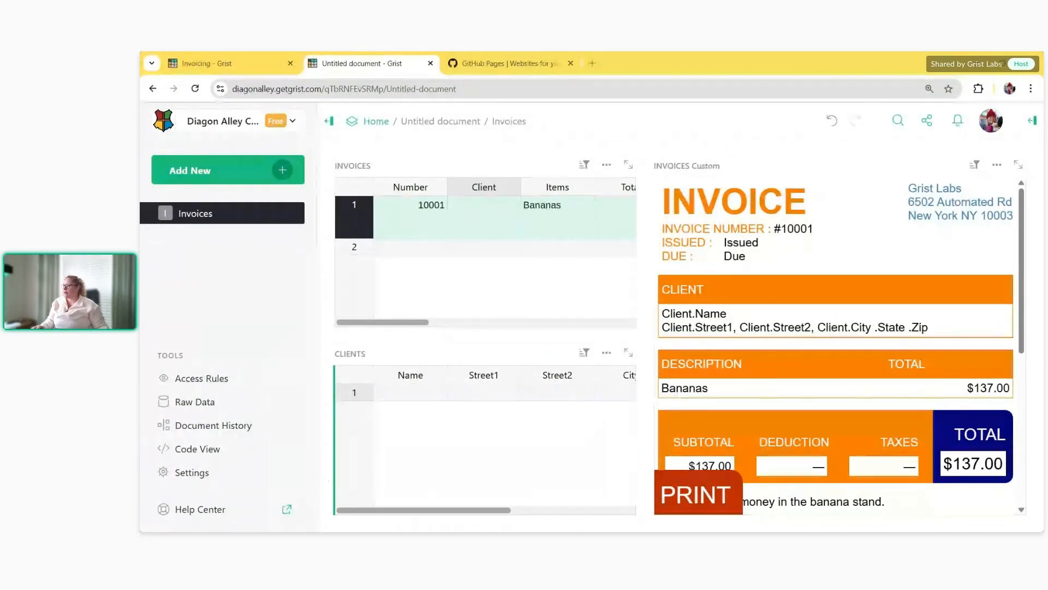
left_click(407, 395)
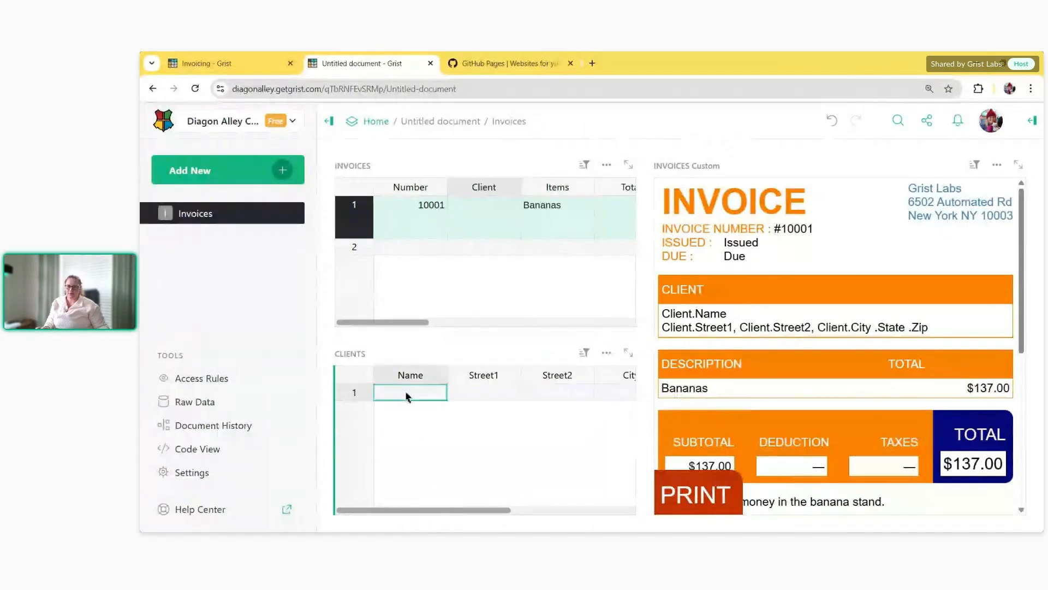
key("ctrl+v")
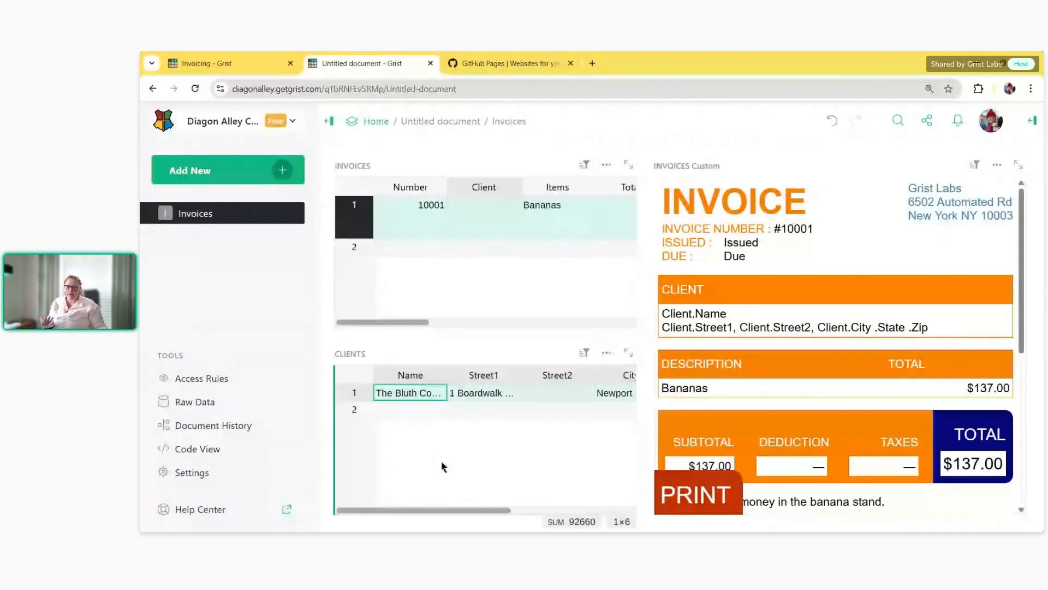
Convert the Client column of the Invoices table to a reference to the Clients table, showing the Name column
left_click_drag(438, 509, 508, 498)
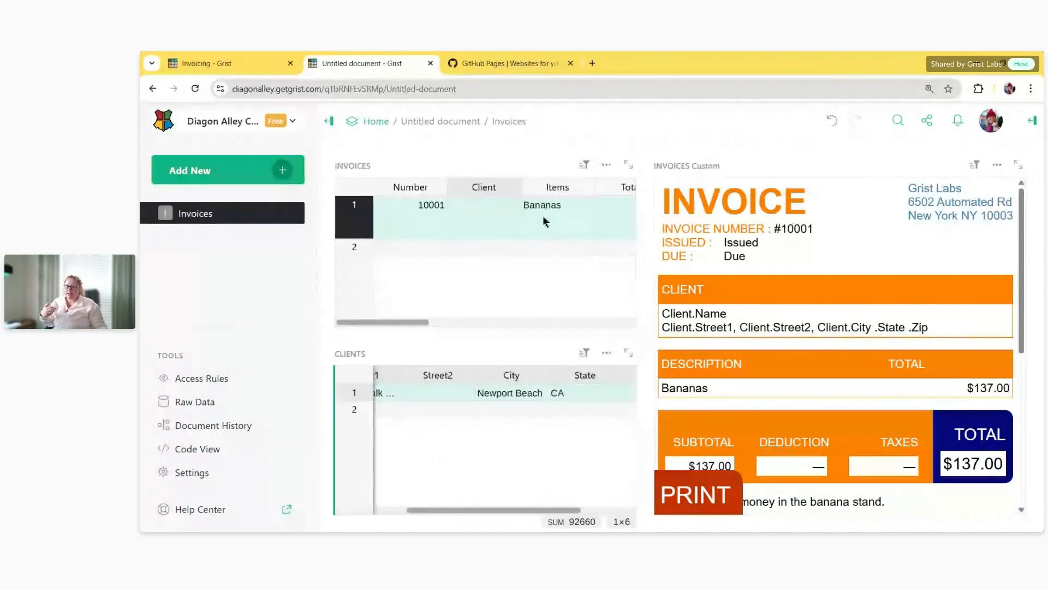
left_click(496, 219)
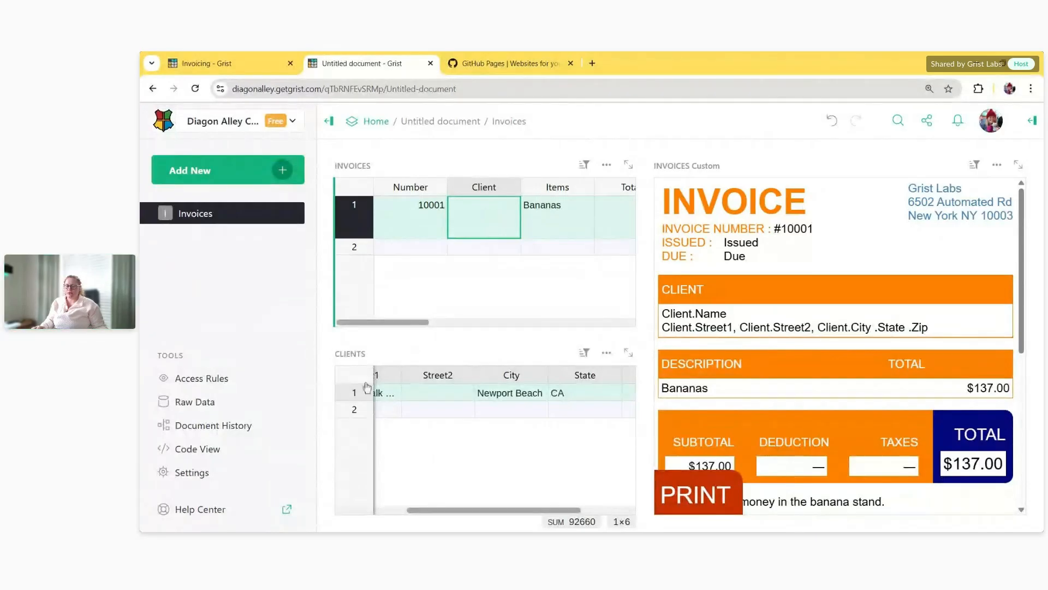
left_click(1032, 121)
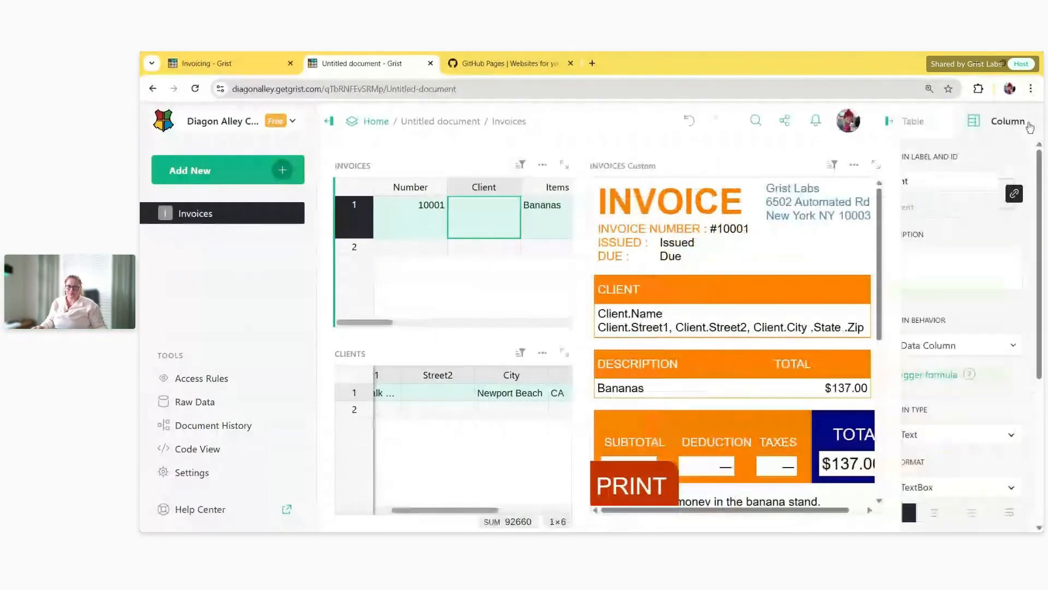
scroll(959, 386, "down", 1)
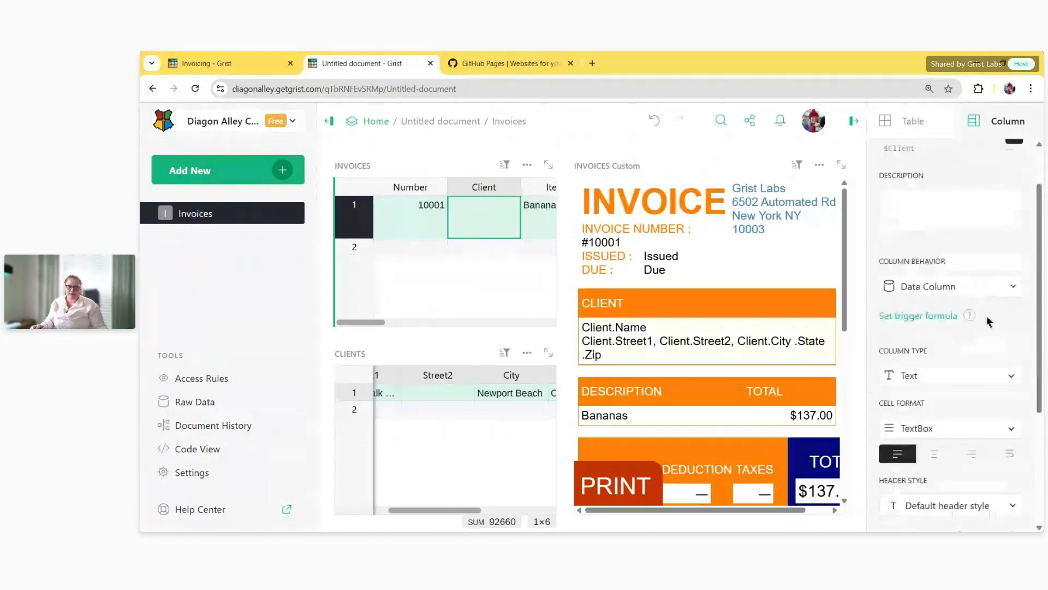
left_click(959, 386)
left_click(959, 354)
scroll(960, 361, "down", 2)
left_click(961, 363)
left_click(962, 386)
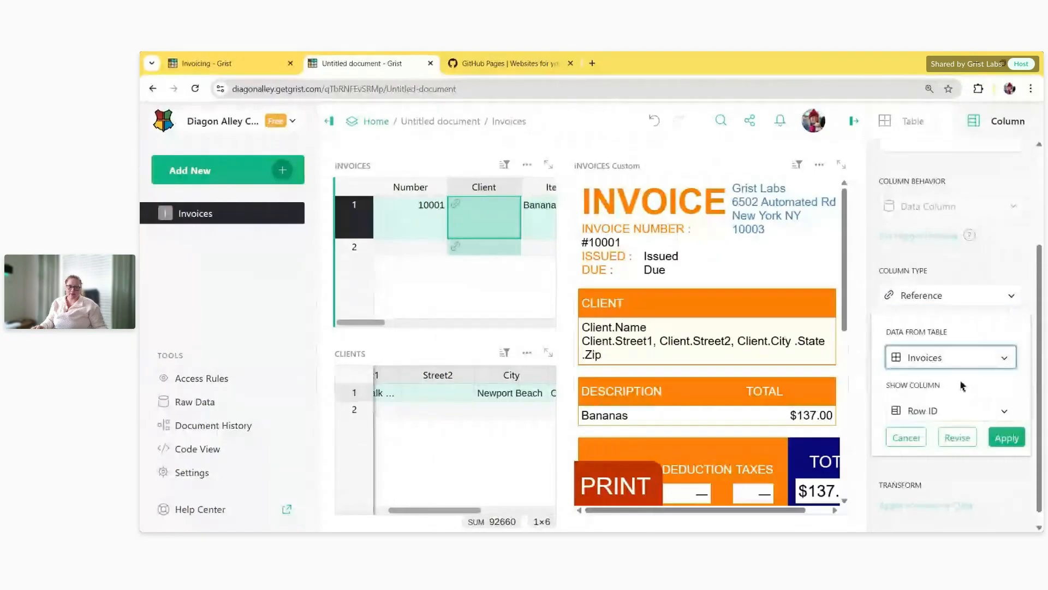
left_click(964, 409)
left_click(999, 250)
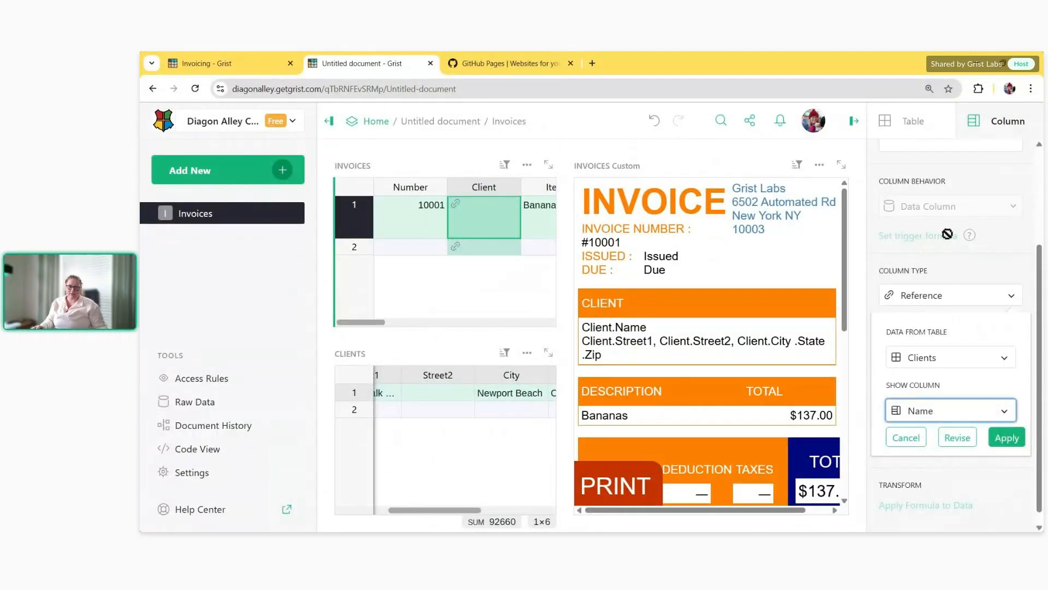
left_click(1007, 437)
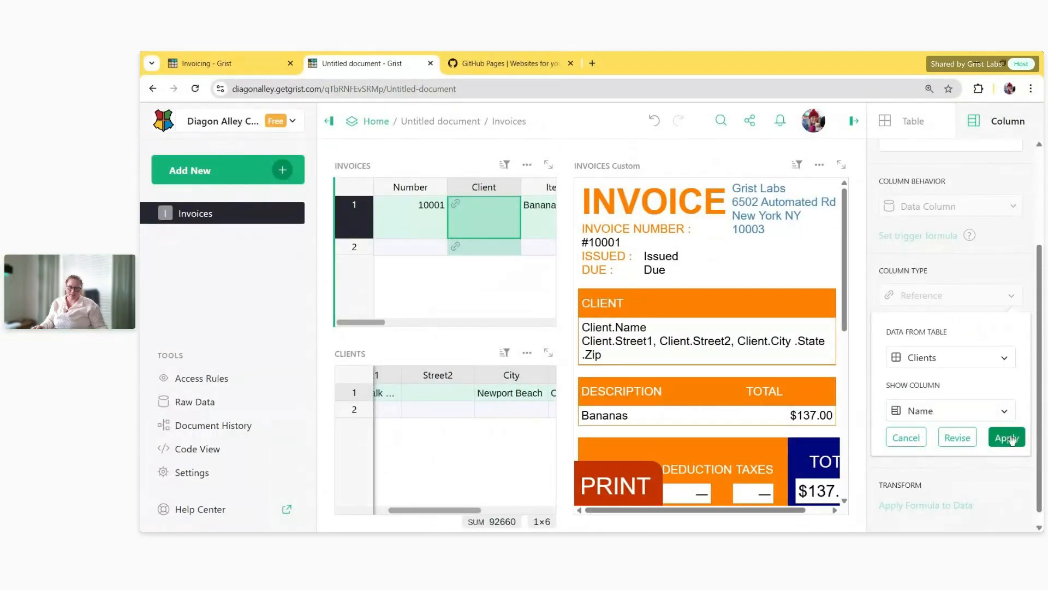
Set the client of invoice 10001 to The Bluth Company
double_click(494, 226)
left_click(496, 264)
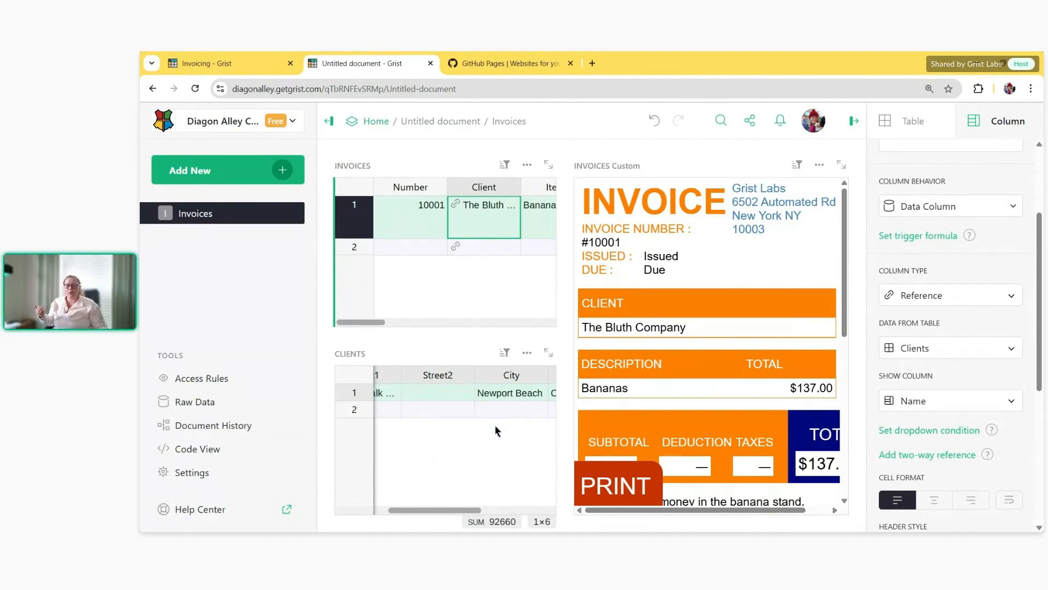
left_click_drag(453, 509, 403, 497)
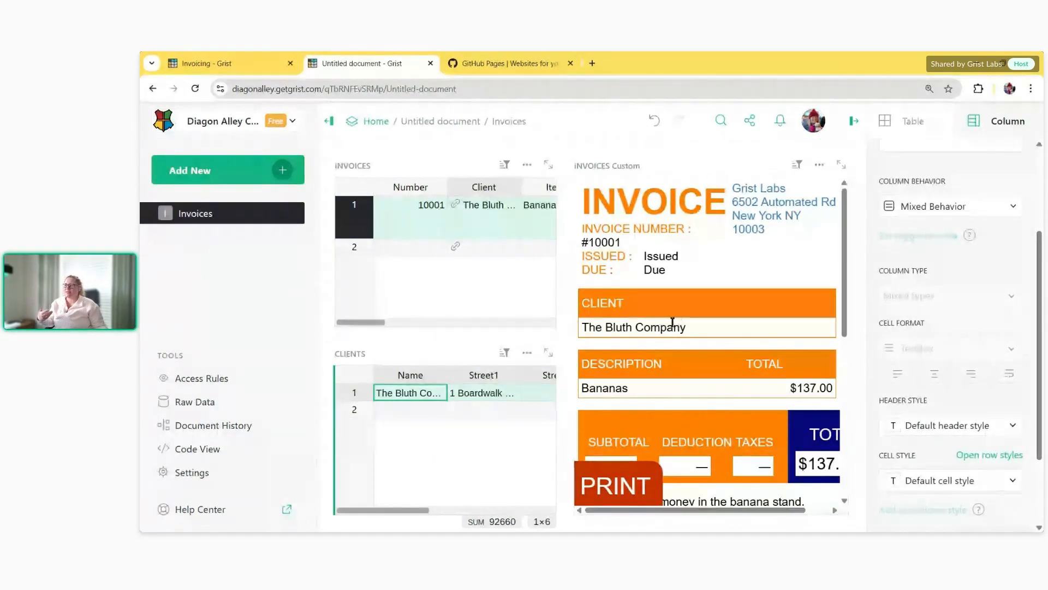
Add a column named References at the end of the Invoices table, as the widget's column help suggests
scroll(672, 322, "down", 5)
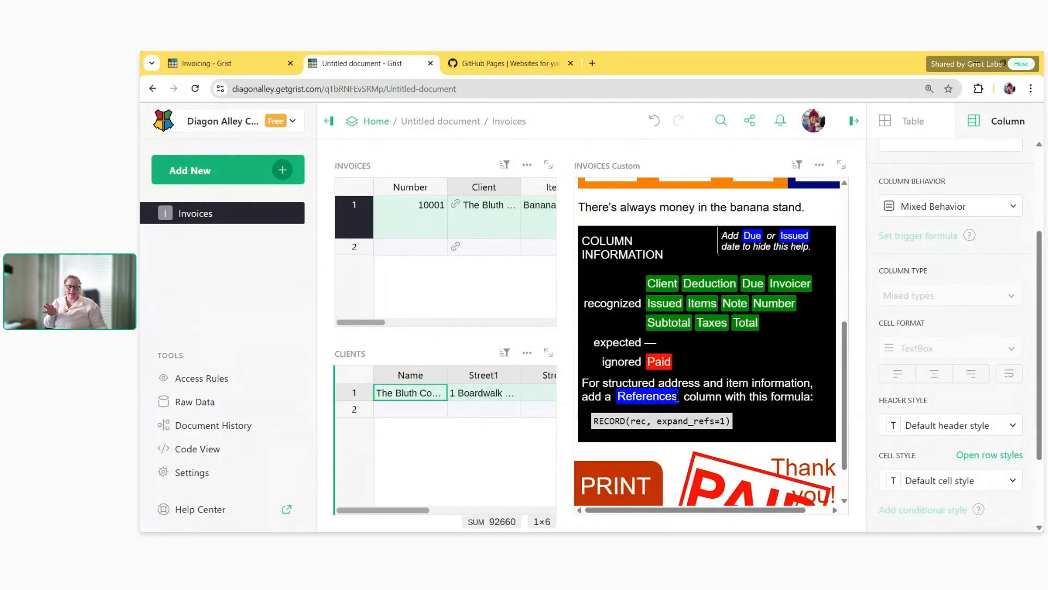
left_click(661, 399)
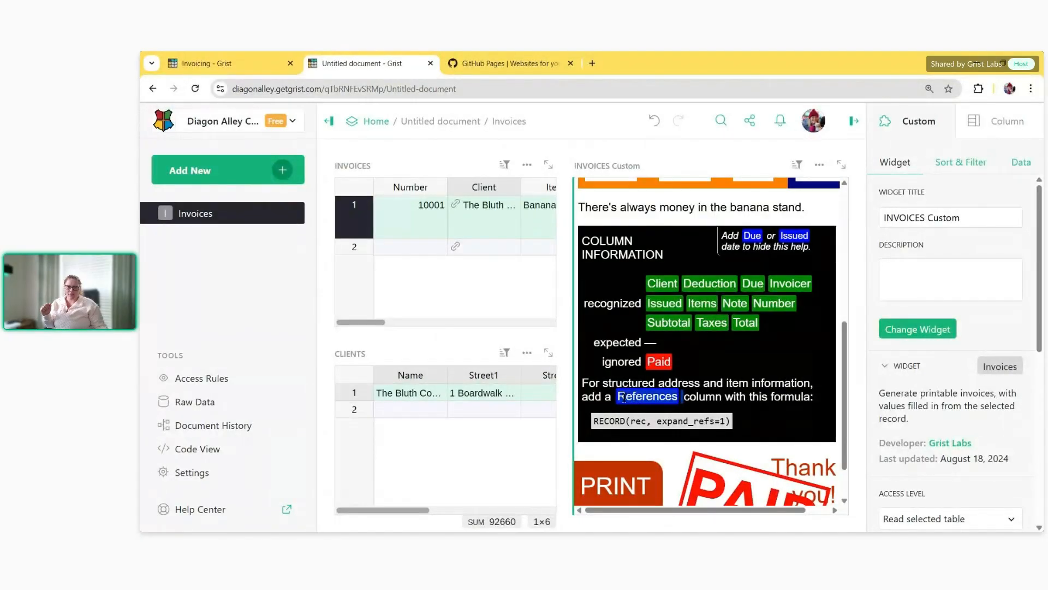
left_click_drag(383, 322, 548, 326)
left_click(537, 189)
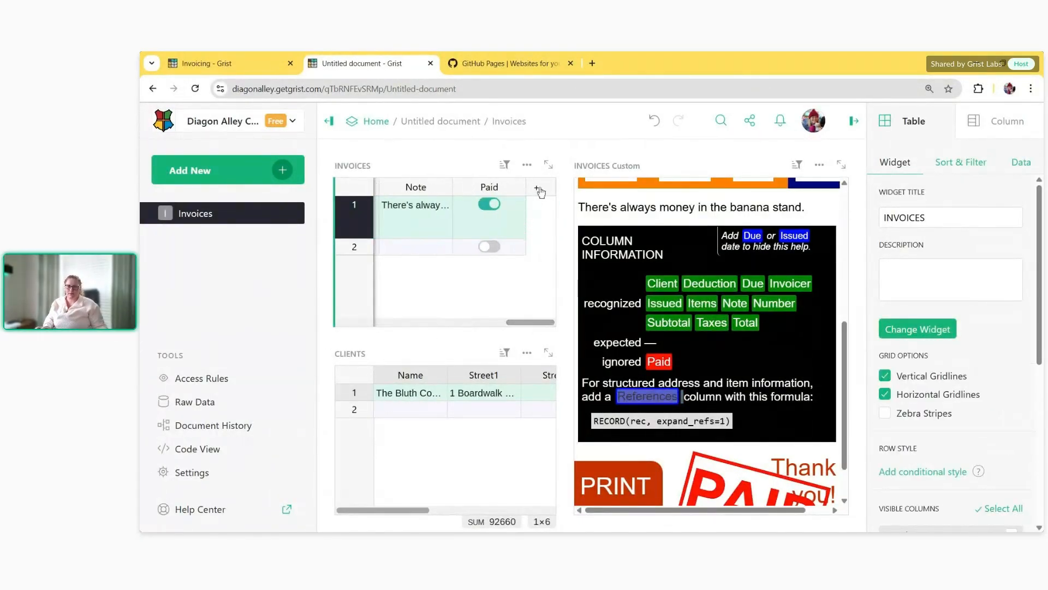
left_click(540, 221)
type("References")
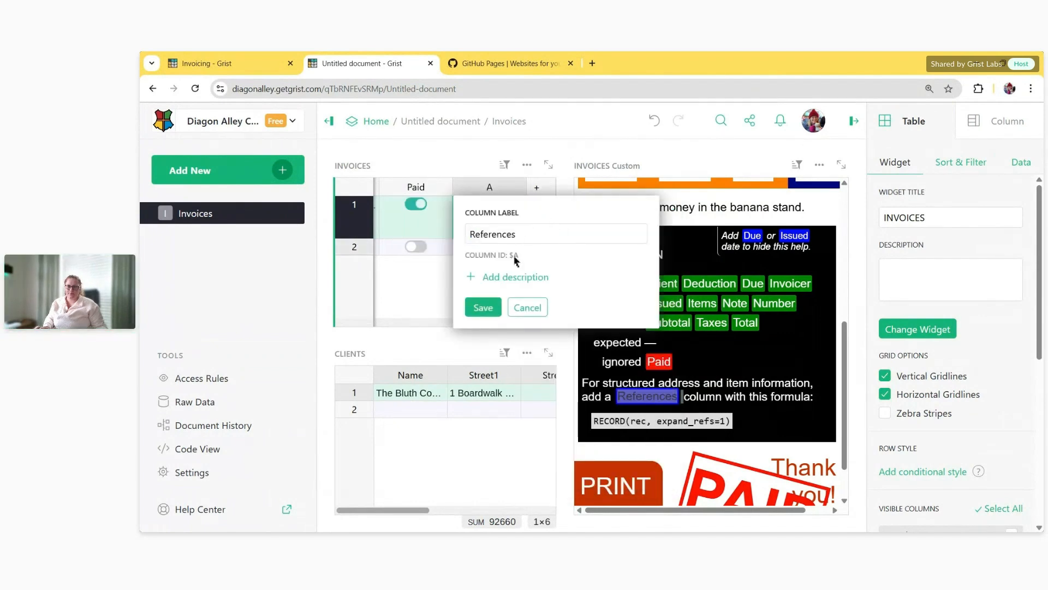
left_click(480, 308)
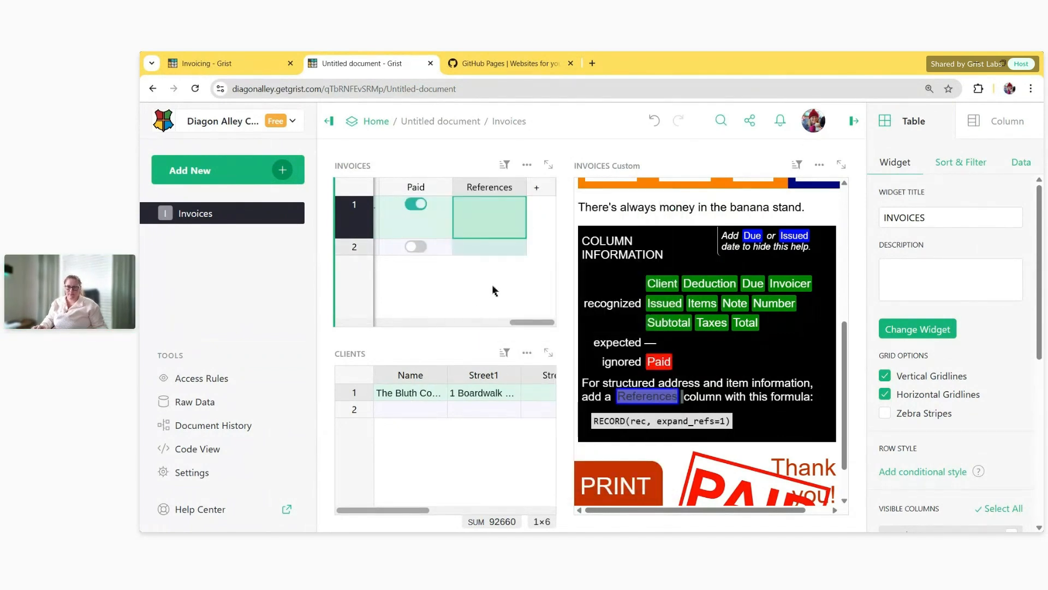
Copy the formula RECORD(rec, expand_refs=1) from the widget's help text and enter it in the References column
left_click(734, 429)
left_click_drag(730, 421, 599, 420)
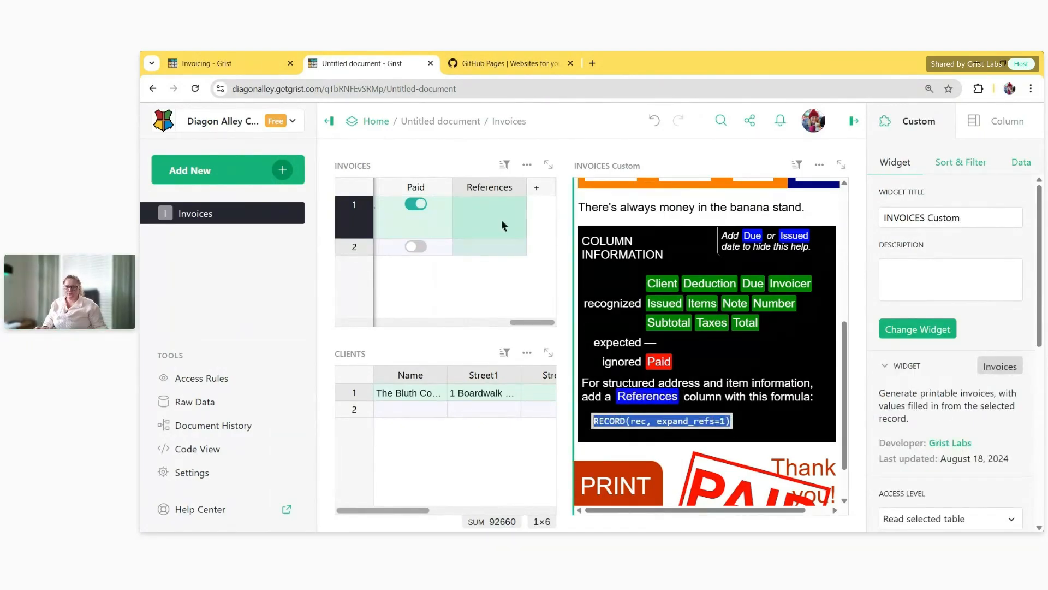
left_click(486, 229)
key("equal")
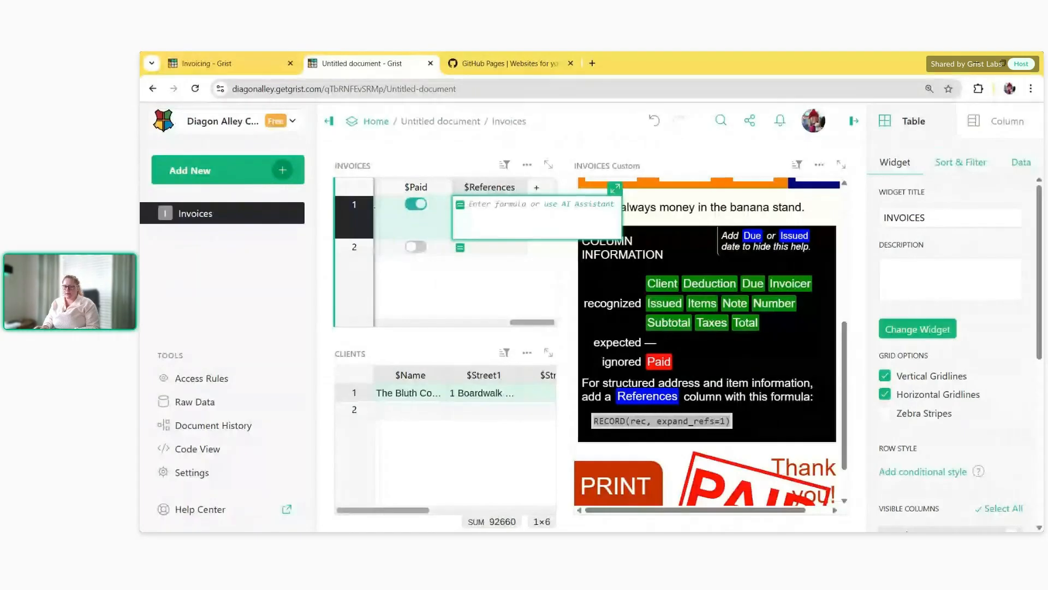
type("RECORD(rec, expand_refs=1)")
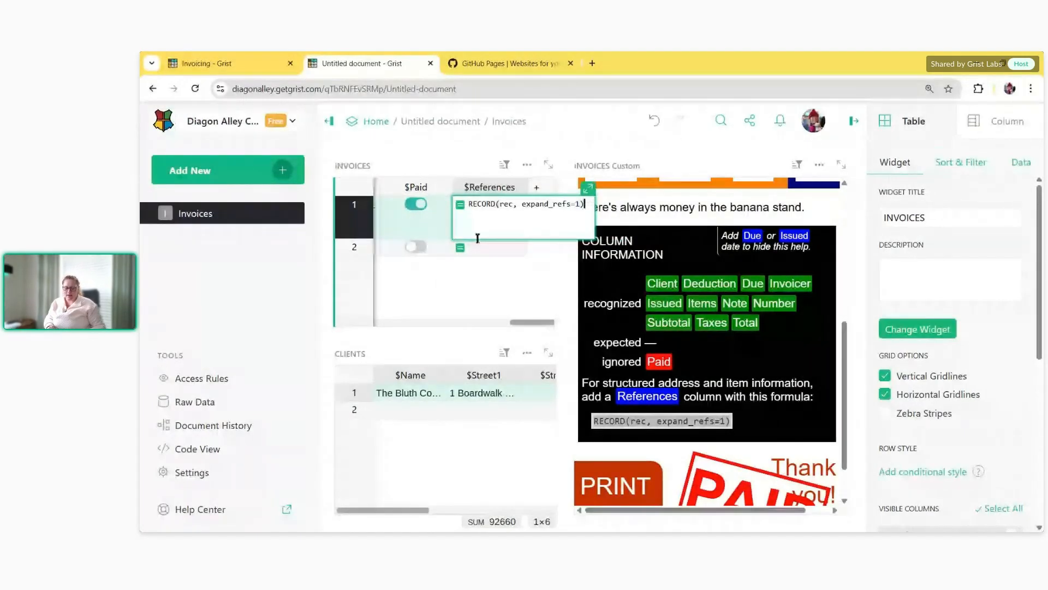
key("Return")
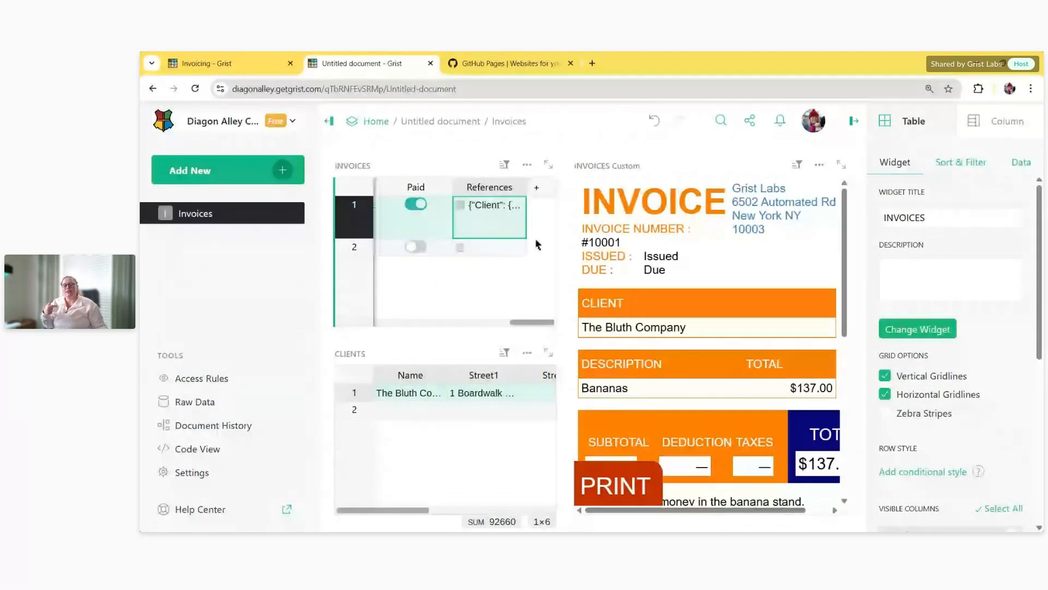
Make the hidden References column visible to the custom invoice widget
left_click(725, 262)
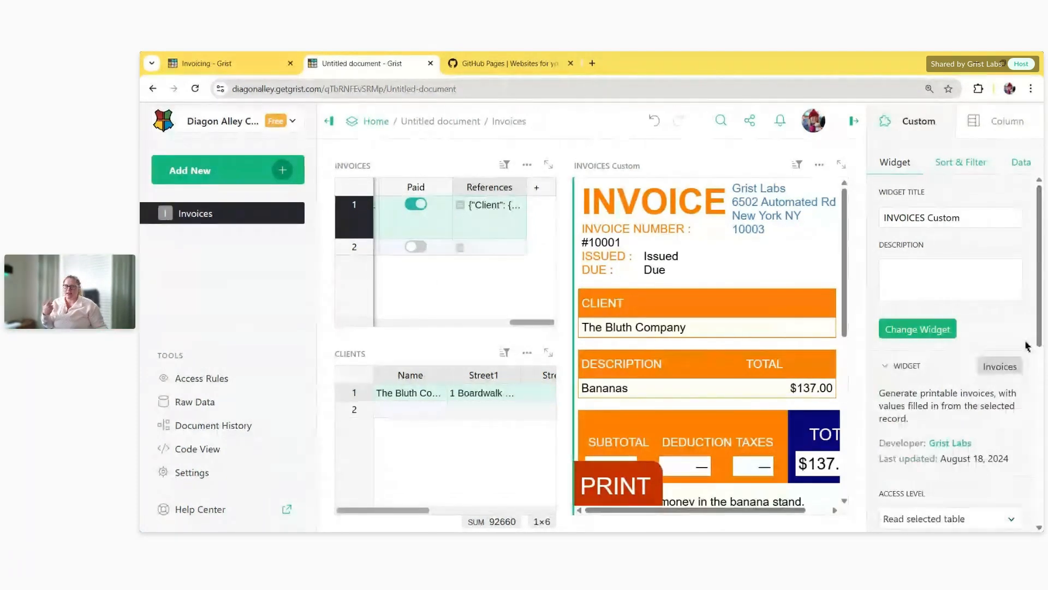
scroll(1031, 355, "down", 7)
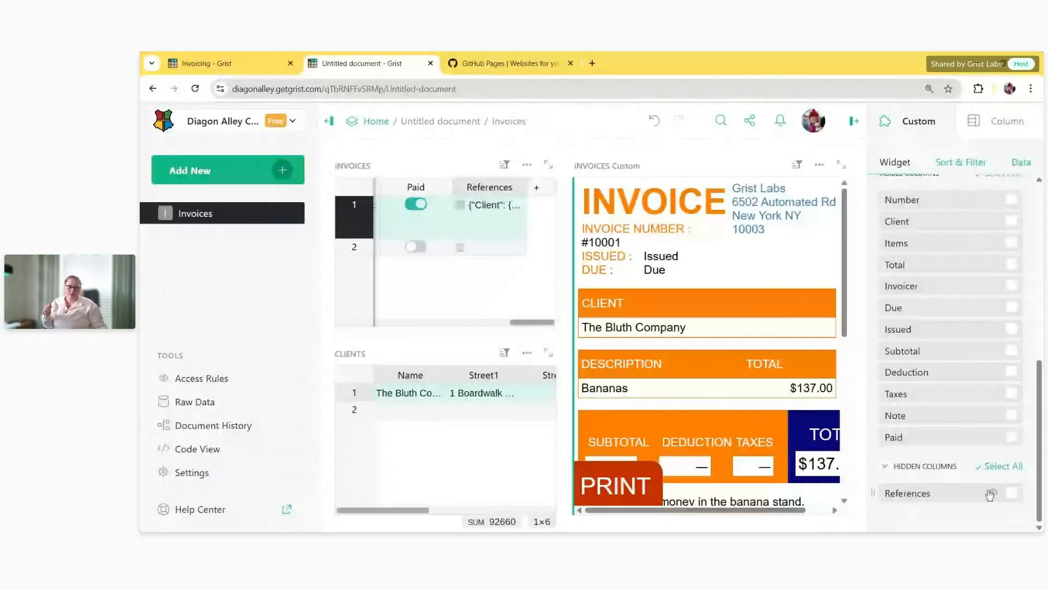
left_click(1011, 493)
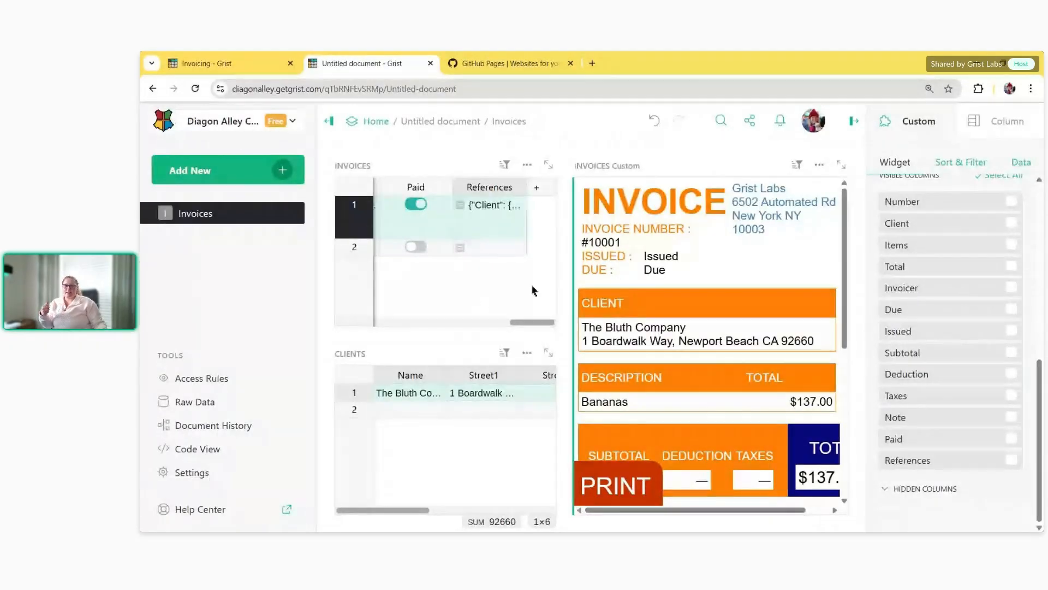
Replace the Invoicer column's content with the copied dictionary formula holding Grist Labs' name, address, e-mail, phone and website
left_click_drag(532, 322, 410, 324)
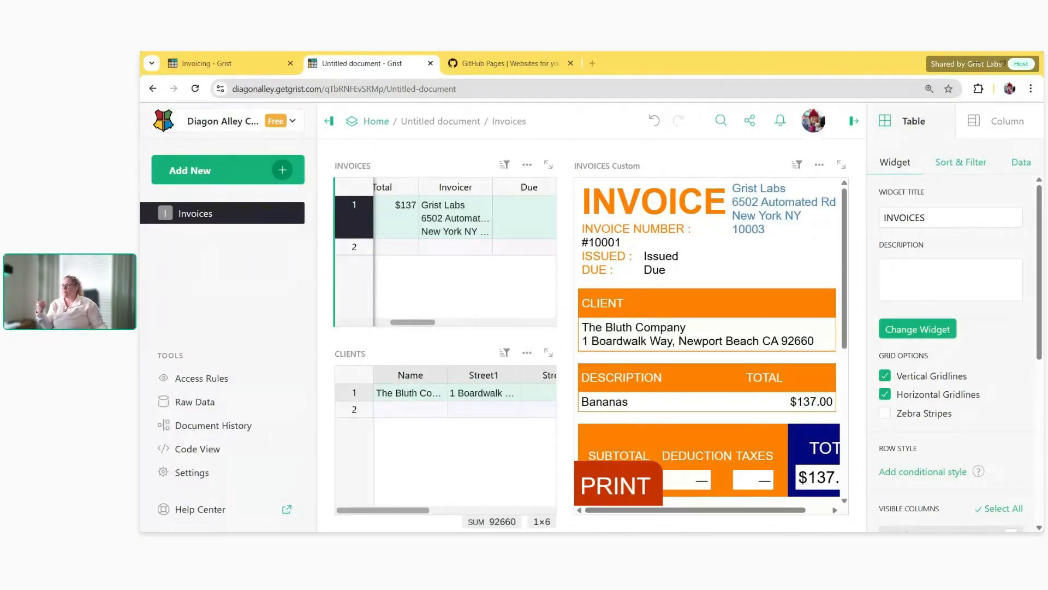
left_click(454, 235)
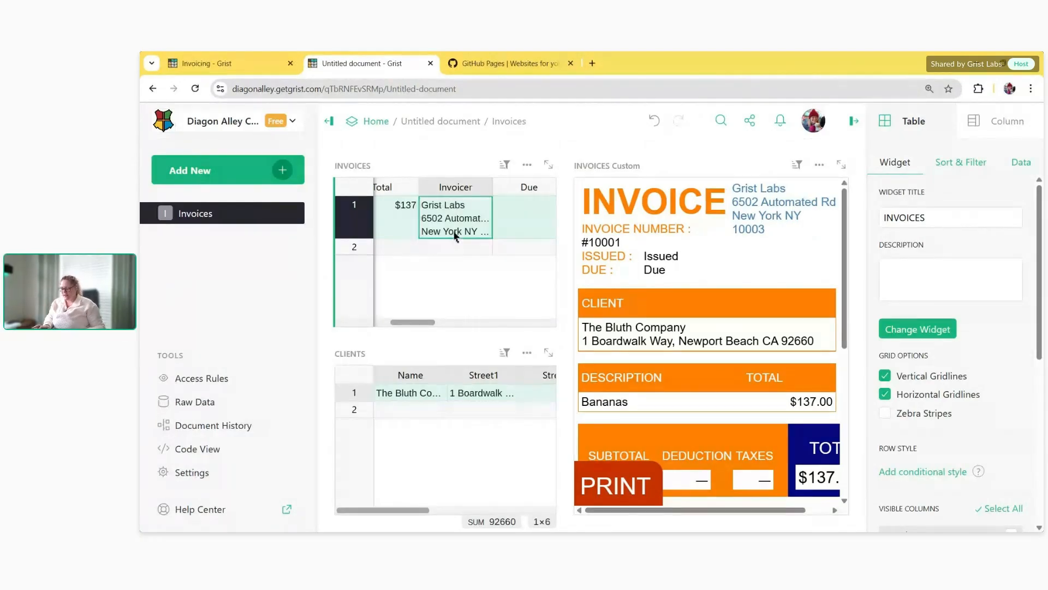
type("=")
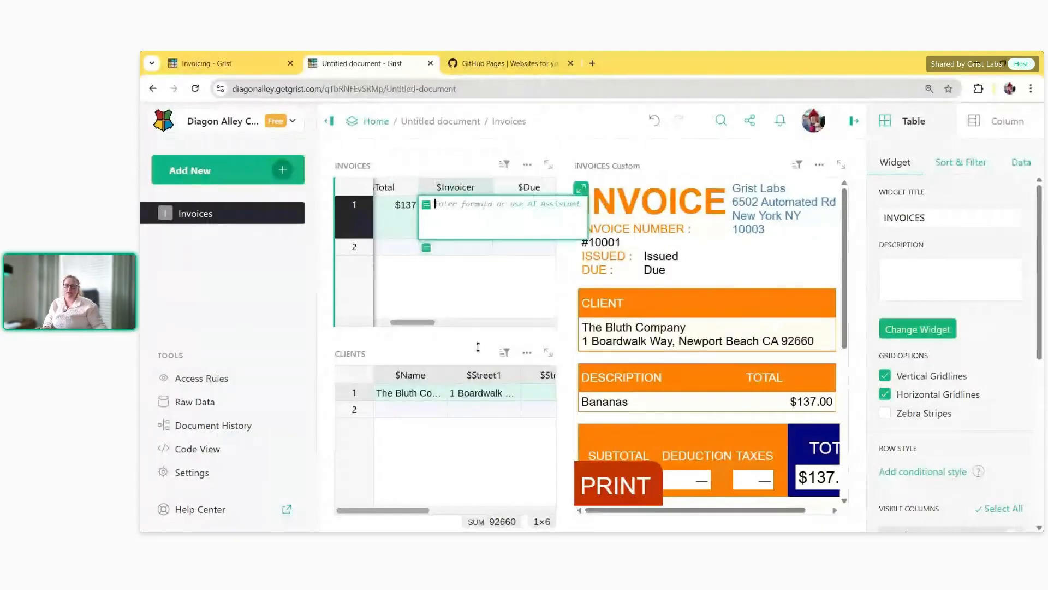
key("ctrl+v")
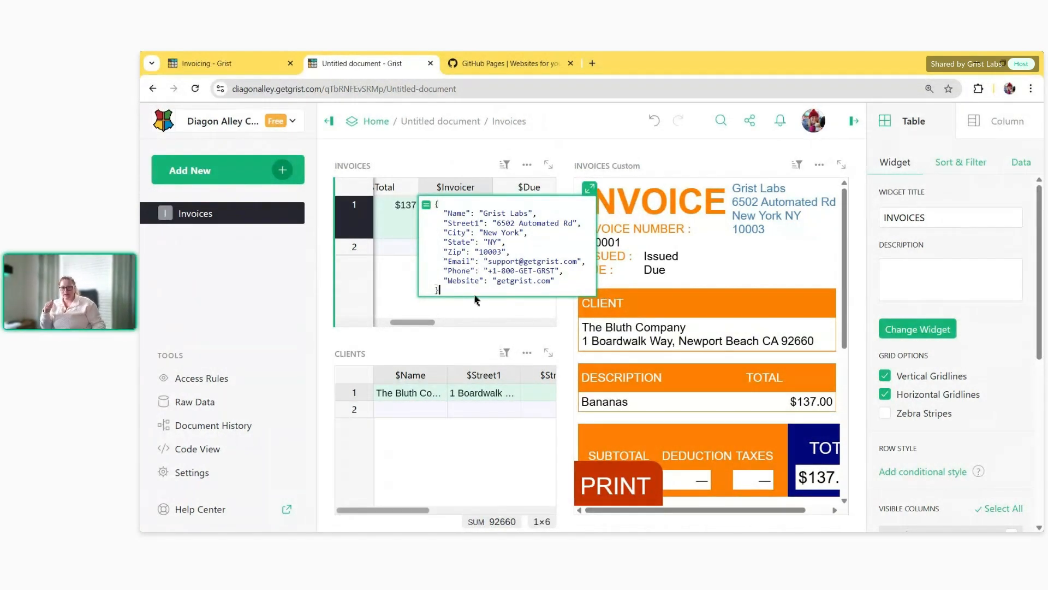
key("Return")
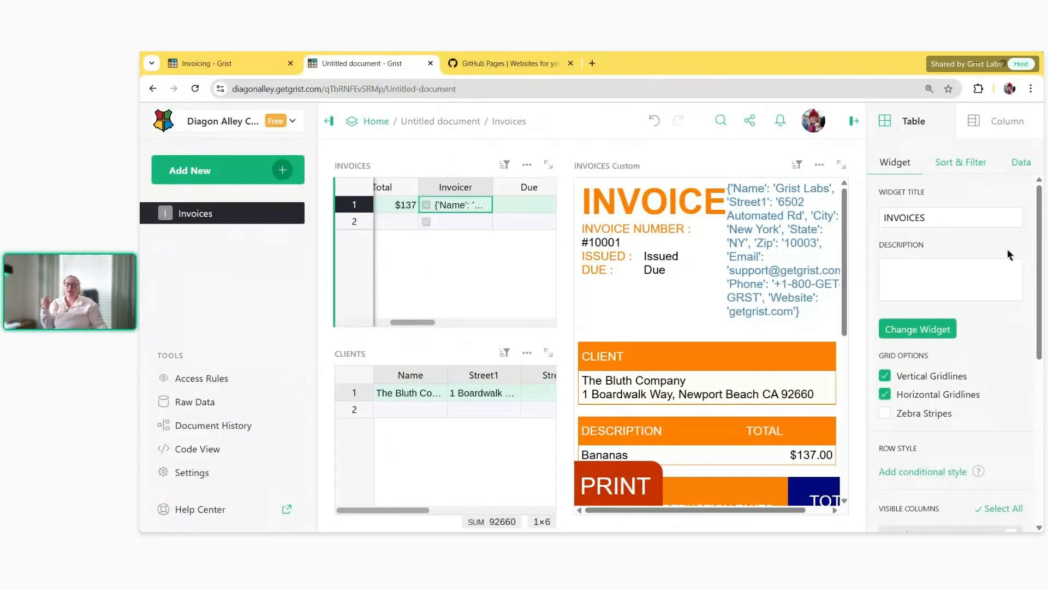
Change the Invoicer column's type to Any and close the creator panel
scroll(1008, 254, "down", 4)
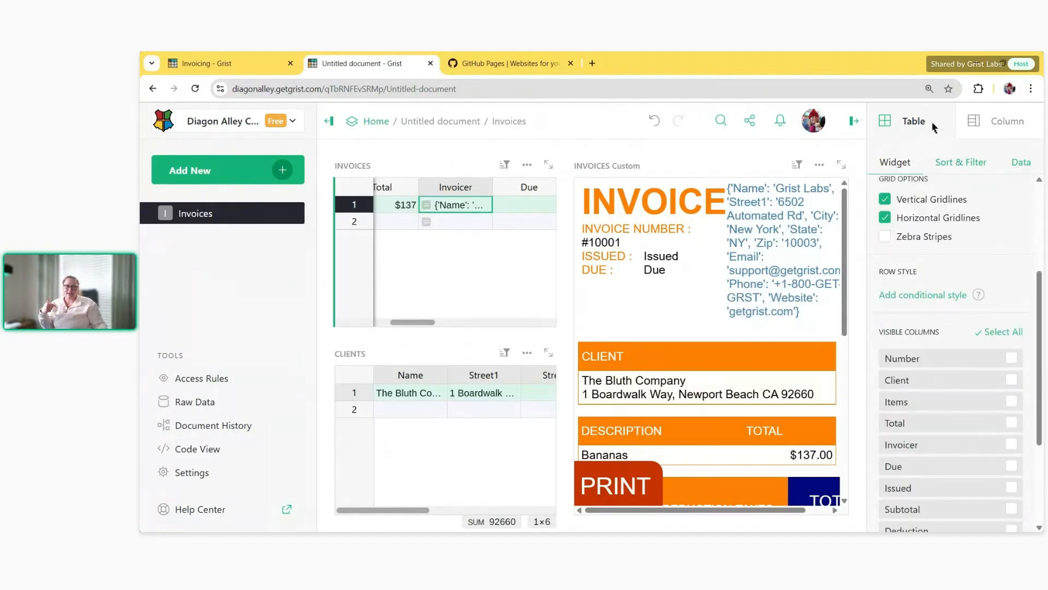
left_click(1007, 121)
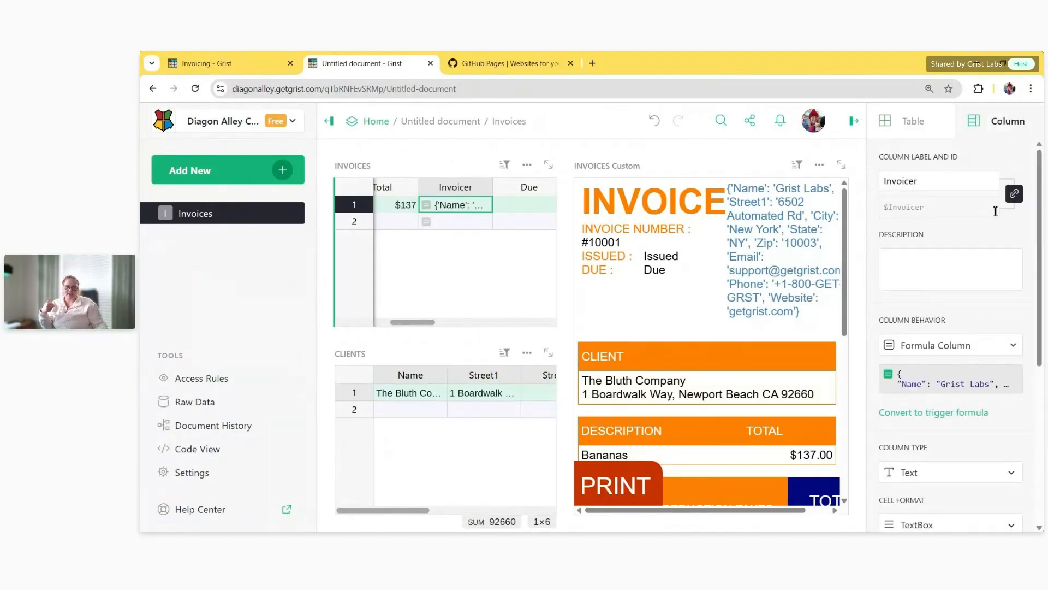
scroll(950, 308, "down", 3)
left_click(950, 307)
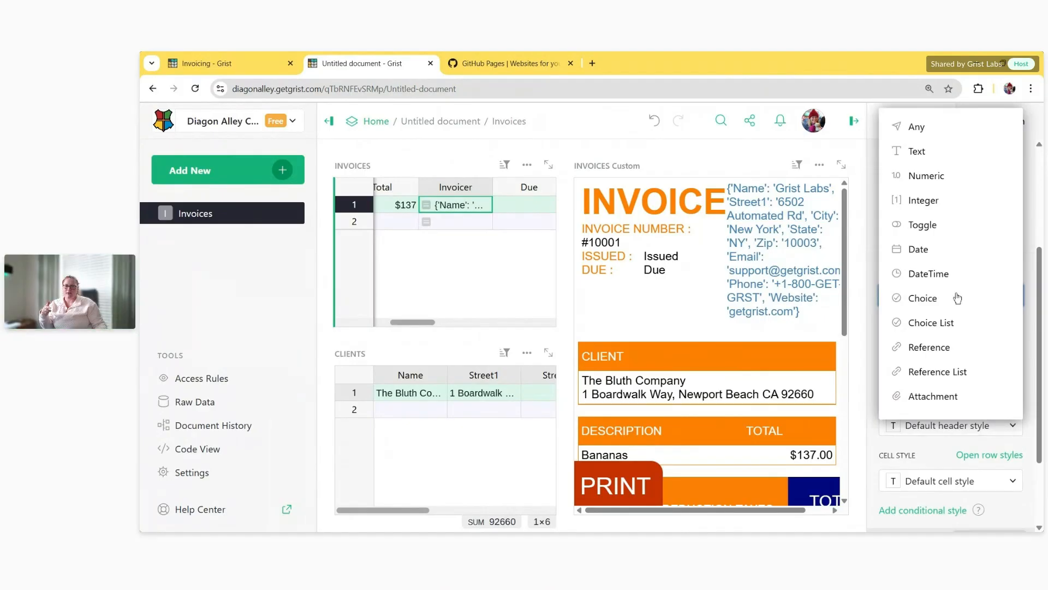
left_click(947, 137)
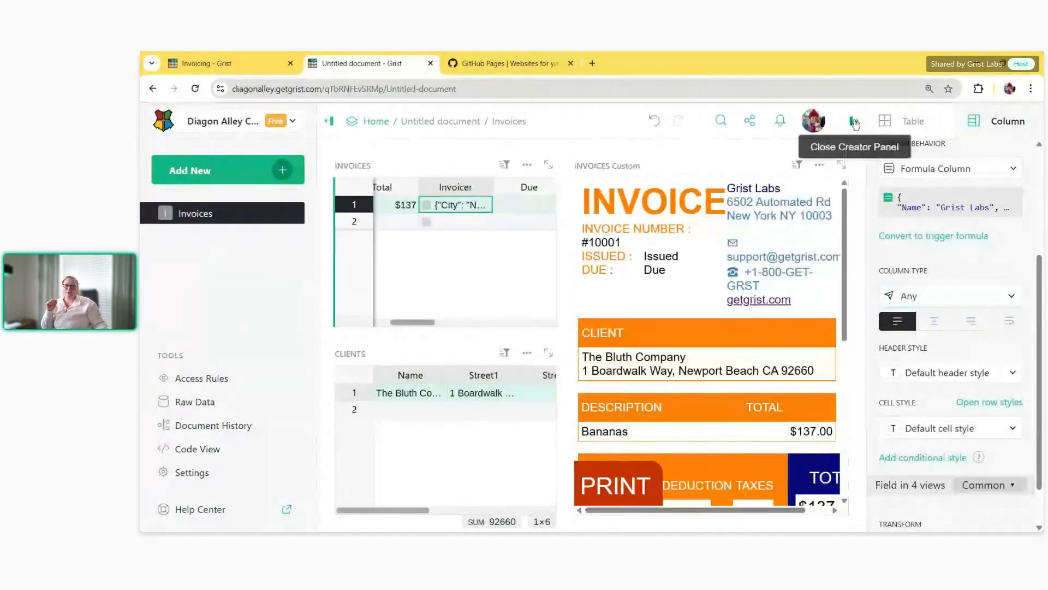
left_click(854, 121)
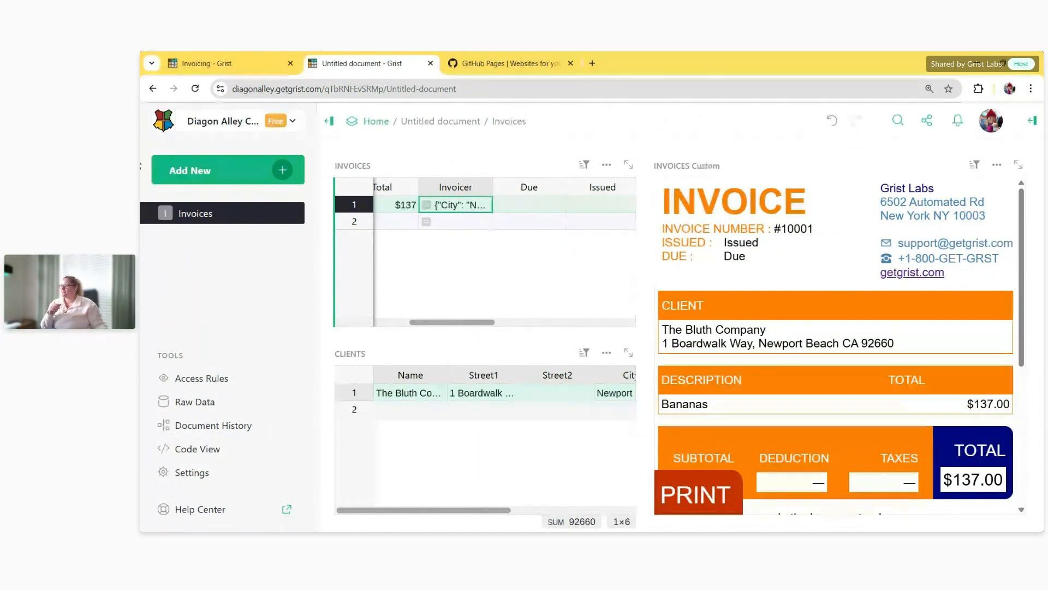
Enter 04/30/2025 as the due date of invoice 10001 in the Invoices table
scroll(950, 268, "down", 5)
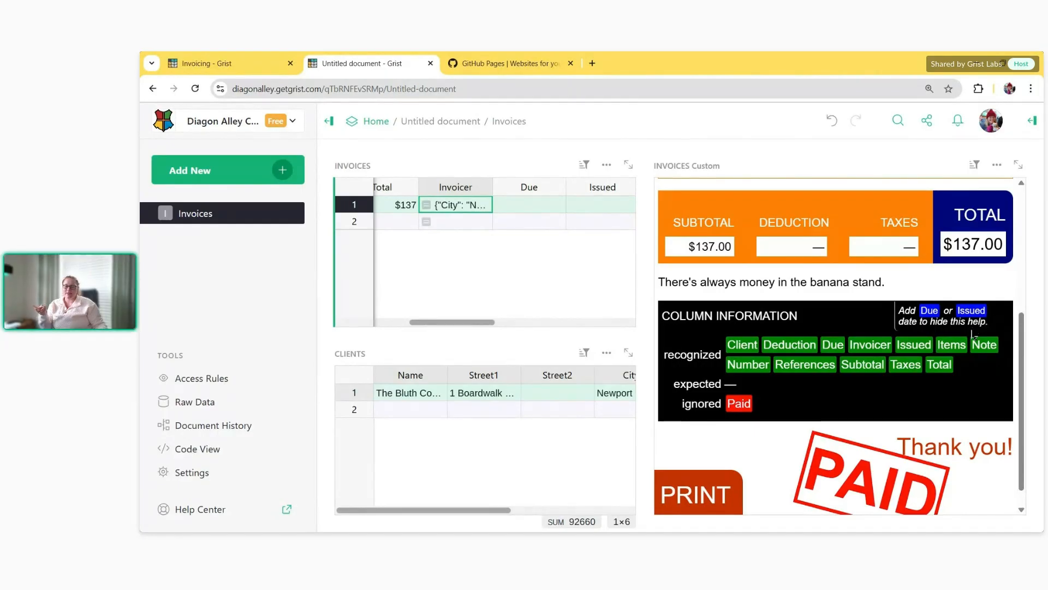
left_click(527, 207)
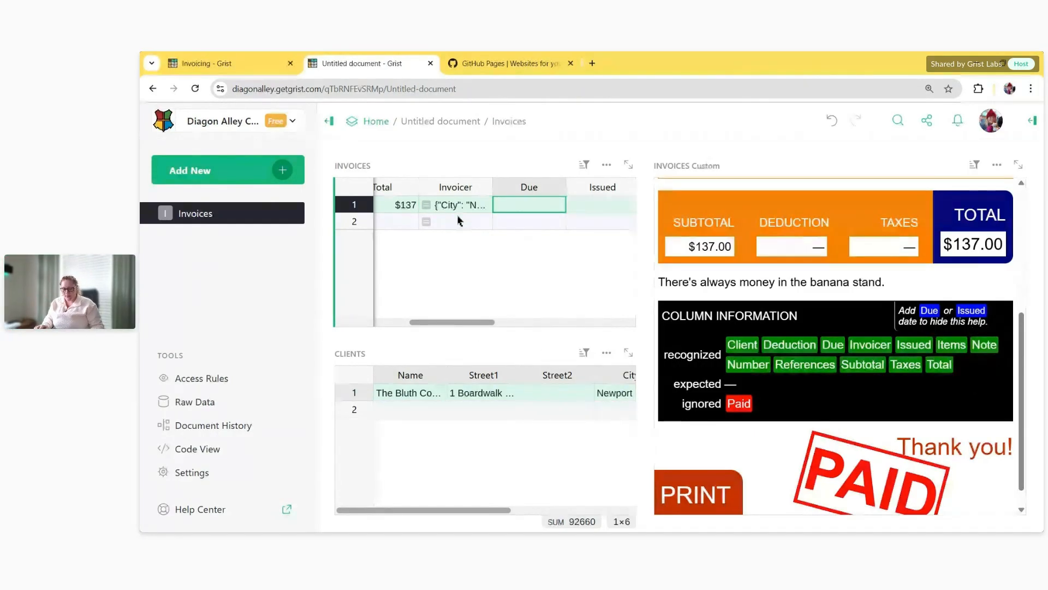
type("04/30/2025")
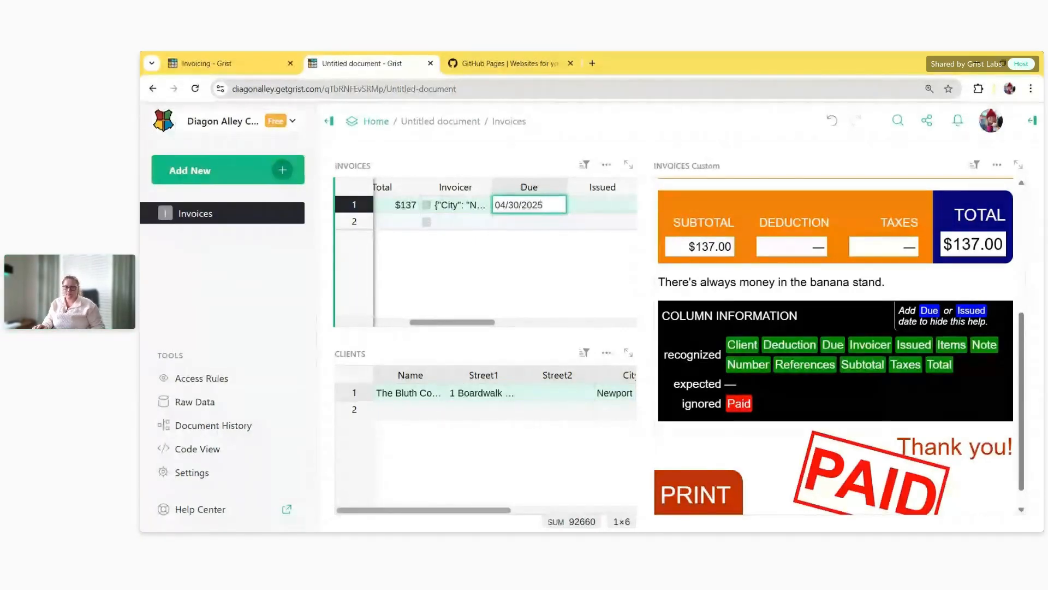
key("Tab")
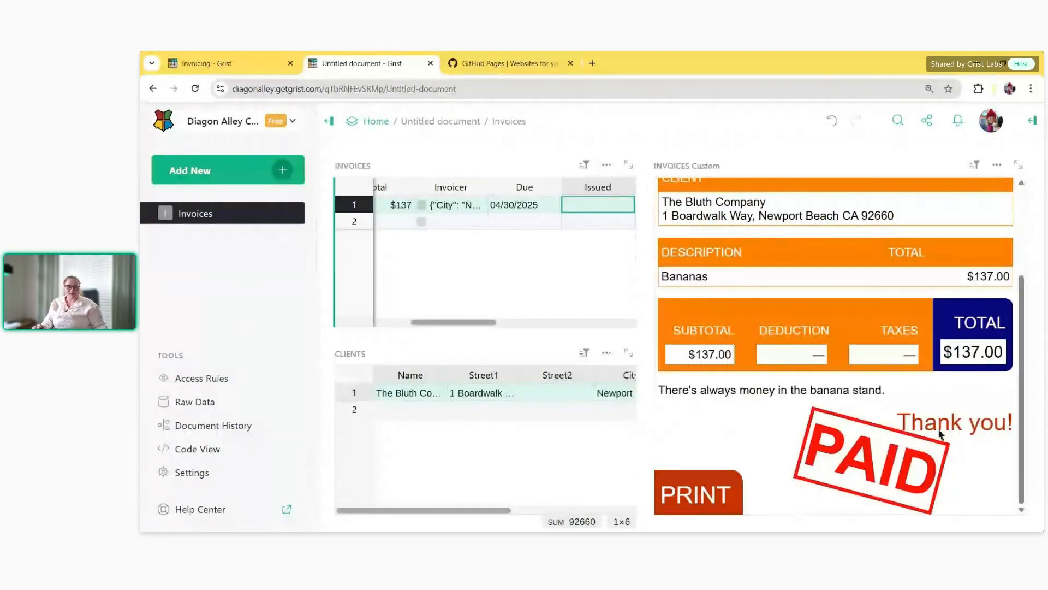
Enter 04/24/2025 as the issued date of invoice 10001 and review the updated invoice preview
scroll(823, 492, "up", 3)
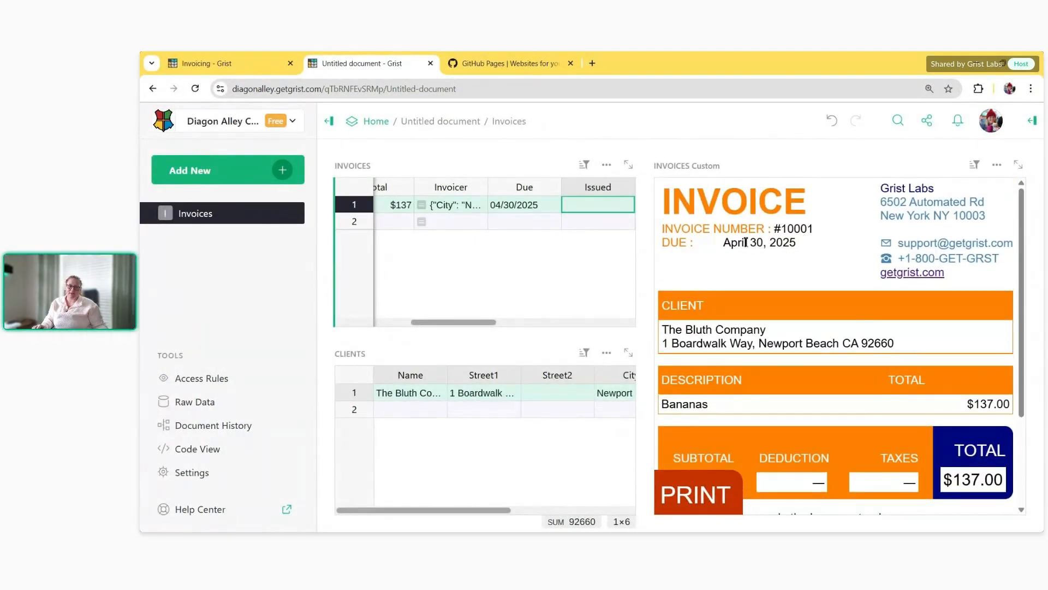
type("0")
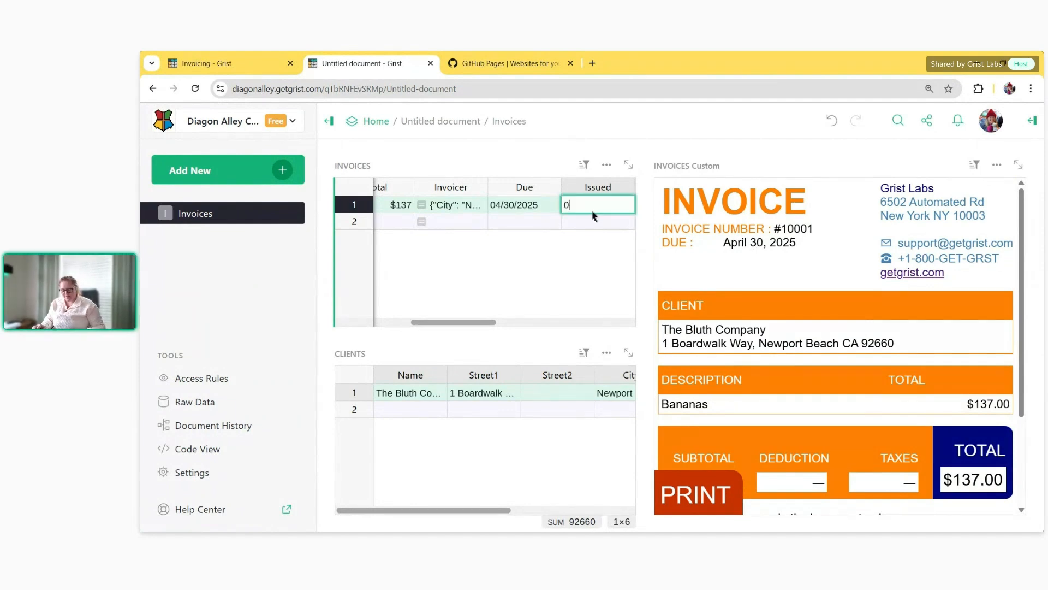
type("4/24/")
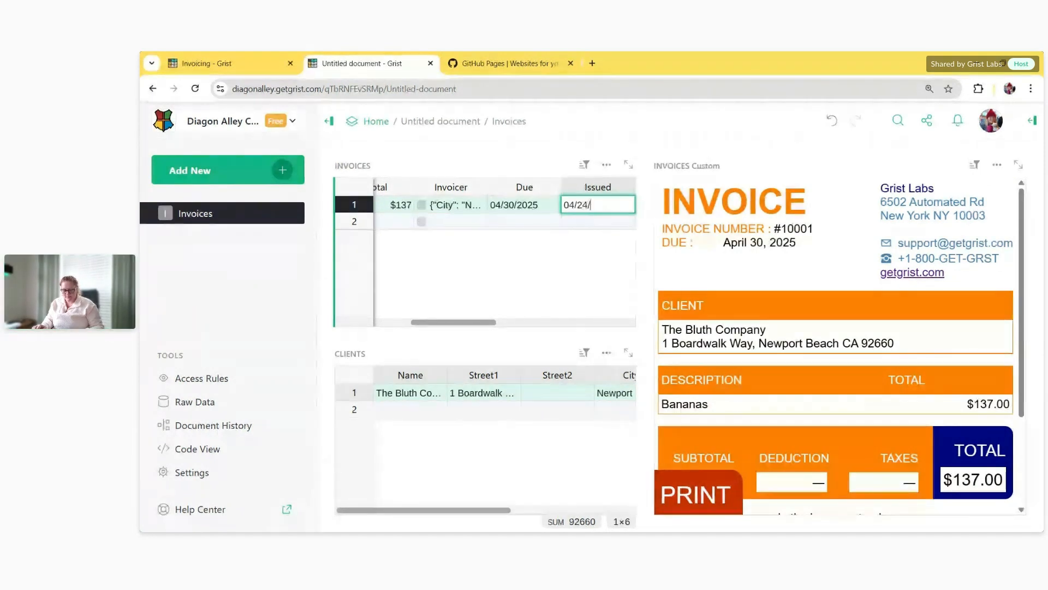
type("2025")
key("Return")
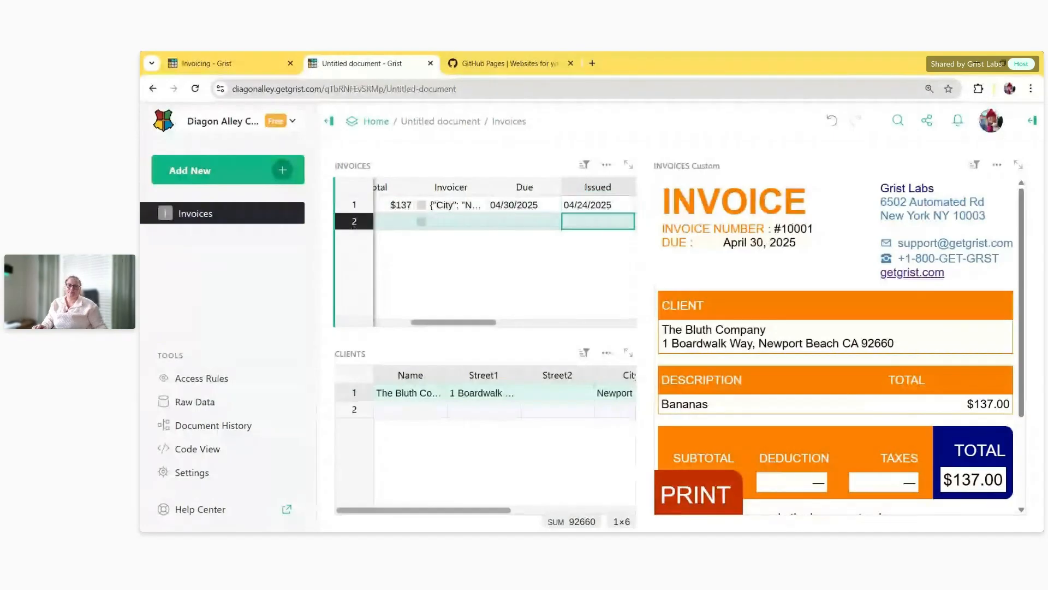
key("Up")
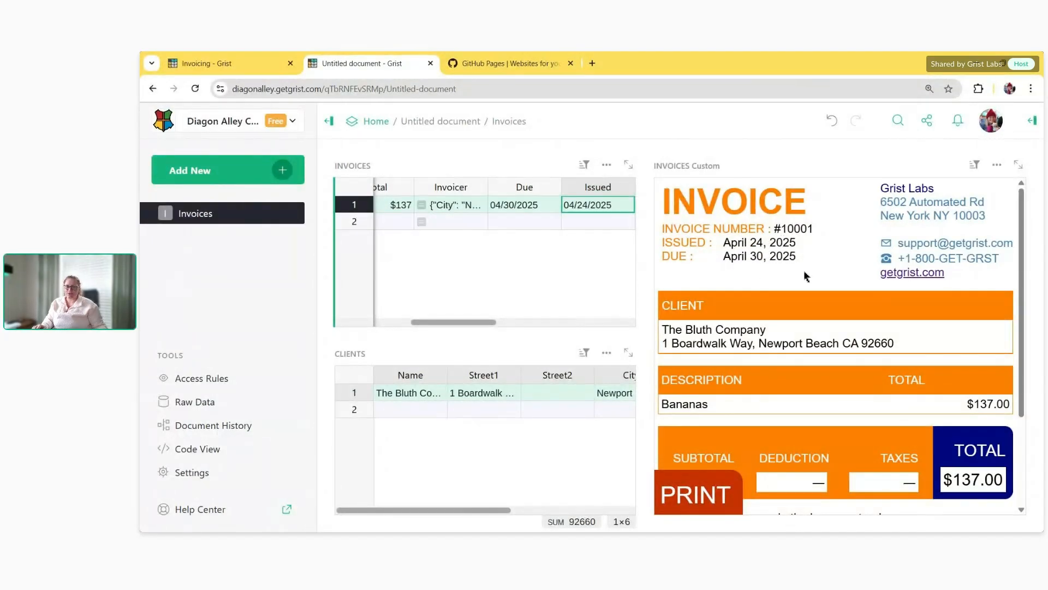
scroll(805, 276, "down", 2)
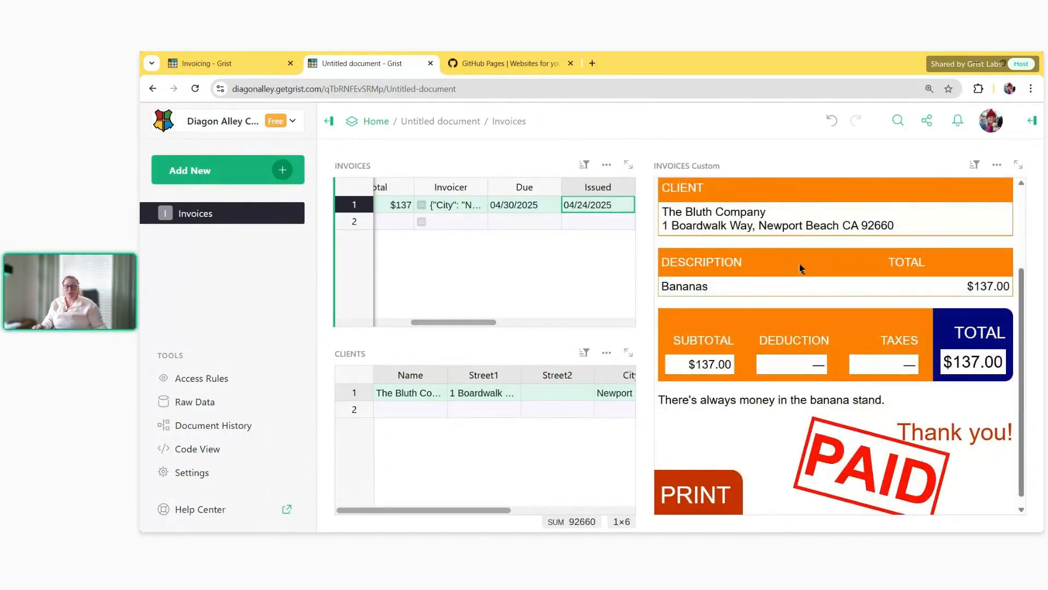
scroll(799, 273, "up", 2)
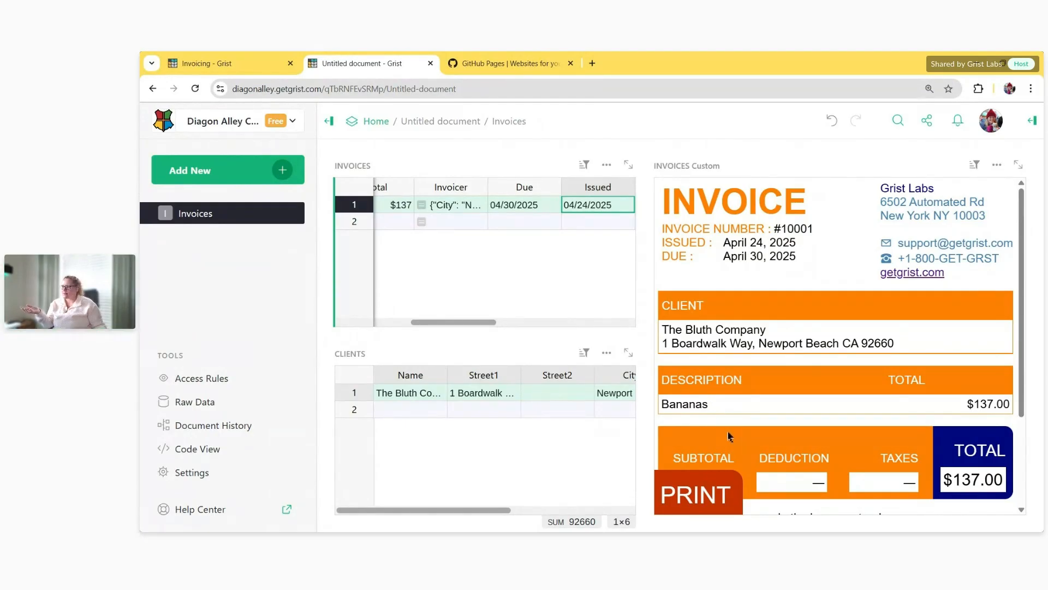
Clear the Items cell of invoice 10001 in the Invoices table
left_click_drag(460, 326, 412, 325)
left_click(478, 206)
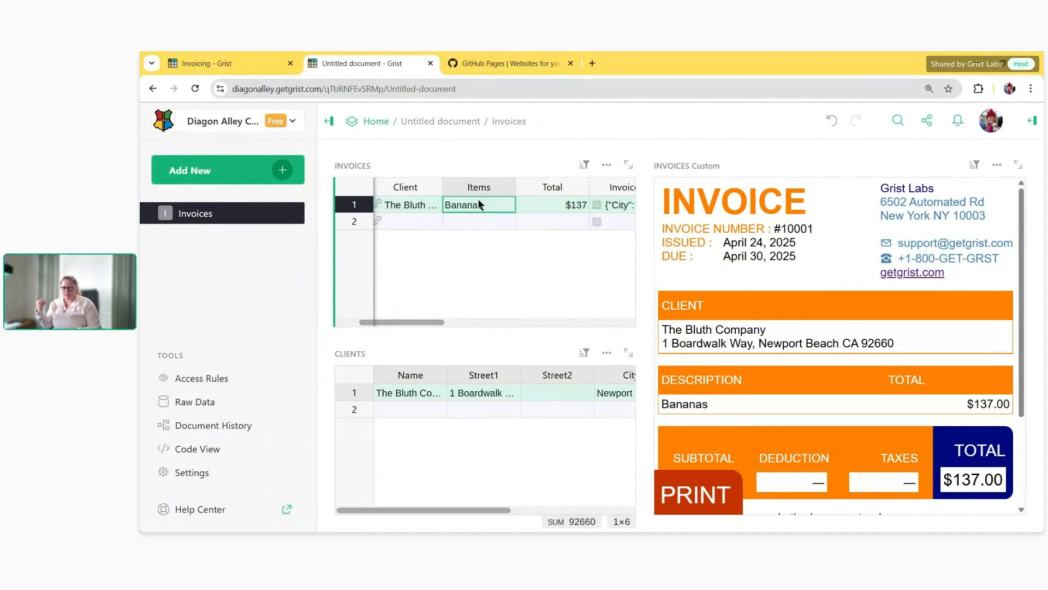
key("Delete")
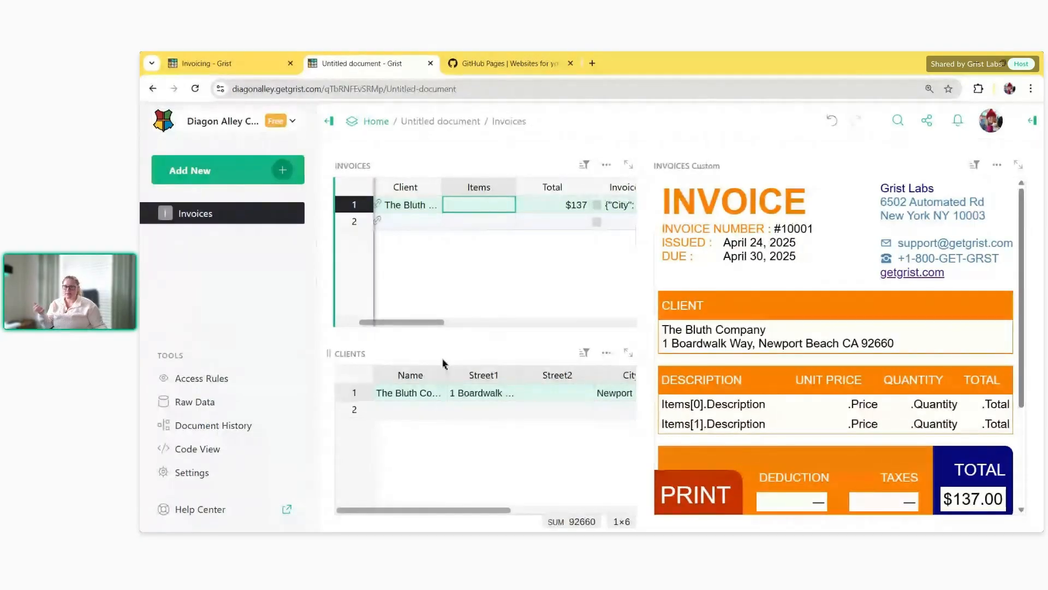
Add a table widget based on a new table named Items and place it directly beneath the Clients table
left_click(244, 170)
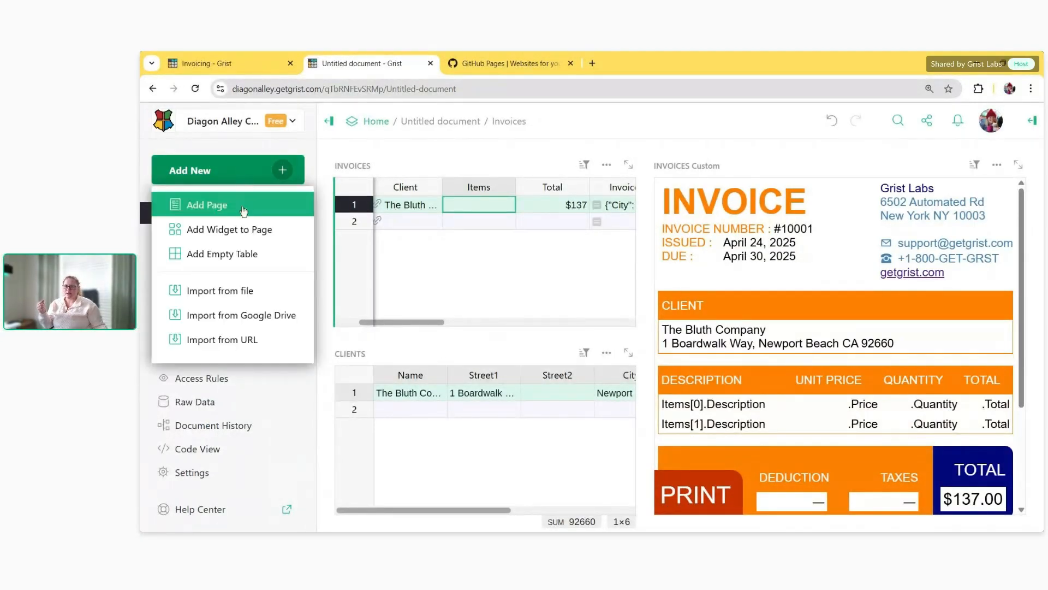
left_click(241, 229)
left_click(535, 174)
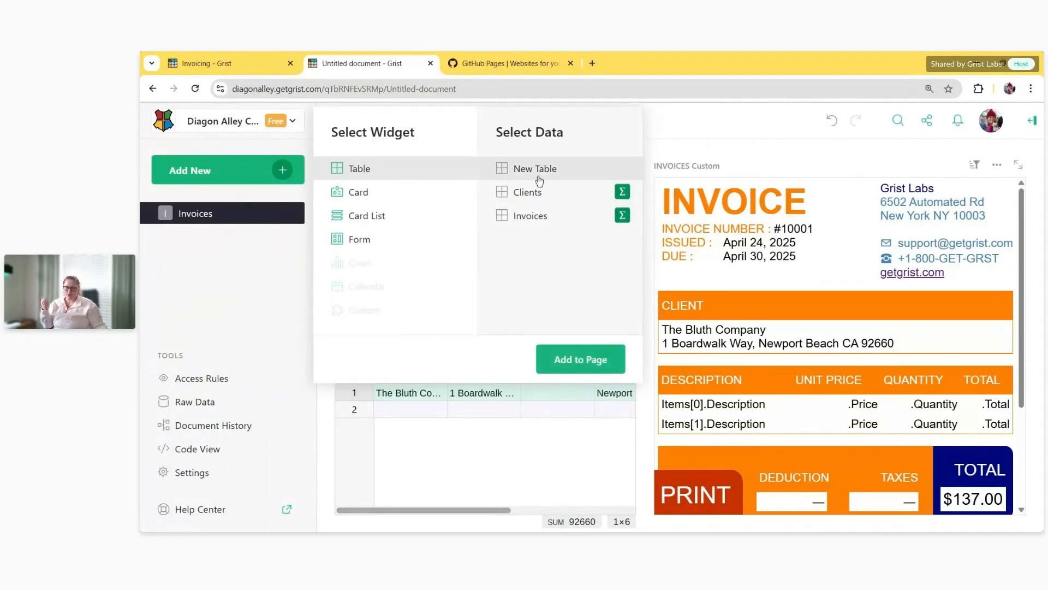
left_click(585, 360)
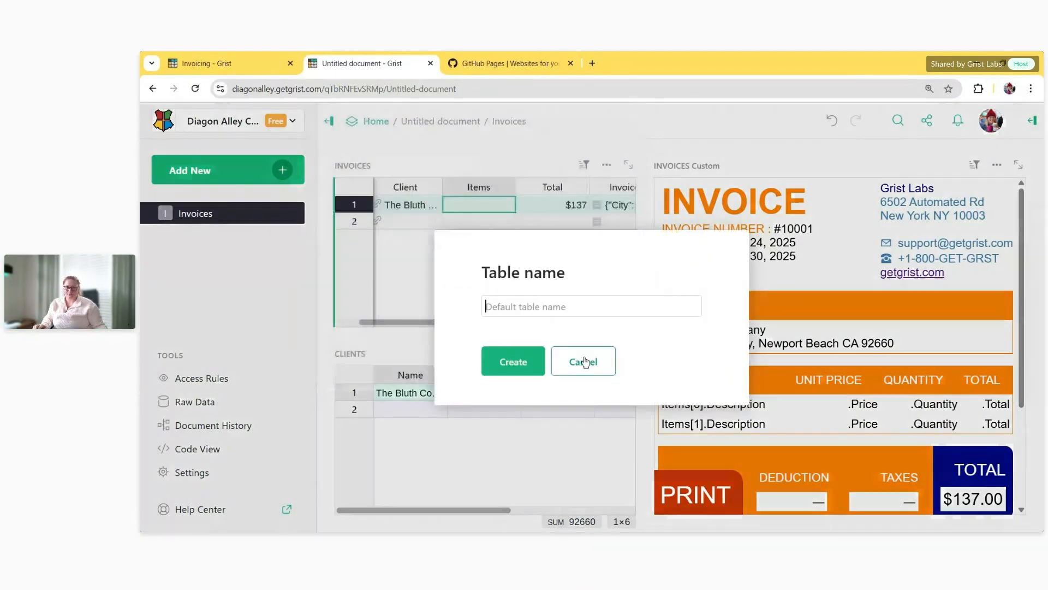
type("Items")
key("Return")
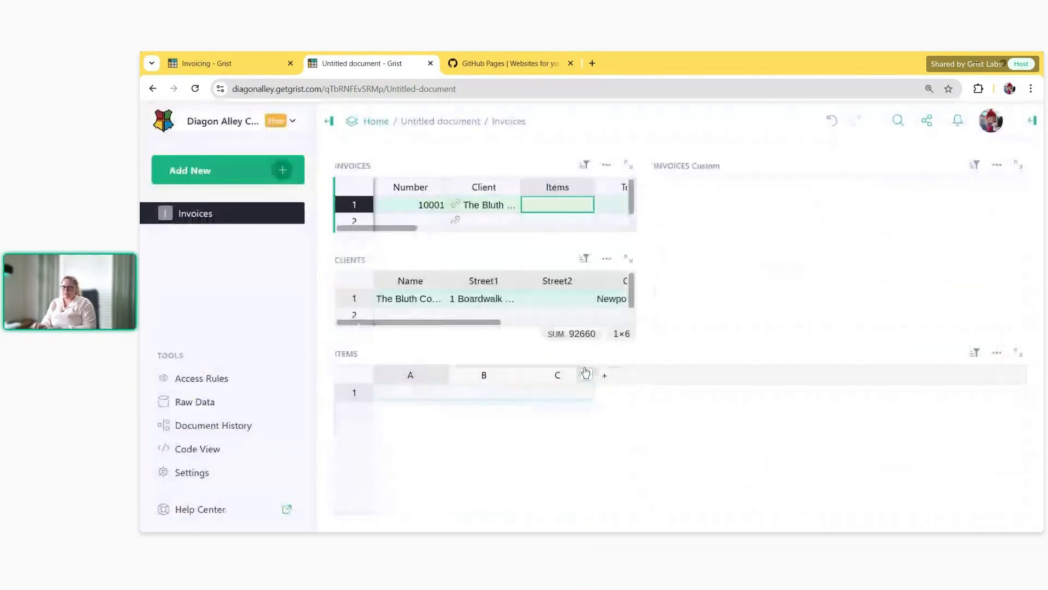
left_click_drag(350, 354, 476, 327)
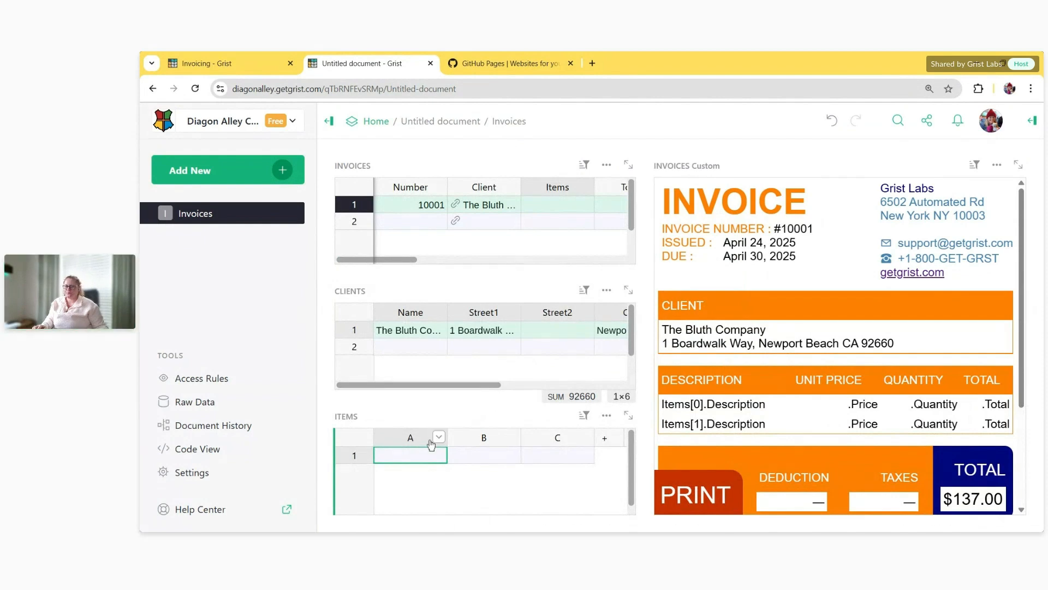
Add a fourth column to the Items table and label the columns Description, Price, Quantity and Total
left_click(602, 440)
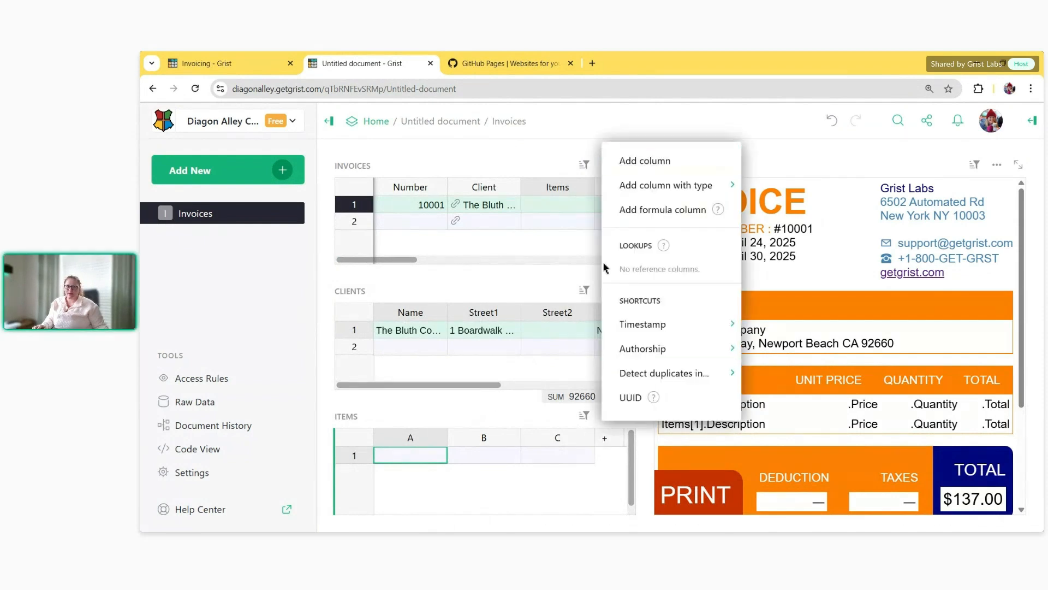
left_click(650, 159)
left_click(405, 483)
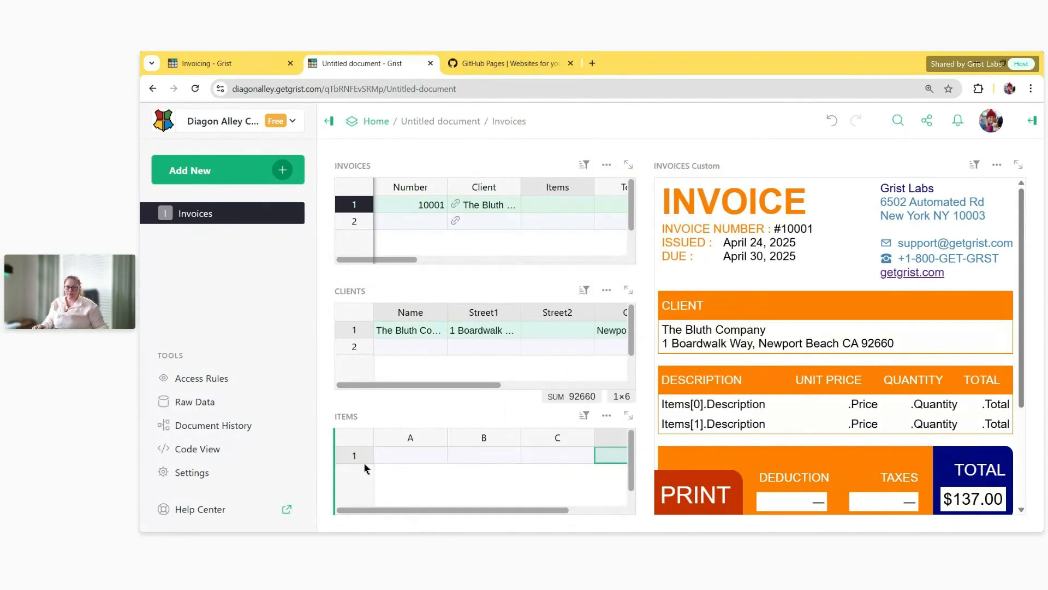
left_click(408, 441)
left_click(411, 441)
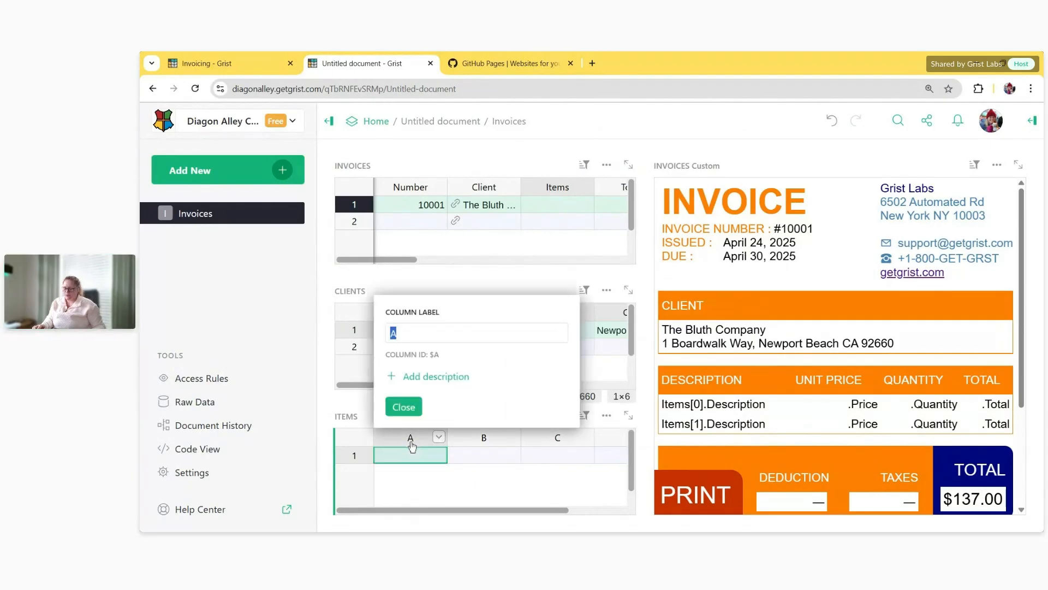
type("Desc")
key("Tab")
type("Price")
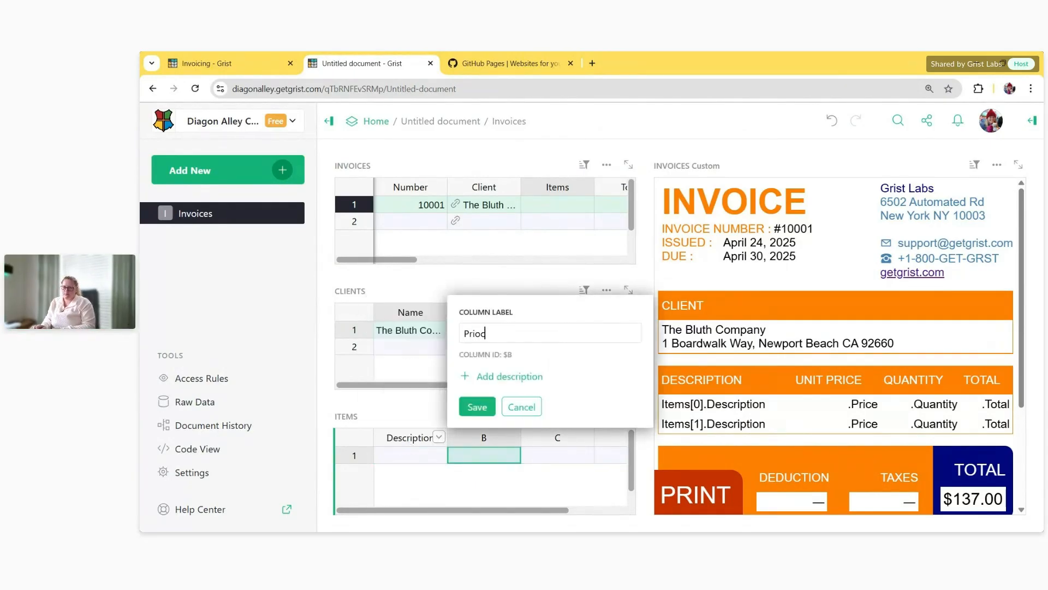
key("Tab")
type("Quantity")
key("Tab")
type("Total")
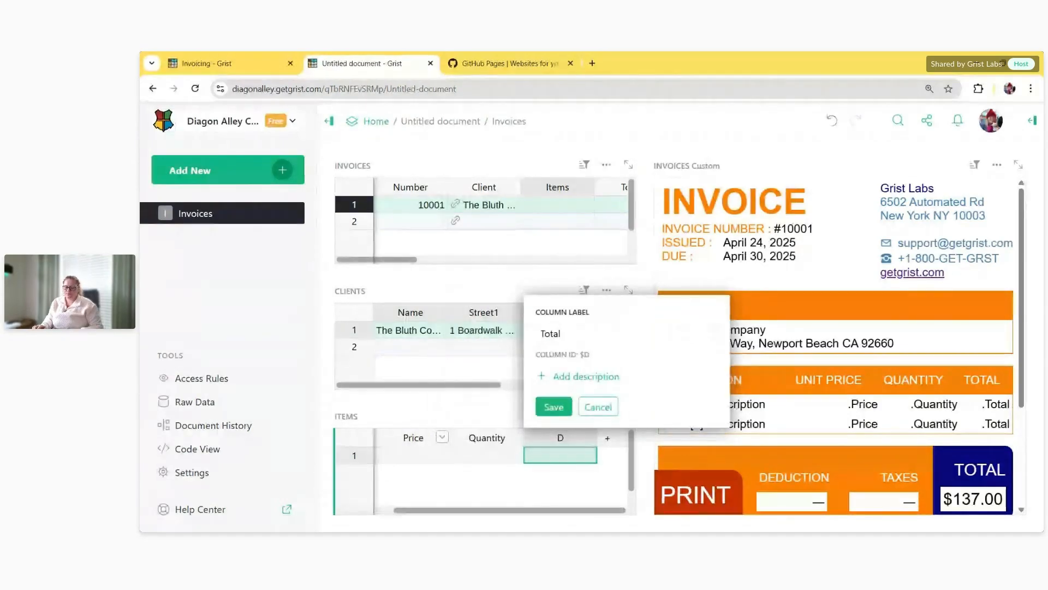
key("Return")
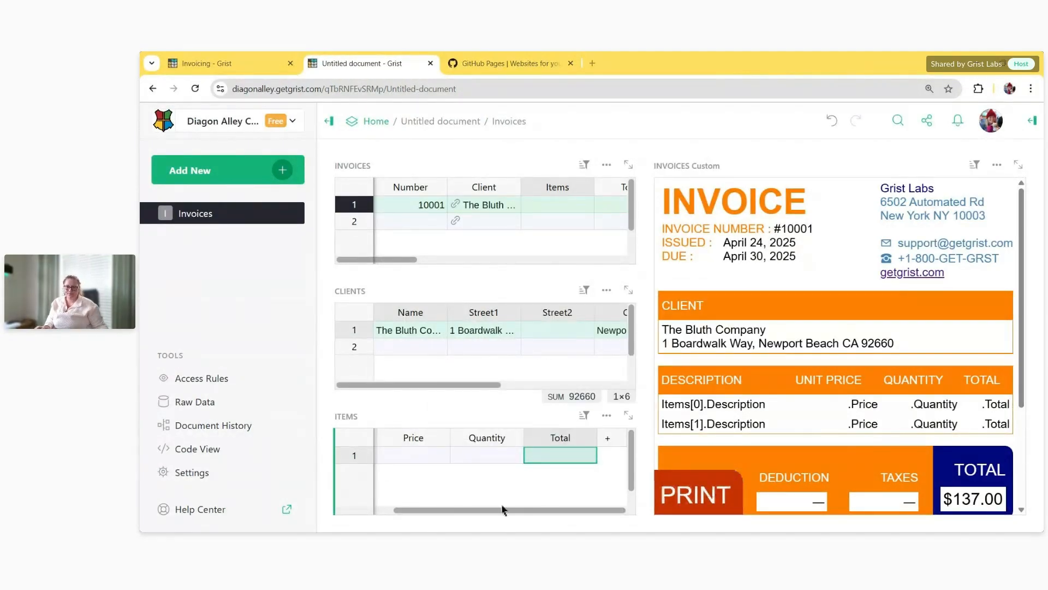
Fill the Items table with Bananas at $0.27, quantity 100; Chocolate at $6, quantity 25; and Nuts at $12, quantity 10
left_click_drag(502, 509, 402, 500)
left_click(416, 467)
type("Bananas\t$0.27\t100 Chocolate\t$6\t25 Nuts\t$12\t10")
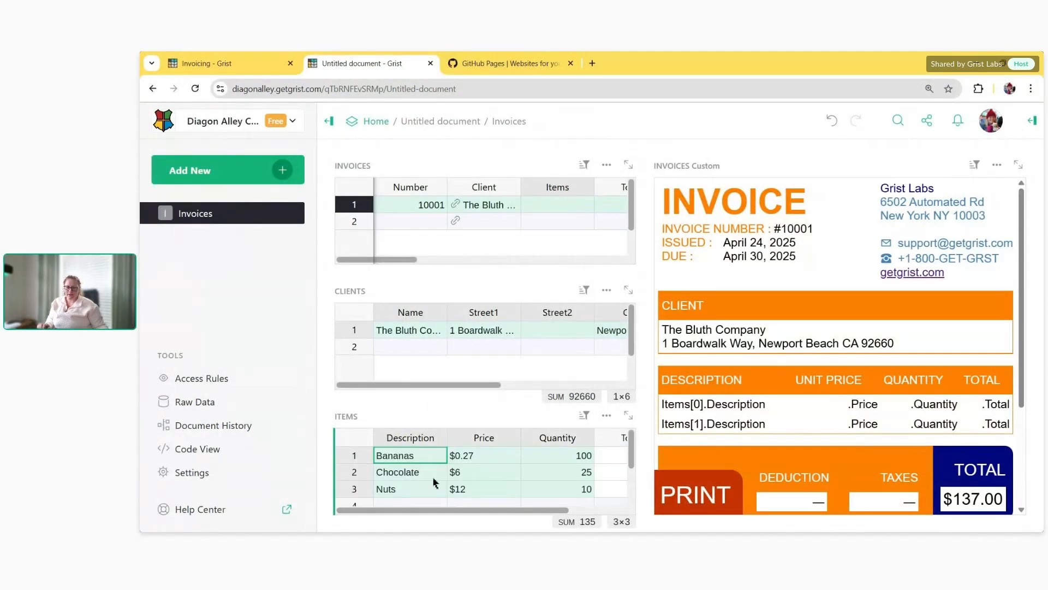
Convert the Items table's Price column to the Numeric type
left_click(483, 472)
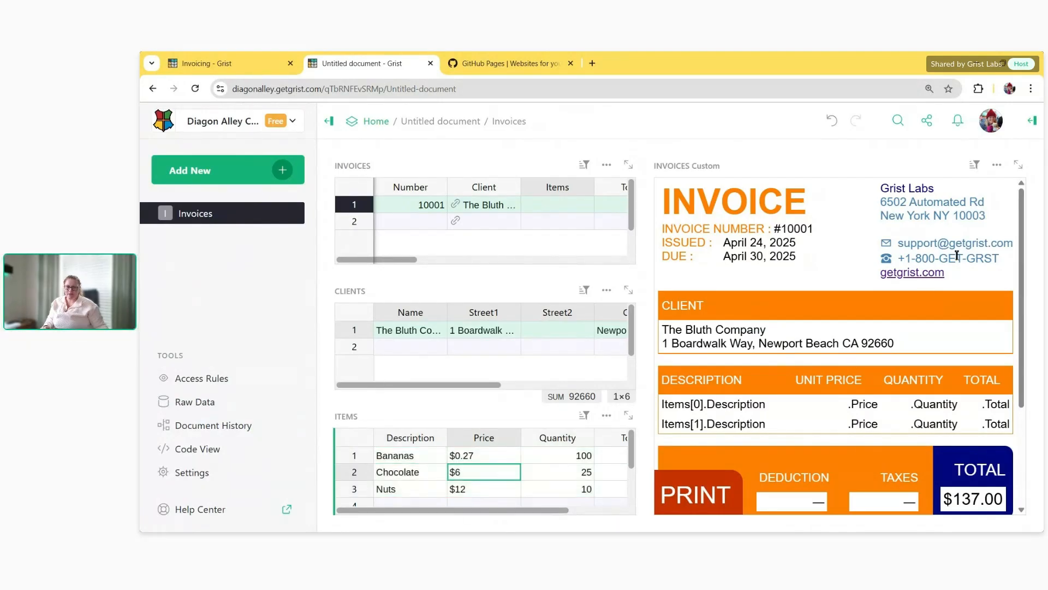
left_click(1032, 120)
left_click(939, 315)
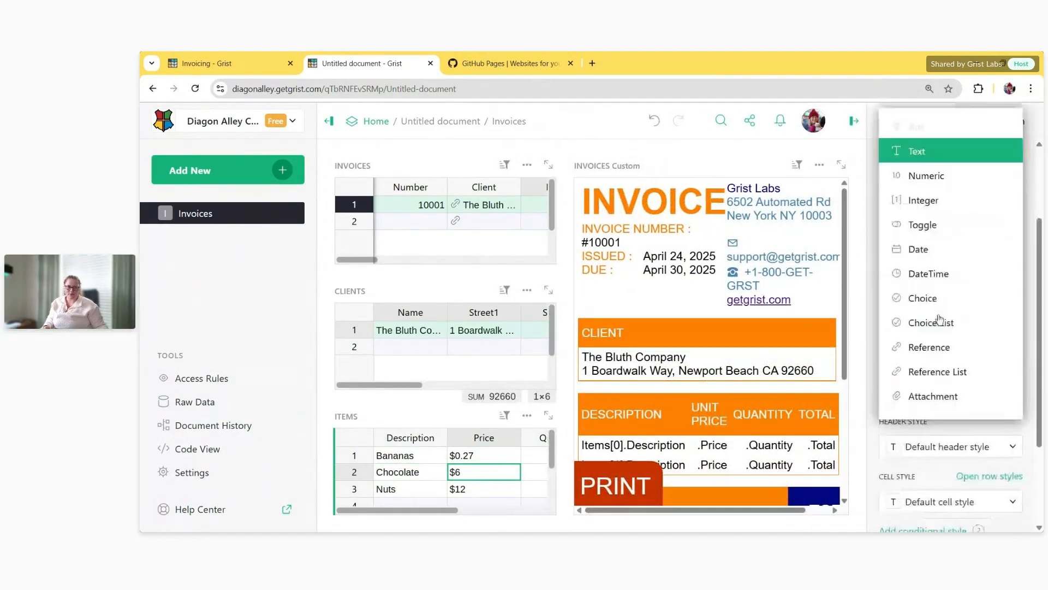
left_click(945, 180)
left_click(1005, 446)
Widen the tables beside the invoice preview and set the Items table's Total column to the formula $Price*$Quantity
left_click_drag(436, 511, 505, 511)
left_click(464, 488)
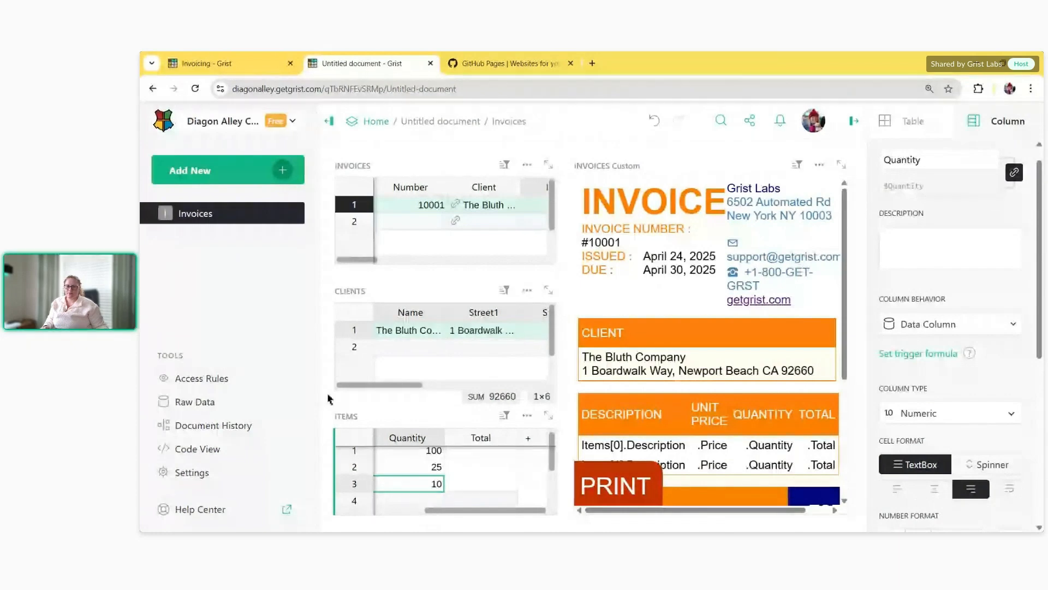
left_click(475, 481)
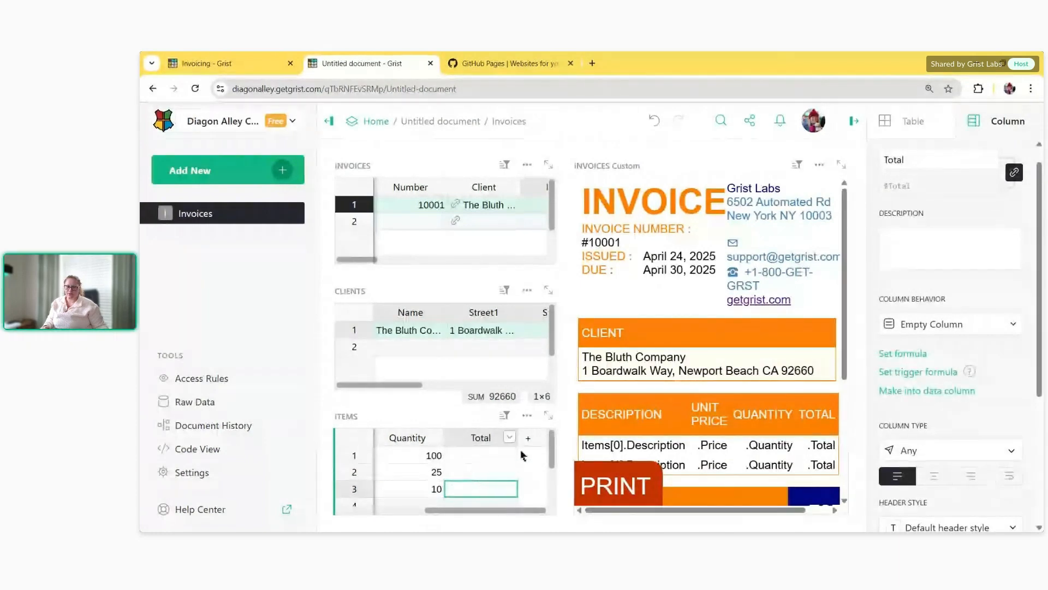
left_click_drag(565, 445, 740, 445)
left_click(606, 460)
key("equal")
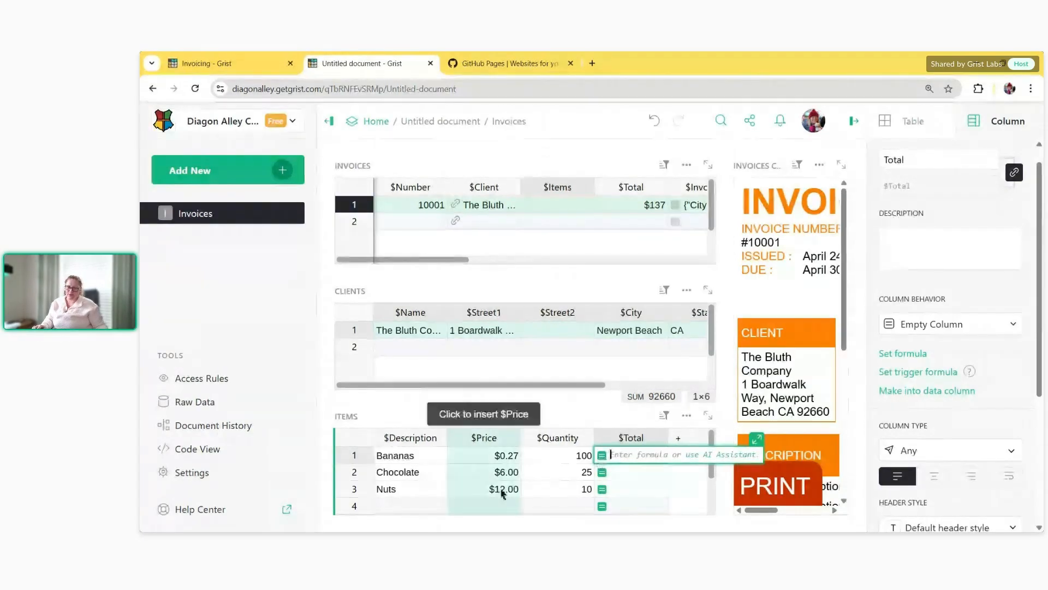
left_click(496, 488)
type("*")
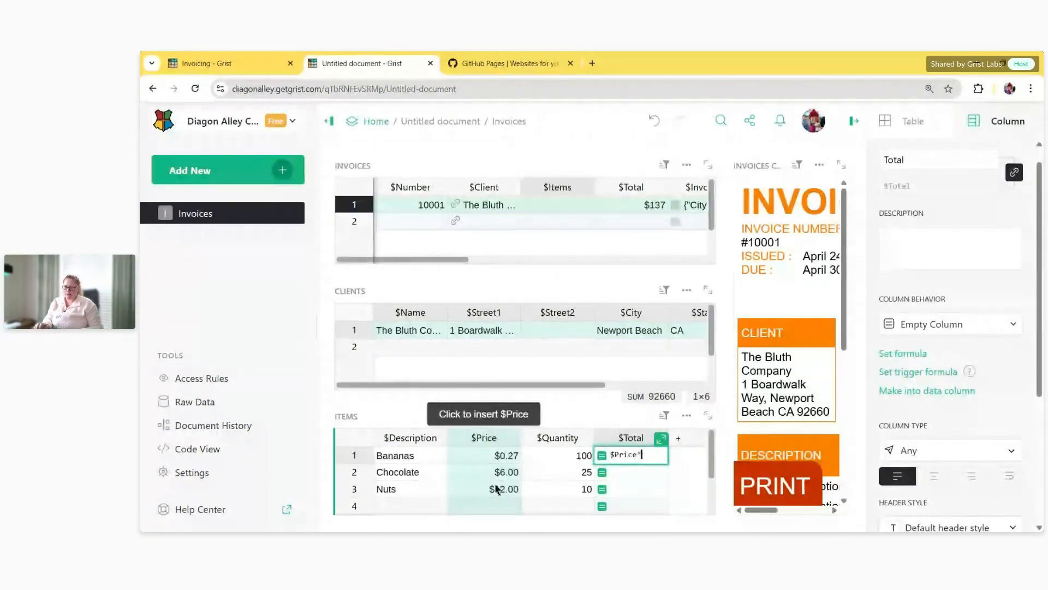
left_click(568, 479)
key("Return")
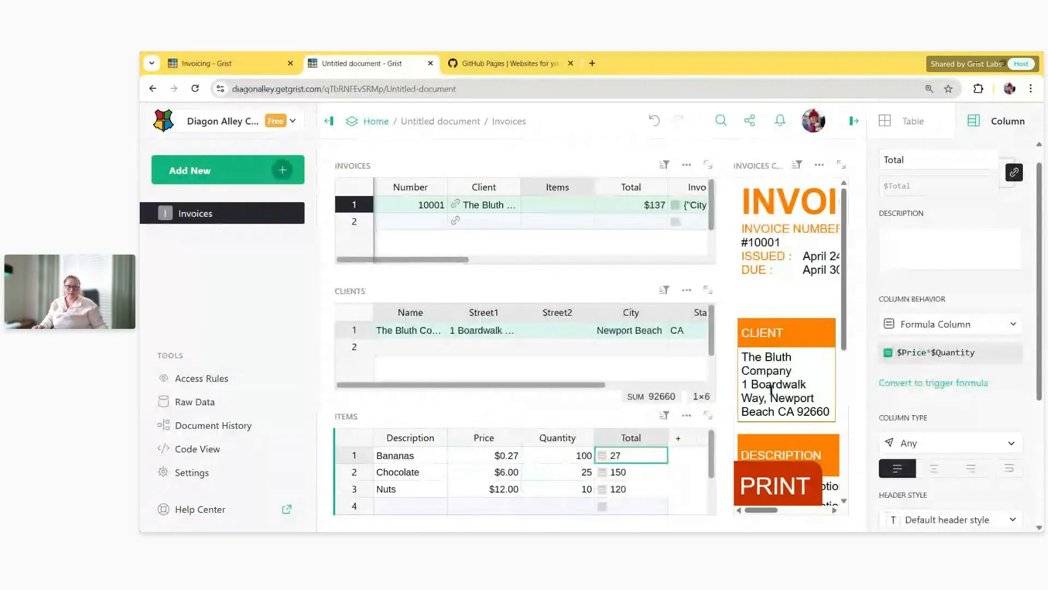
Change the Items table's Total column to Numeric and format its values as currency
scroll(967, 382, "down", 1)
left_click(966, 383)
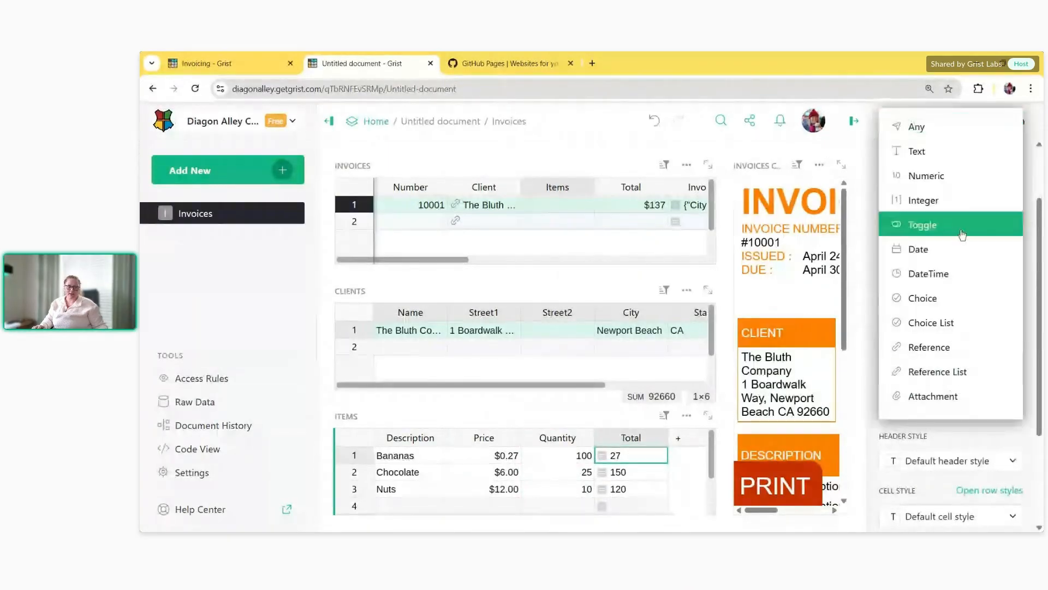
left_click(921, 171)
scroll(916, 433, "down", 1)
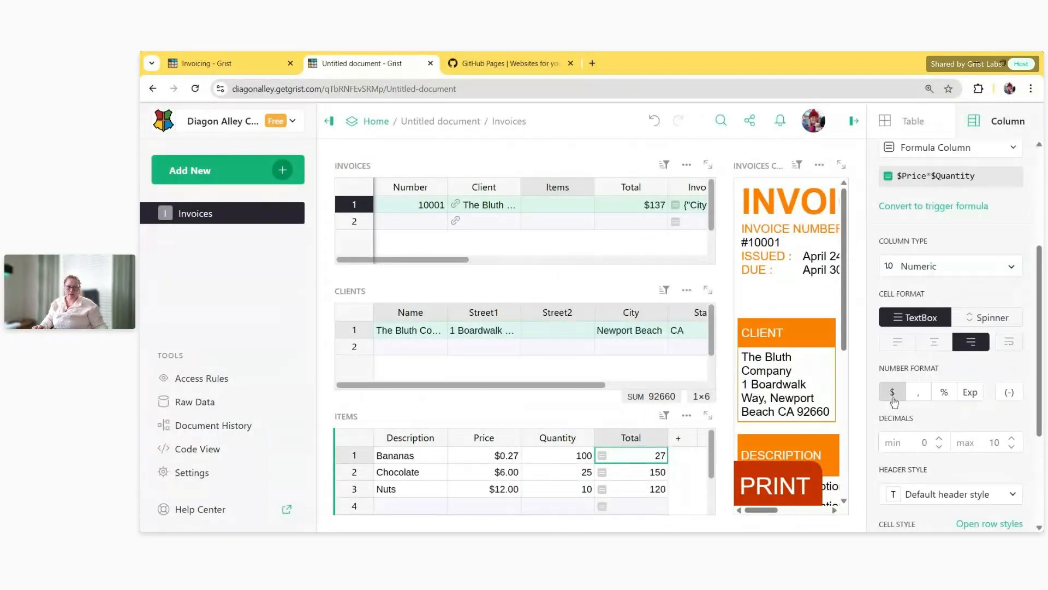
left_click(893, 394)
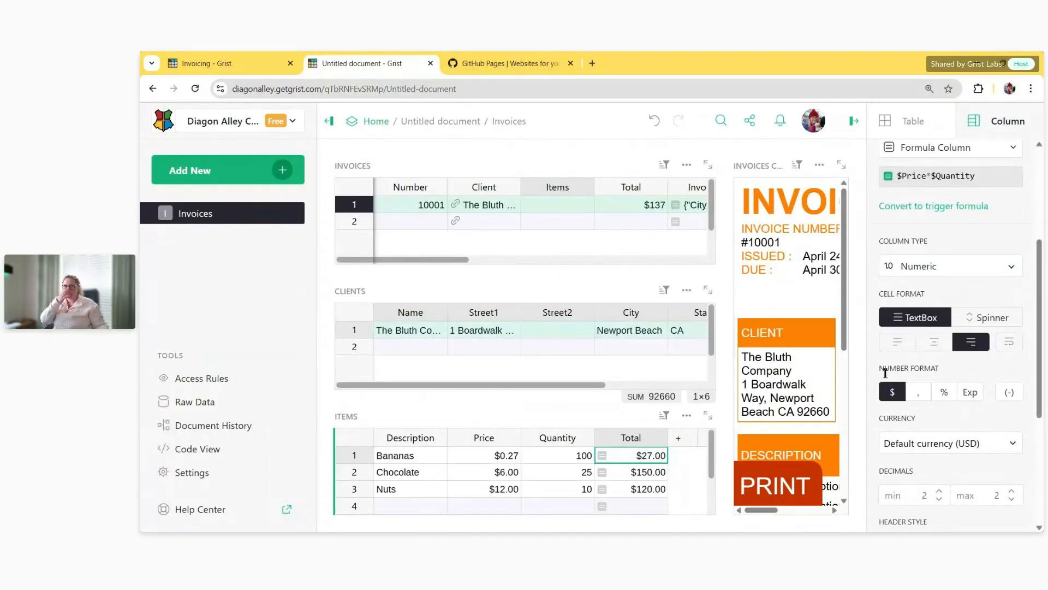
scroll(886, 373, "down", 1)
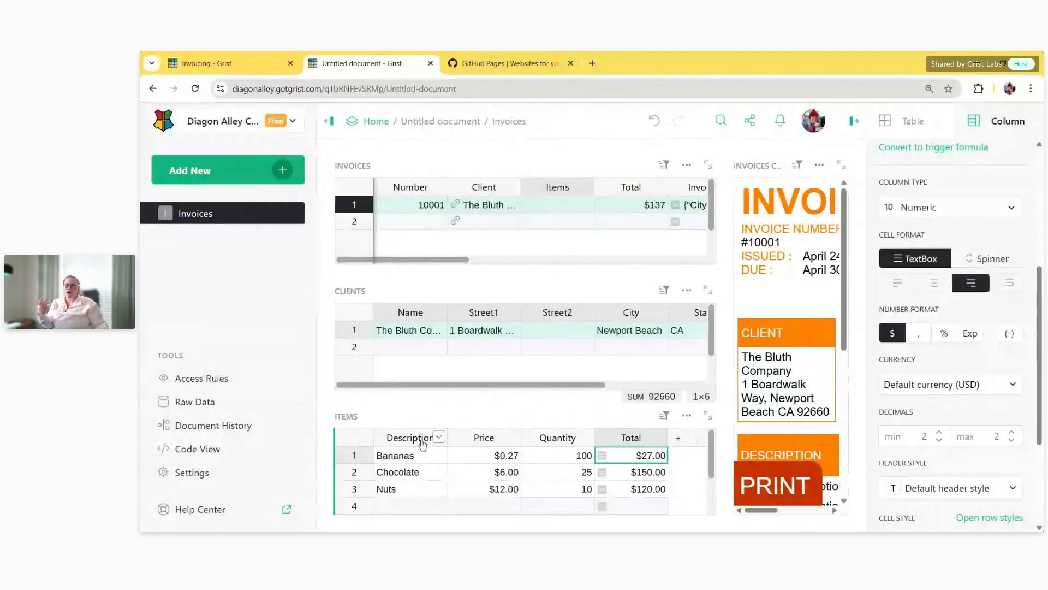
Insert a column named Invoice before the Description column in the Items table
left_click(439, 436)
left_click(497, 414)
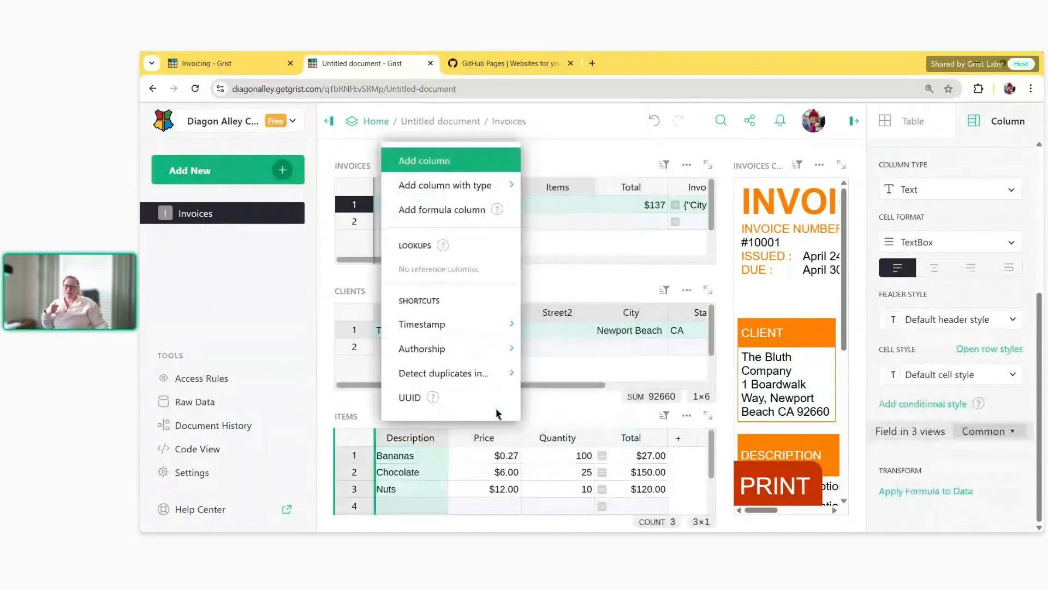
left_click(450, 162)
key("BackSpace")
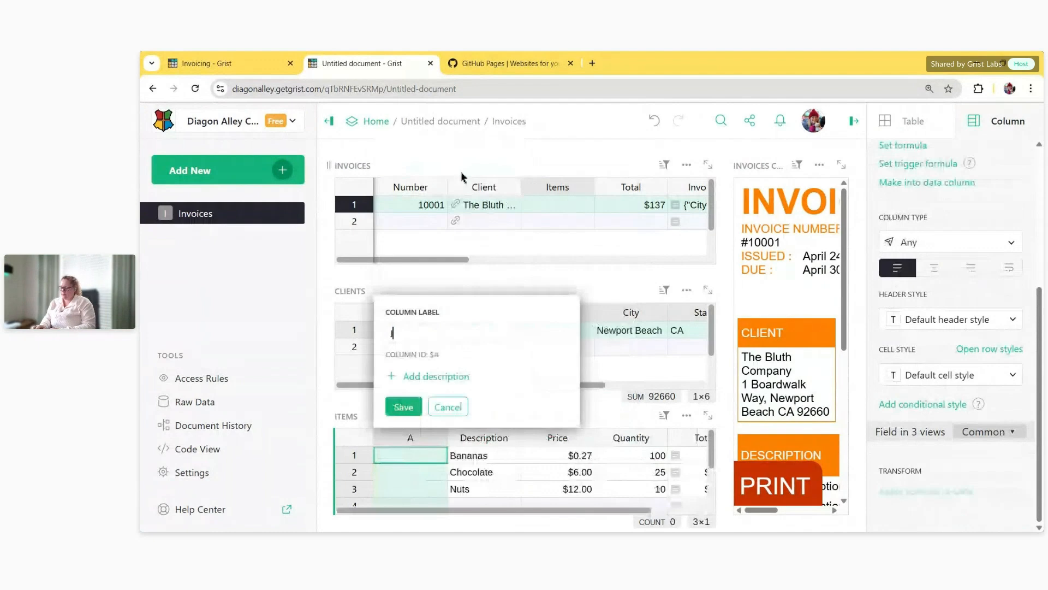
key("Return")
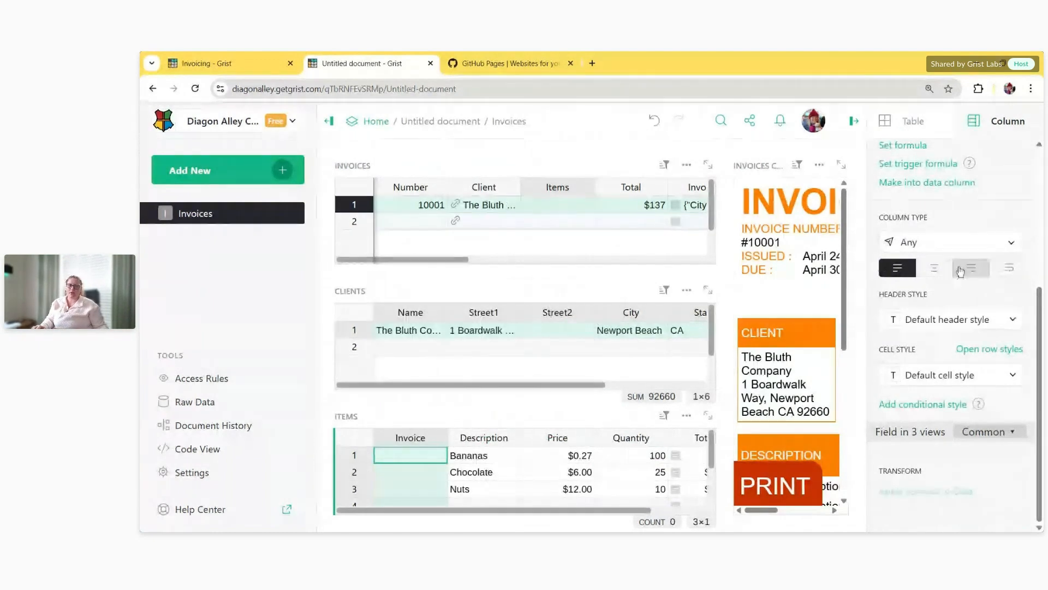
Make the Items table's Invoice column a Reference to the Invoices table that shows the Number column
scroll(962, 306, "up", 2)
left_click(963, 334)
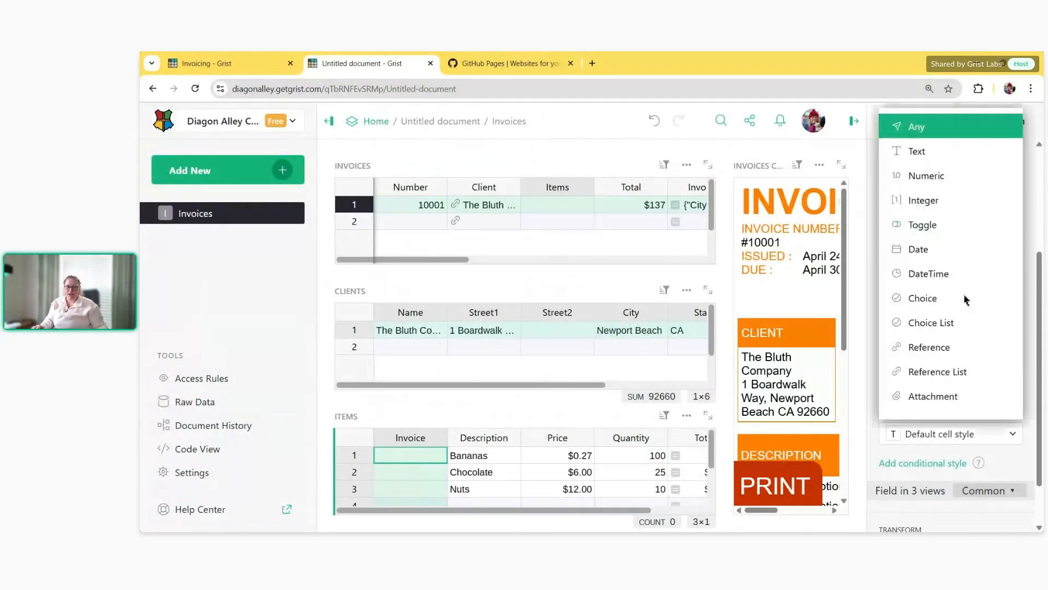
left_click(959, 347)
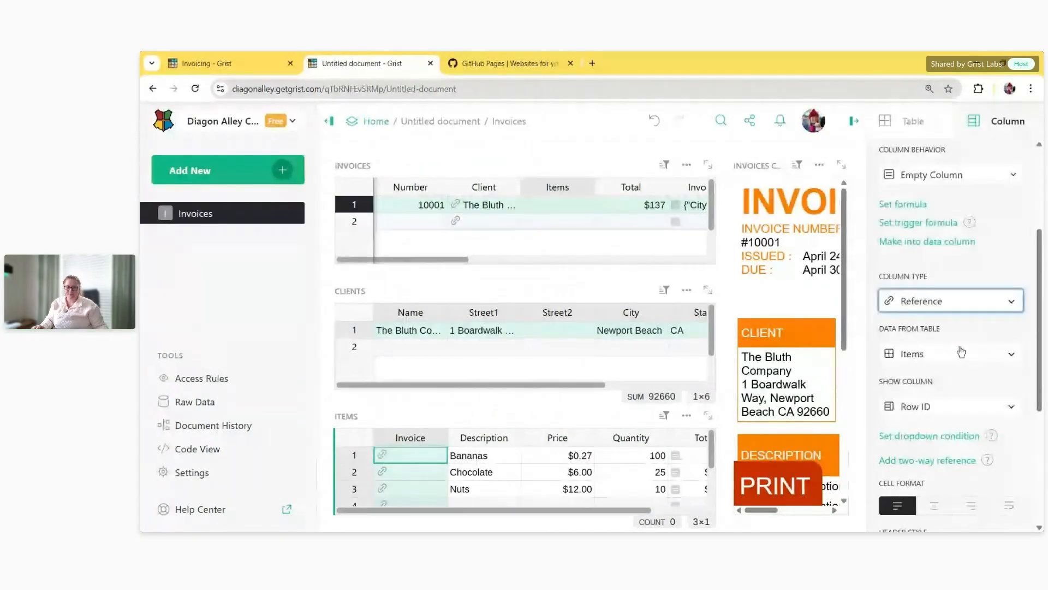
left_click(952, 295)
left_click(934, 347)
left_click(936, 347)
scroll(924, 181, "up", 2)
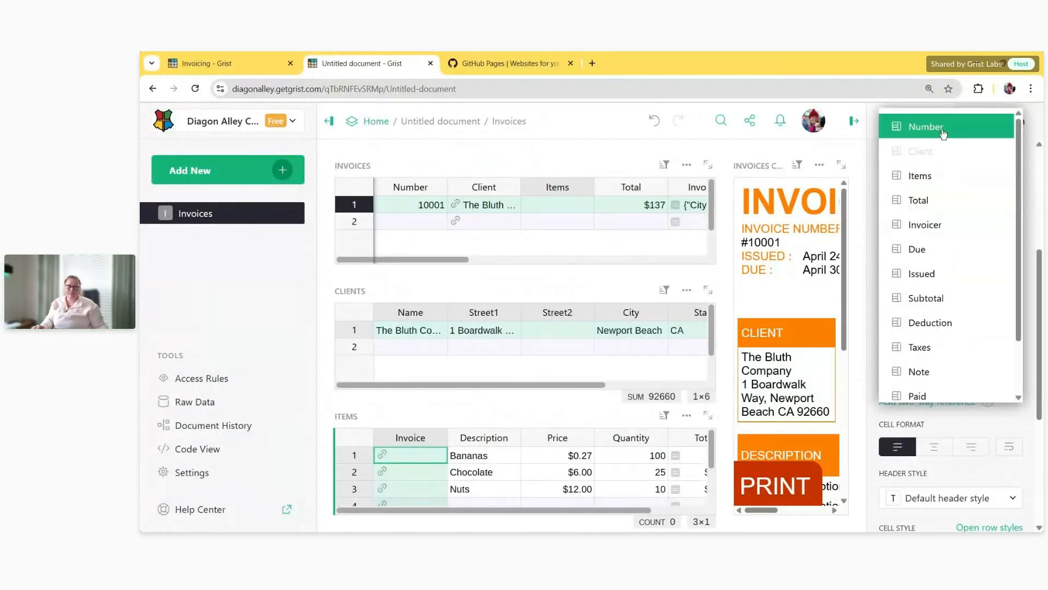
left_click(924, 128)
Link the Bananas, Chocolate and Nuts rows of the Items table to invoice 10001
type("10001")
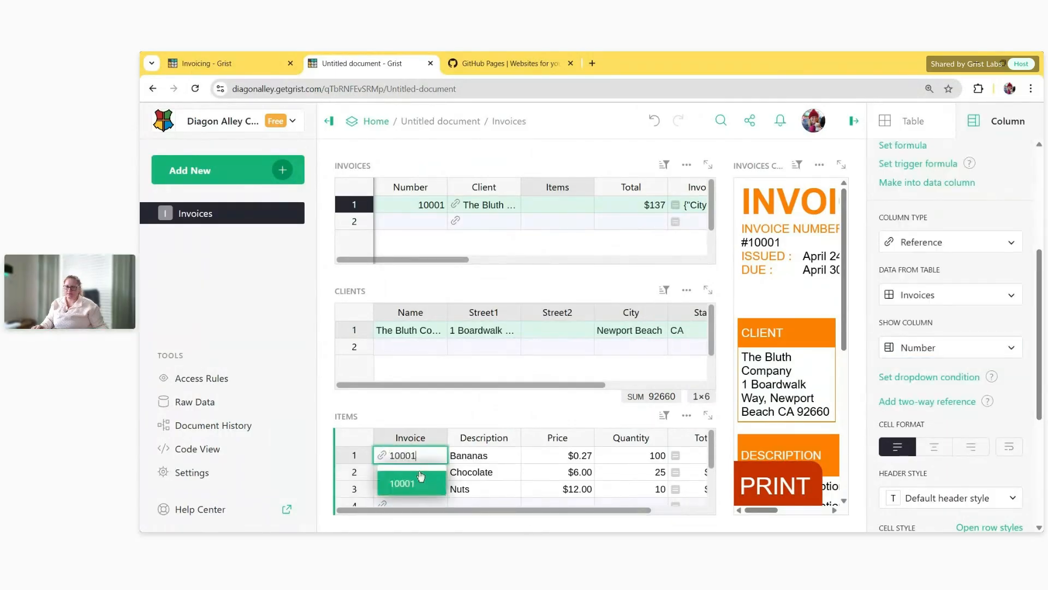
left_click(419, 479)
key("ctrl+c")
left_click_drag(418, 472, 410, 487)
key("ctrl+v")
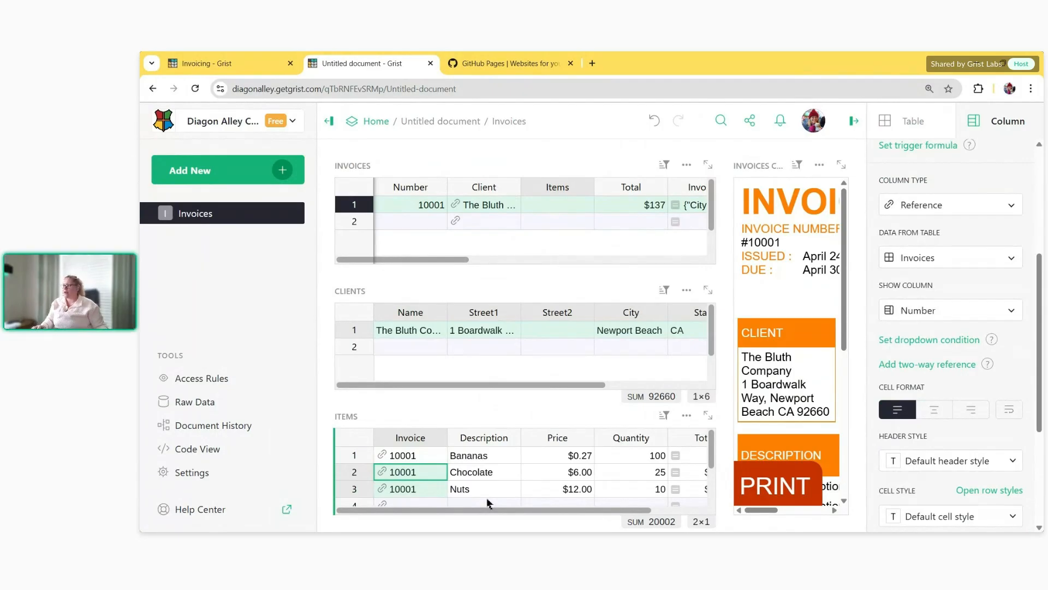
Set the Invoices table's Items column to the formula Items.lookupRecords(Invoice=$id)
left_click(855, 122)
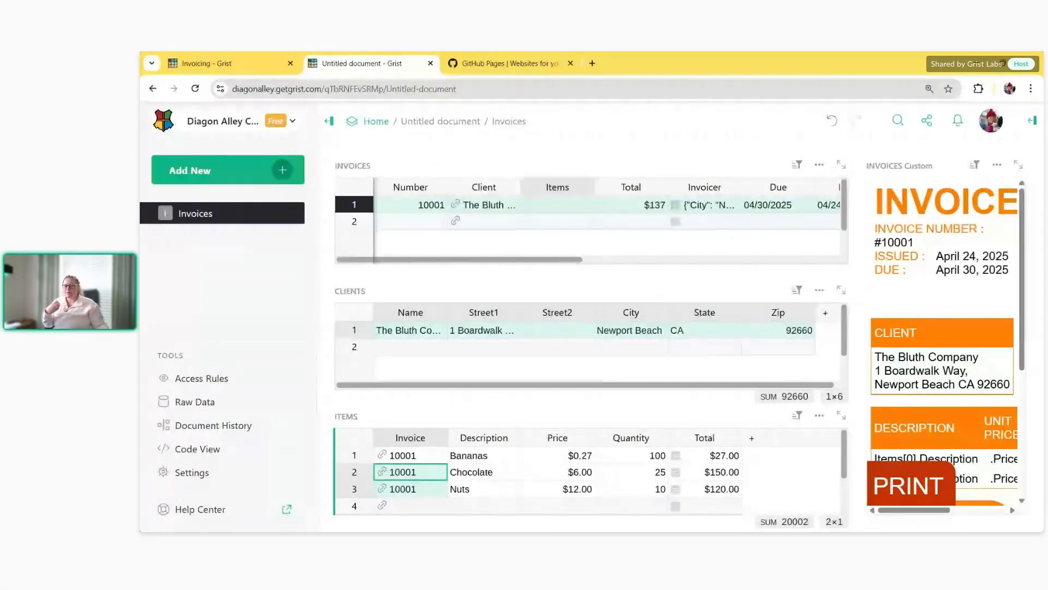
left_click(561, 203)
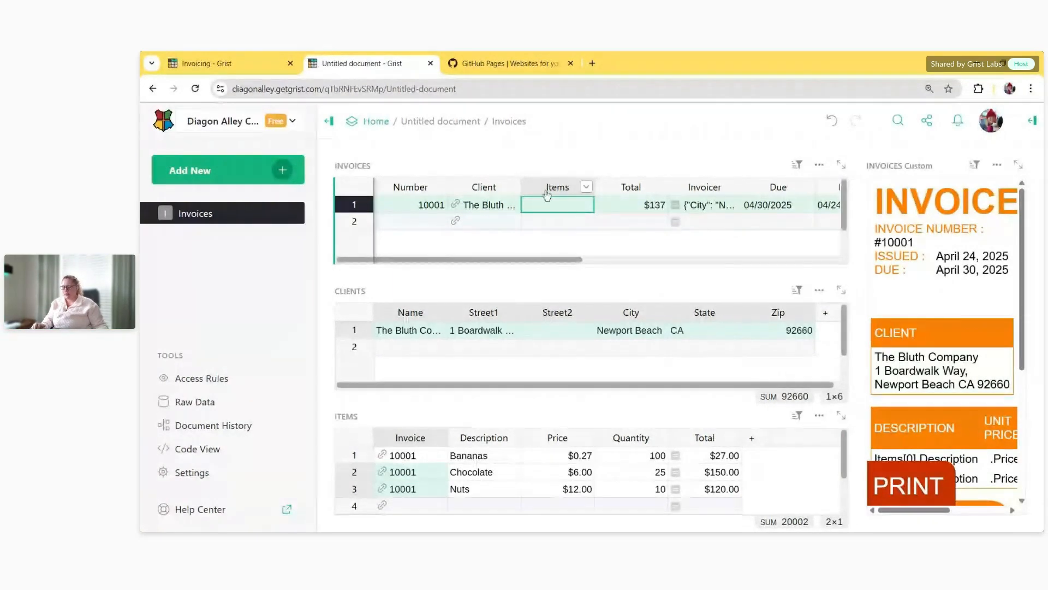
type("=")
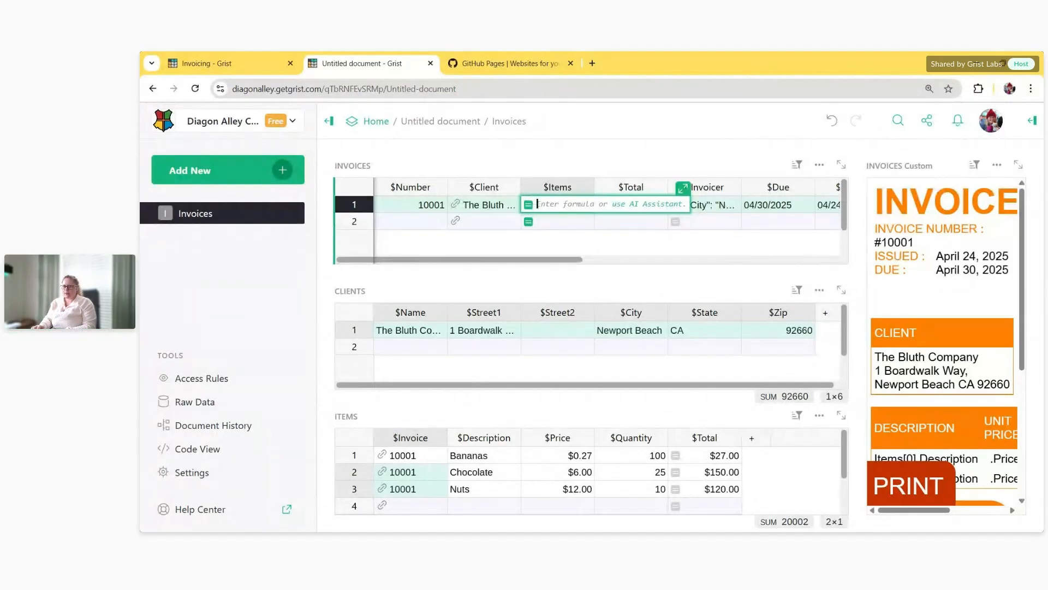
type("Items")
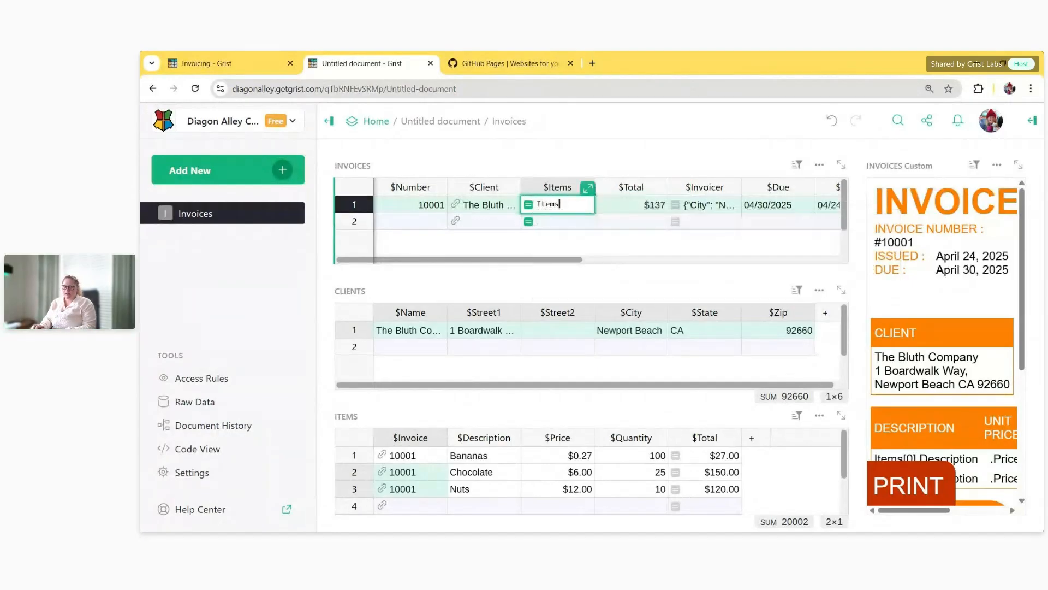
type(".")
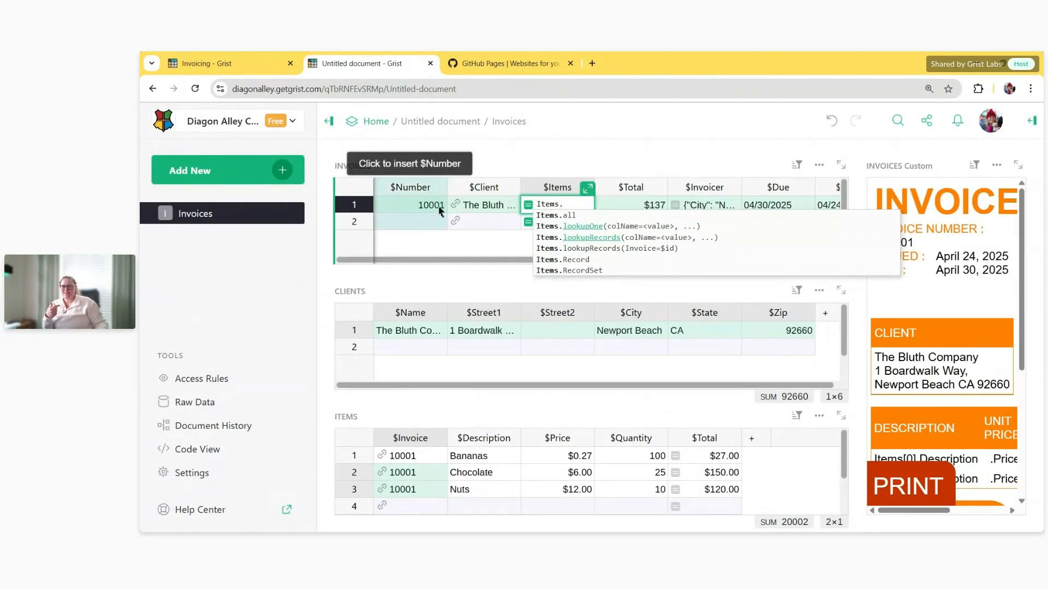
left_click(659, 249)
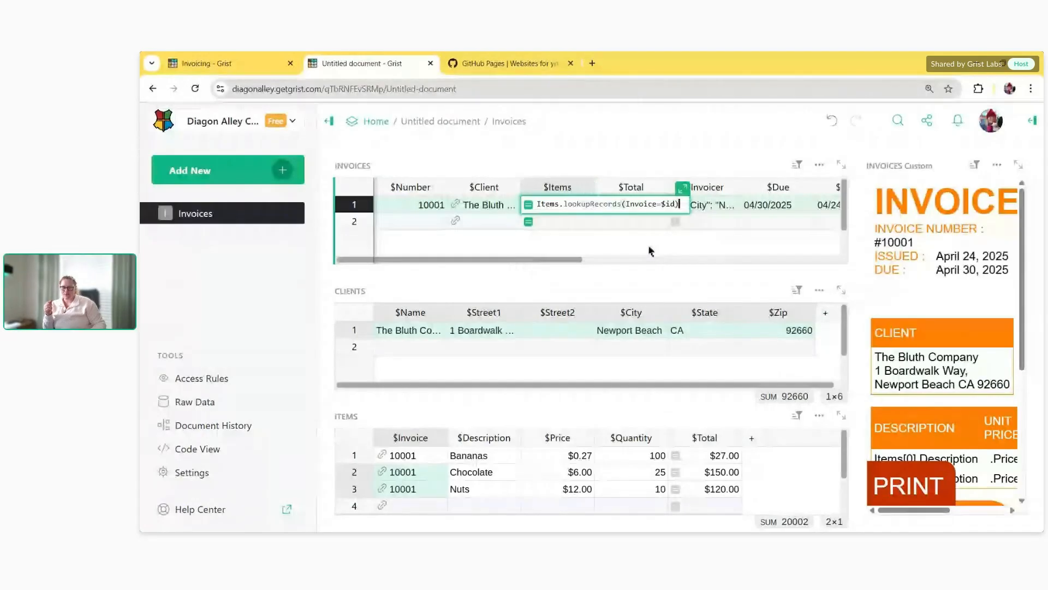
key("Return")
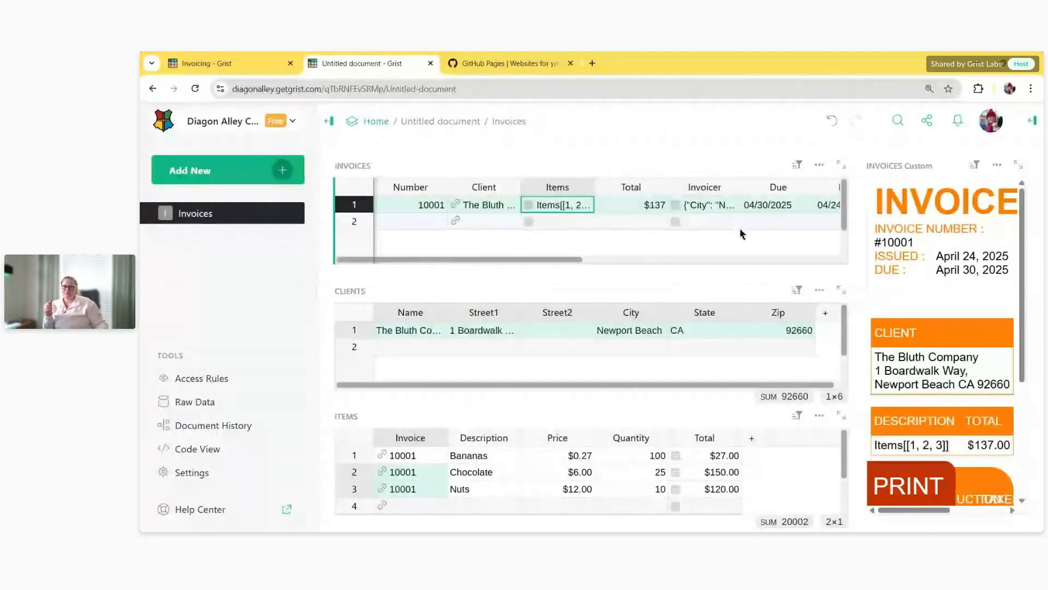
Change the Invoices table's Items column type to Any
left_click(1033, 124)
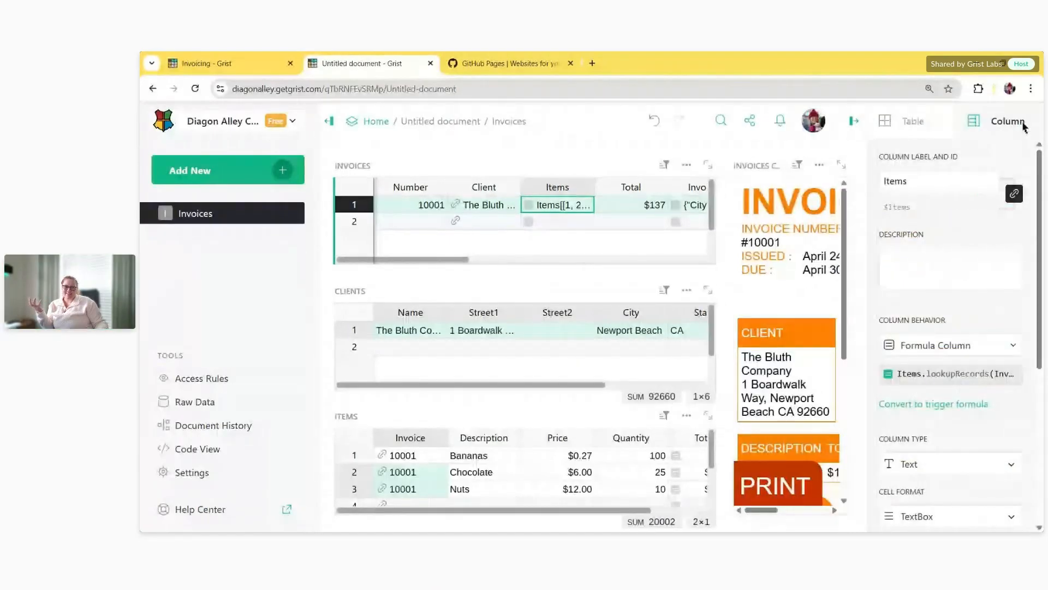
scroll(944, 338, "down", 1)
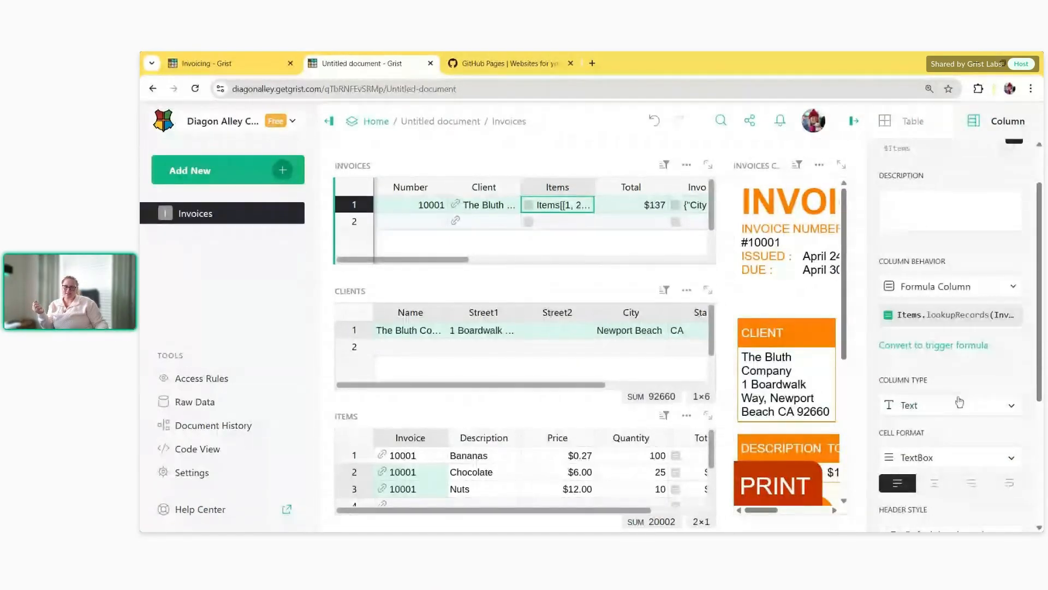
left_click(956, 404)
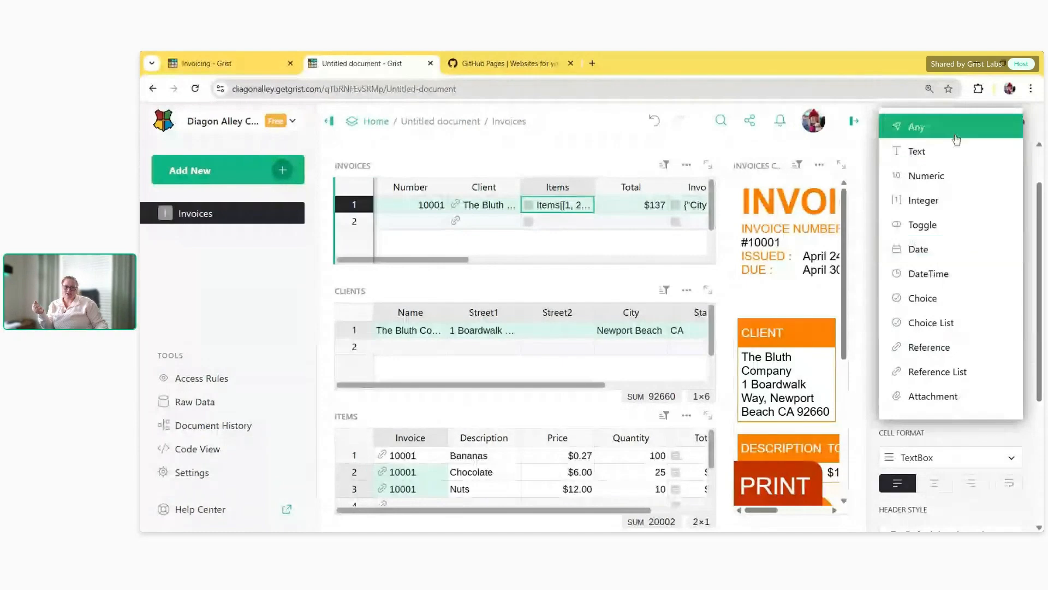
left_click(956, 136)
Collapse the page navigation, widen the invoice preview beside the tables, and check its line items and totals
left_click(327, 121)
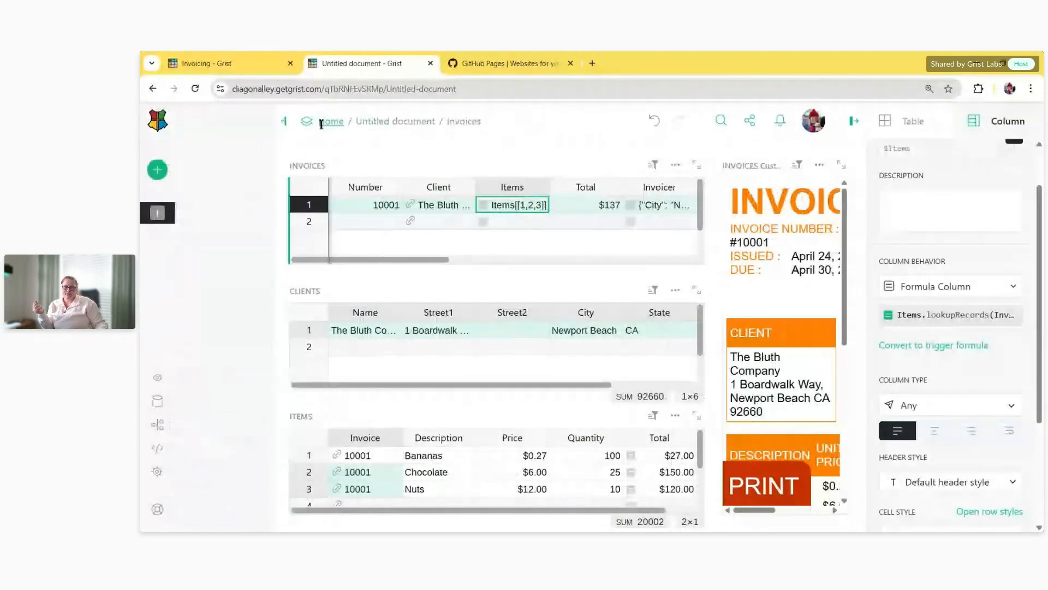
left_click_drag(694, 217, 499, 216)
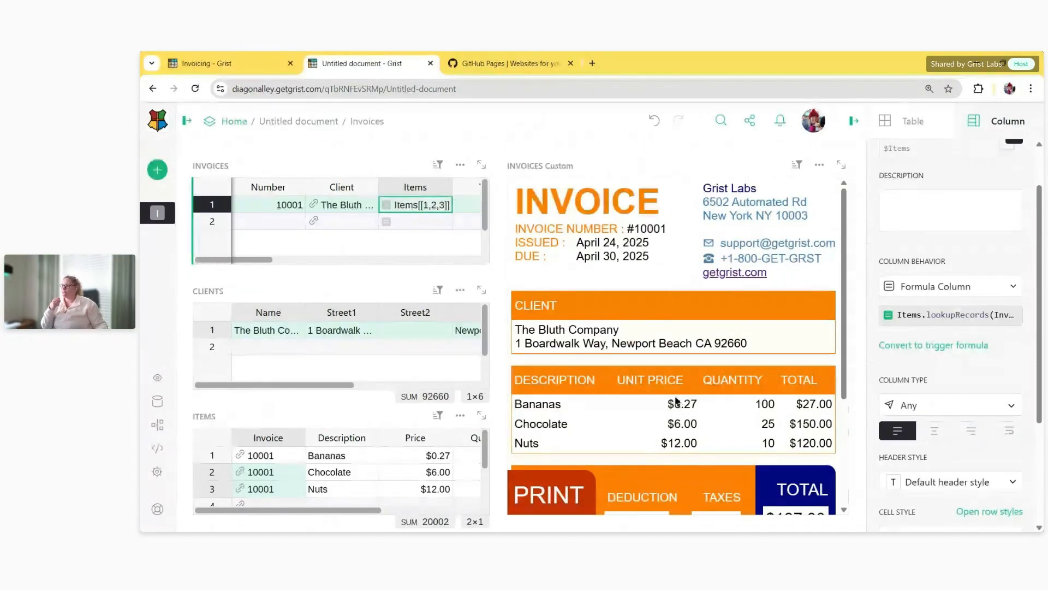
scroll(705, 401, "down", 2)
scroll(730, 400, "down", 2)
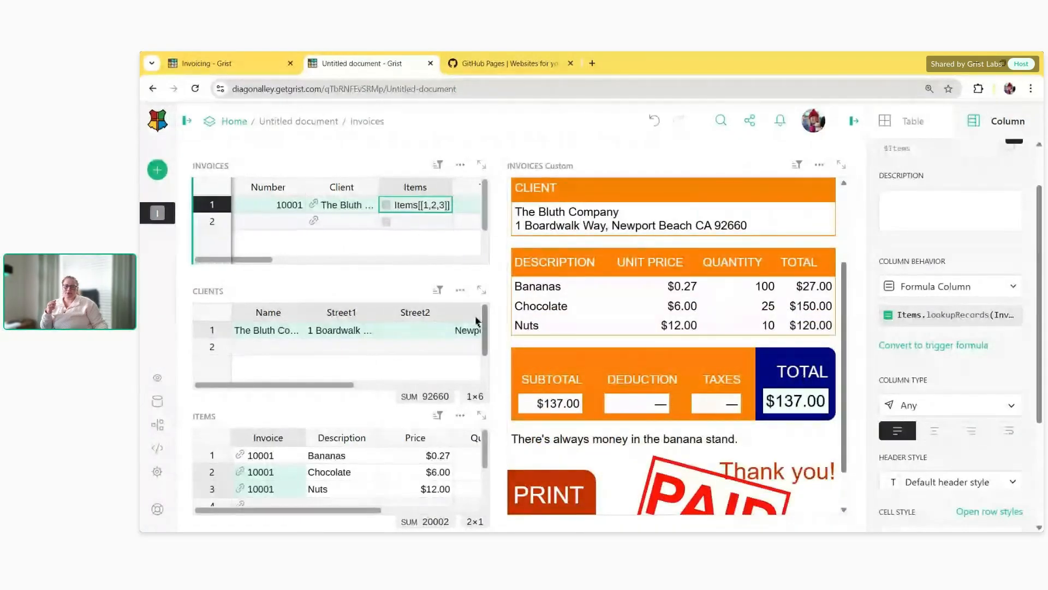
Clear the Total and Subtotal values from the first record in the Invoices table
left_click_drag(267, 260, 385, 260)
left_click(325, 206)
key("Delete")
left_click(354, 212)
key("Delete")
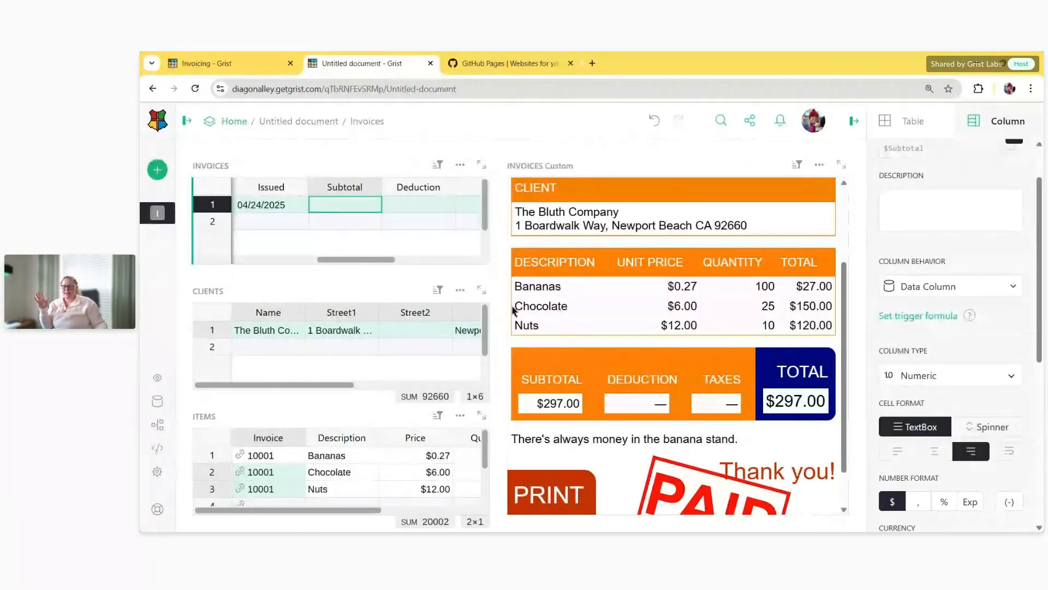
Look over the invoice preview, then open the Grist Labs developer page linked from the custom widget's settings
scroll(650, 368, "up", 2)
scroll(650, 368, "up", 1)
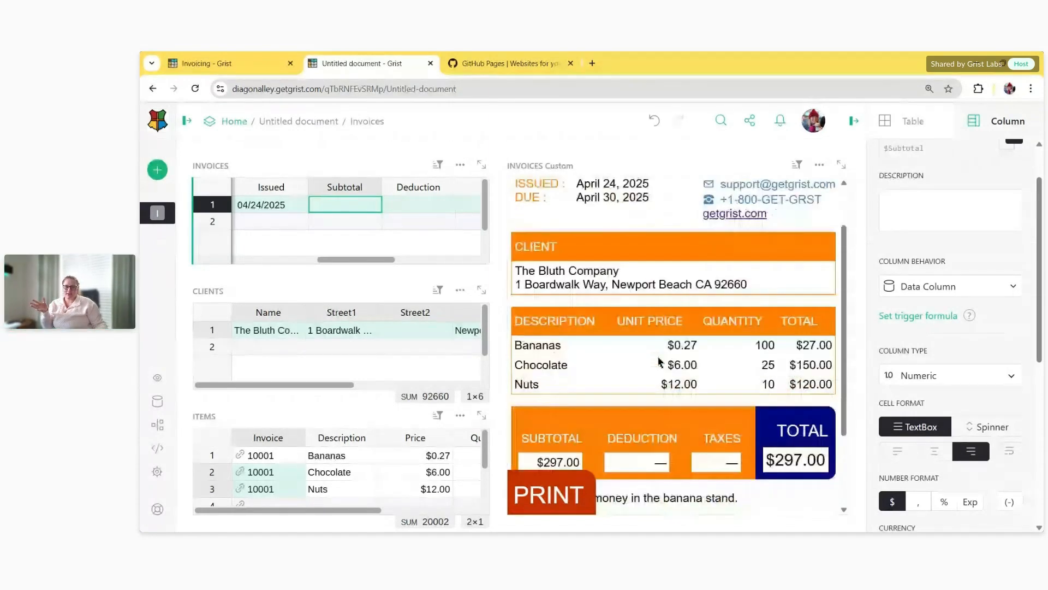
scroll(659, 358, "down", 3)
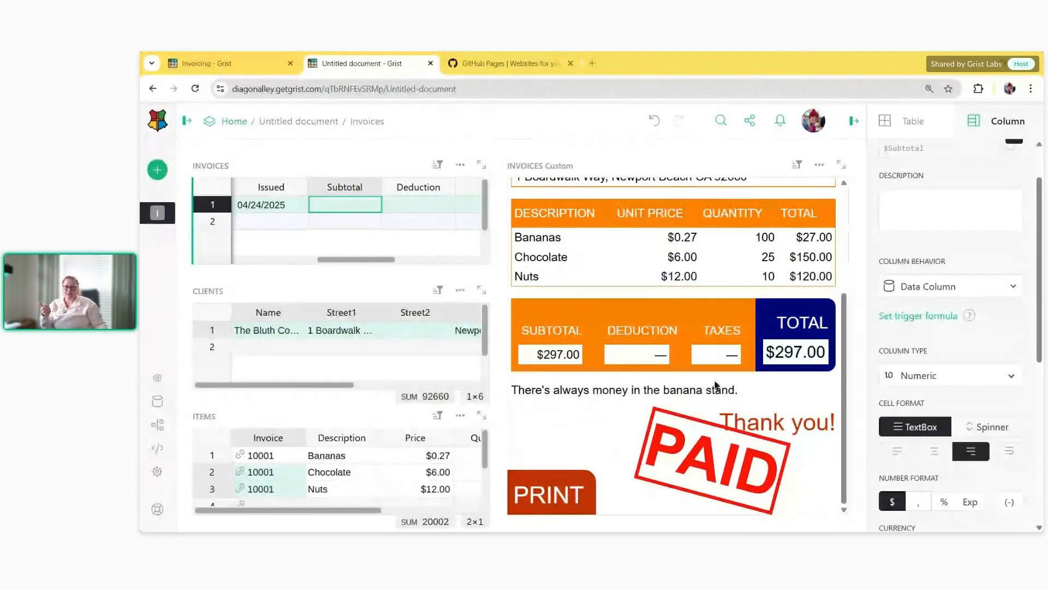
left_click(730, 389)
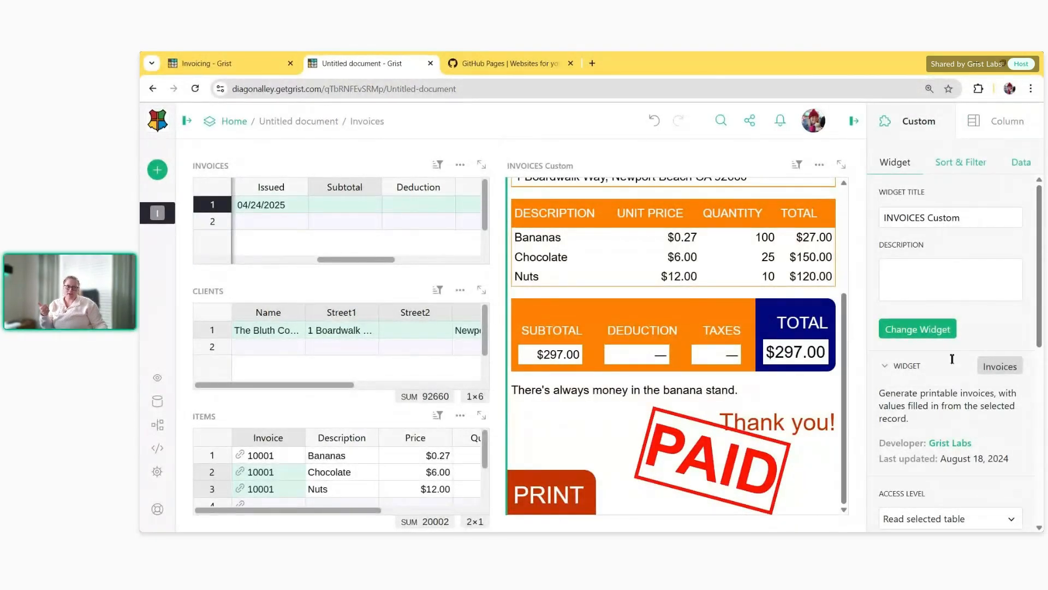
scroll(950, 337, "down", 3)
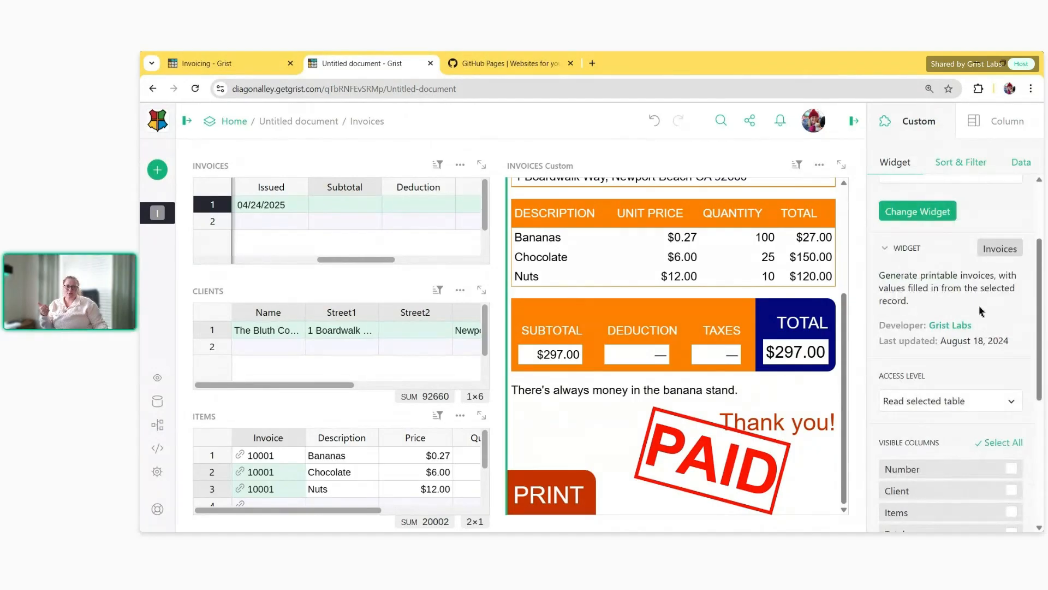
left_click(954, 327)
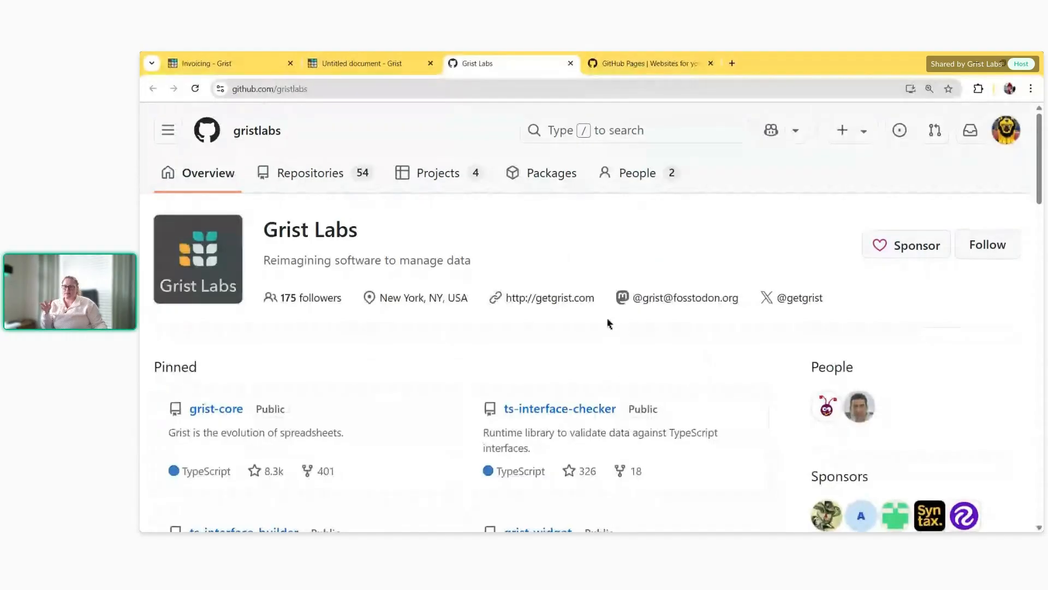
Open the invoices folder of the pinned grist-widget repository and view its files
scroll(609, 324, "down", 1)
scroll(609, 324, "down", 2)
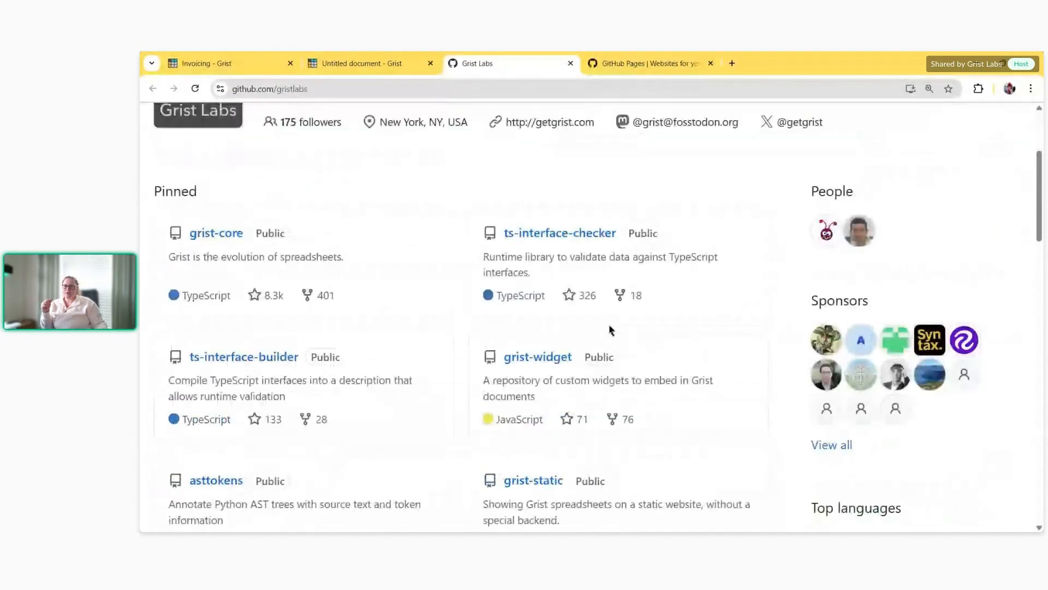
left_click(549, 362)
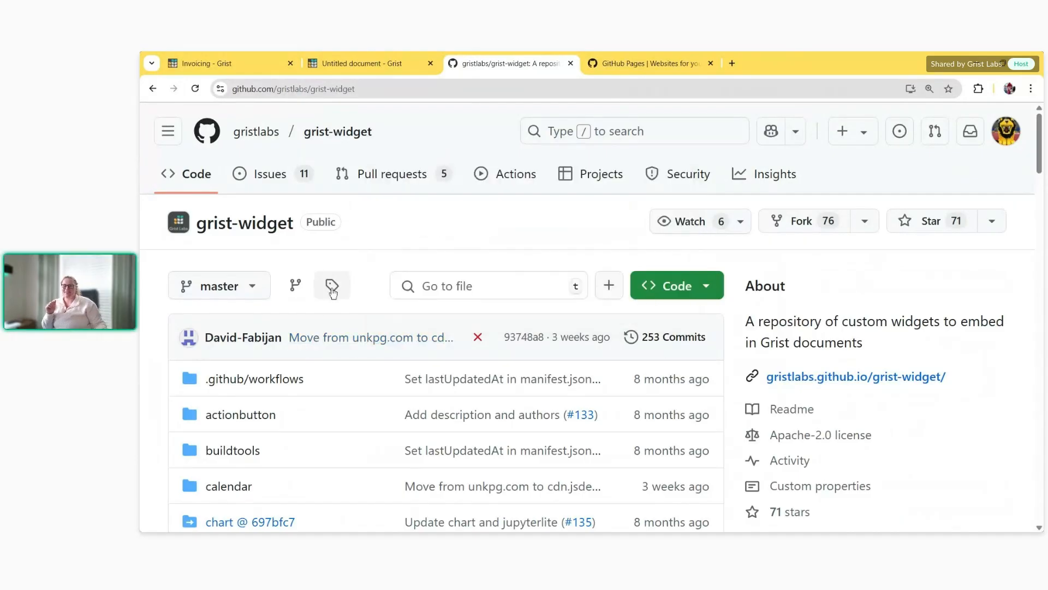
scroll(331, 290, "down", 4)
scroll(332, 297, "down", 4)
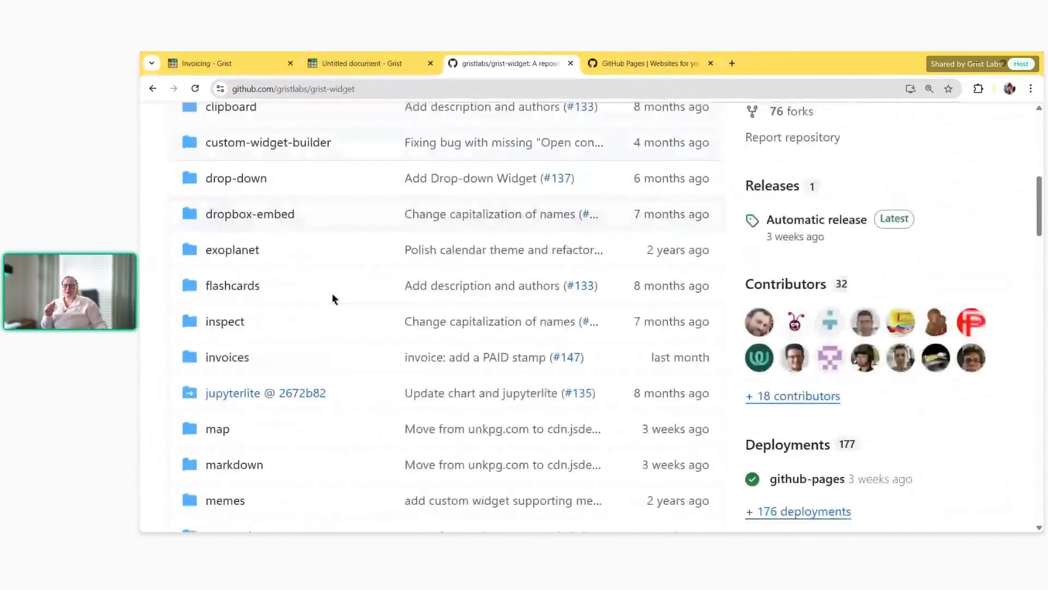
scroll(225, 349, "down", 1)
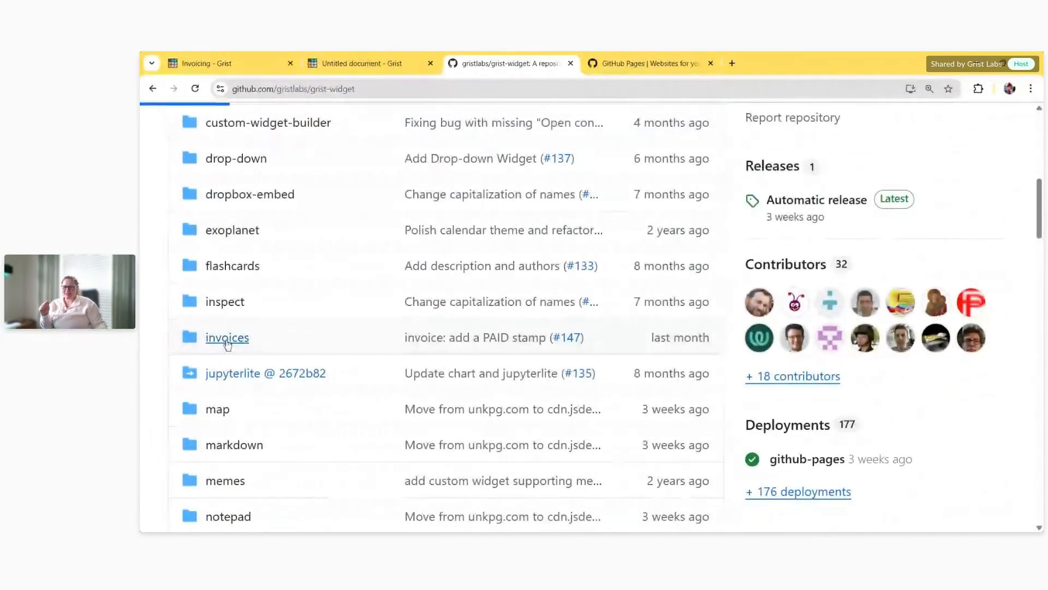
left_click(226, 346)
scroll(733, 369, "down", 2)
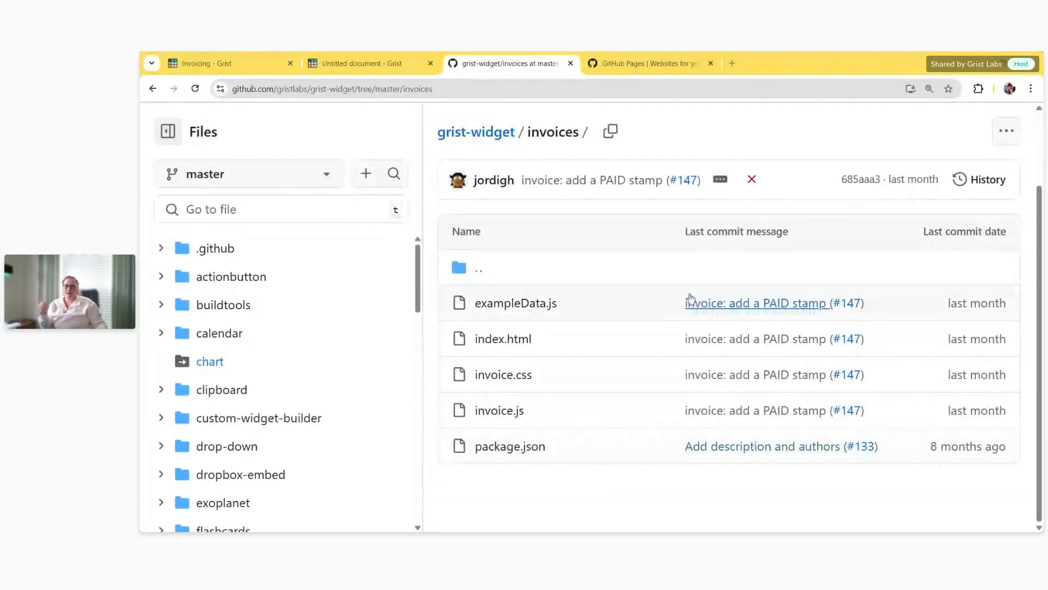
Switch to the GitHub Pages site and copy the username.github.io name from the Create a repository instructions
left_click(673, 64)
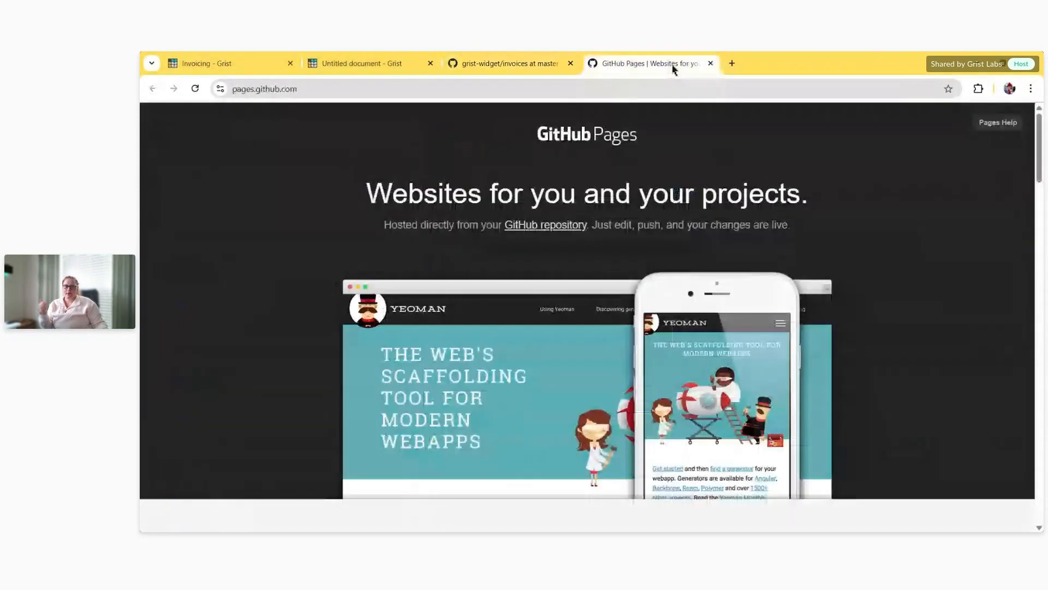
scroll(726, 246, "down", 1)
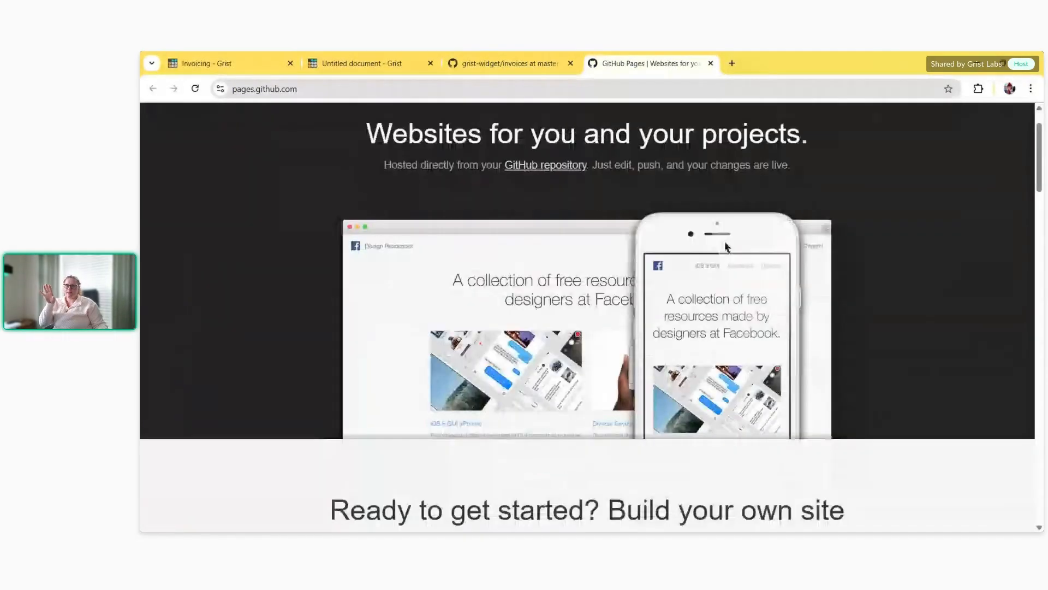
scroll(726, 247, "down", 3)
scroll(733, 238, "down", 1)
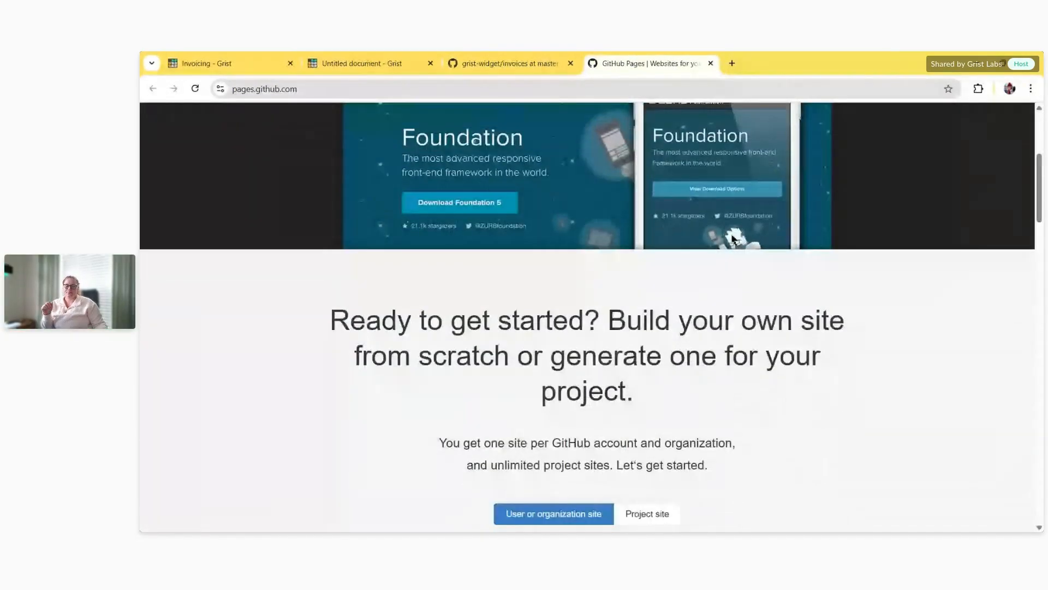
scroll(731, 235, "down", 6)
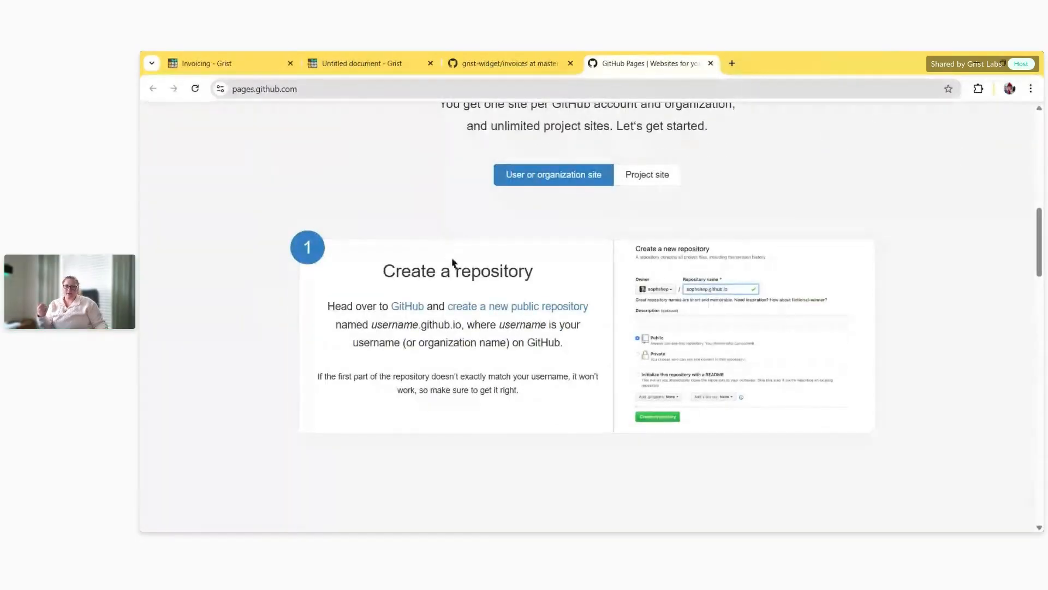
scroll(453, 263, "down", 1)
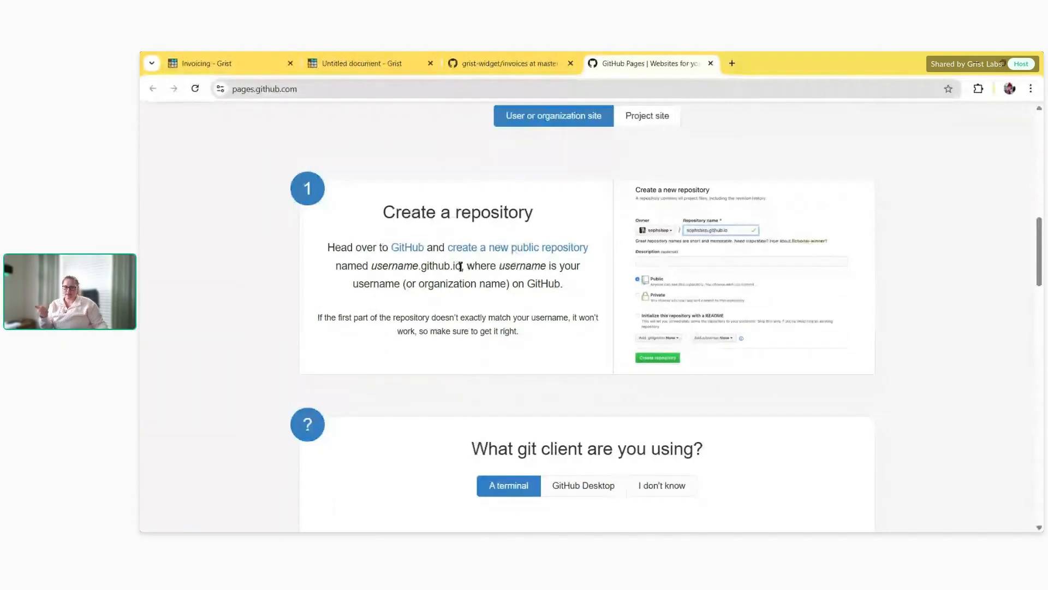
left_click_drag(463, 266, 372, 266)
key("ctrl+c")
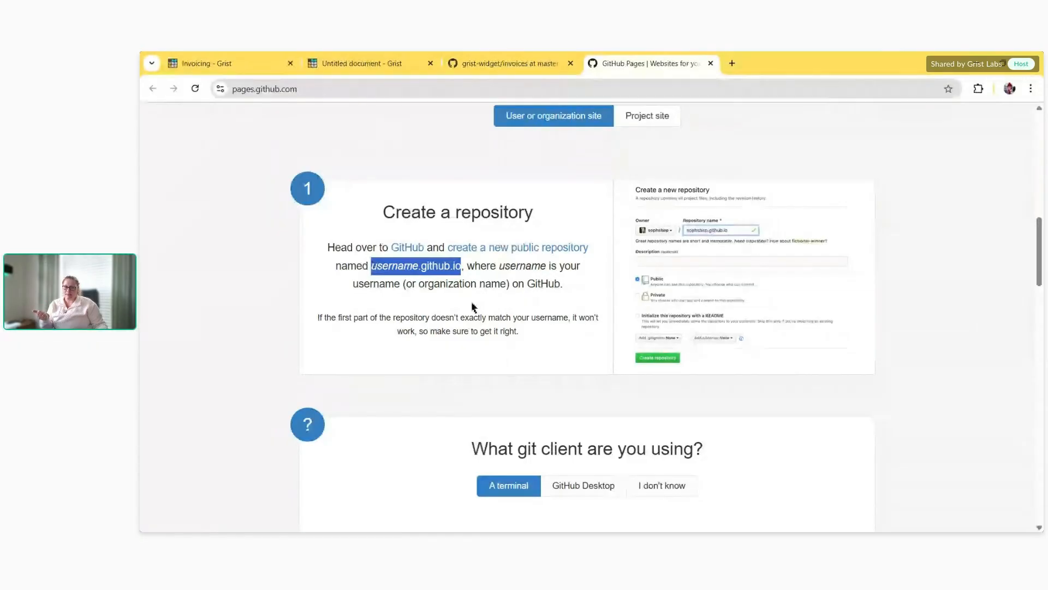
Try to set up a new public GitHub repository named with the account's username followed by .github.io, and review the creation options
left_click(533, 252)
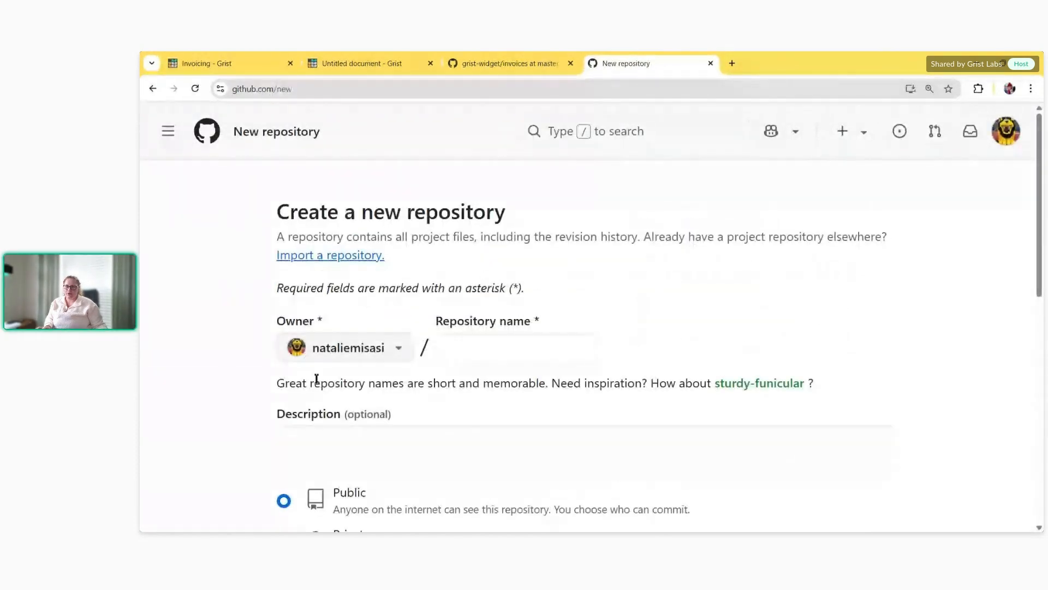
left_click(522, 352)
key("ctrl+v")
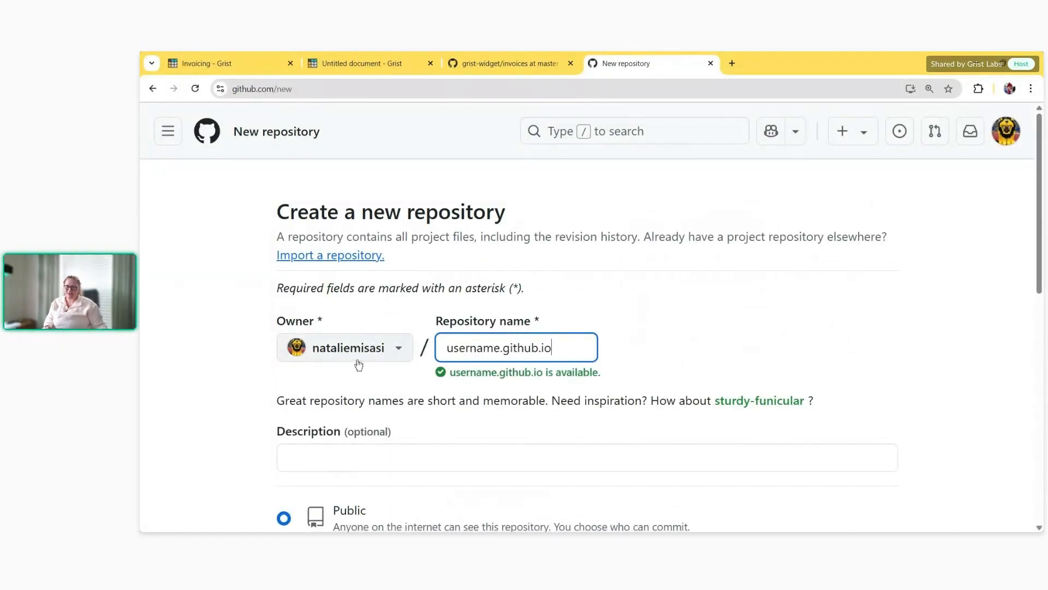
left_click_drag(499, 350, 448, 353)
type("nataliemi")
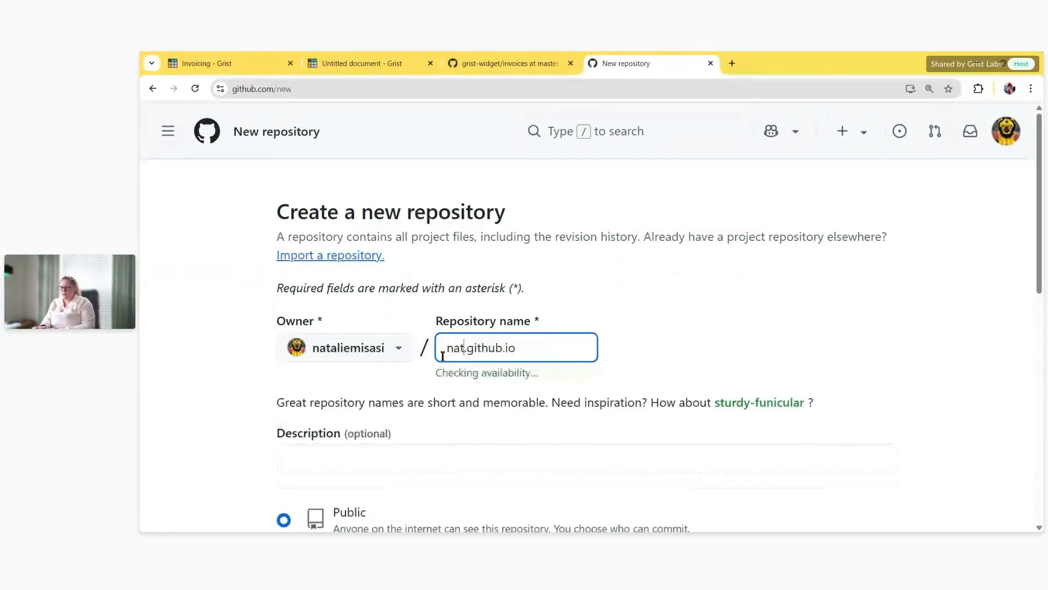
type("sasi")
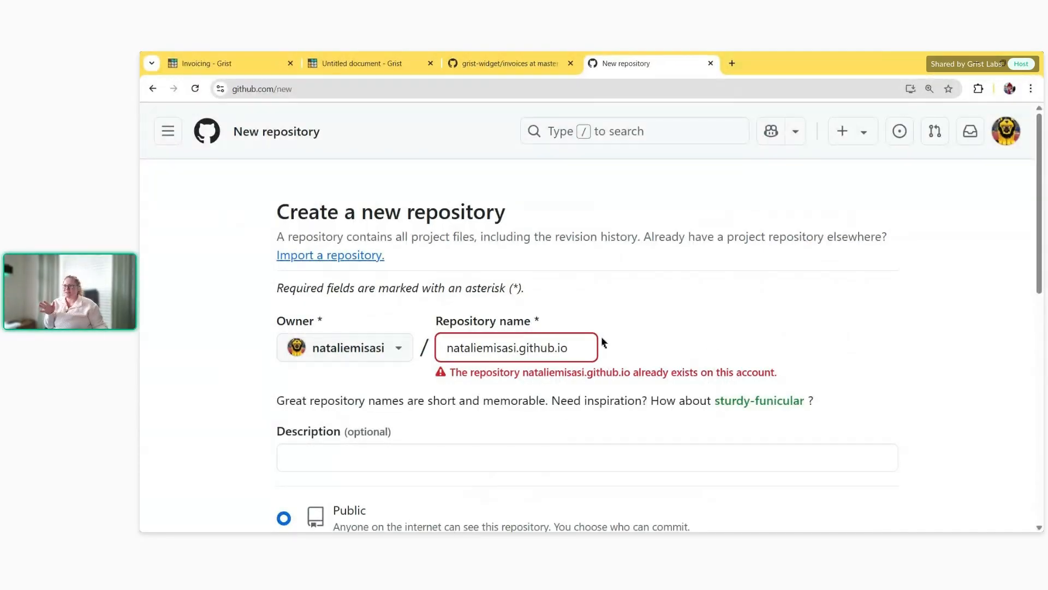
scroll(622, 334, "down", 7)
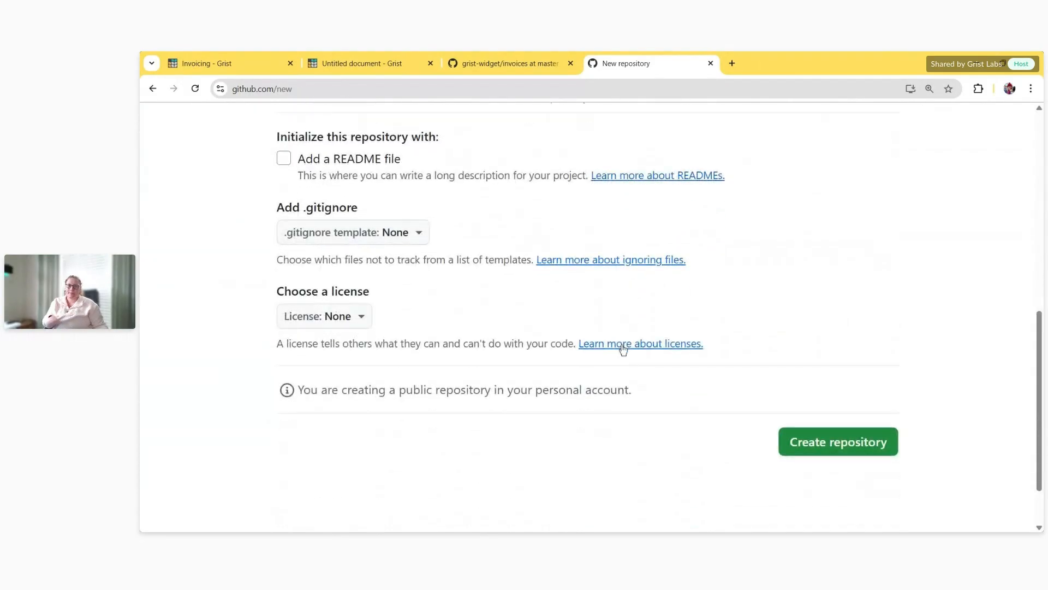
scroll(609, 361, "up", 1)
scroll(610, 365, "up", 2)
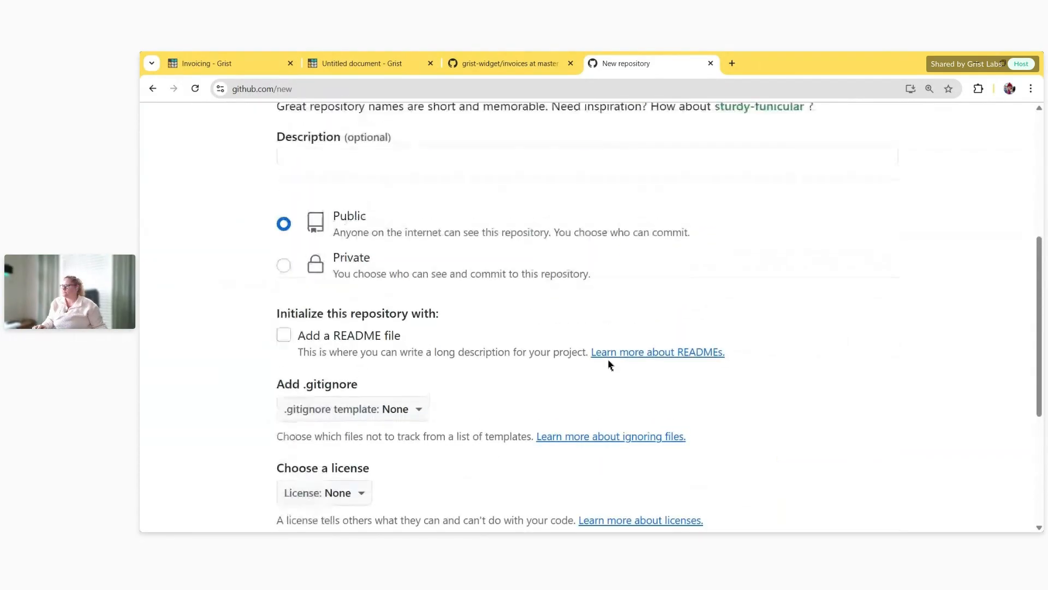
scroll(610, 365, "up", 5)
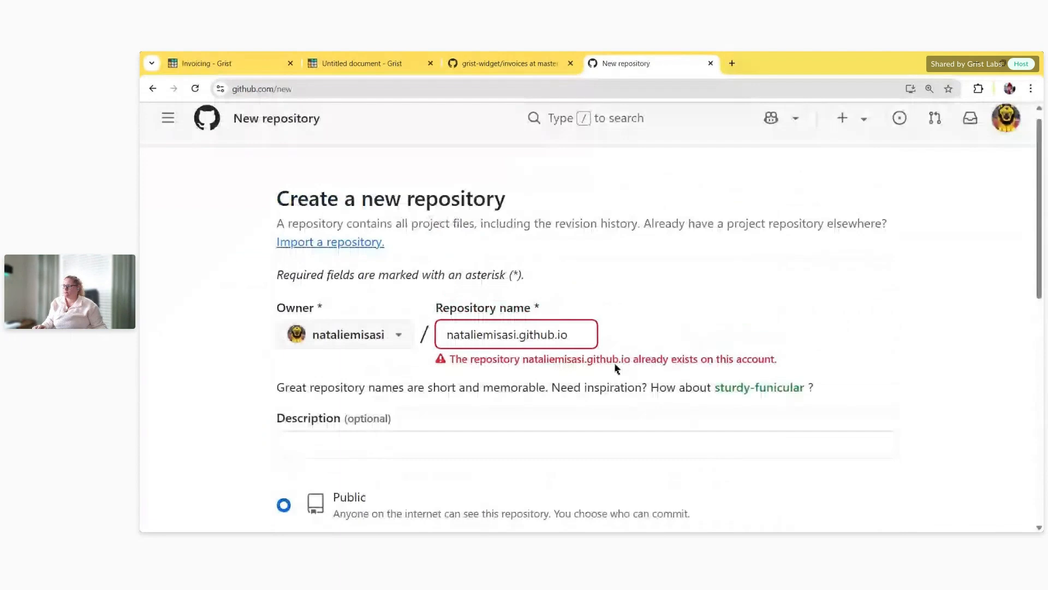
Open the existing github.io repository from the account's own repositories and view its folders
left_click(1007, 131)
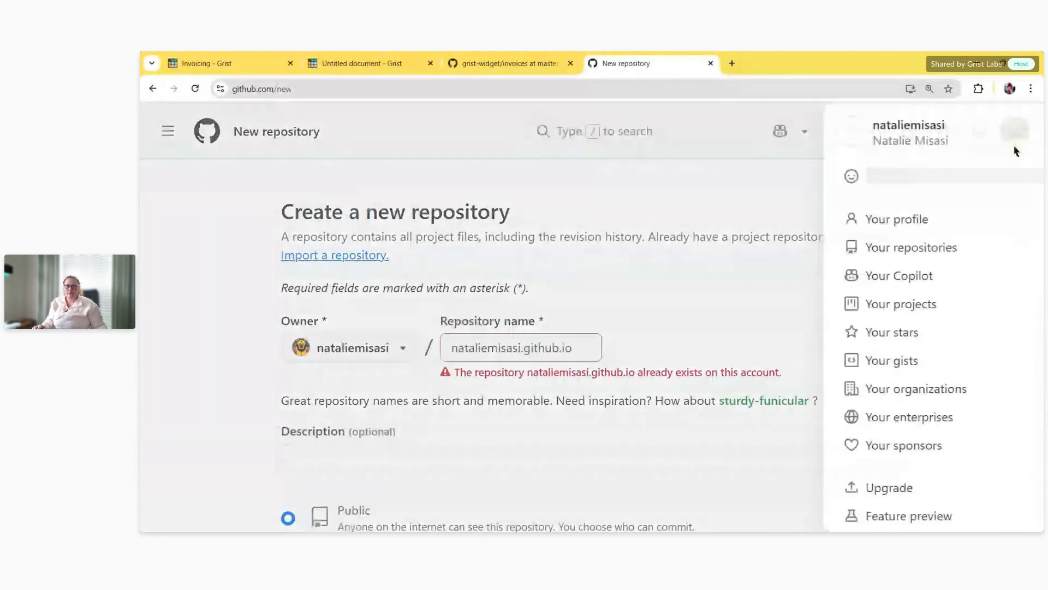
left_click(907, 253)
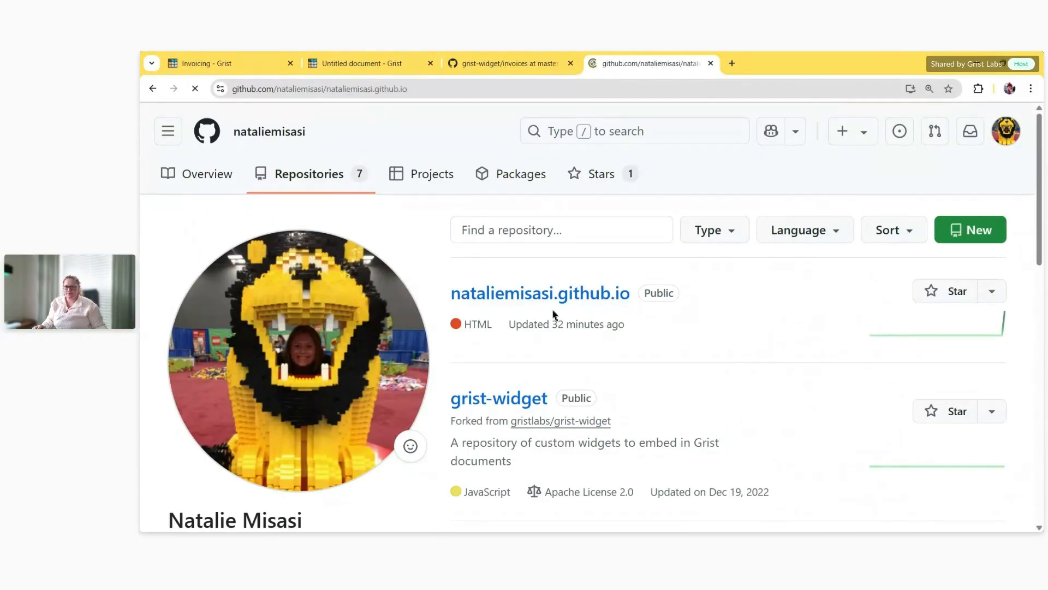
left_click(553, 298)
scroll(535, 300, "down", 1)
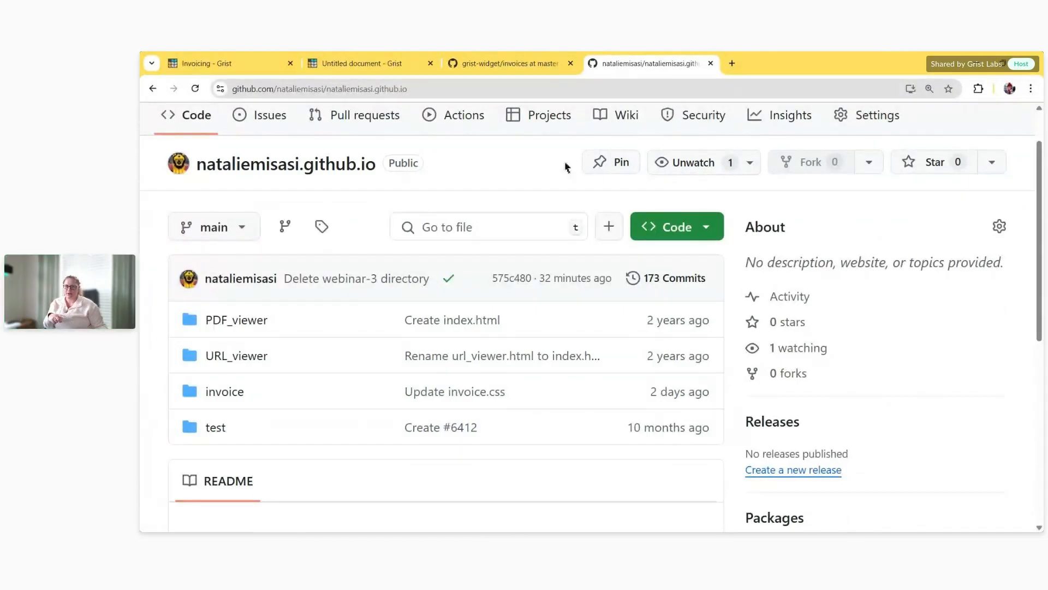
Download the raw exampleData.js file from the invoices folder of grist-widget and return to the folder listing
left_click(506, 77)
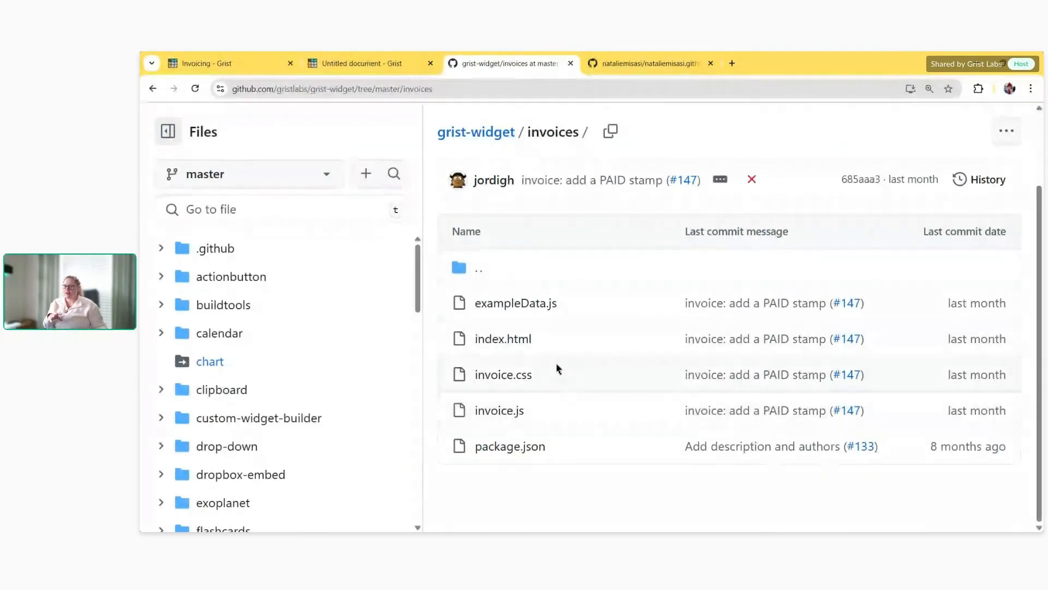
left_click(551, 305)
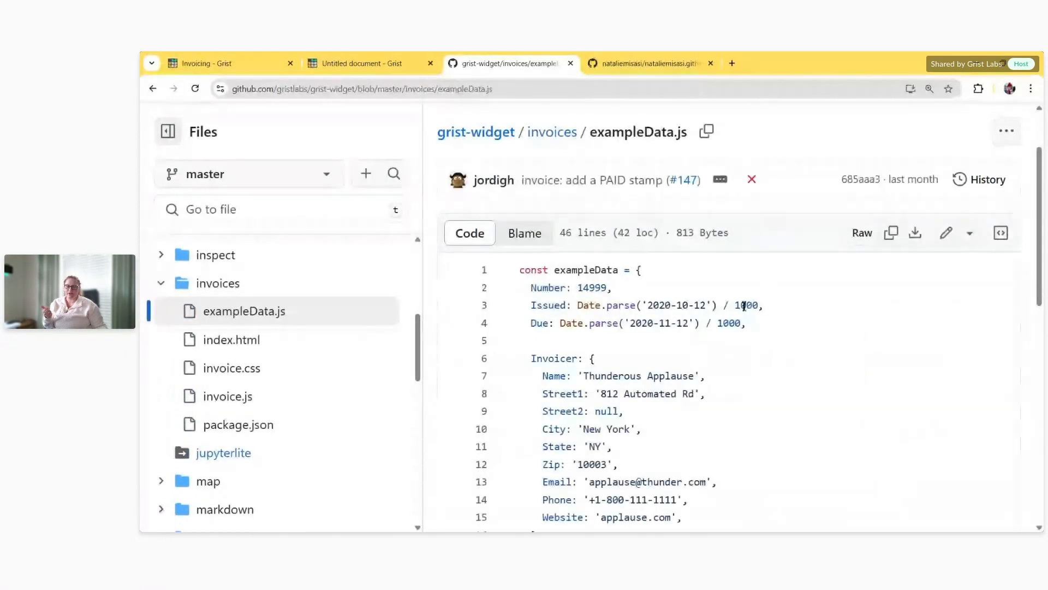
left_click(915, 236)
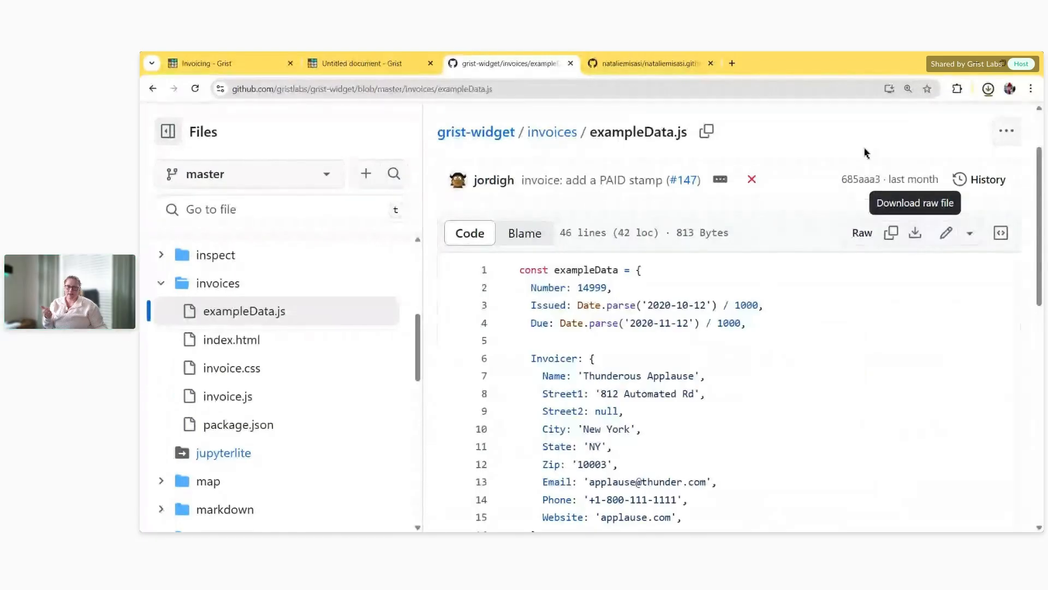
left_click(153, 89)
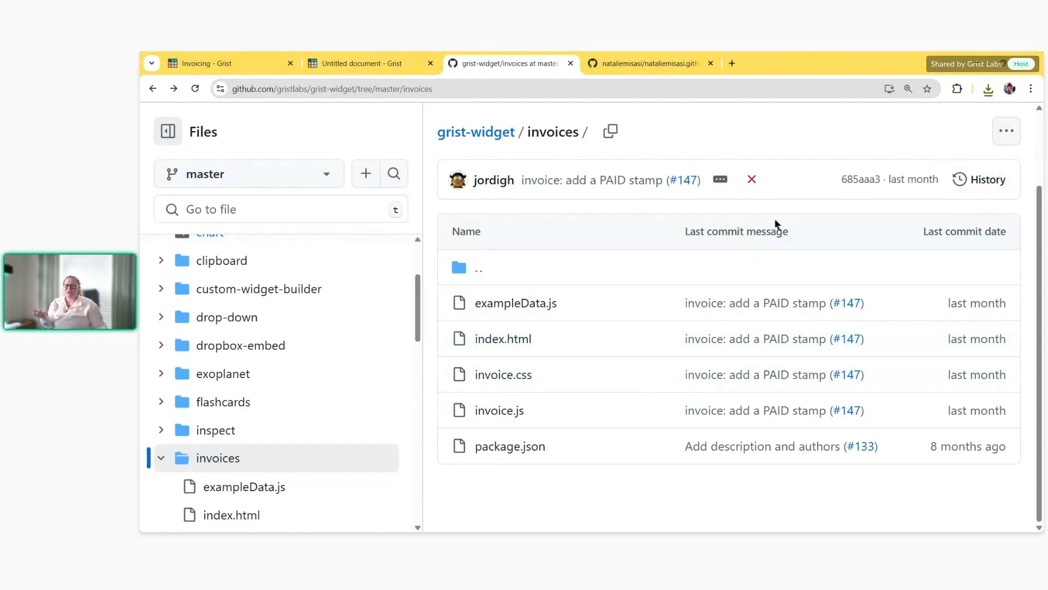
Examine the clone and download options and the folder list of the grist-widget repository, and reopen its invoices folder
left_click(496, 136)
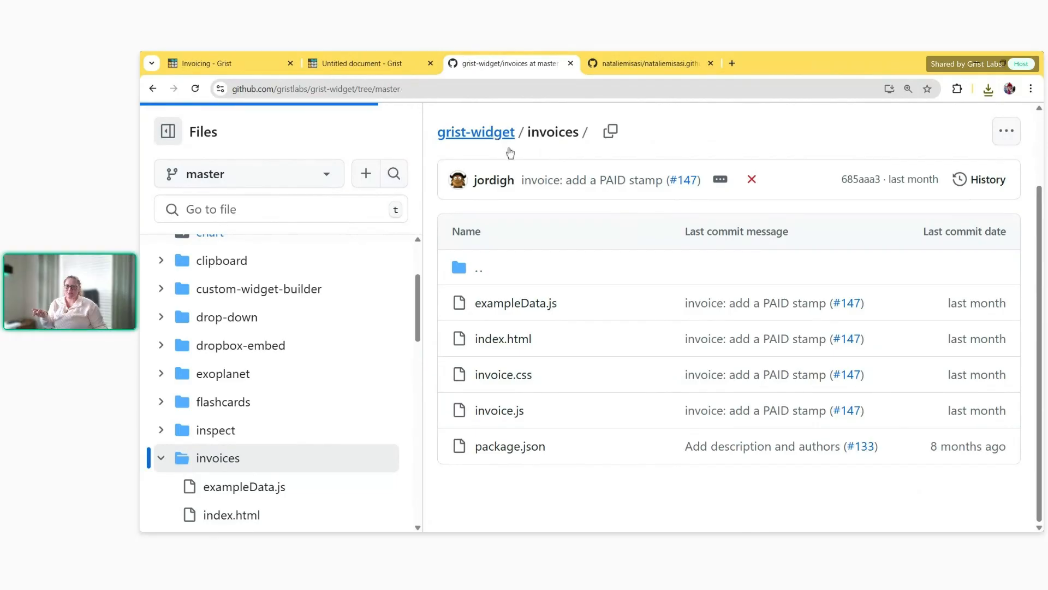
scroll(585, 241, "down", 1)
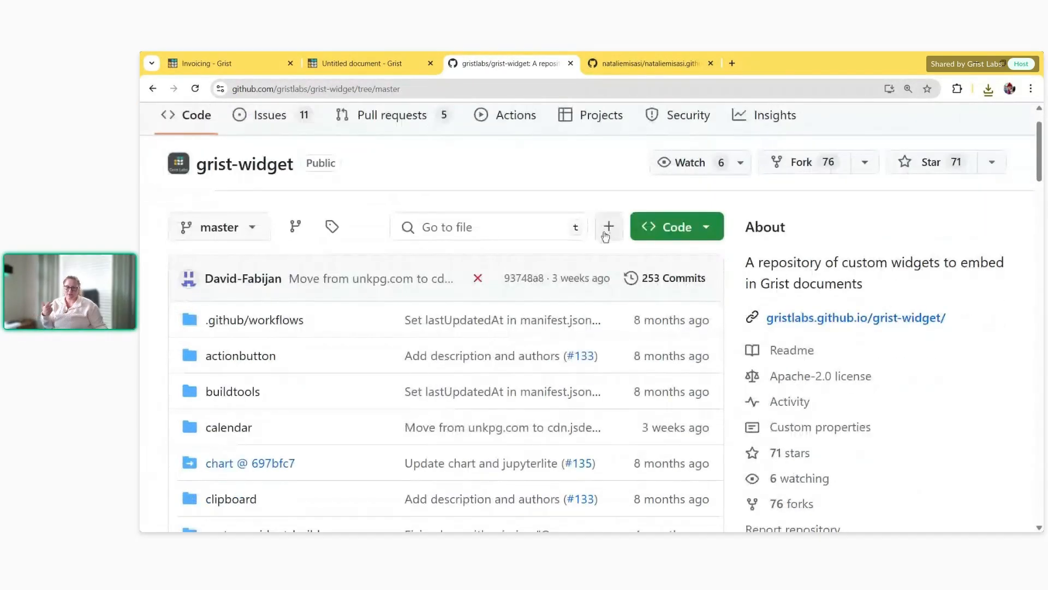
left_click(681, 230)
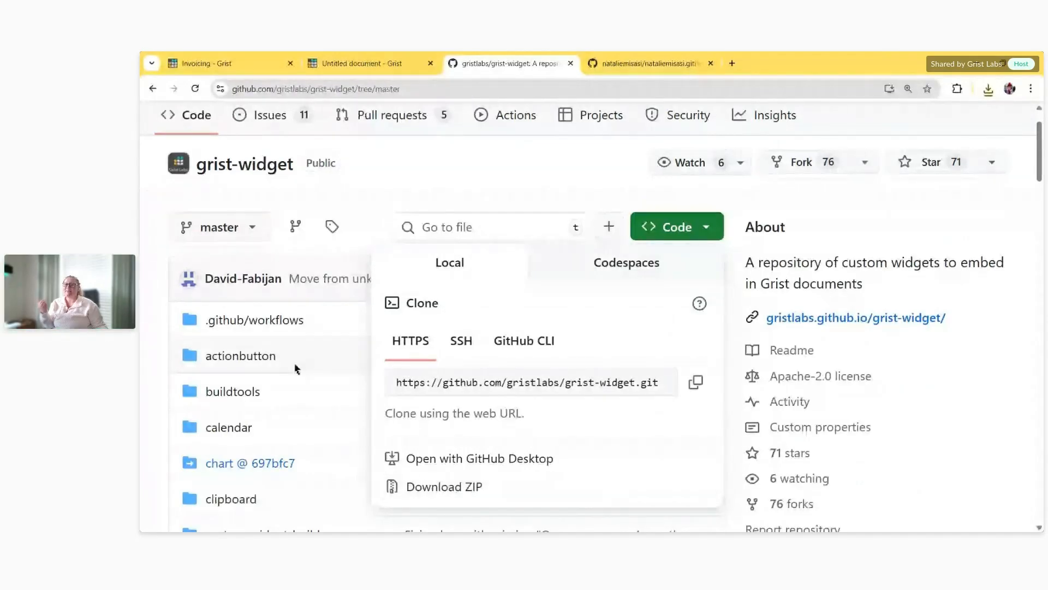
scroll(301, 368, "down", 6)
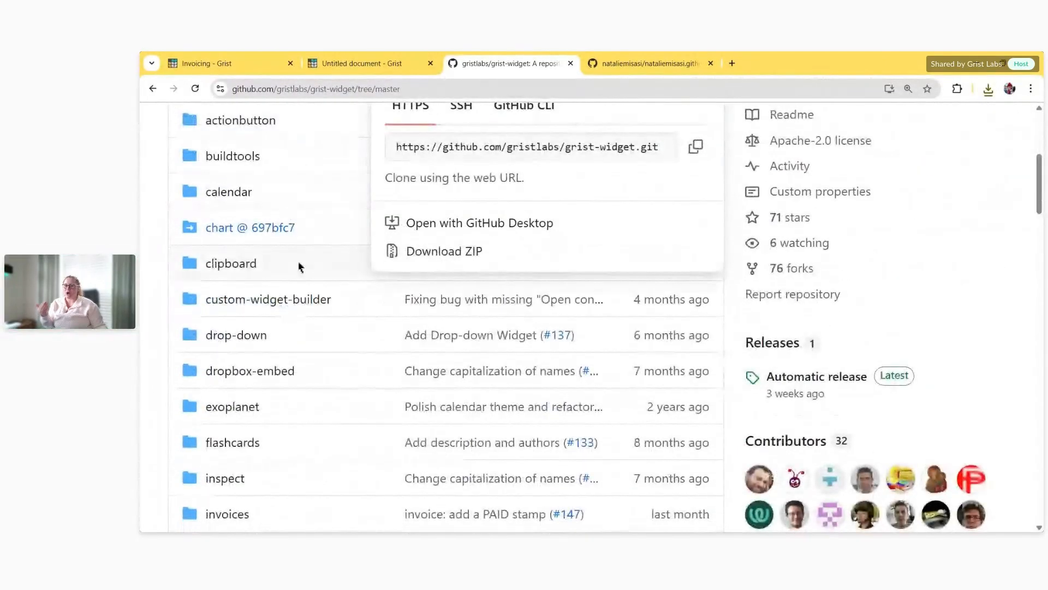
scroll(310, 332, "down", 3)
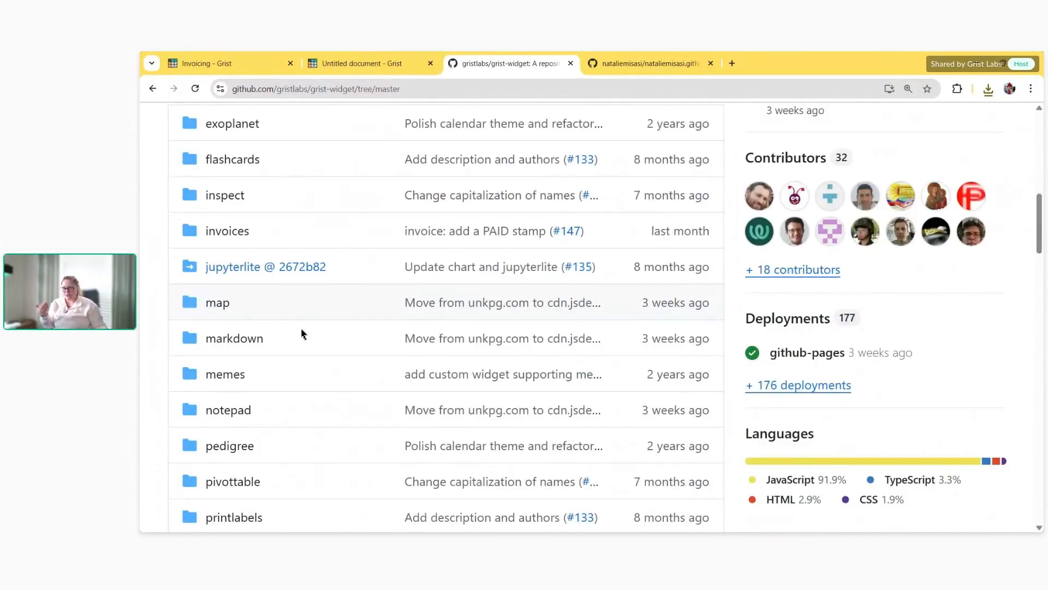
scroll(304, 357, "up", 2)
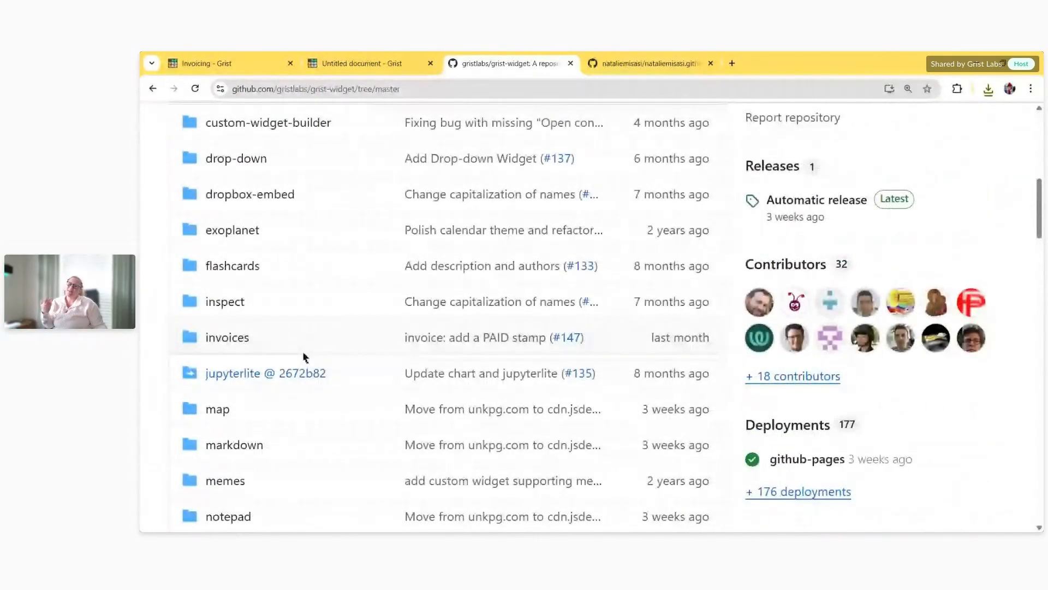
scroll(238, 345, "up", 8)
scroll(279, 373, "down", 4)
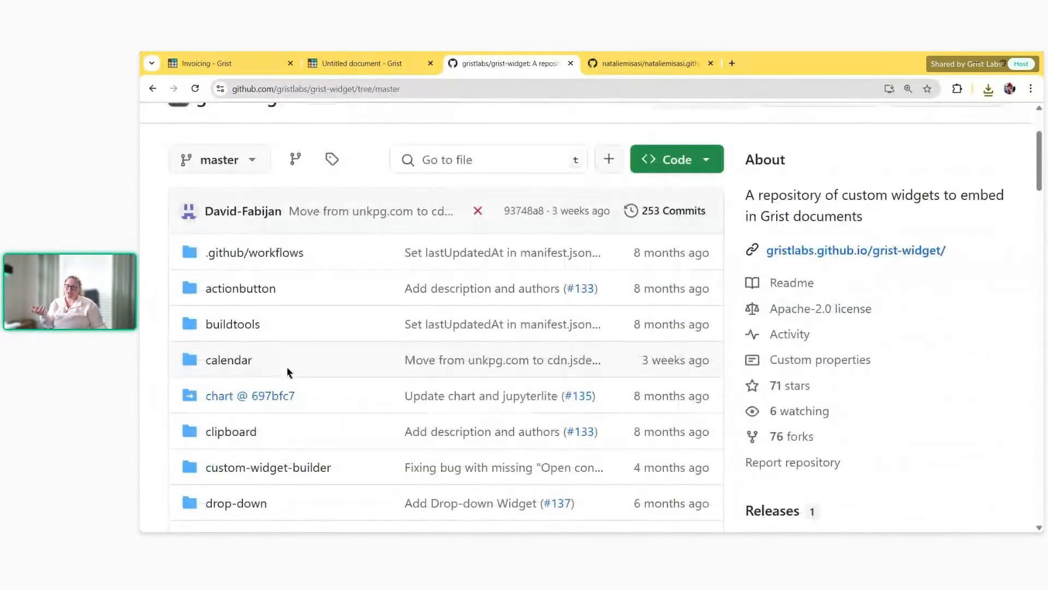
scroll(280, 372, "down", 3)
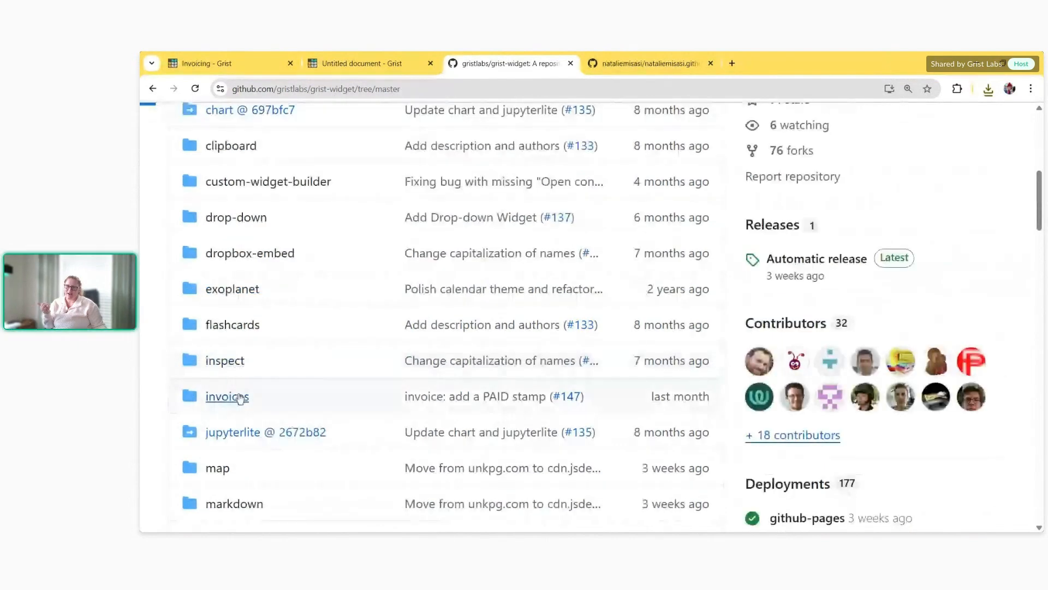
left_click(240, 396)
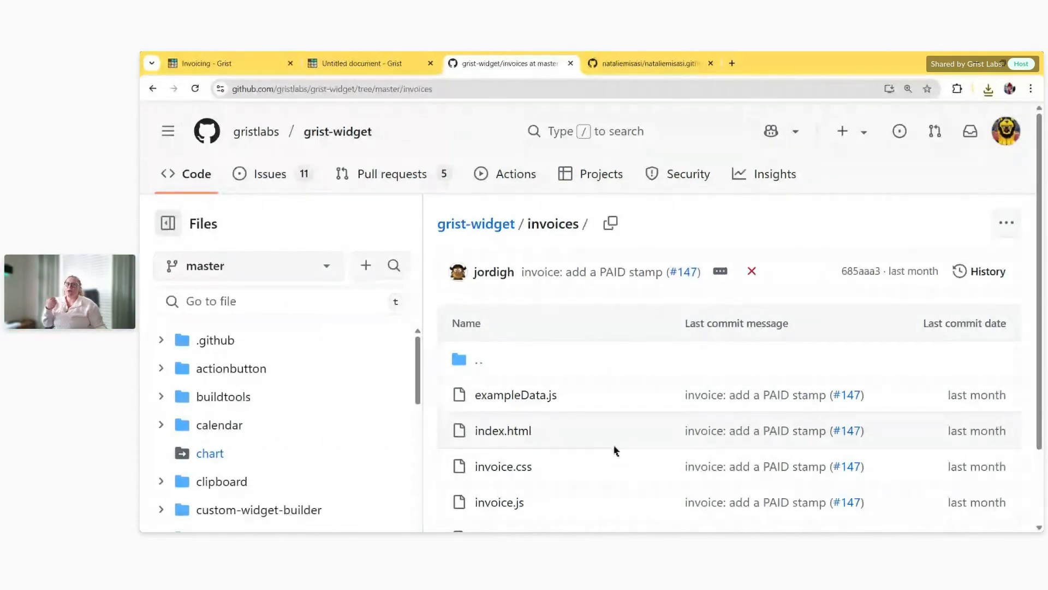
Create a file named junk inside a new invoice-webinar folder in the github.io repository and commit it to the main branch
left_click(619, 66)
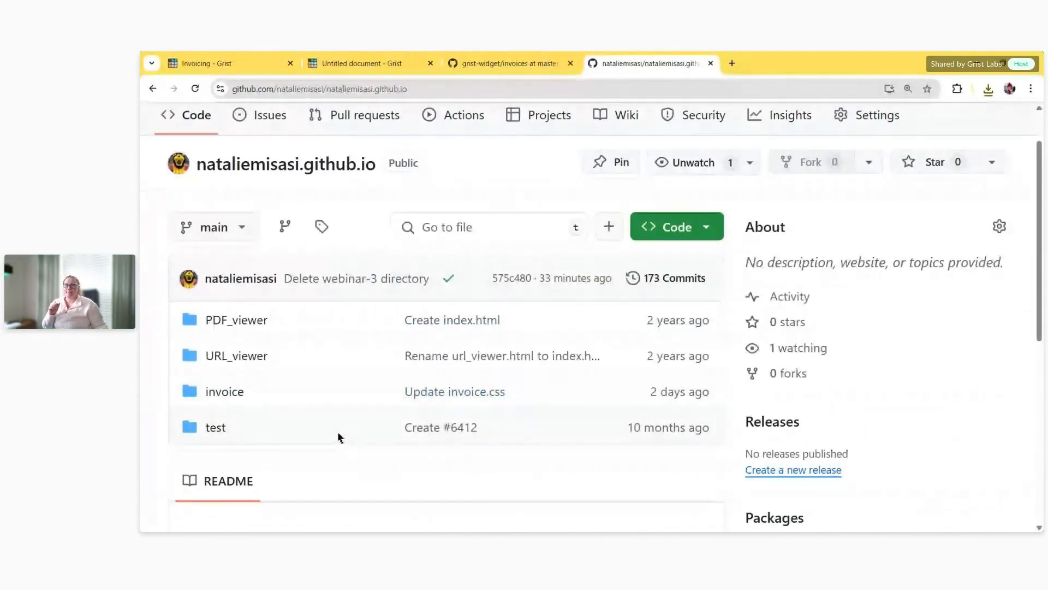
left_click(612, 227)
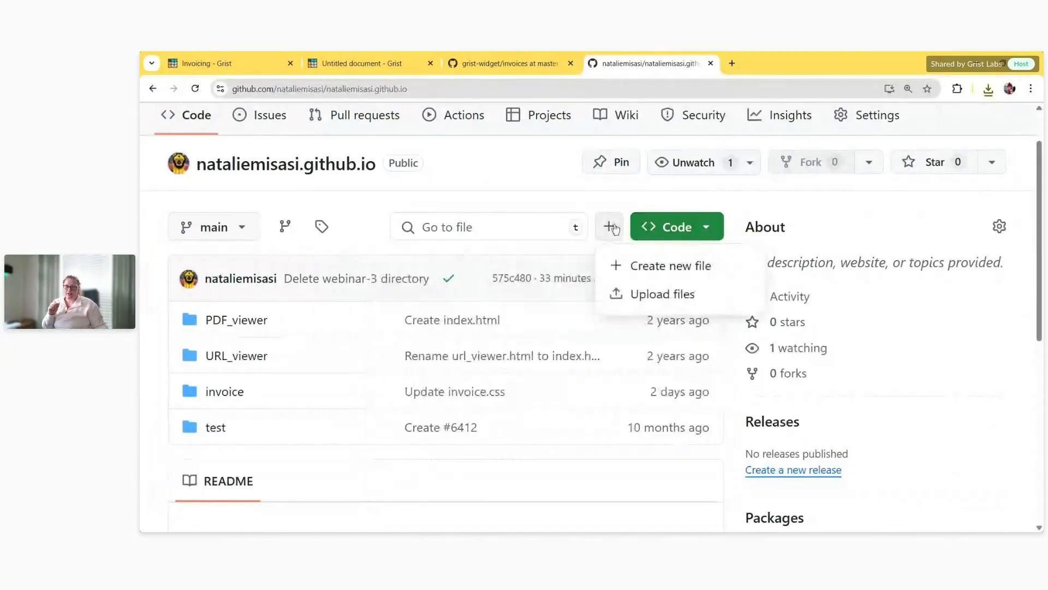
left_click(646, 267)
left_click(395, 225)
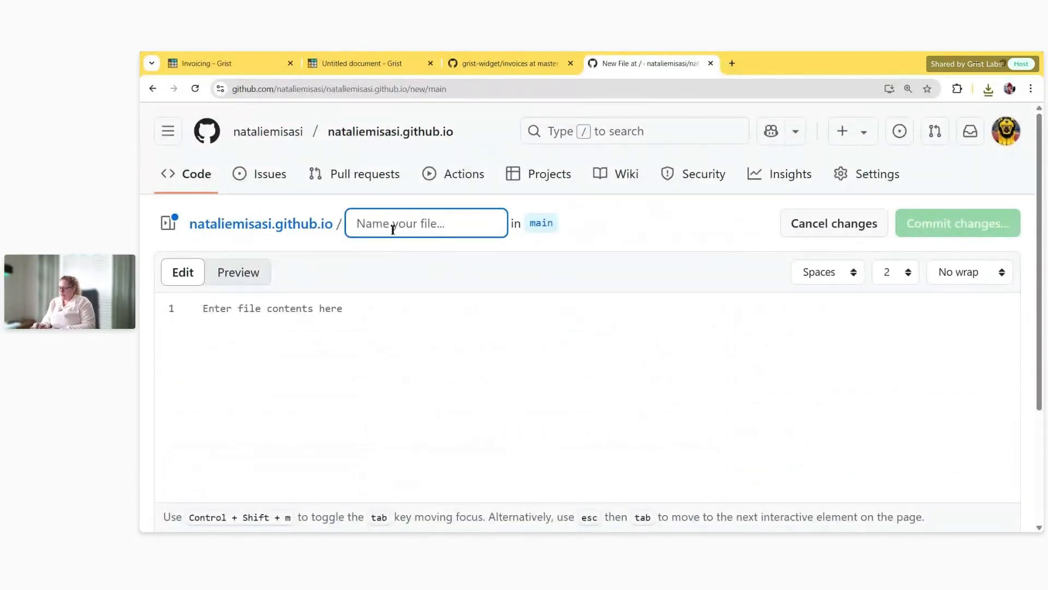
type("invoice-webinar")
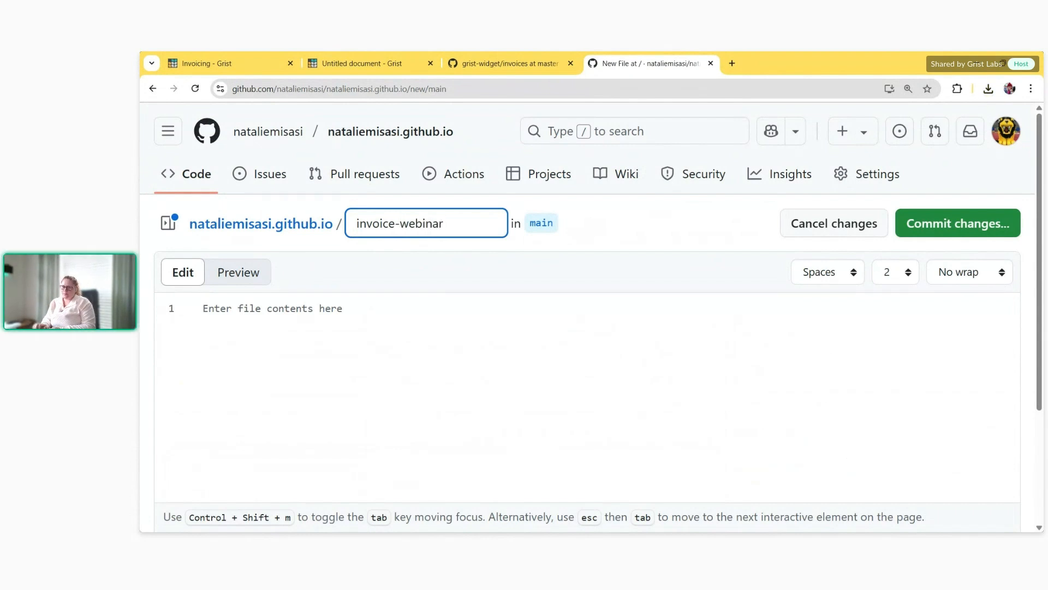
type("/")
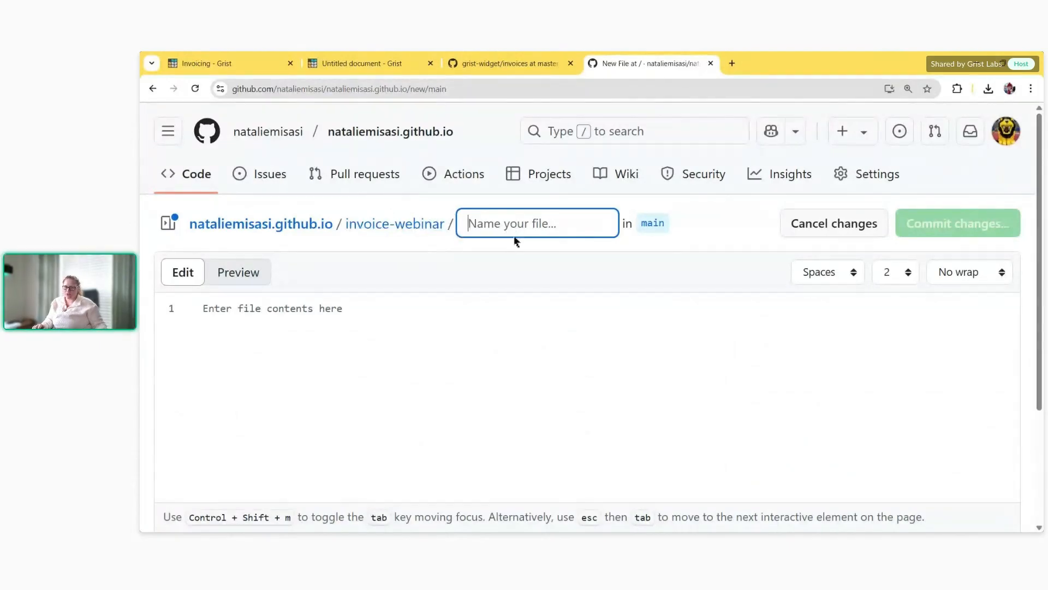
type("junk")
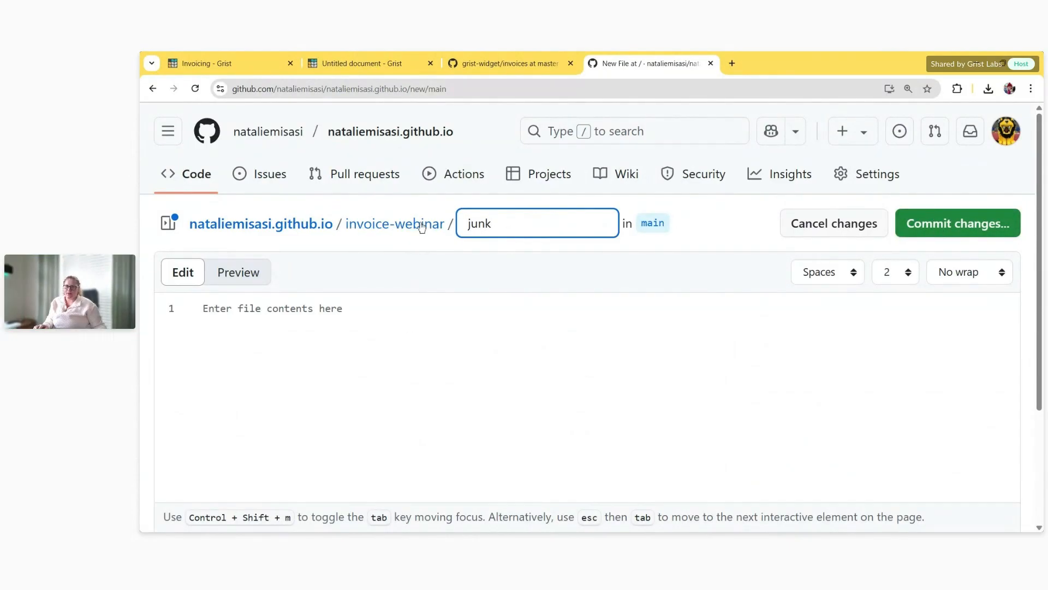
left_click(960, 232)
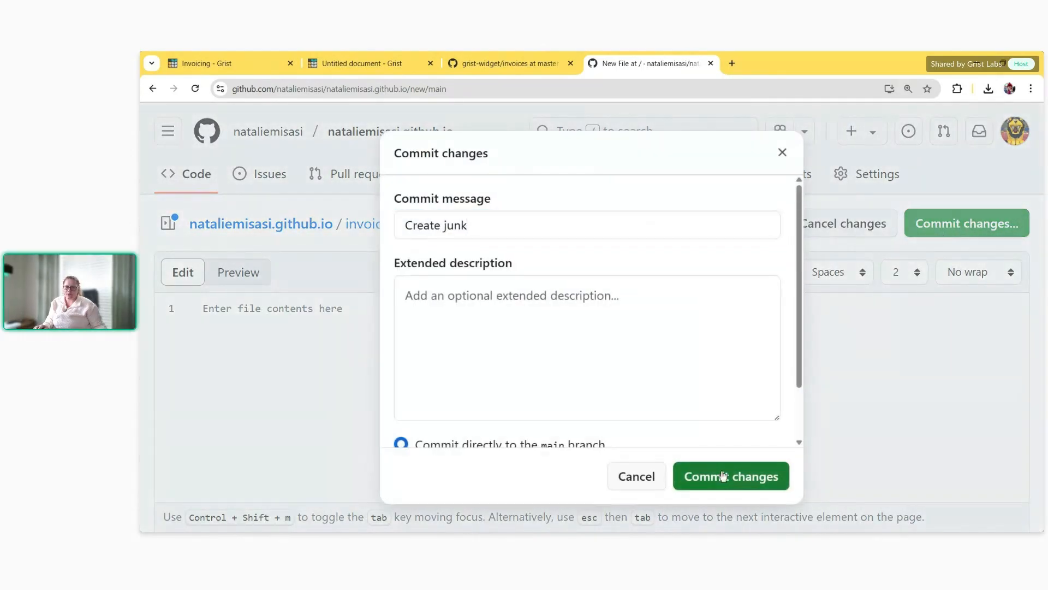
left_click(721, 475)
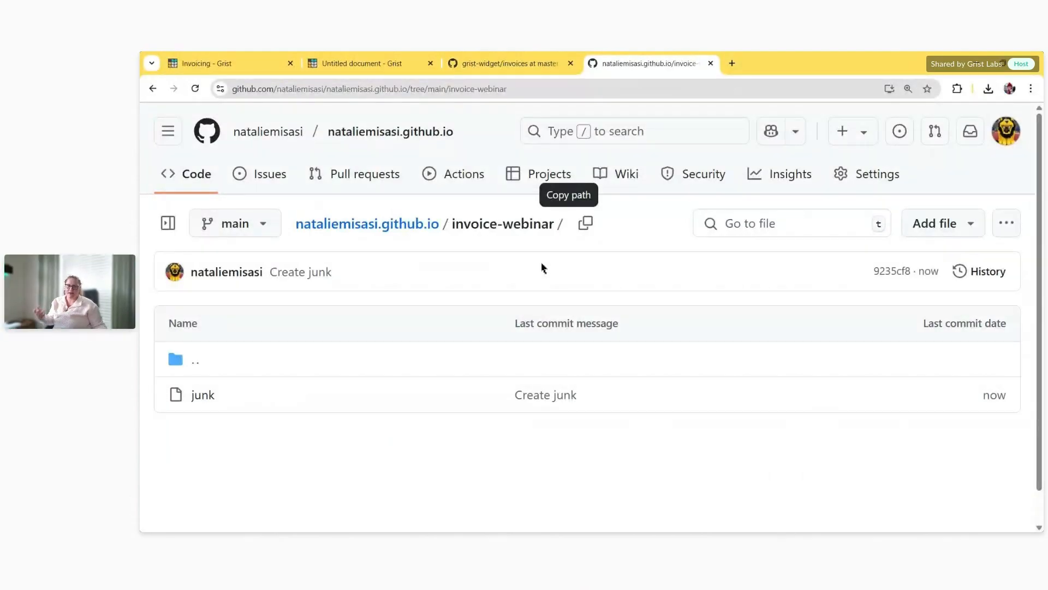
Upload exampleData.js, index (1).html, invoice.css, invoice.js and package.json to the invoice-webinar folder and commit them directly to the main branch
left_click(972, 223)
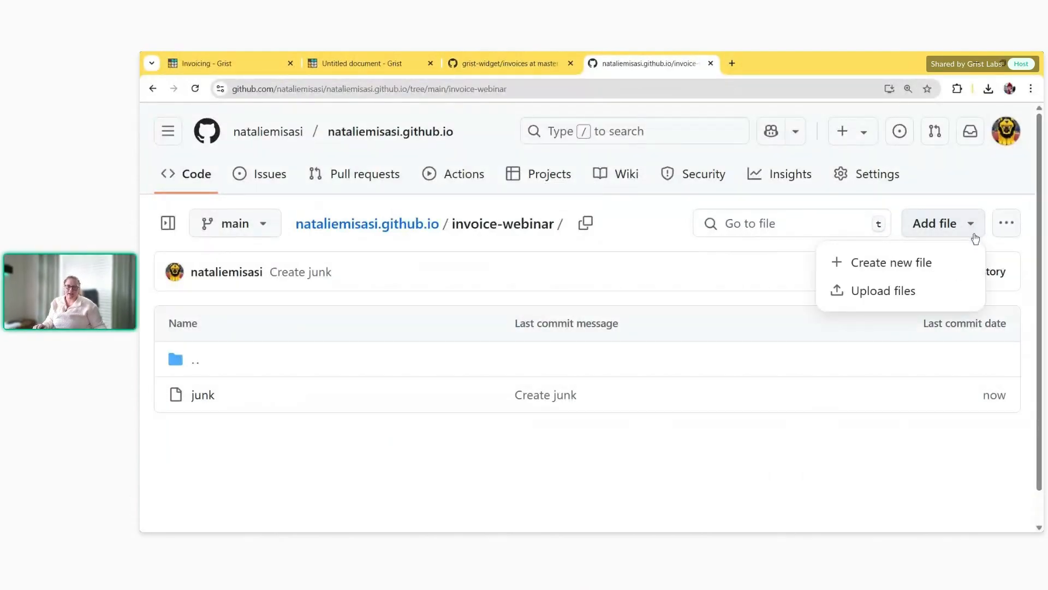
left_click(886, 300)
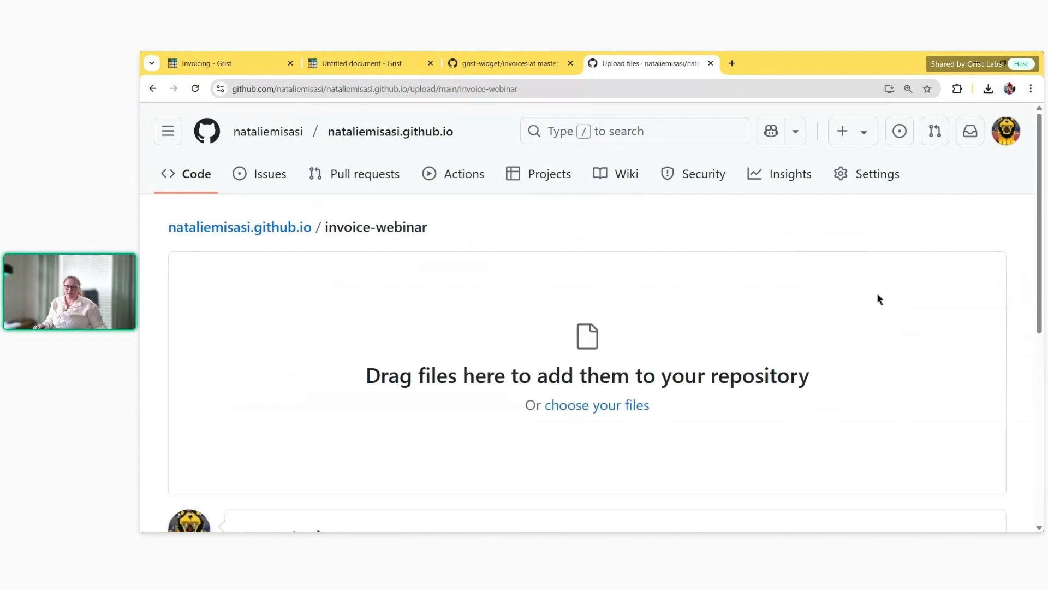
left_click(623, 412)
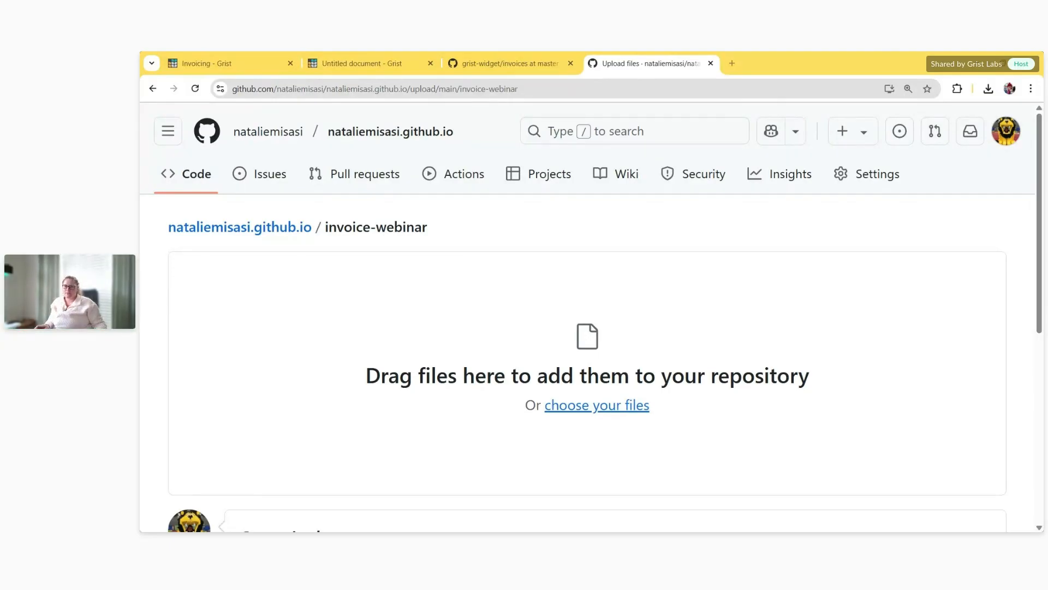
left_click(658, 451)
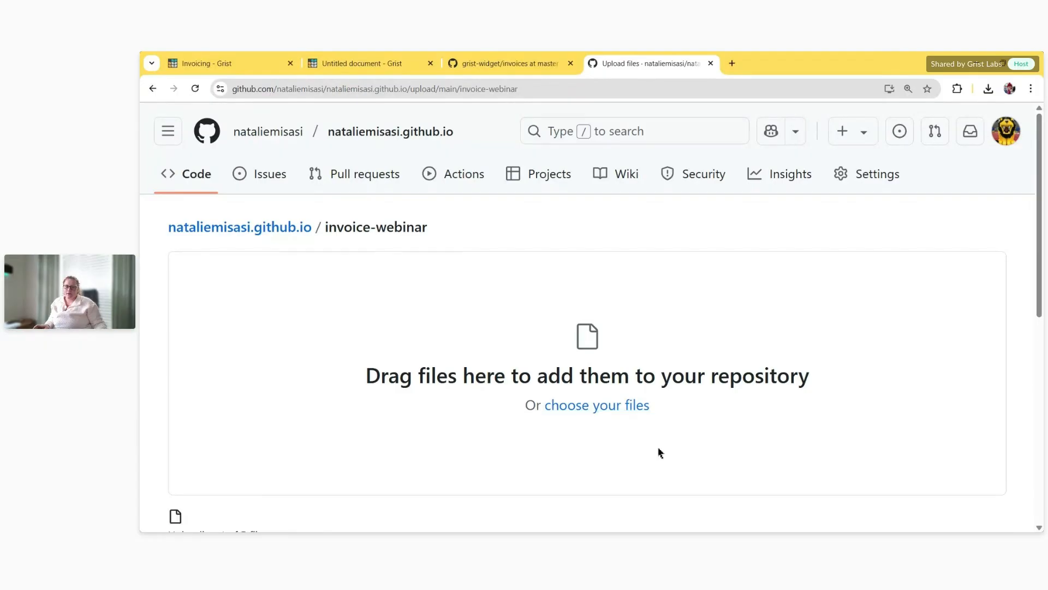
scroll(642, 378, "down", 4)
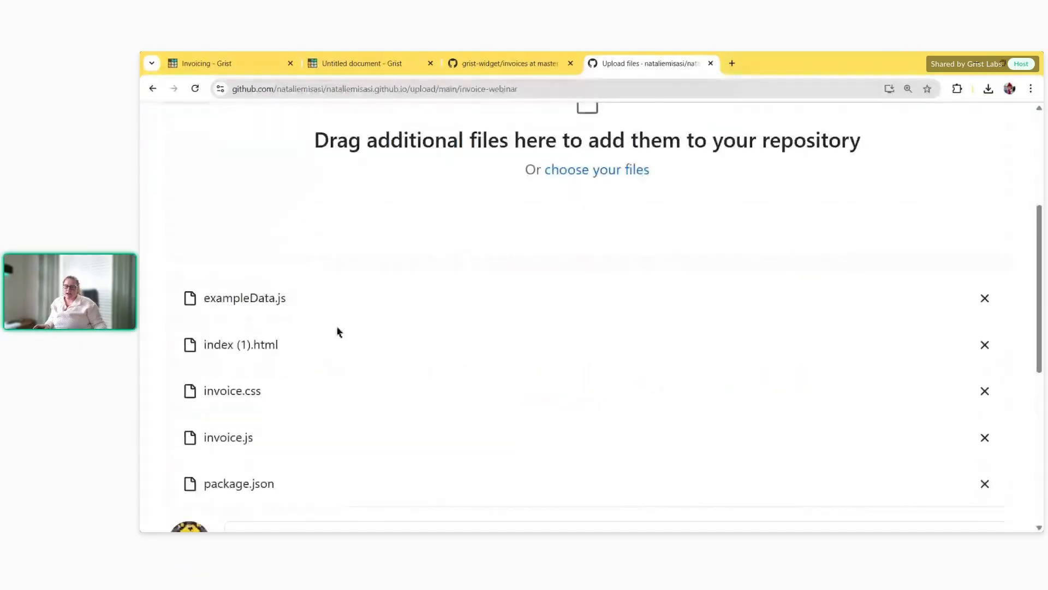
scroll(385, 429, "down", 3)
scroll(389, 394, "down", 4)
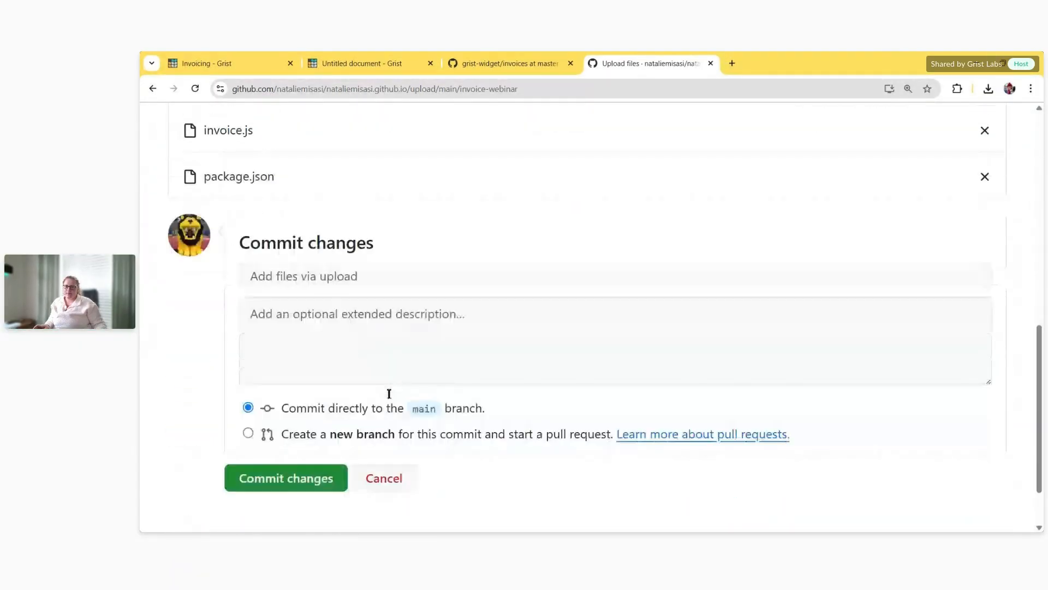
left_click(280, 402)
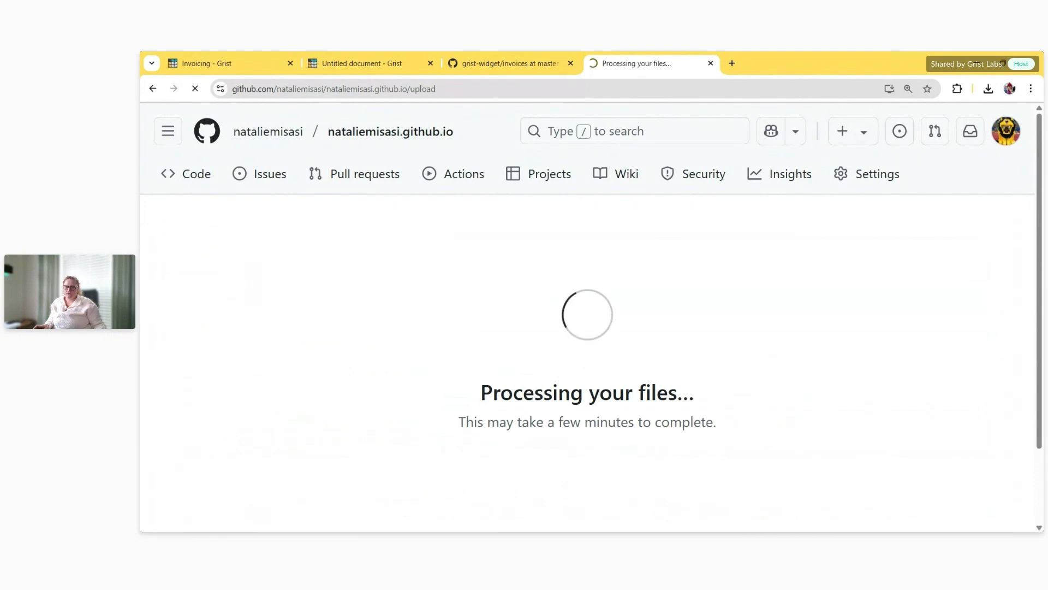
Delete the junk placeholder file from the invoice-webinar folder and commit the deletion
scroll(335, 367, "down", 3)
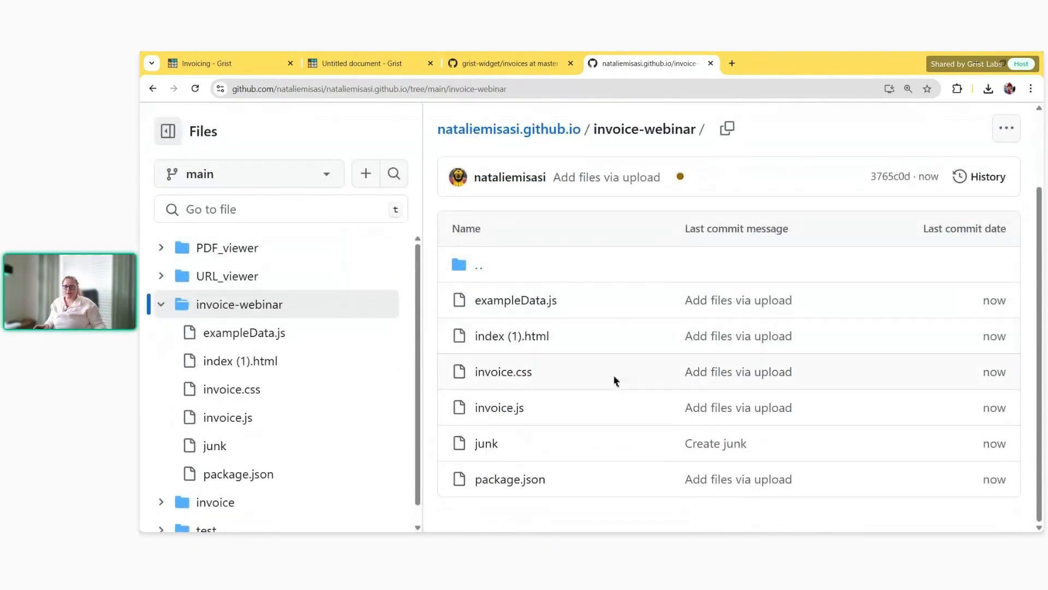
left_click(487, 444)
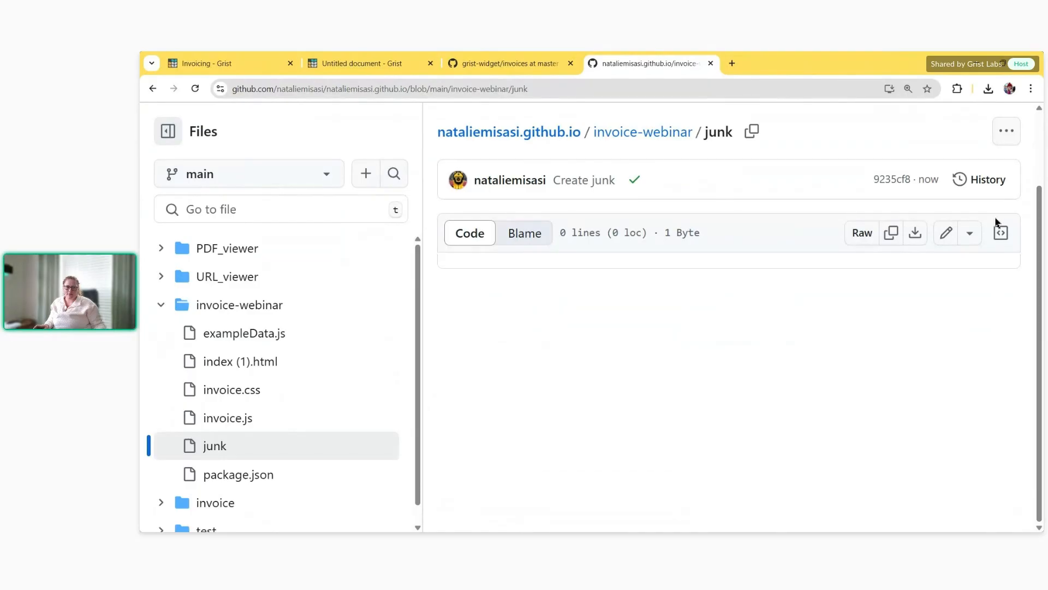
left_click(1006, 131)
scroll(922, 338, "down", 2)
scroll(887, 362, "down", 2)
left_click(882, 363)
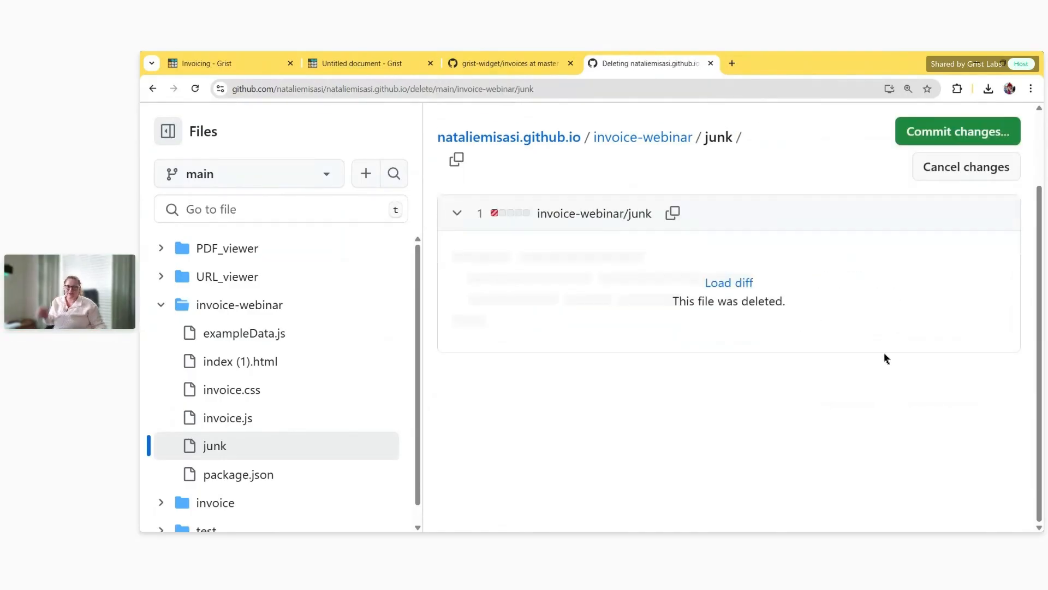
left_click(991, 134)
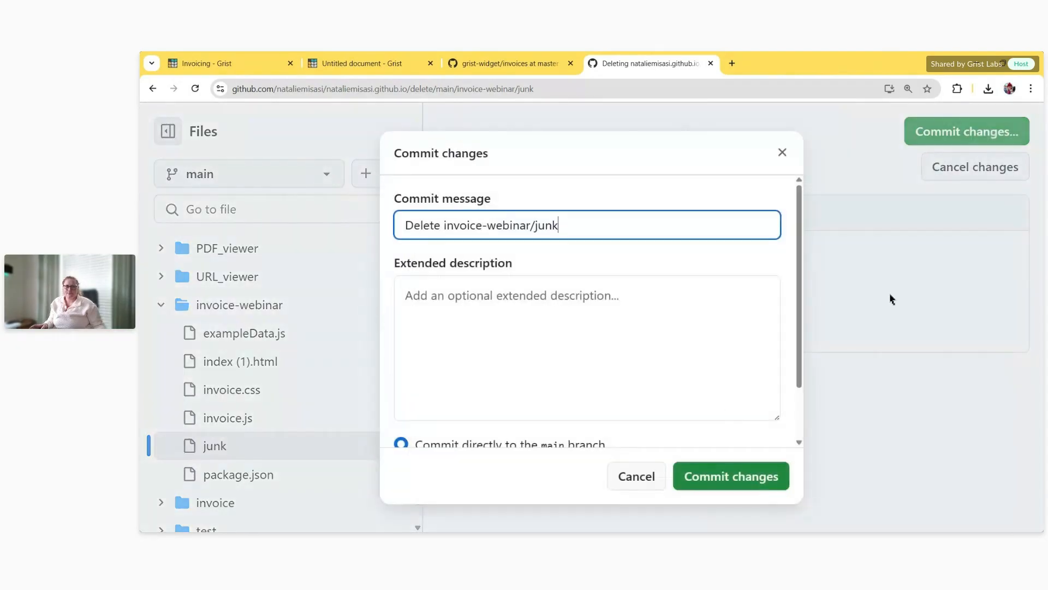
left_click(760, 479)
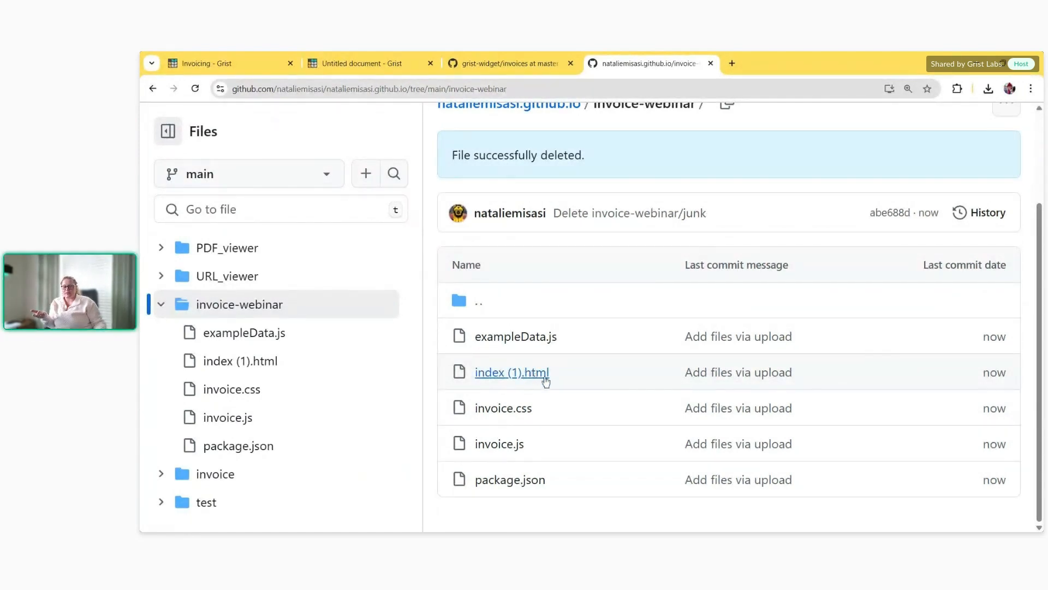
Rename index (1).html in the invoice-webinar folder to index.html and commit the change
left_click(545, 373)
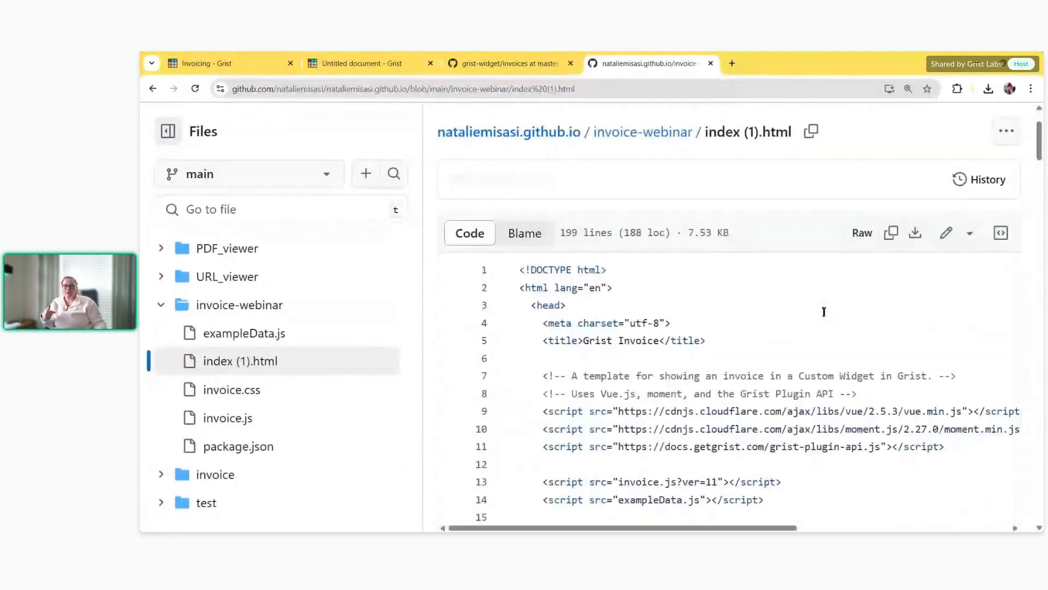
left_click(945, 240)
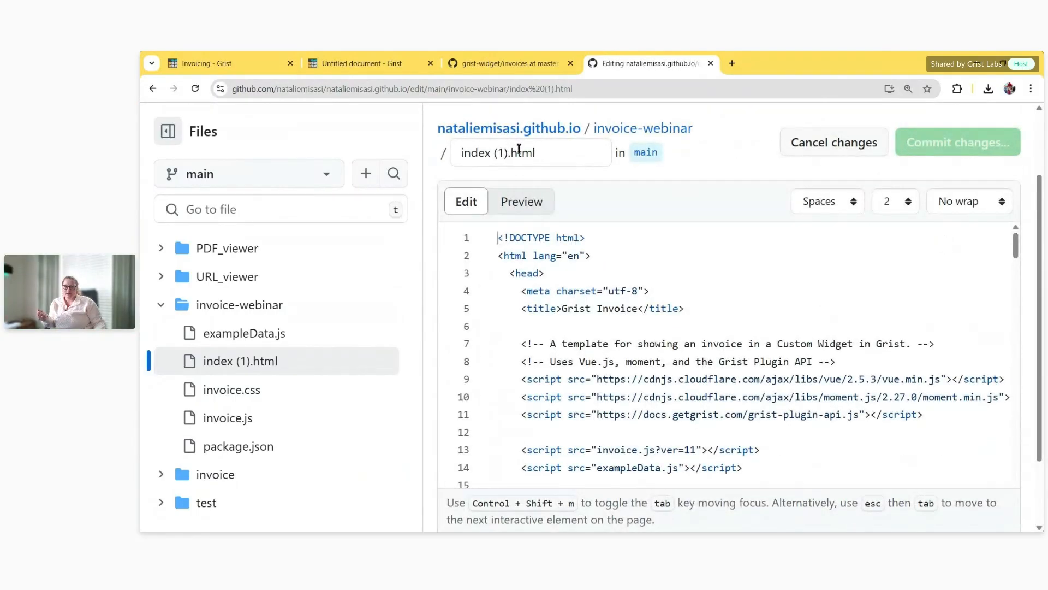
left_click(509, 157)
key("BackSpace")
key("BackSpace")
key("BackSpace")
key("BackSpace")
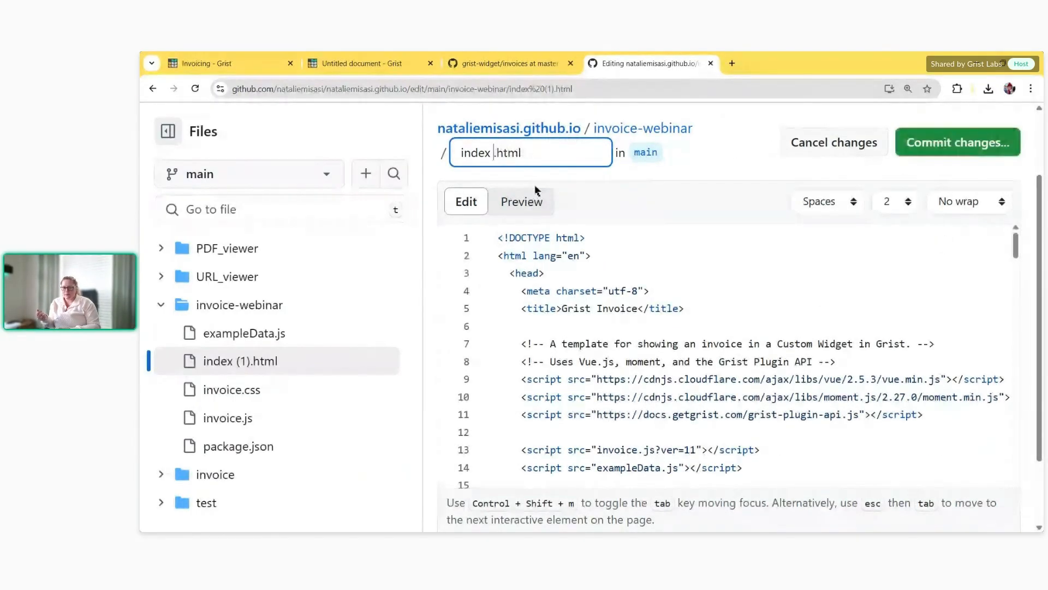
left_click(948, 150)
left_click(700, 478)
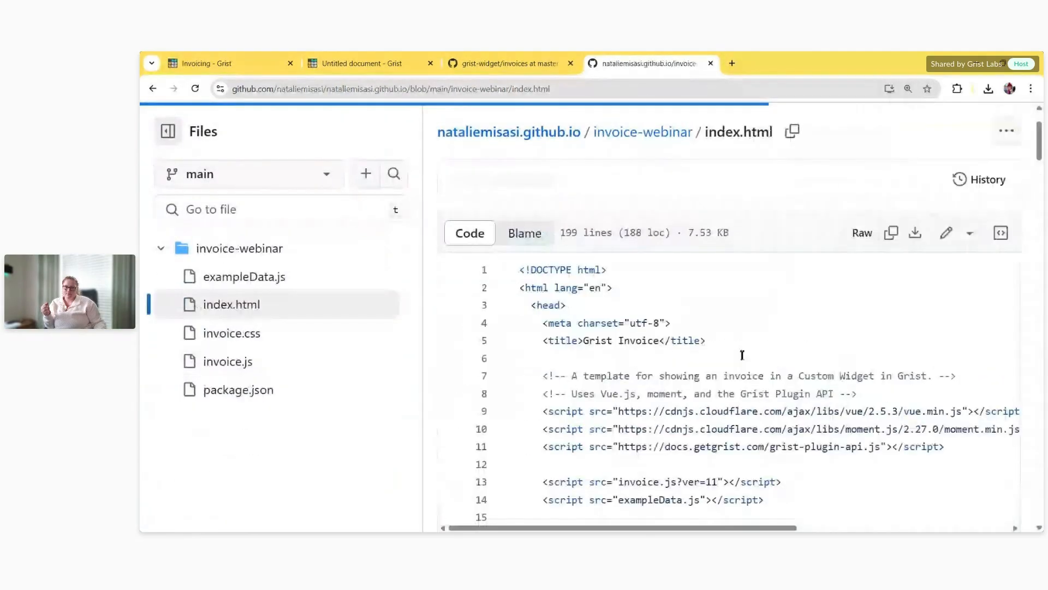
Return to the invoice-webinar folder and copy its full github.io path from the page heading
left_click(657, 132)
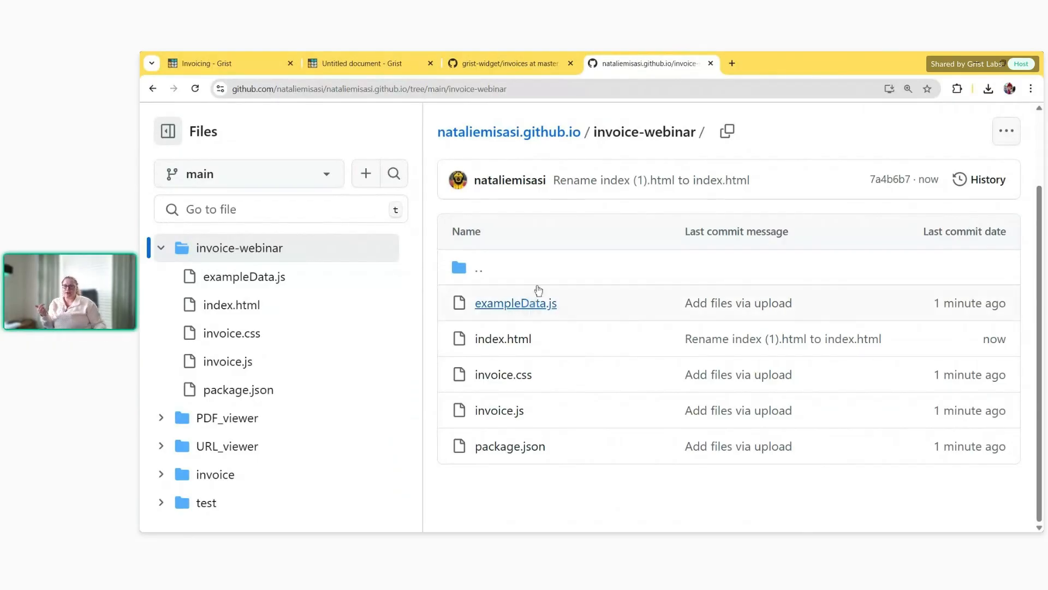
triple_click(481, 151)
left_click_drag(481, 151, 709, 131)
key("ctrl+c")
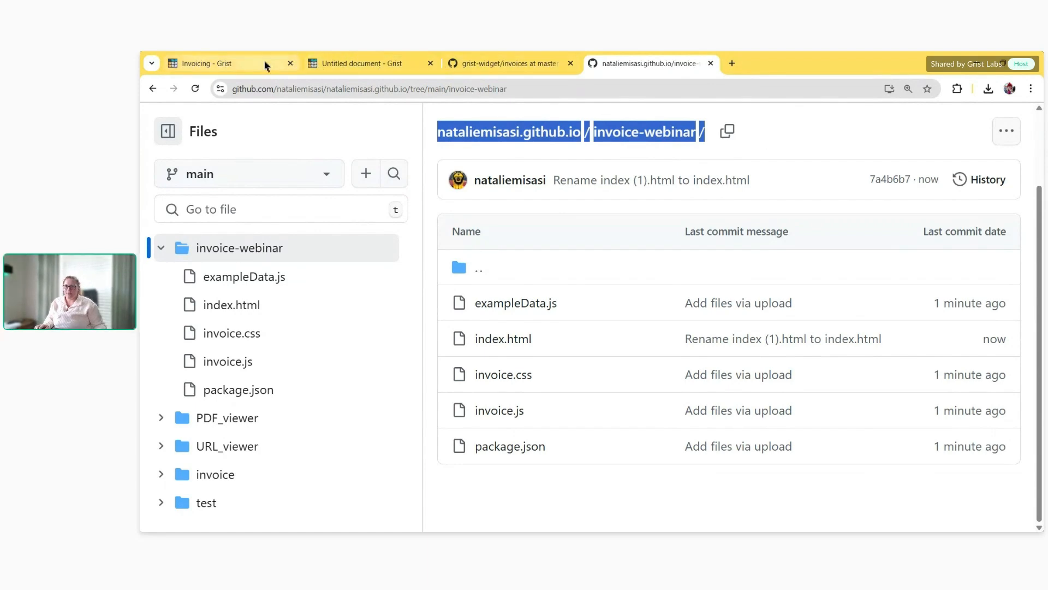
In the untitled Grist document, reopen the widget choice for the Invoices custom widget and enter the github.io invoice-webinar address as its Custom URL
left_click(358, 65)
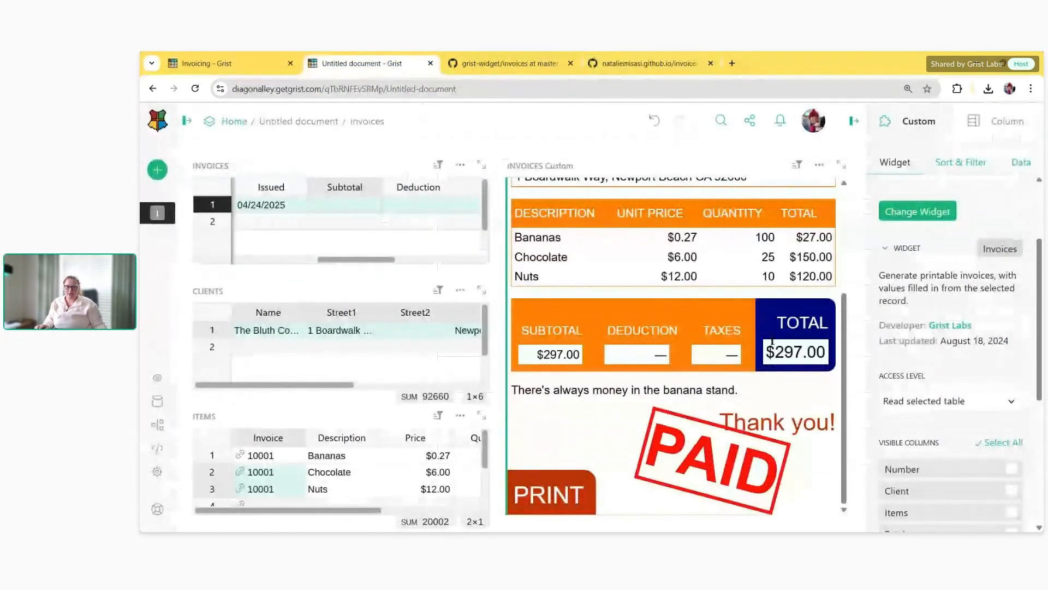
scroll(916, 332, "up", 1)
scroll(822, 327, "up", 1)
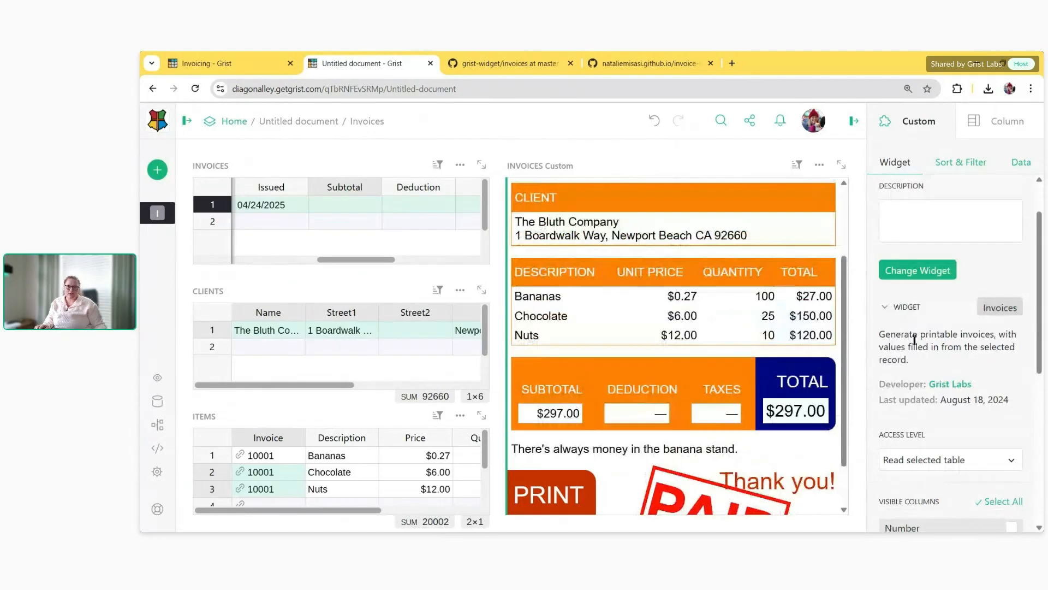
left_click(999, 308)
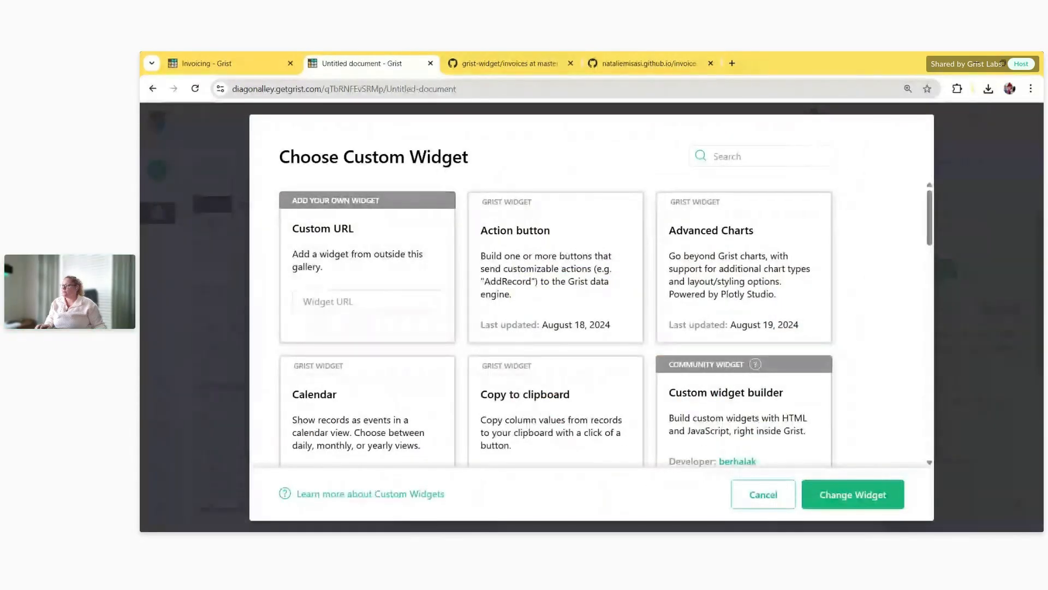
left_click(358, 301)
key("ctrl+v")
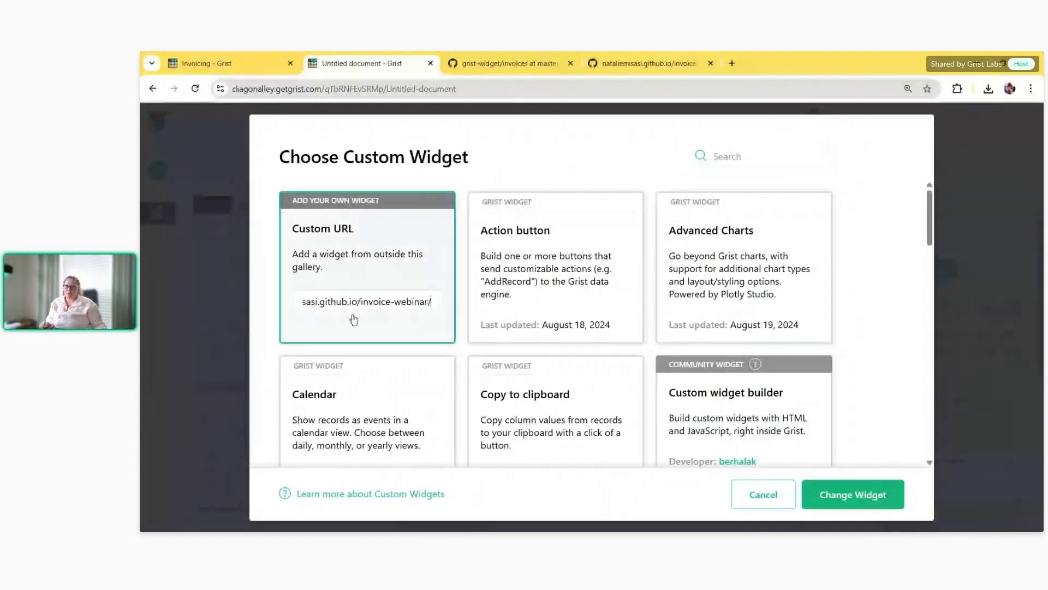
Check the https prefix, github.io domain and /invoice-webinar/ folder in the Custom URL and submit the widget change
left_click_drag(331, 304, 309, 301)
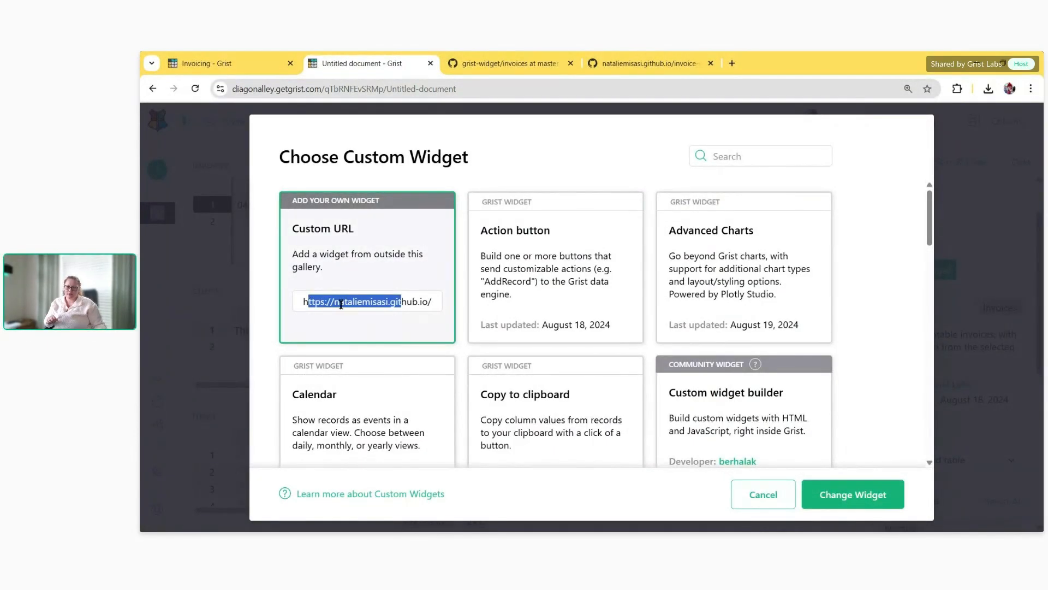
left_click_drag(335, 301, 386, 300)
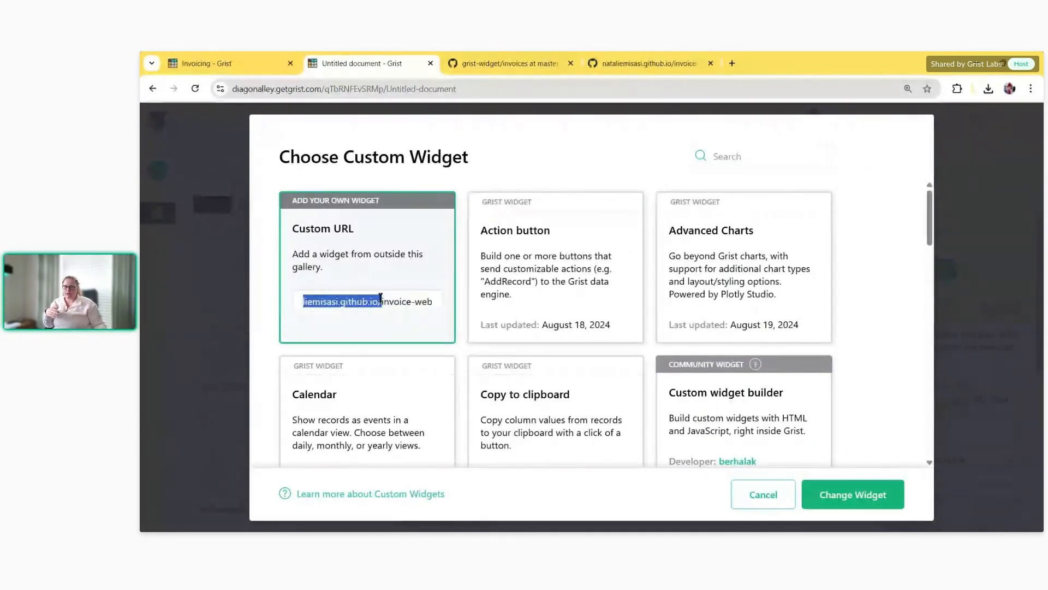
left_click(378, 301)
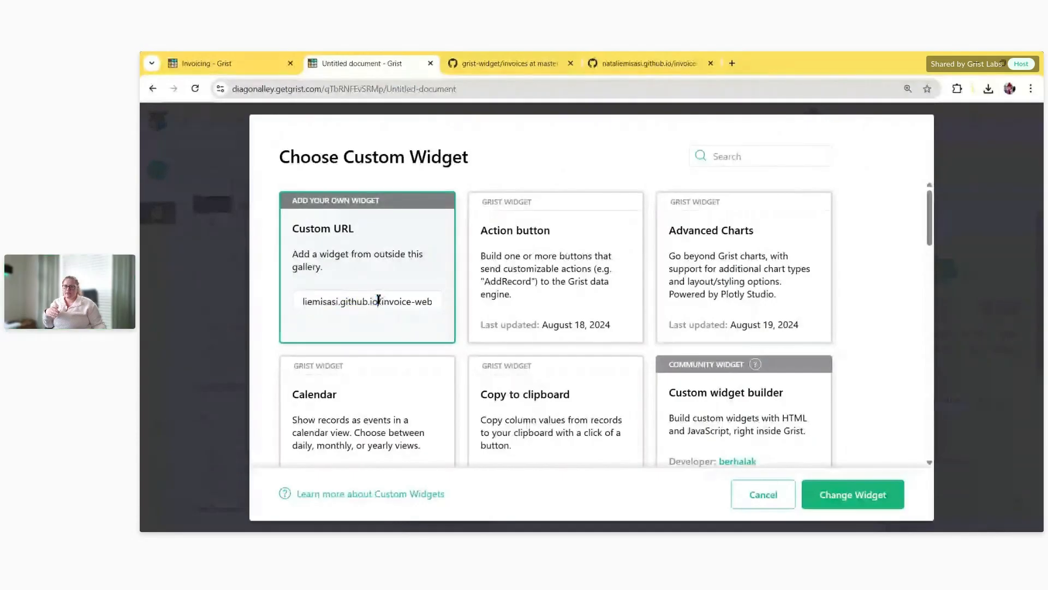
left_click_drag(378, 300, 442, 302)
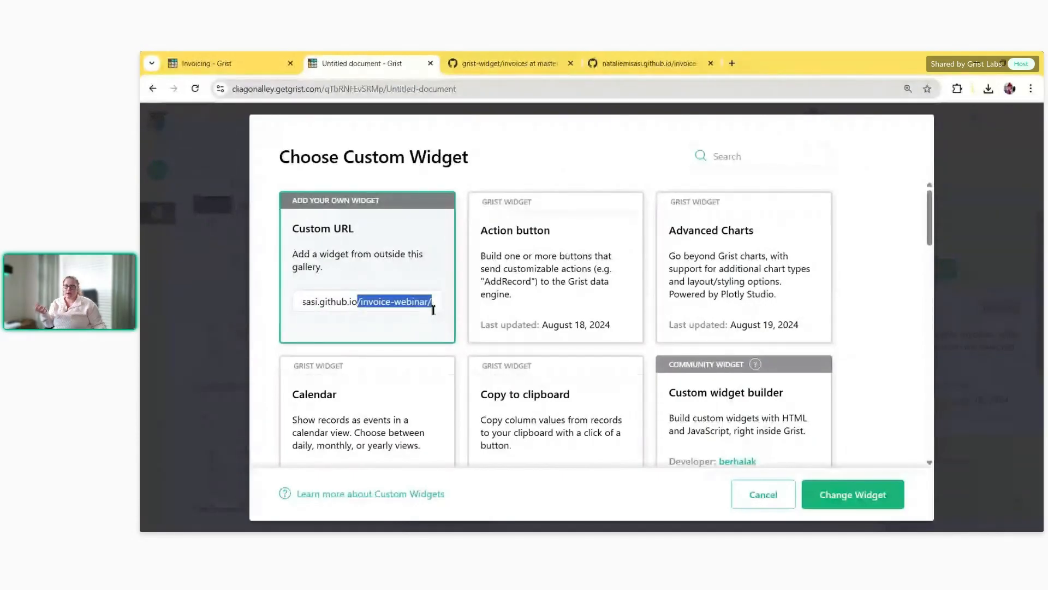
left_click(878, 499)
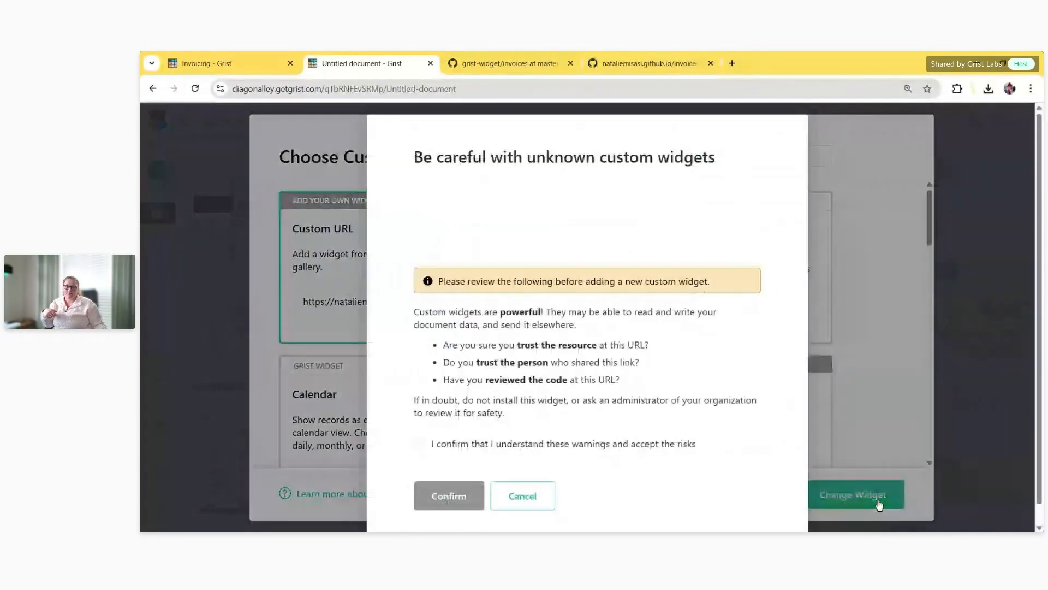
Accept the custom widget risk warning, add the widget, and preview its filled-out example invoice
left_click(470, 445)
left_click(466, 494)
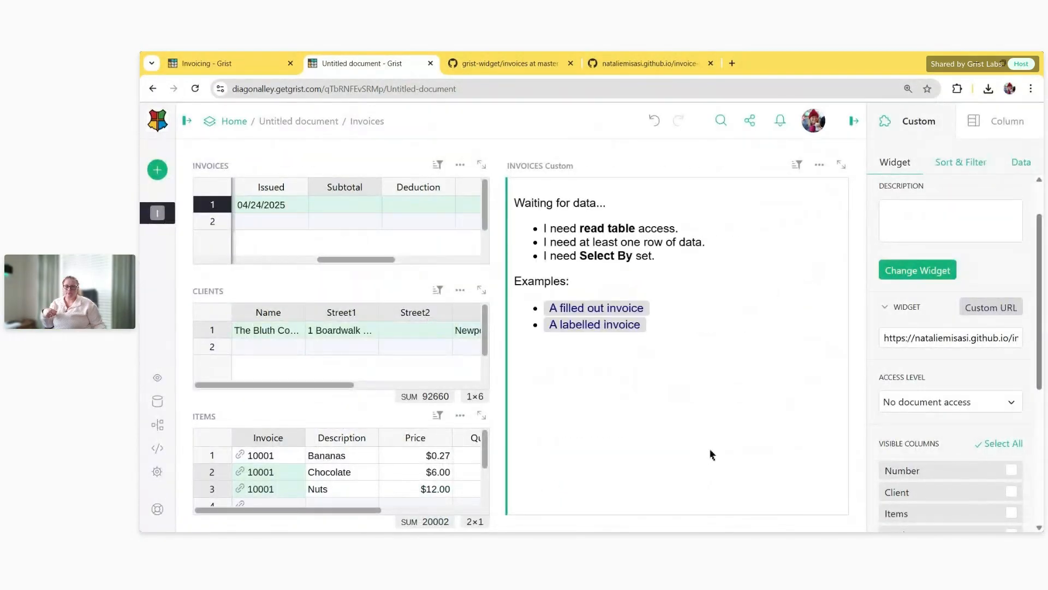
left_click(339, 203)
left_click(625, 303)
left_click(625, 309)
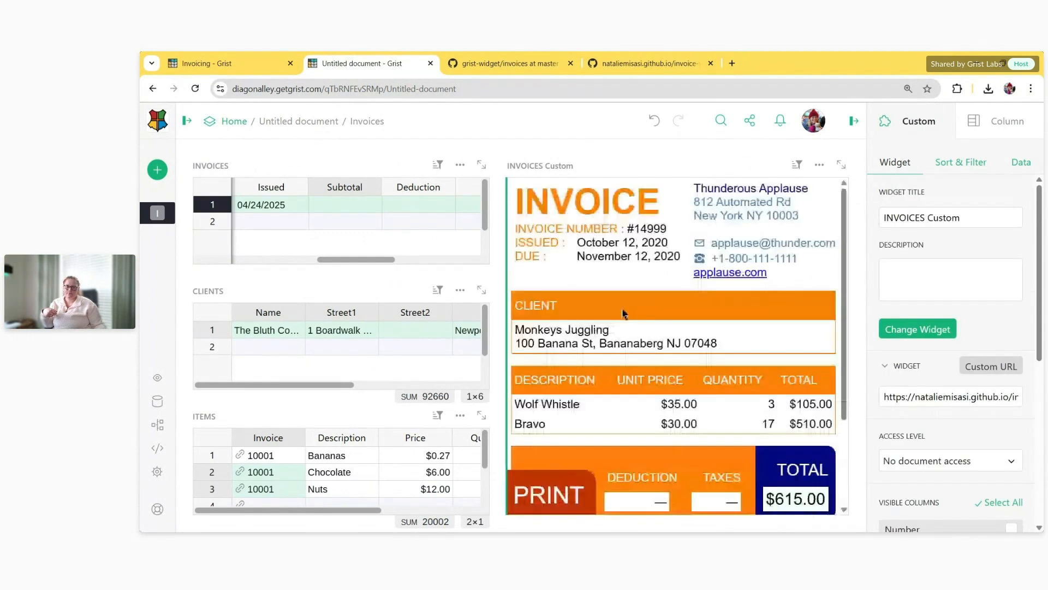
Set the custom invoice widget's access level to Read selected table and check the rendered invoice
scroll(916, 423, "down", 1)
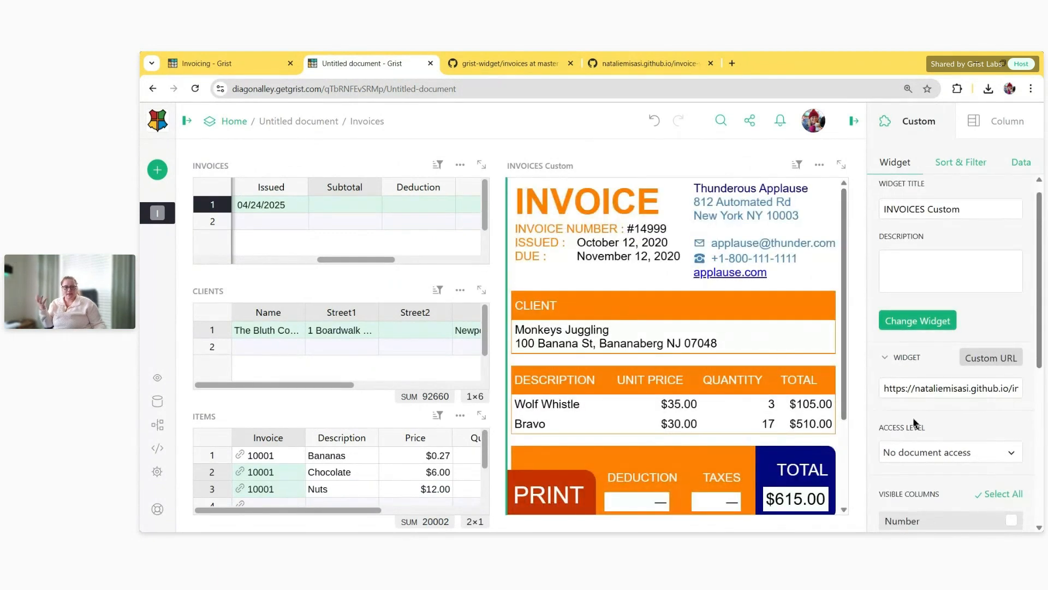
left_click(941, 401)
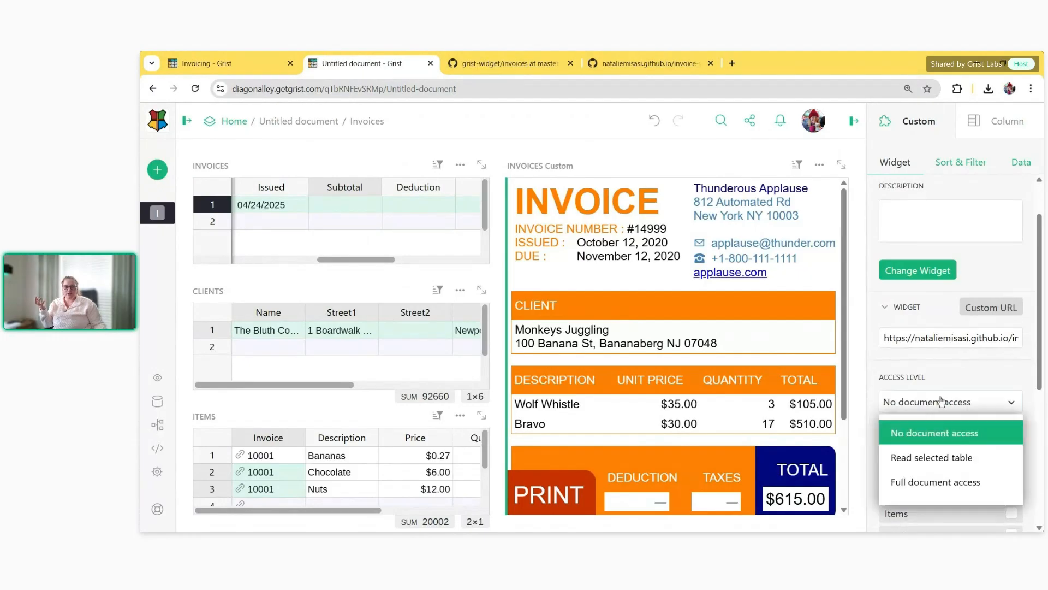
left_click(945, 457)
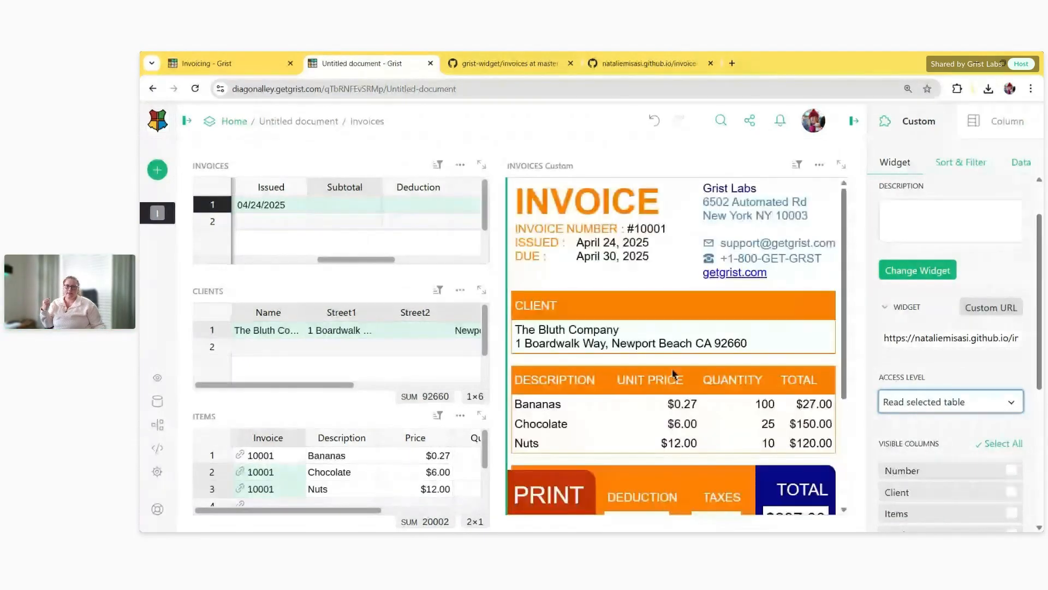
scroll(694, 351, "down", 1)
scroll(693, 352, "up", 1)
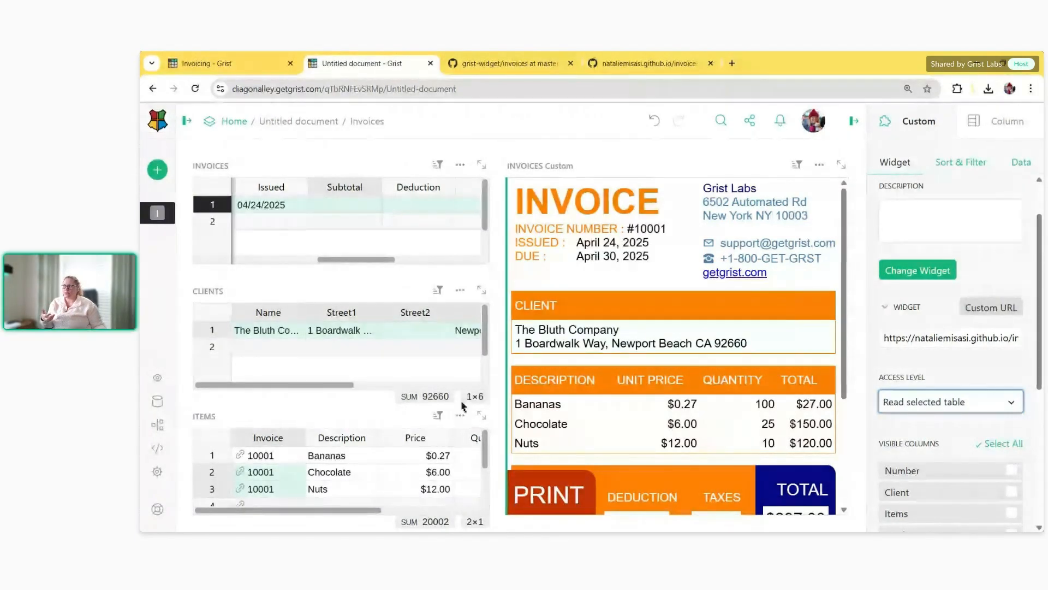
Copy the invoice widget's custom URL and view that page in a separate incognito window
left_click(547, 371)
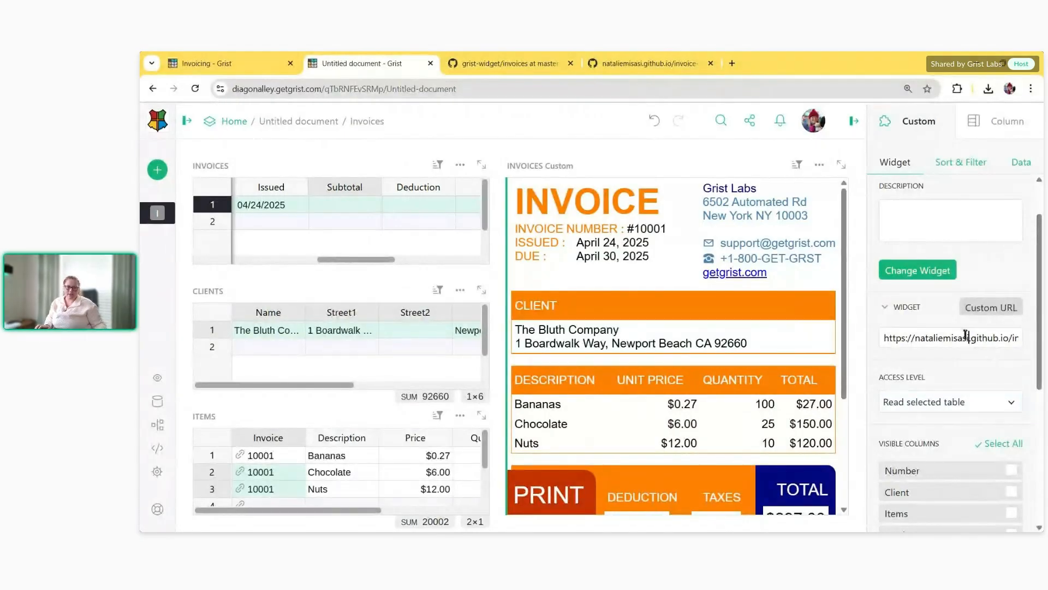
triple_click(948, 338)
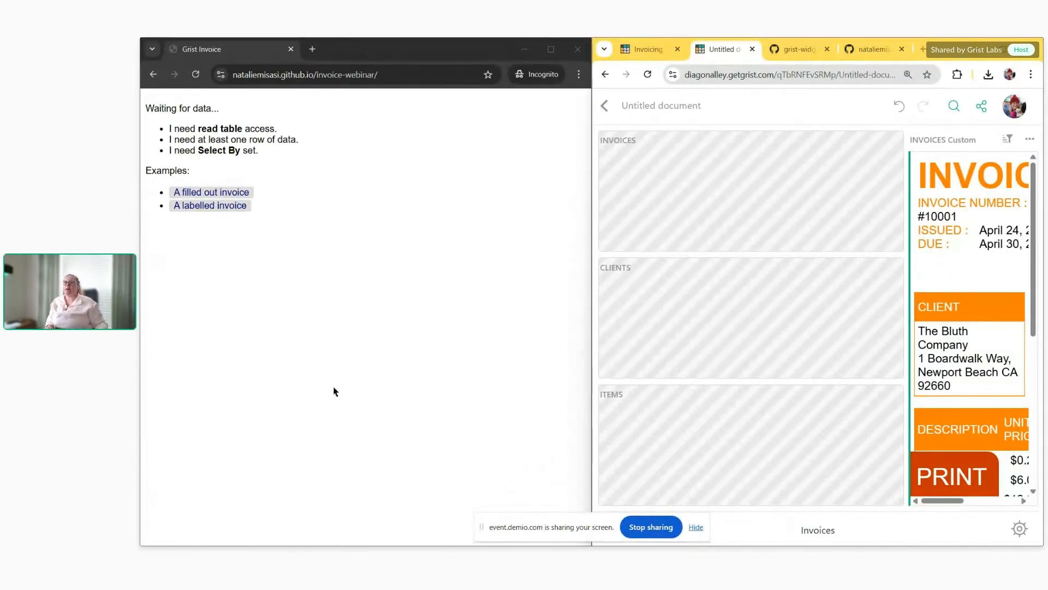
left_click(308, 77)
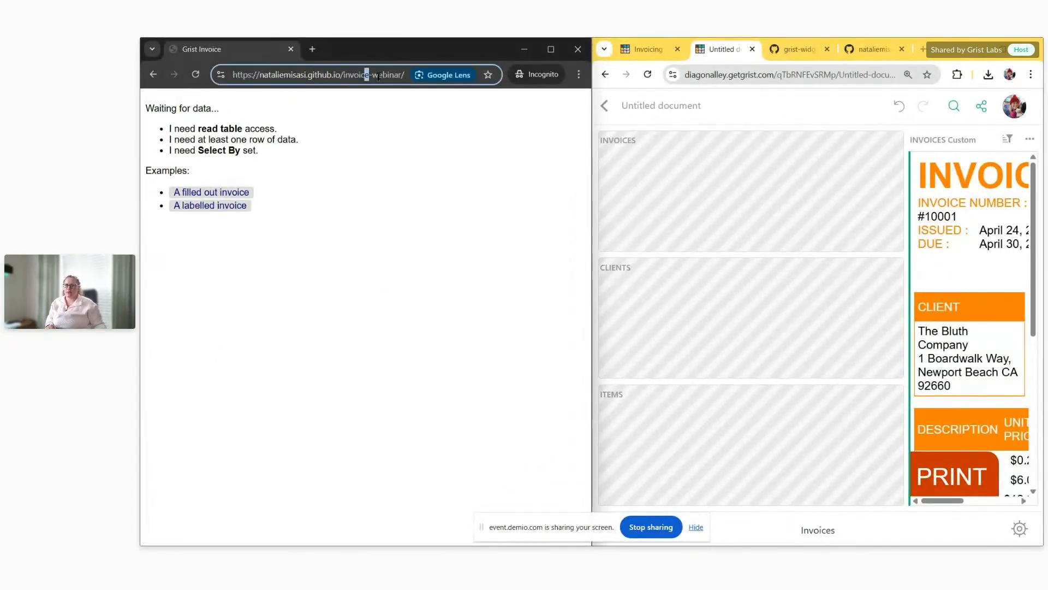
left_click(346, 169)
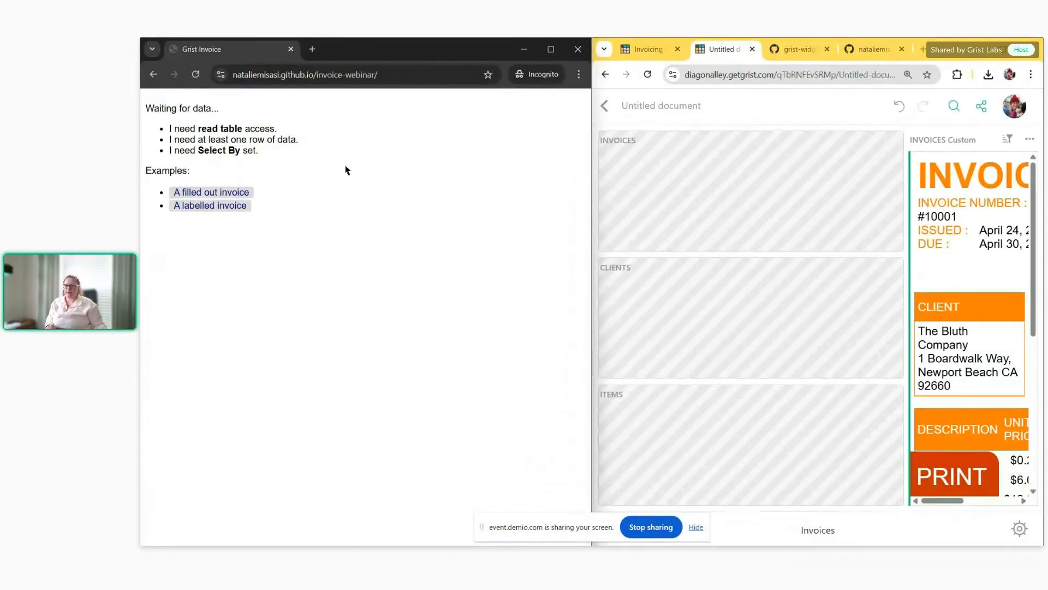
Set the Grist document's browser zoom to 90% and display the filled-out example invoice in the incognito window
left_click(756, 274)
left_click(908, 75)
left_click(911, 100)
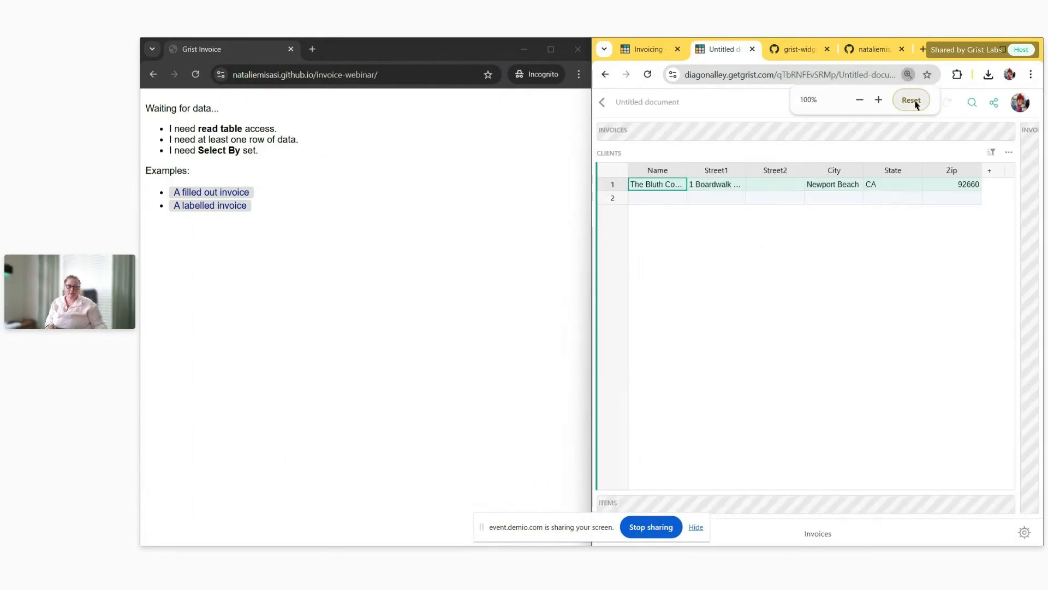
left_click(860, 100)
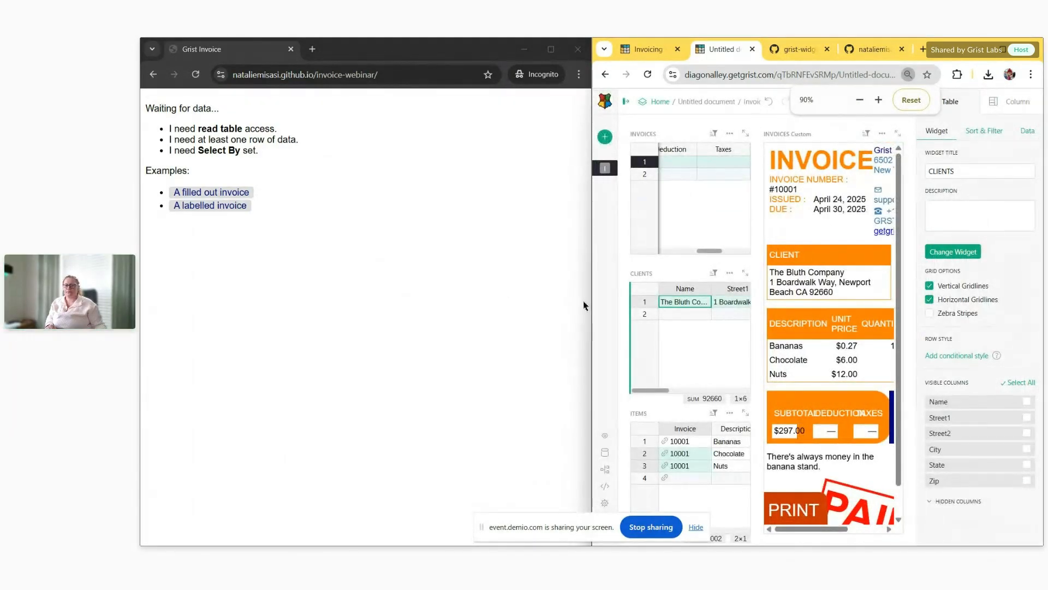
left_click(215, 196)
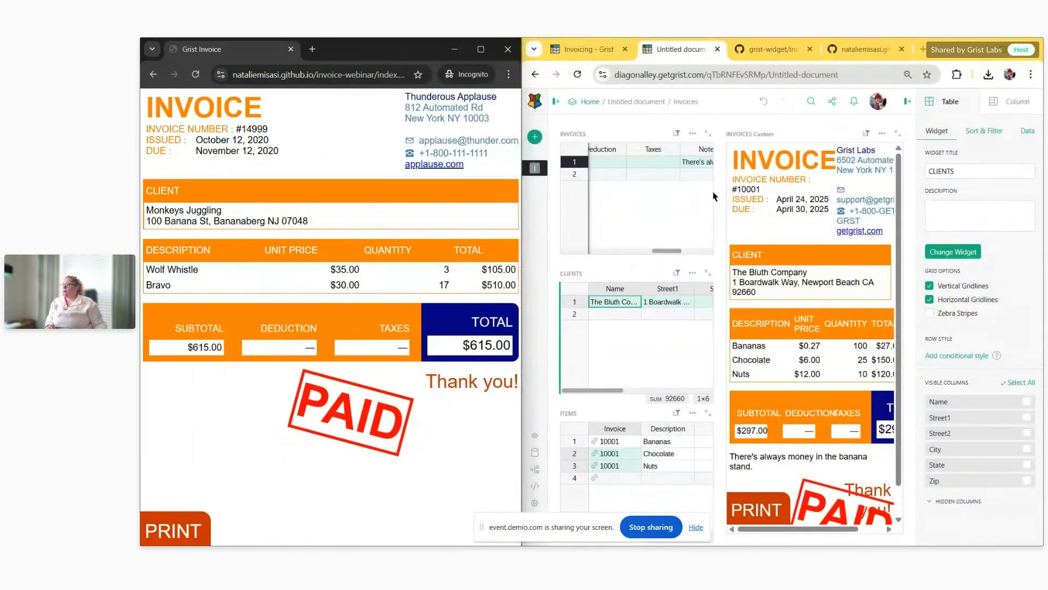
Switch to the GitHub repository and open invoice.css in the invoice-webinar folder for editing
left_click(858, 53)
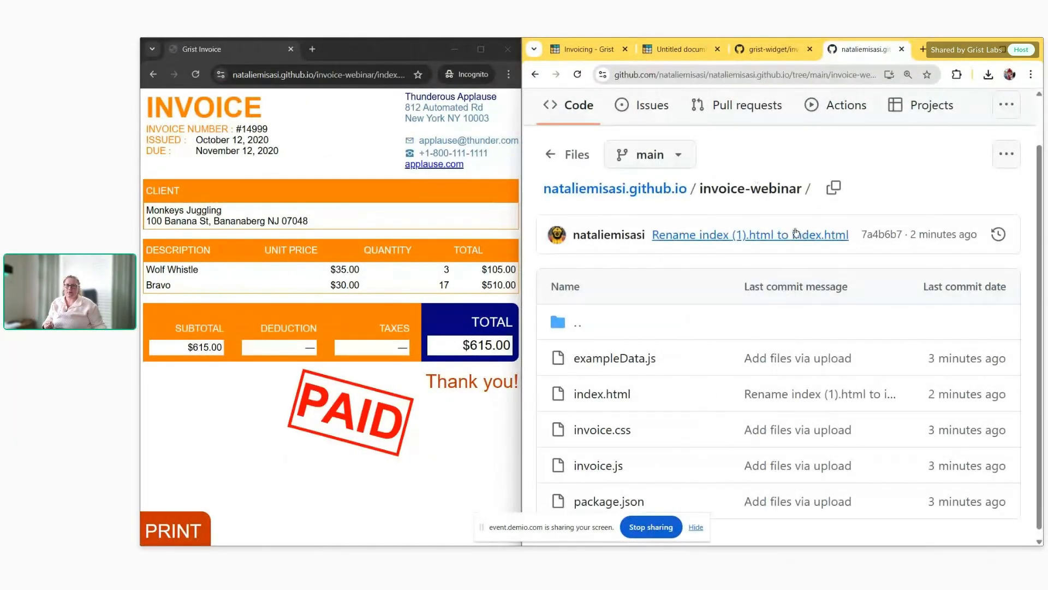
scroll(702, 276, "down", 1)
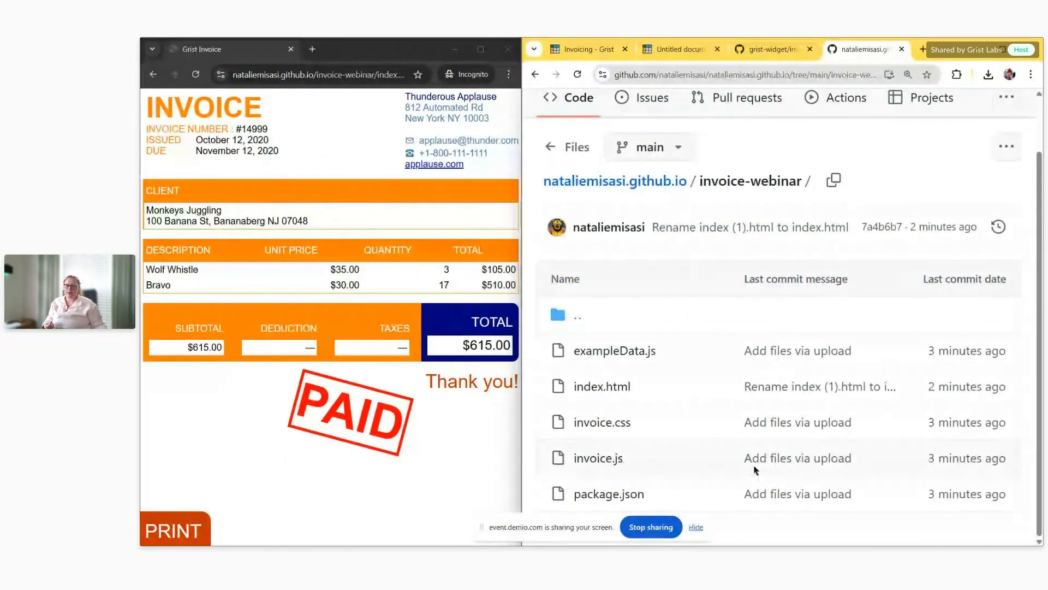
left_click(695, 527)
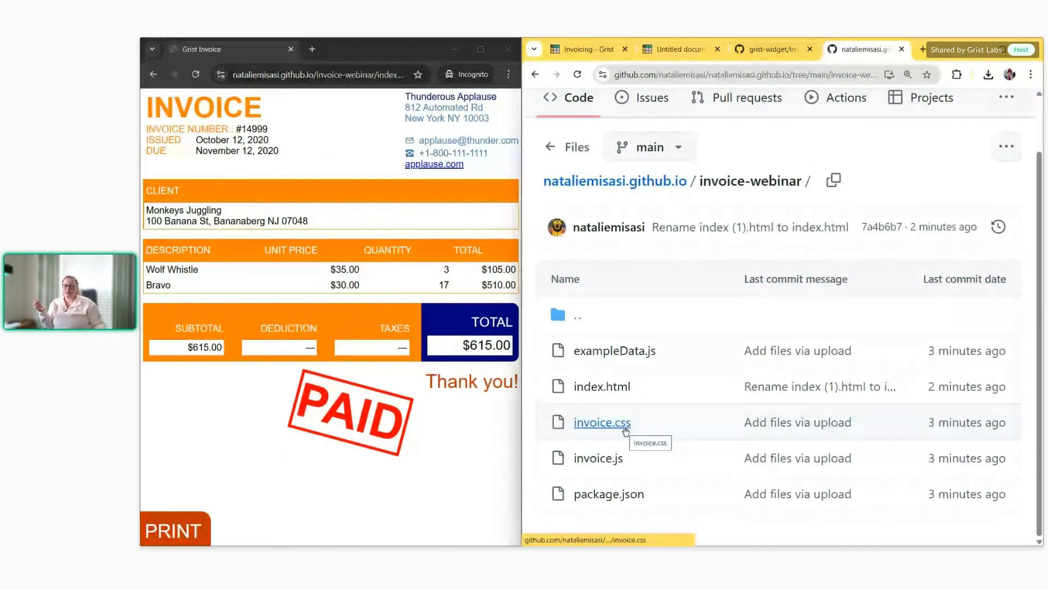
left_click(625, 429)
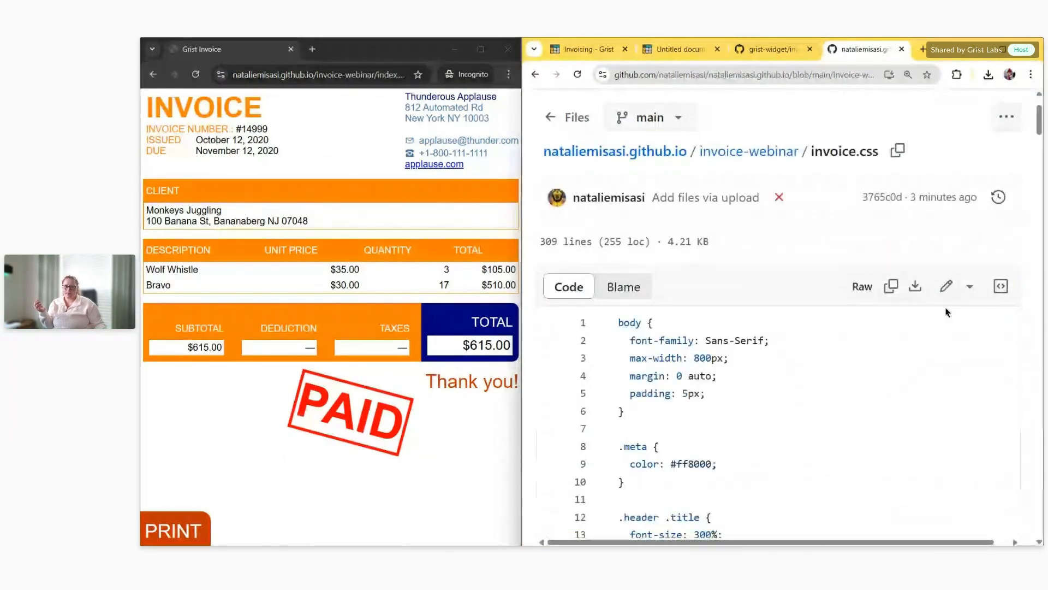
left_click(946, 287)
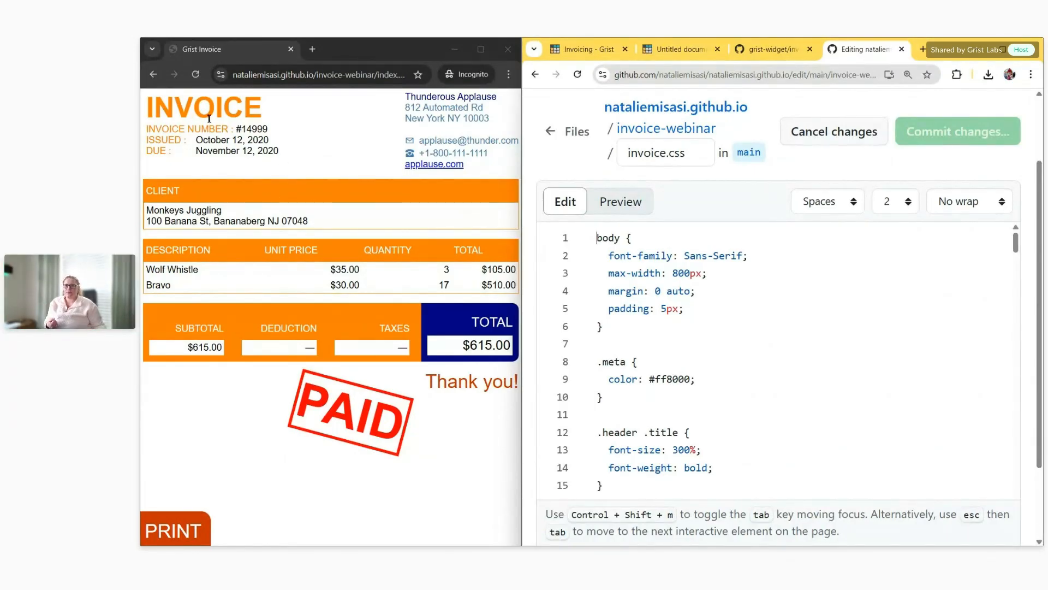
Maximize the incognito window with the example invoice and enlarge the page
left_click(480, 49)
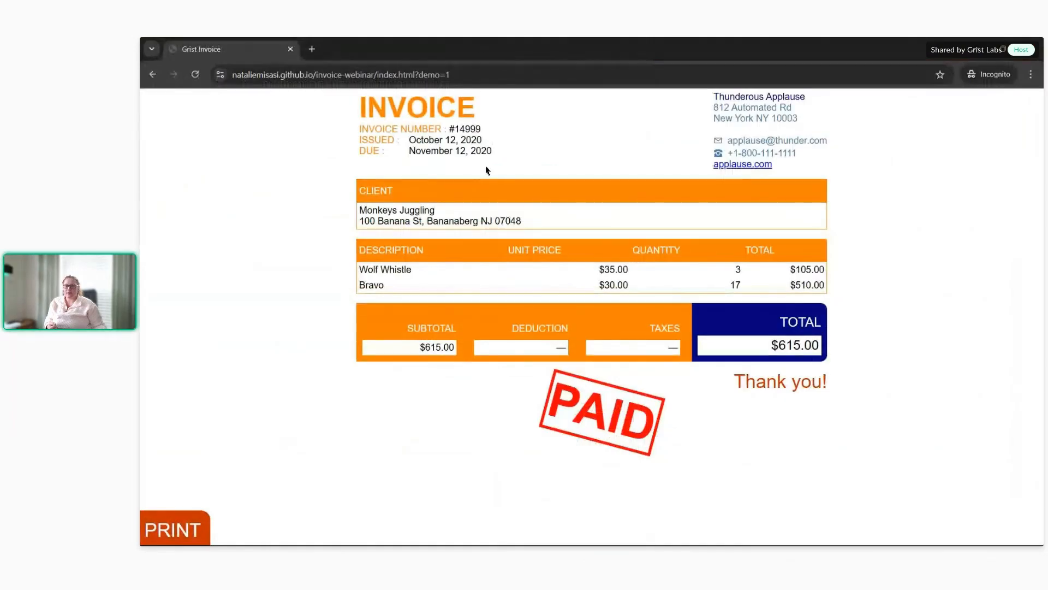
key("ctrl+plus")
key("ctrl+plus")
key("ctrl+plus")
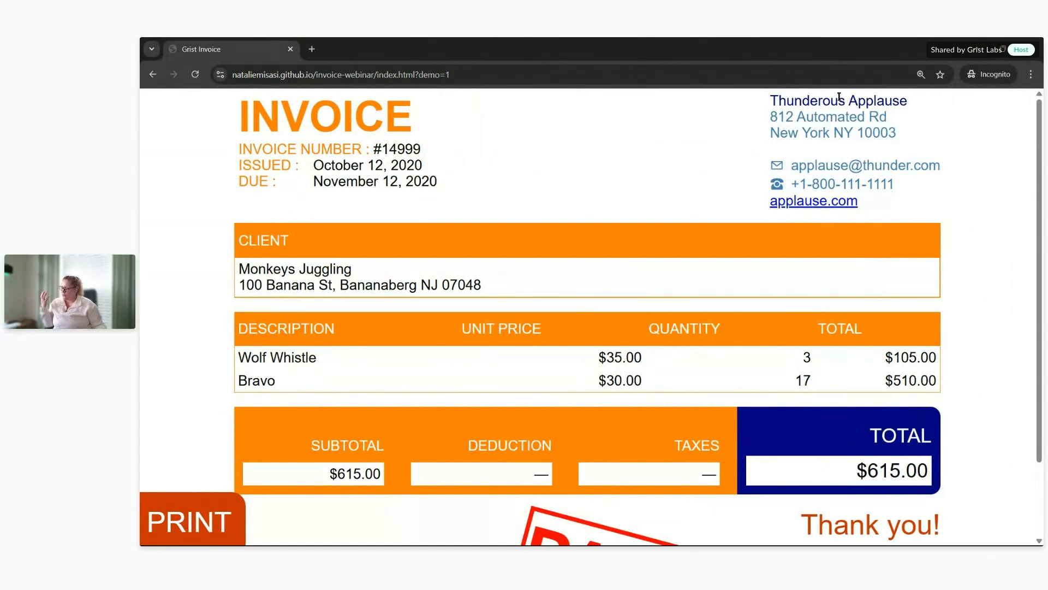
Inspect the element and CSS class behind the supplier name on the example invoice, and close the developer tools
left_click_drag(839, 96, 805, 98)
right_click(805, 98)
left_click(850, 224)
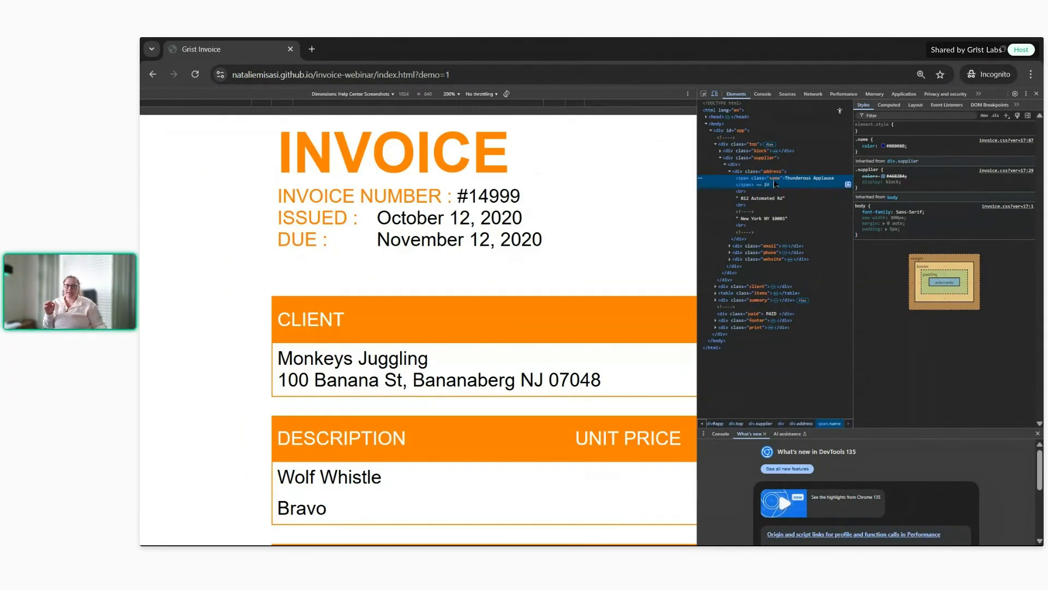
key("F12")
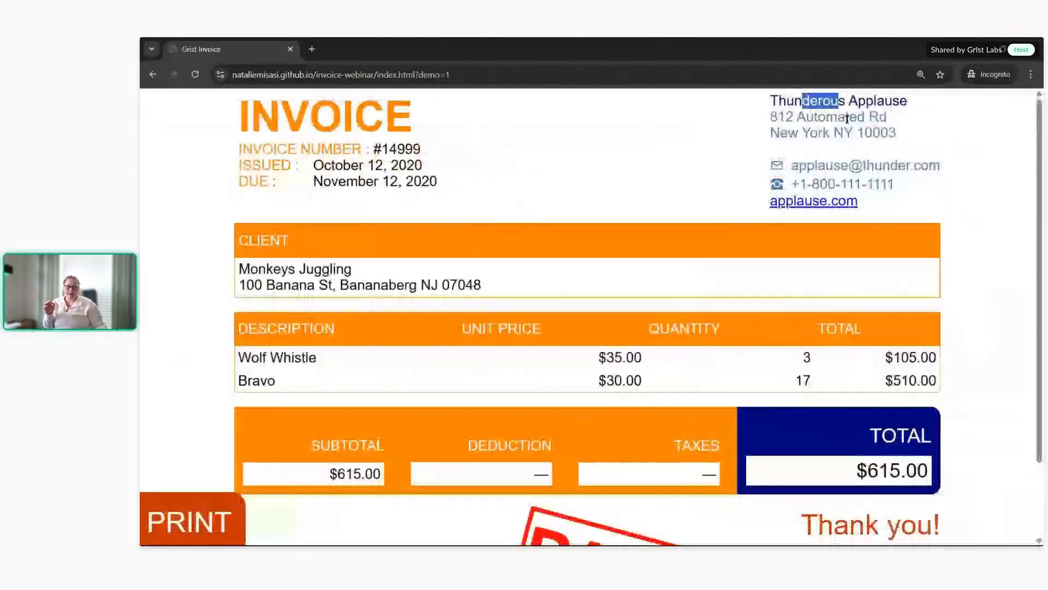
left_click_drag(786, 101, 911, 110)
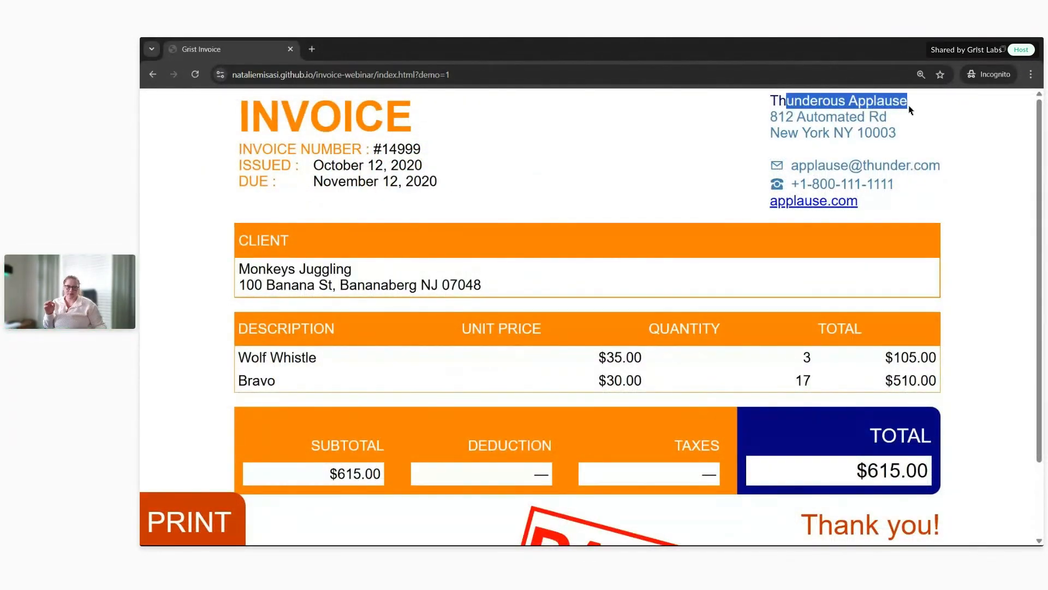
left_click(883, 101)
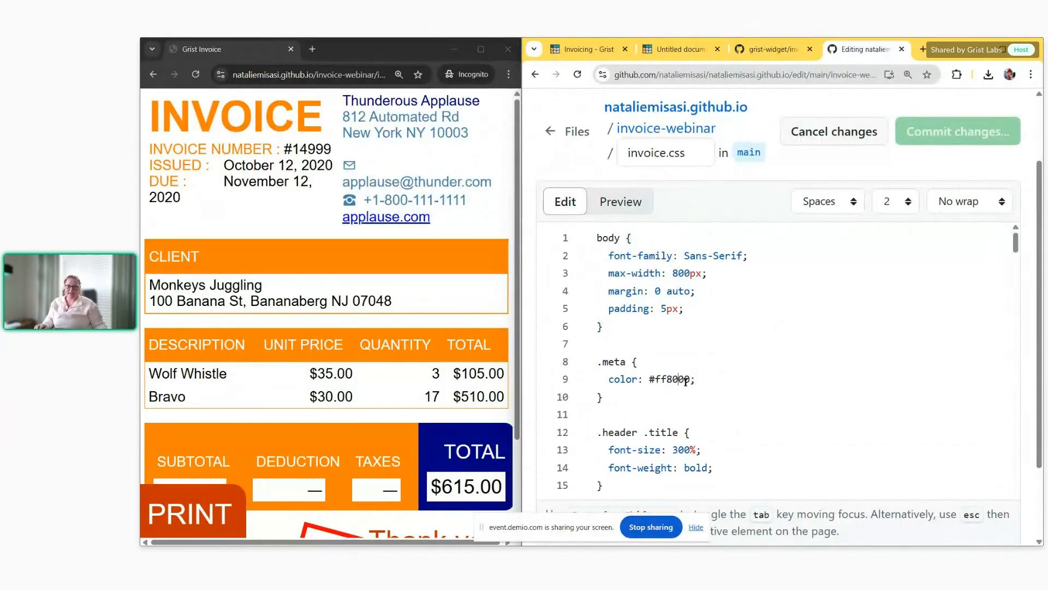
Set the .meta text color in invoice.css to #3A4550
left_click_drag(689, 381, 649, 382)
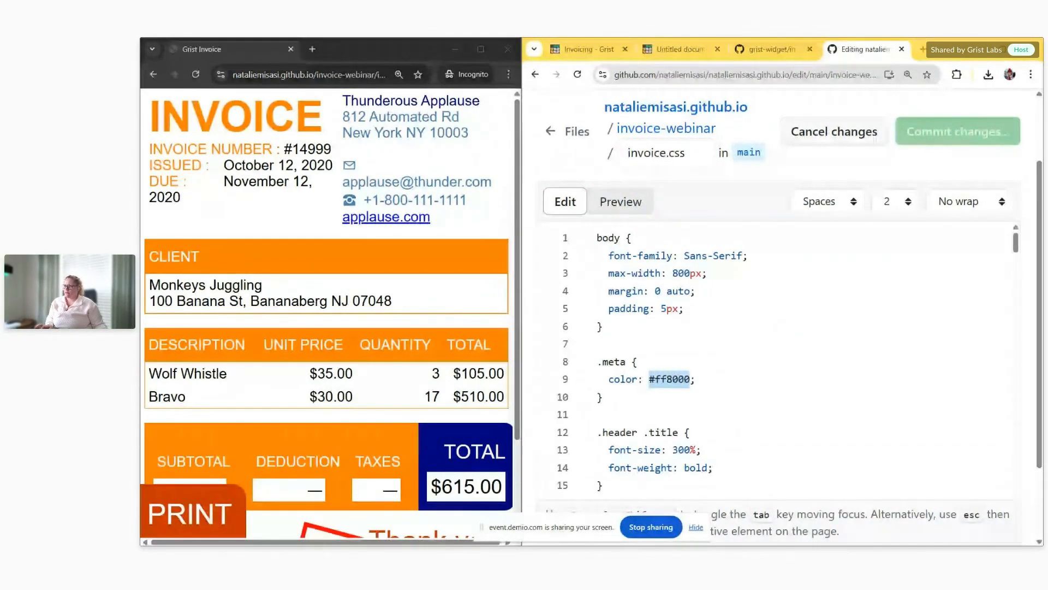
left_click(686, 379)
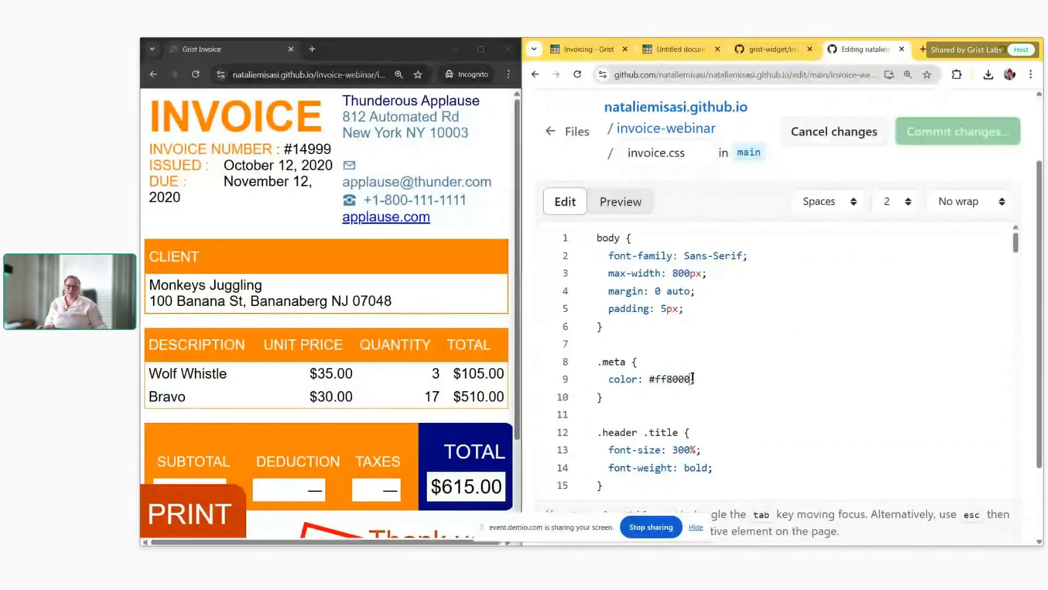
left_click_drag(689, 379, 650, 379)
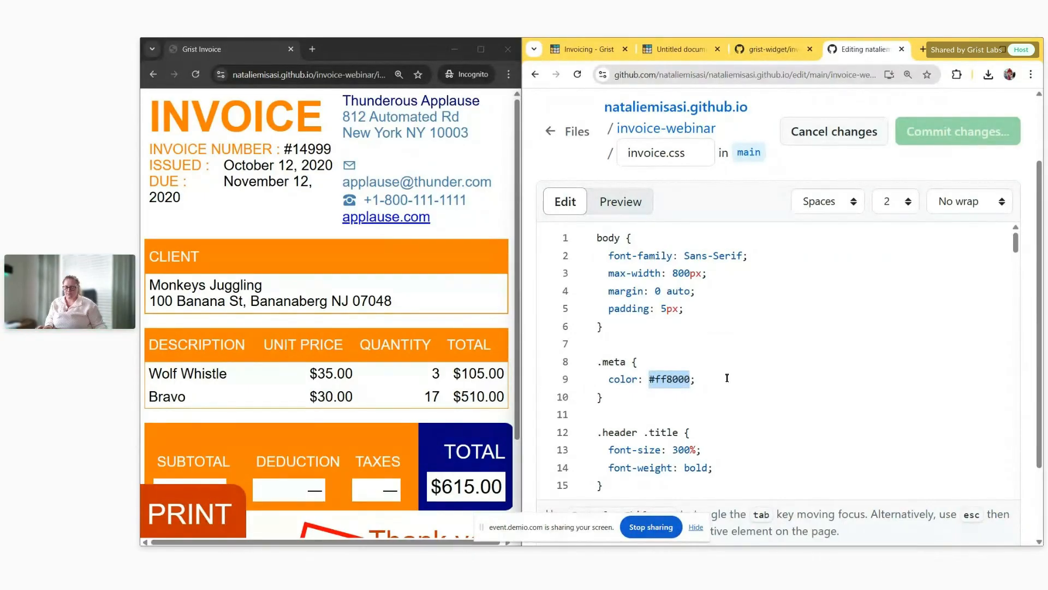
type("#3A4550")
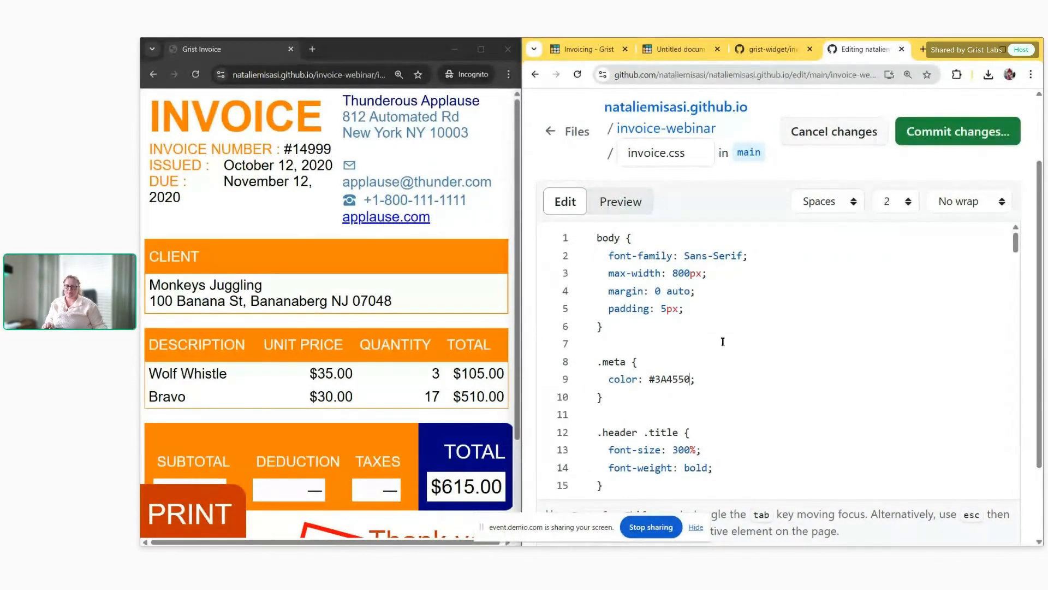
Set the color of the .supplier rule in invoice.css to #3A4550
scroll(793, 353, "down", 1)
scroll(793, 353, "down", 5)
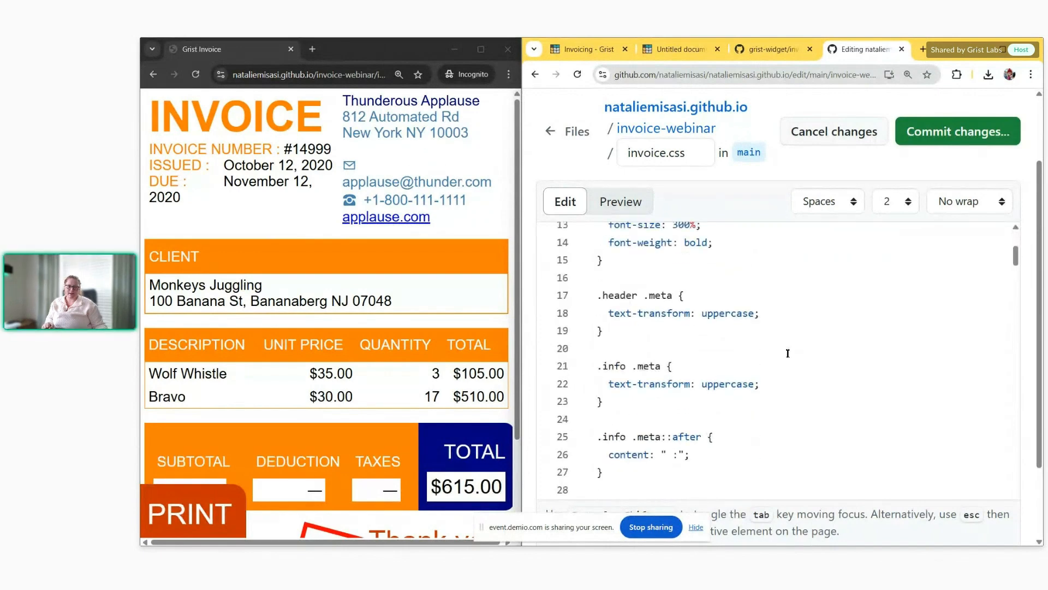
scroll(787, 353, "down", 1)
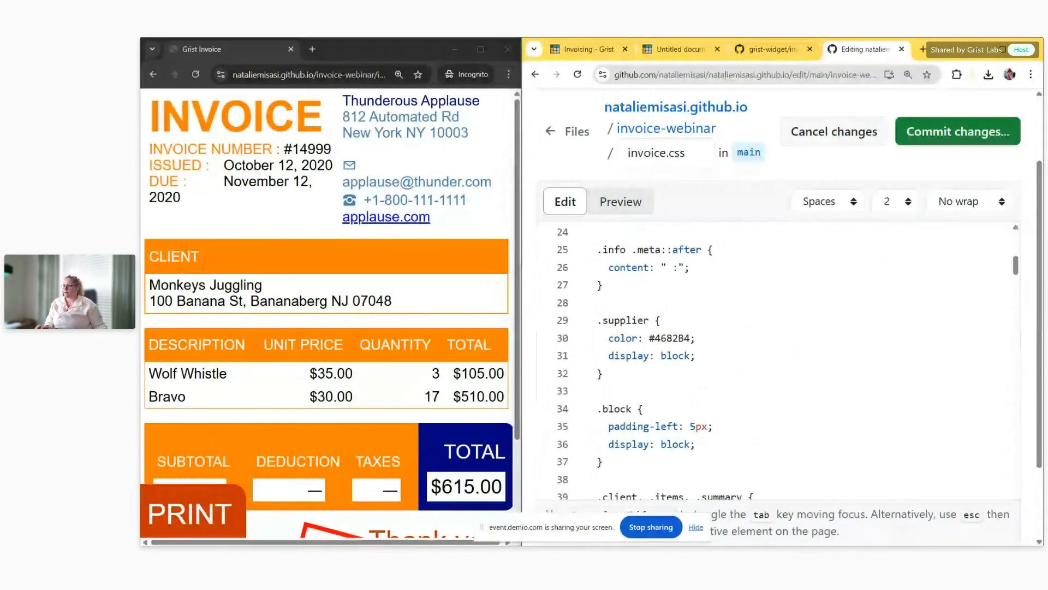
left_click_drag(690, 338, 656, 337)
type("#3A4550")
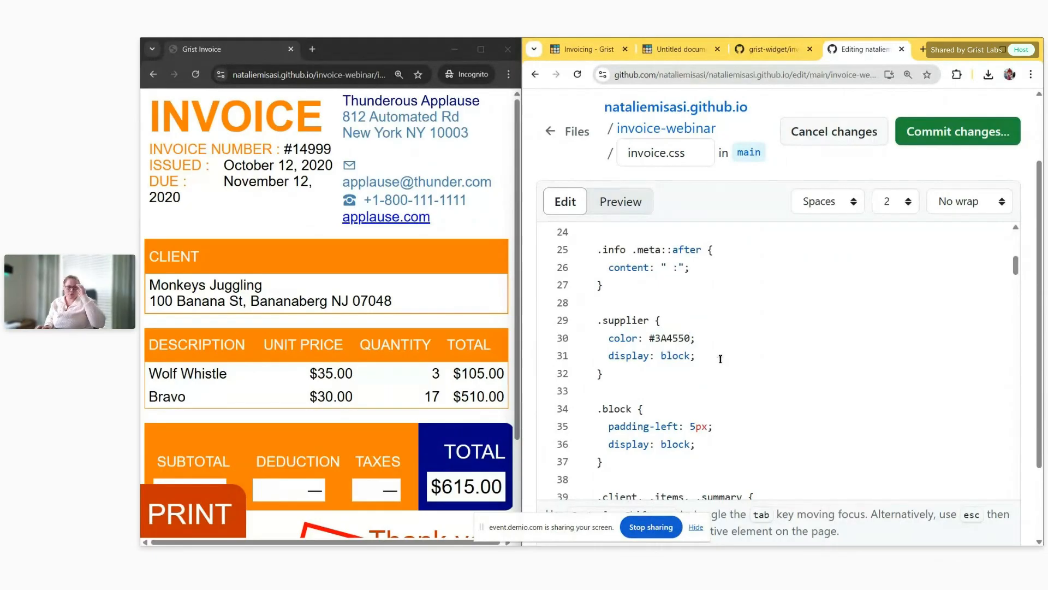
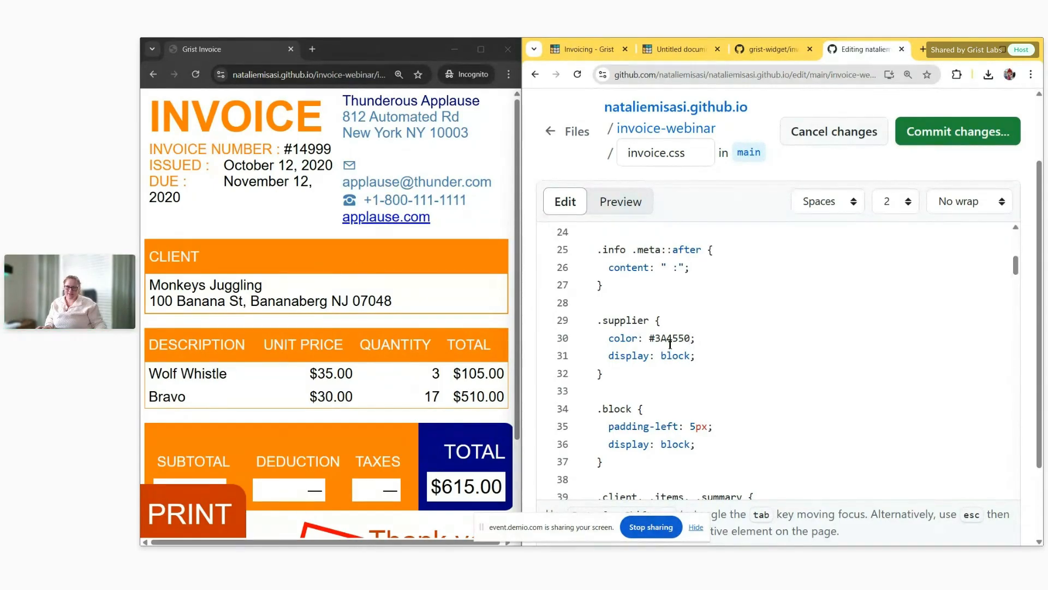
Set the background of the .client, .items, .summary rule in invoice.css to #F9AE41
left_click_drag(475, 144, 480, 197)
left_click(714, 404)
scroll(764, 382, "down", 3)
scroll(771, 379, "down", 2)
scroll(738, 332, "up", 1)
left_click(725, 332)
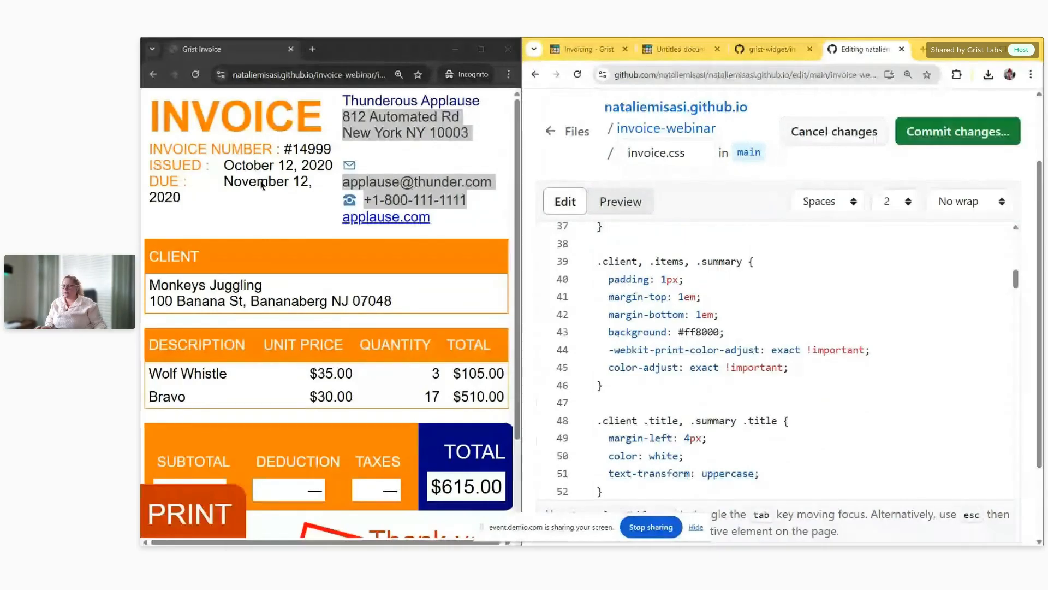
left_click_drag(719, 332, 689, 331)
type("F9AE41")
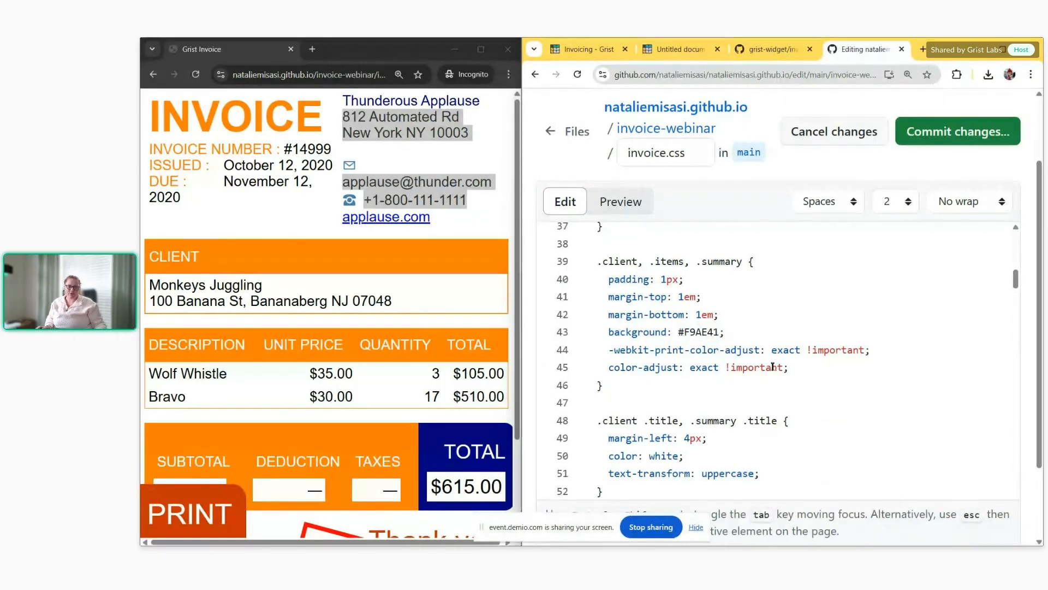
scroll(779, 362, "down", 1)
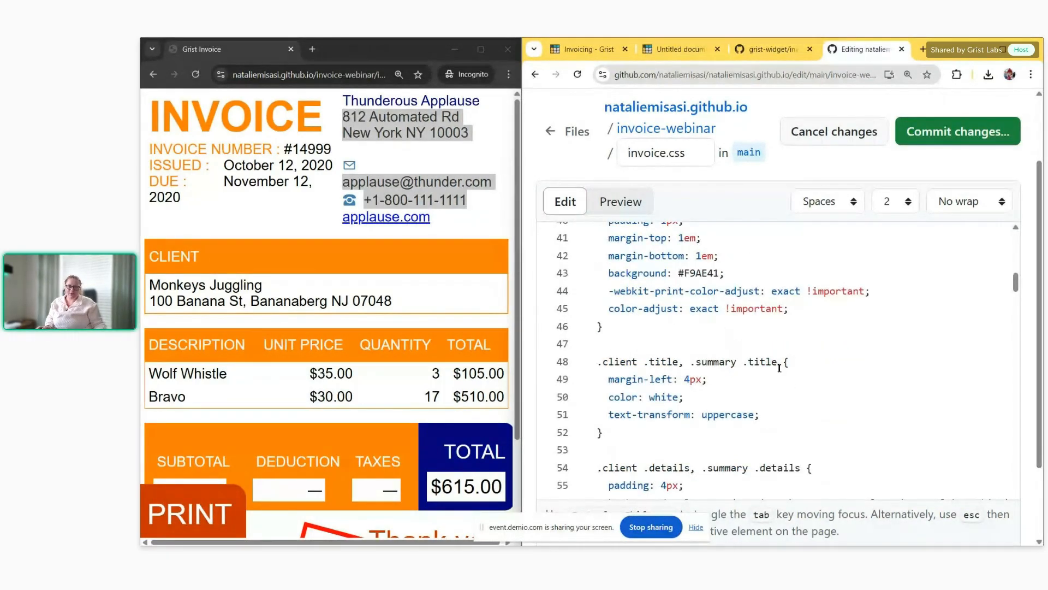
Set the border color of the table.items rule in invoice.css to #F9AE41
scroll(786, 376, "down", 1)
scroll(759, 348, "down", 1)
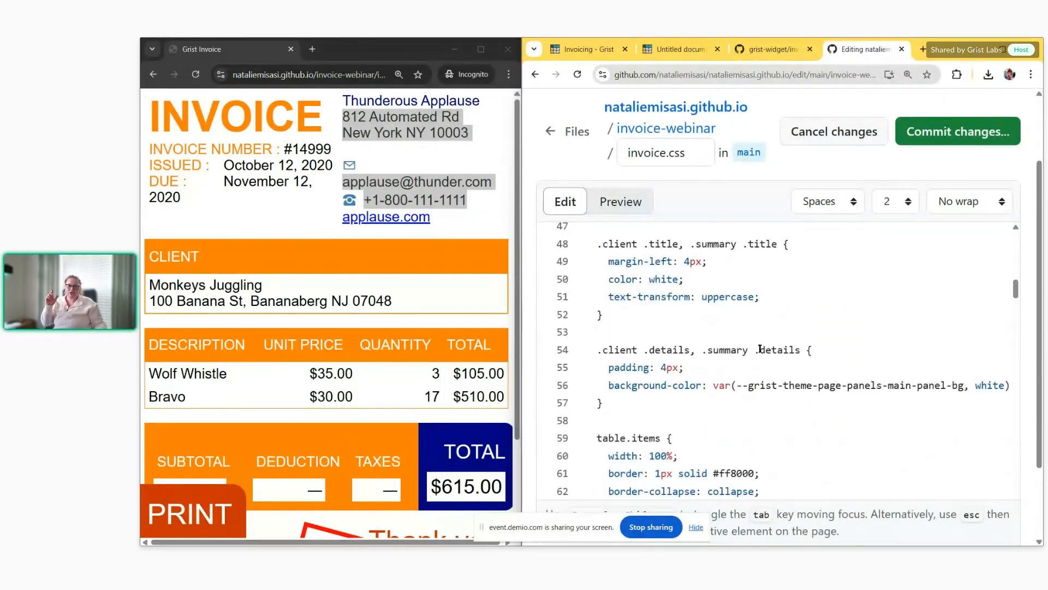
scroll(760, 349, "down", 1)
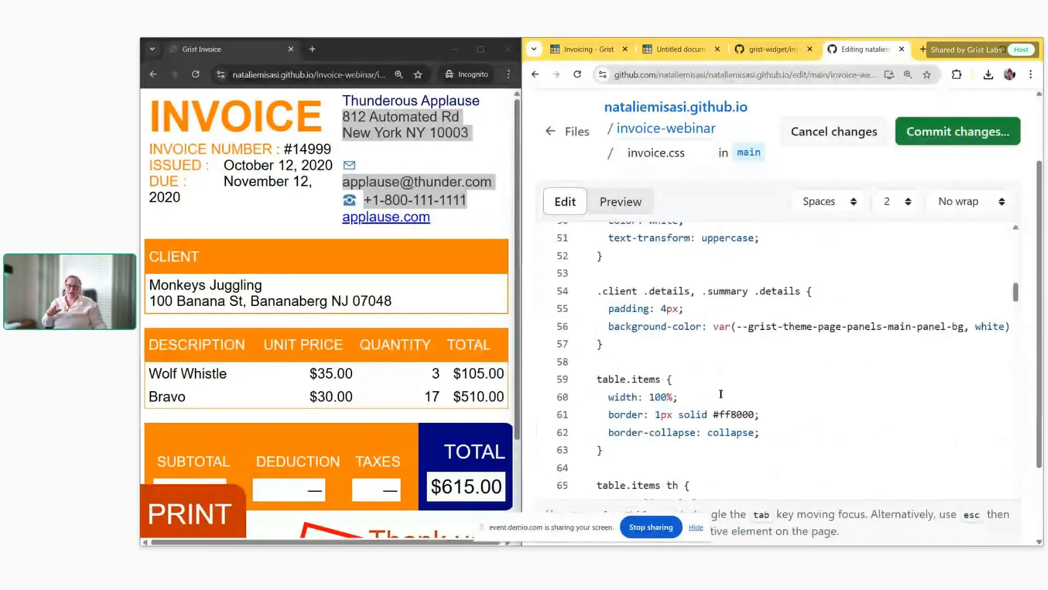
double_click(646, 379)
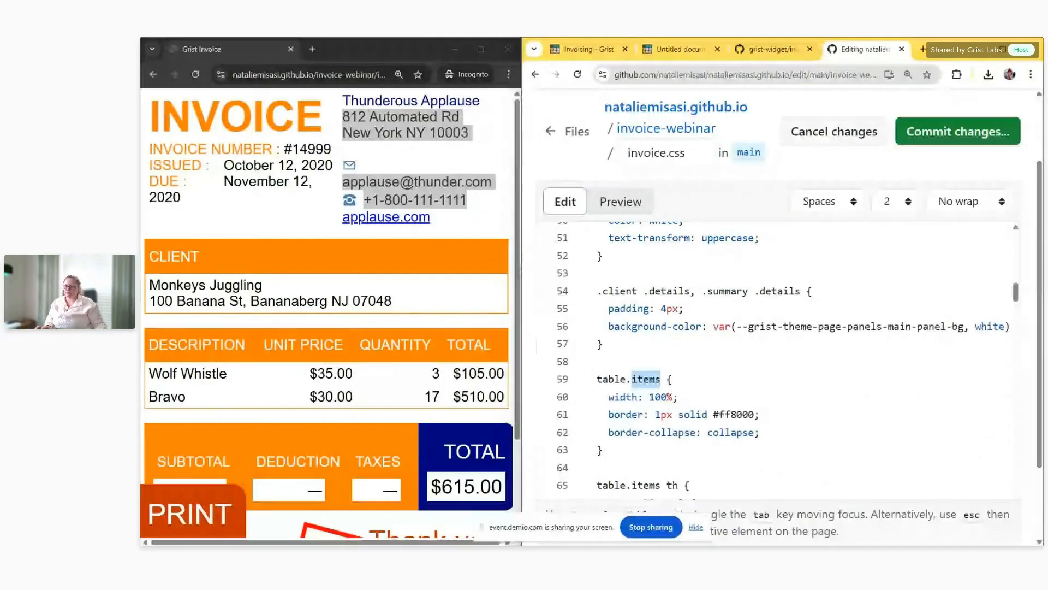
left_click_drag(755, 413, 716, 412)
left_click(715, 413)
Set the text color of the .name rule, which styles the supplier name, to #16B378
scroll(754, 366, "down", 4)
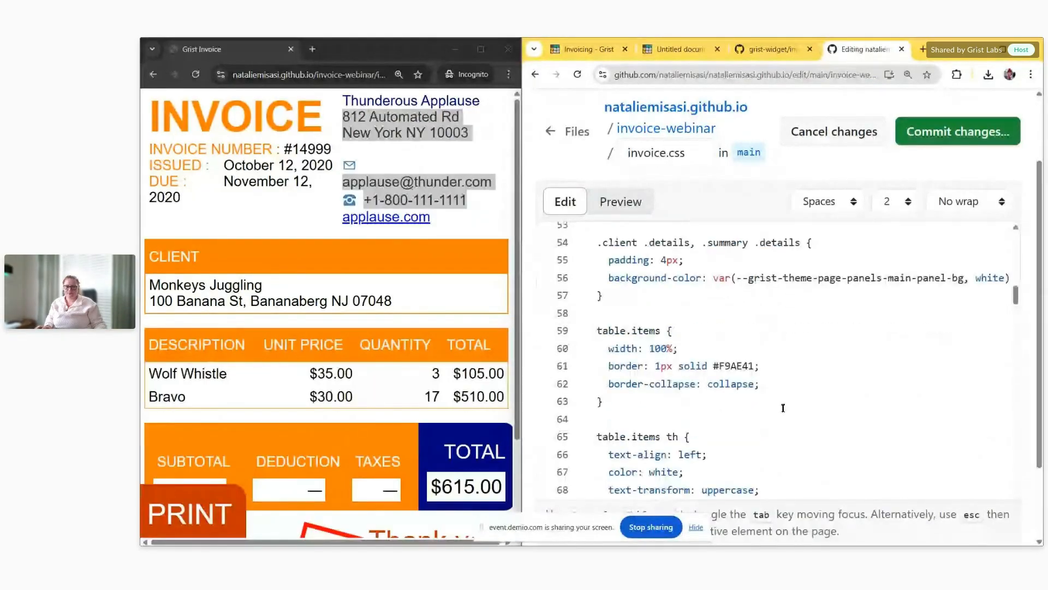
scroll(744, 395, "down", 5)
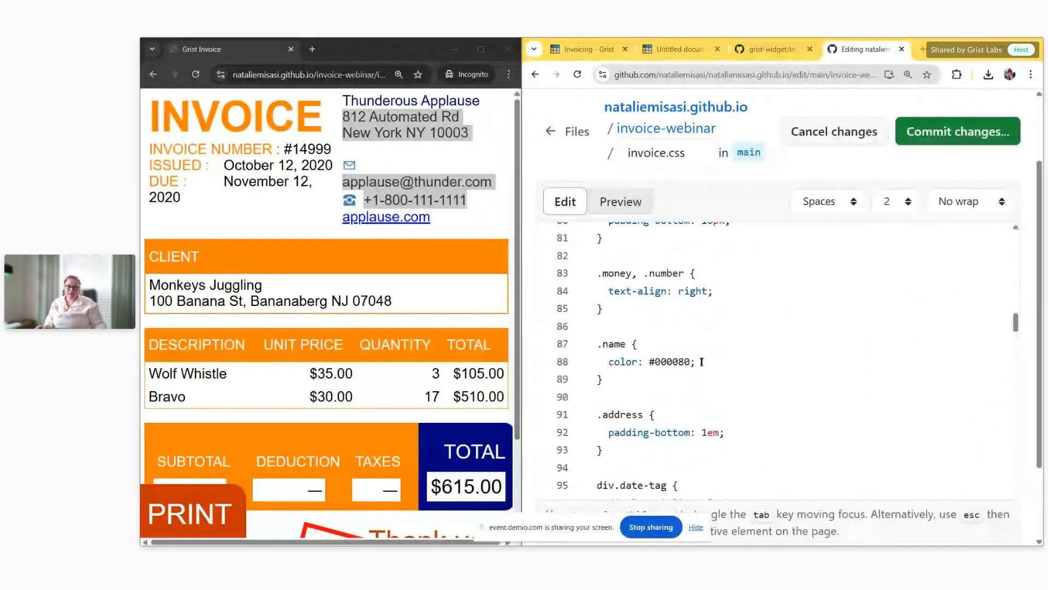
left_click_drag(690, 362, 654, 363)
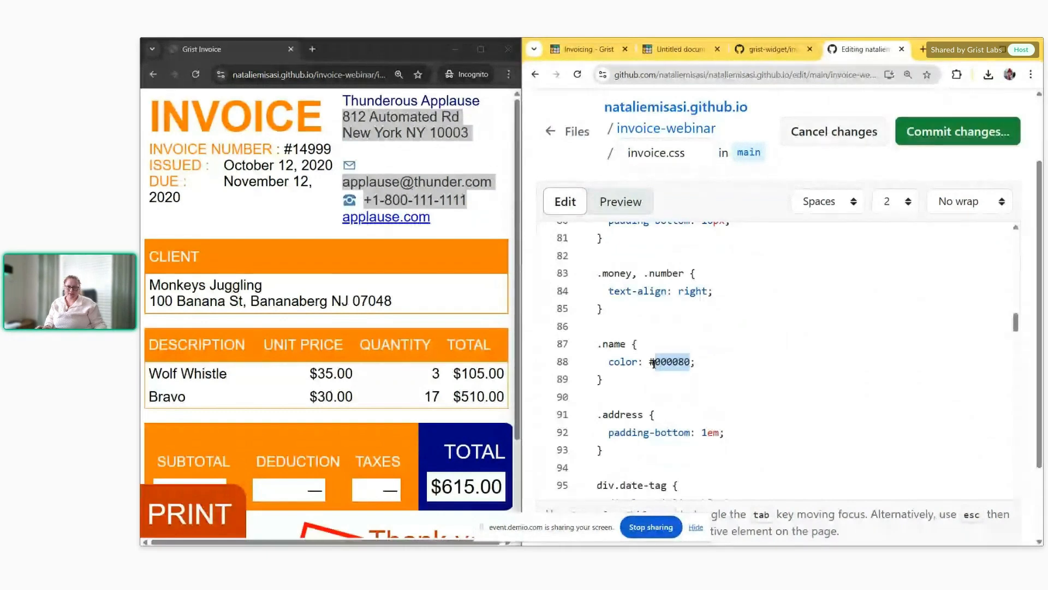
type("16B378")
left_click_drag(448, 101, 384, 102)
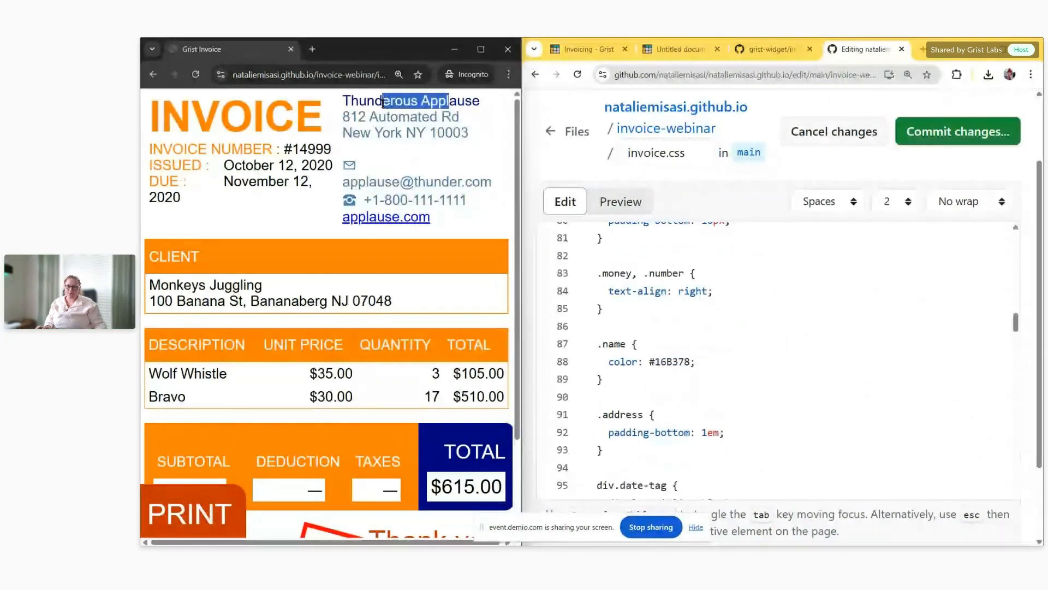
left_click(861, 355)
Set the background of the div.summary .total rule to #16B378
scroll(842, 353, "down", 2)
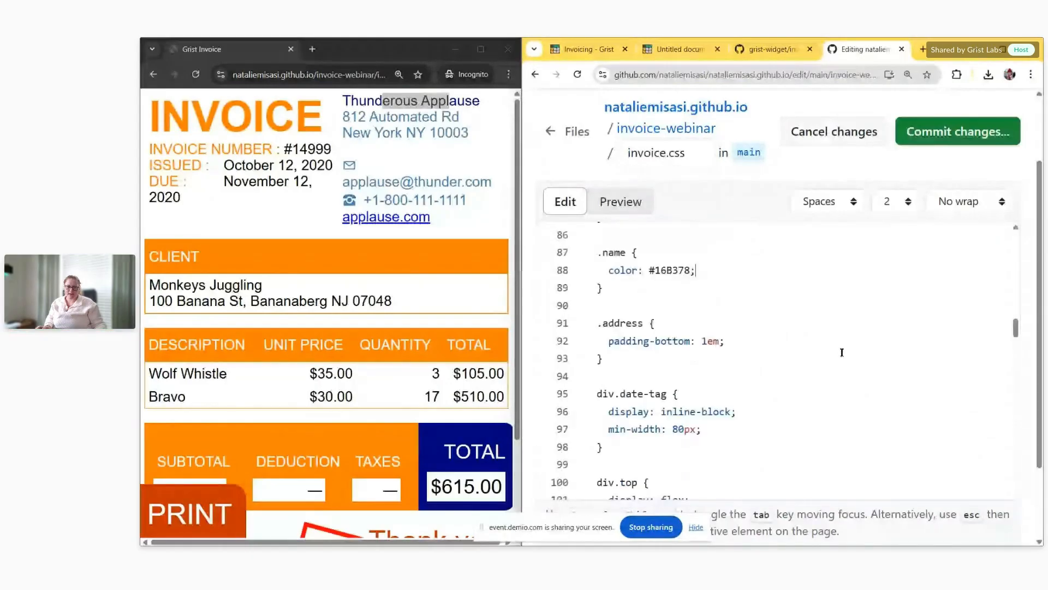
scroll(842, 352, "down", 7)
scroll(838, 355, "down", 2)
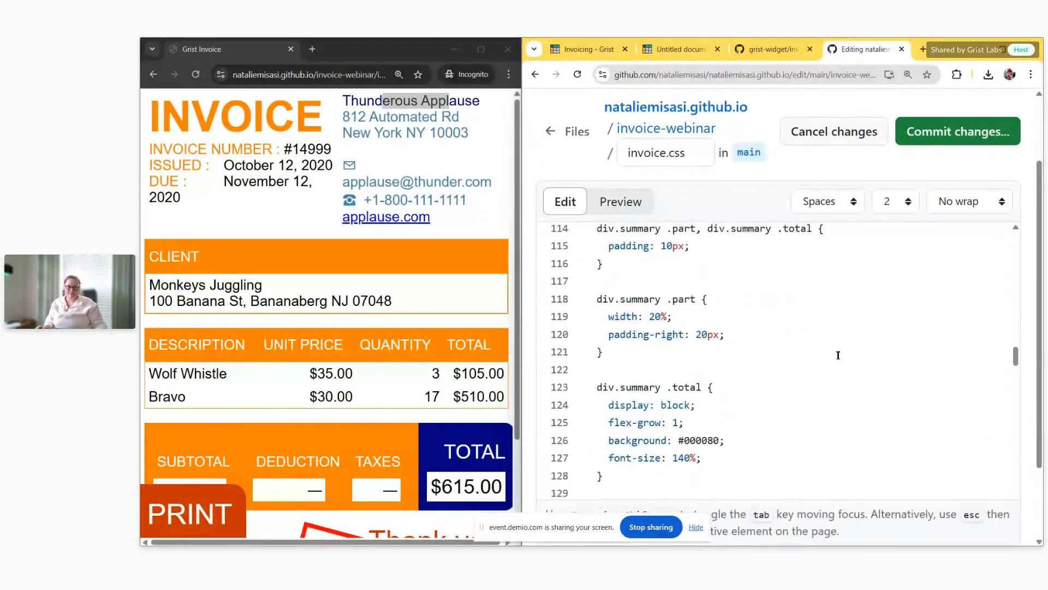
scroll(838, 355, "down", 2)
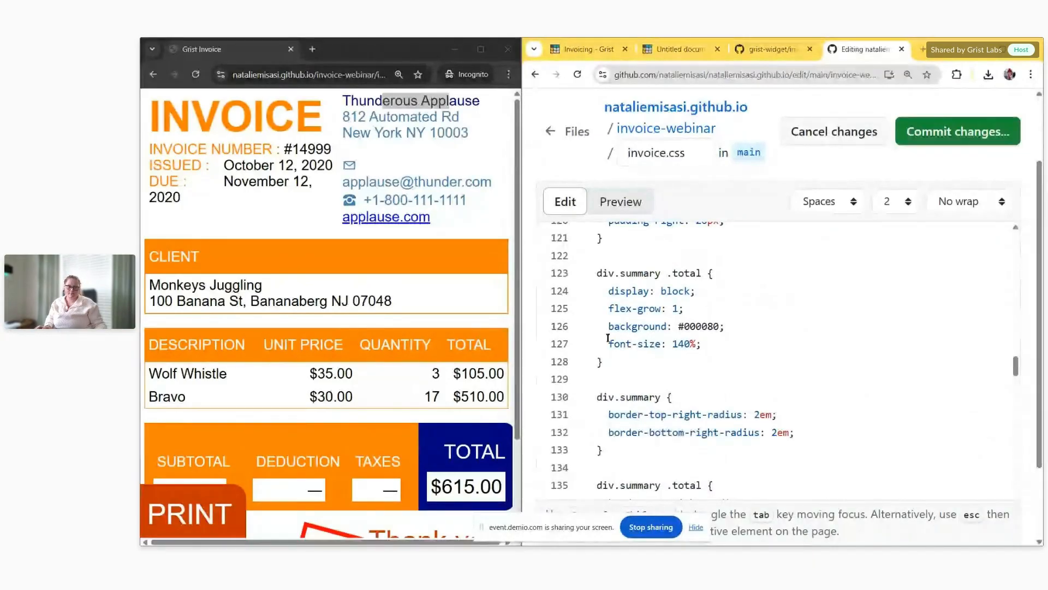
left_click_drag(721, 326, 679, 326)
type("#16B378")
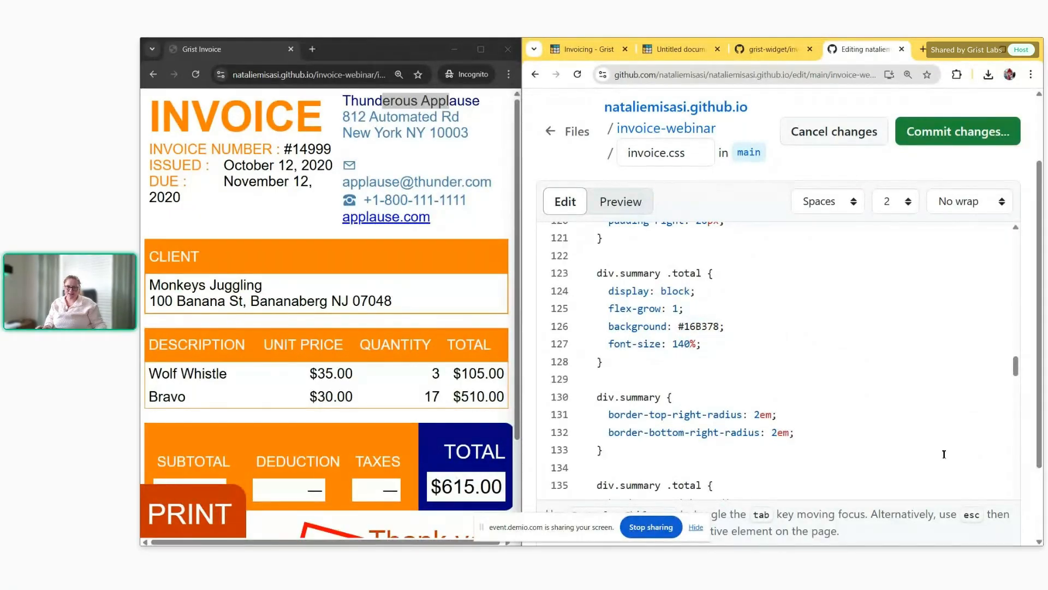
Set the text color of the .thanks rule, which styles the thank-you line, to #3A4550
scroll(900, 390, "down", 4)
scroll(876, 389, "down", 6)
scroll(877, 393, "down", 1)
scroll(451, 397, "down", 2)
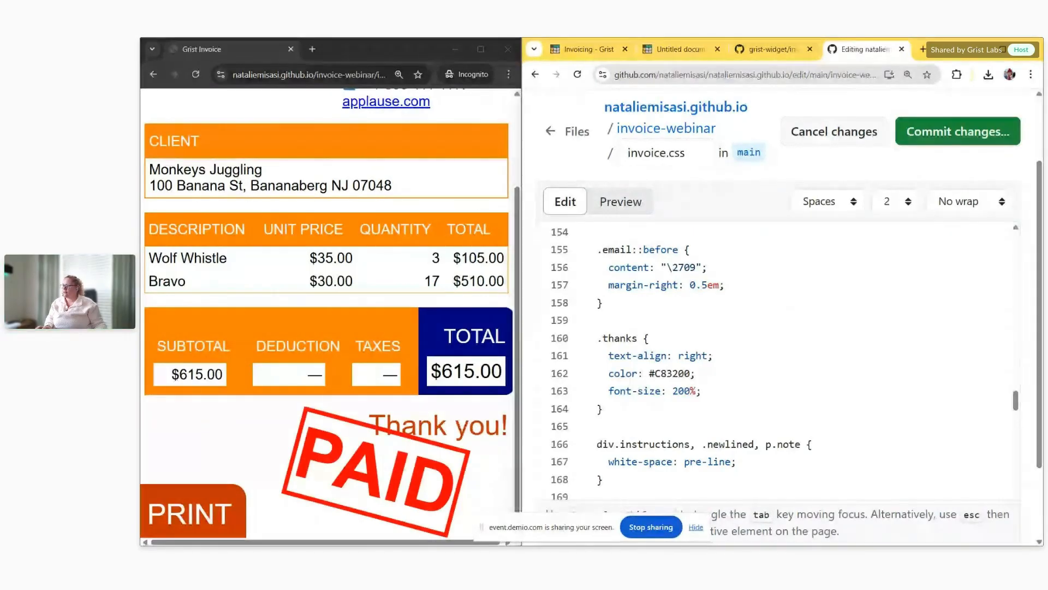
double_click(689, 375)
type("3A4550")
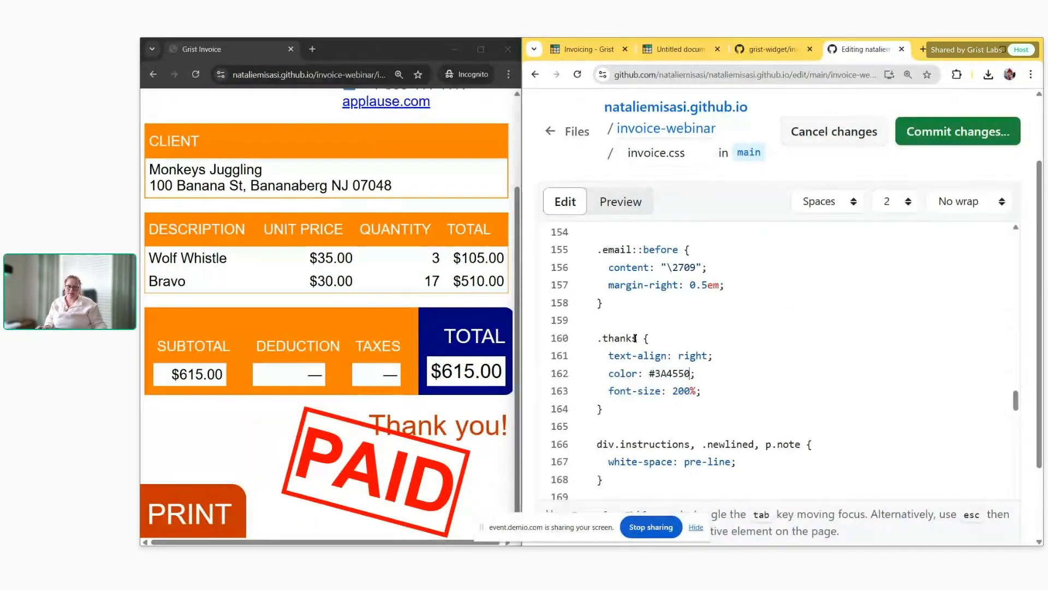
Set the print button's background in the div.print a rule to #16B378
scroll(745, 360, "down", 1)
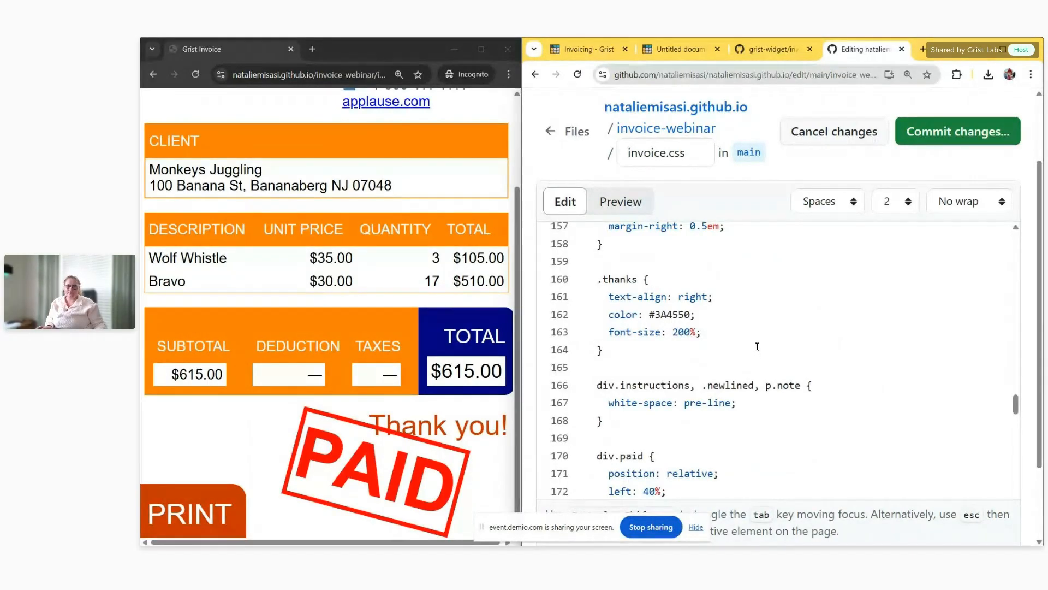
scroll(757, 341, "down", 4)
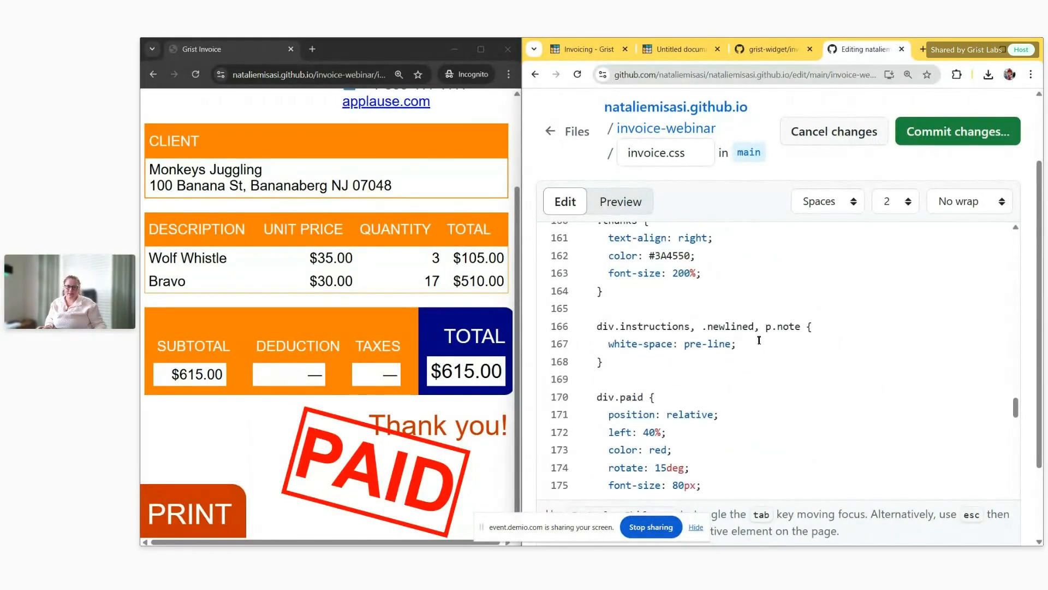
scroll(762, 340, "down", 5)
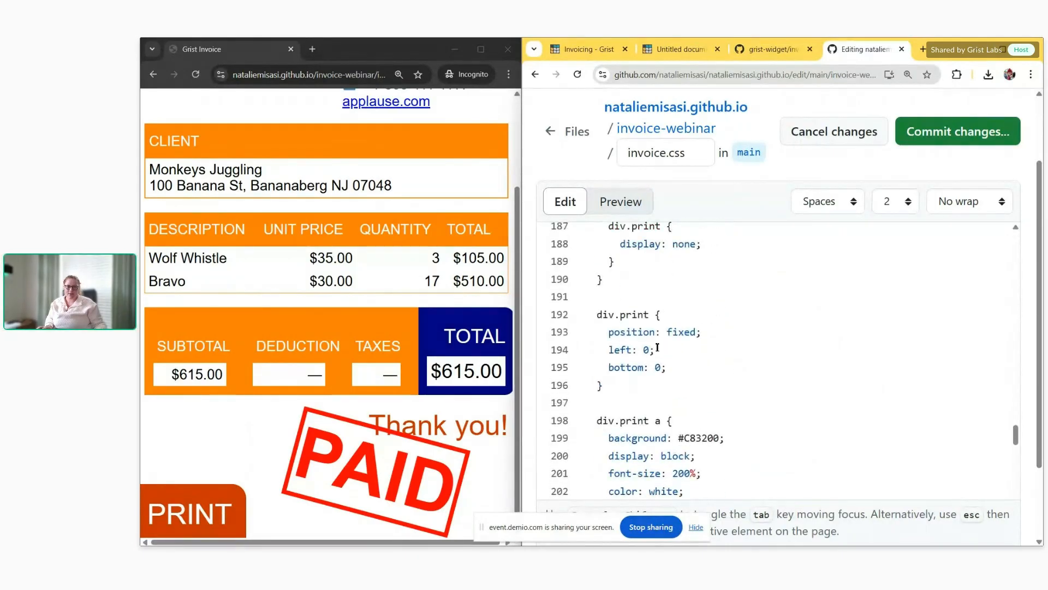
scroll(719, 381, "down", 2)
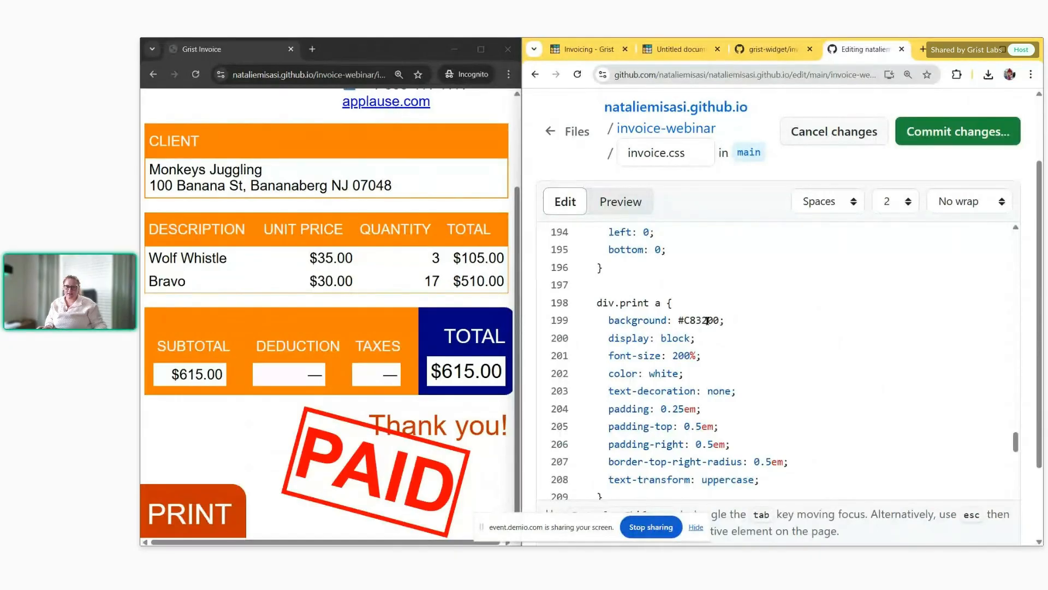
scroll(704, 355, "down", 2)
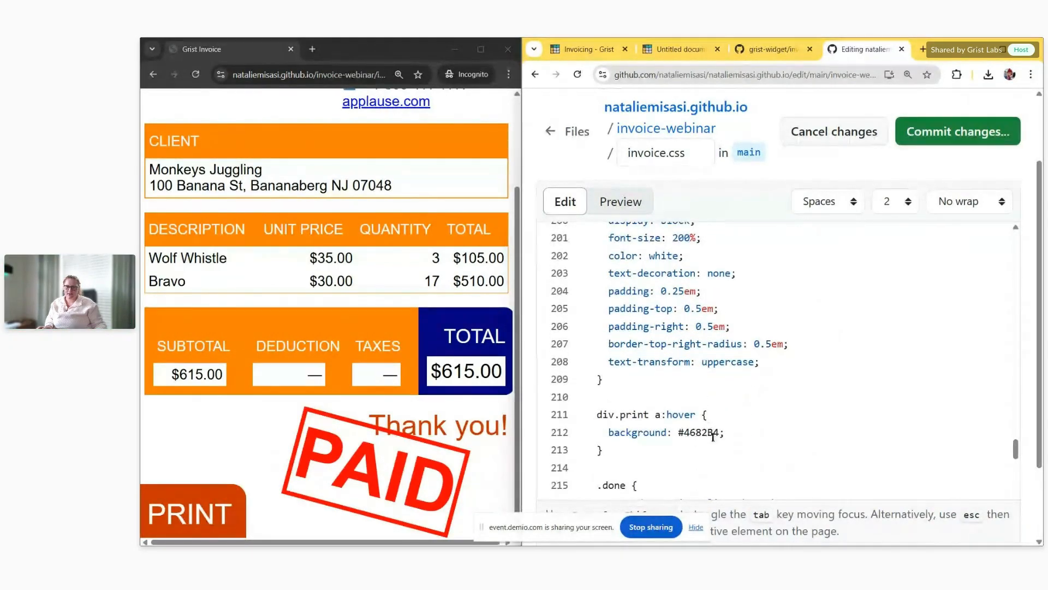
scroll(657, 445, "up", 2)
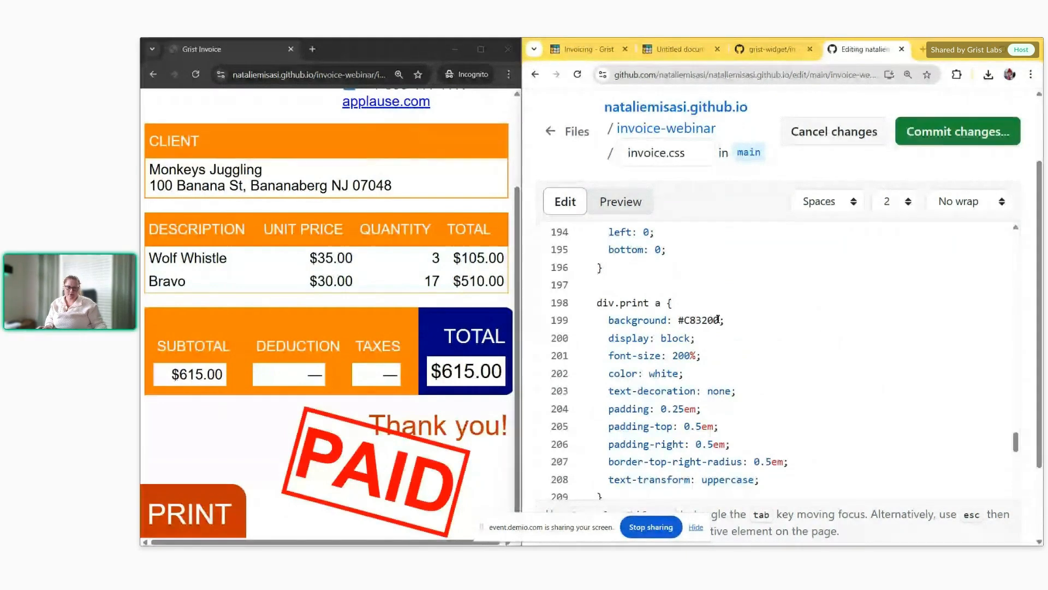
left_click_drag(718, 320, 683, 320)
type("#16B378")
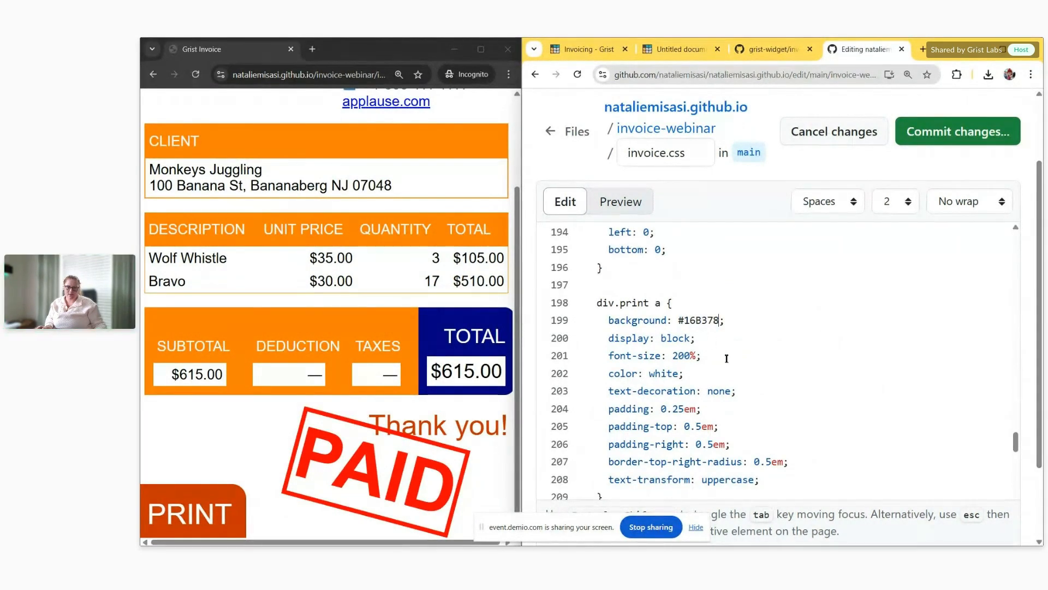
Set the print button's hover background in the div.print a:hover rule to #F9AE41
scroll(724, 438, "down", 2)
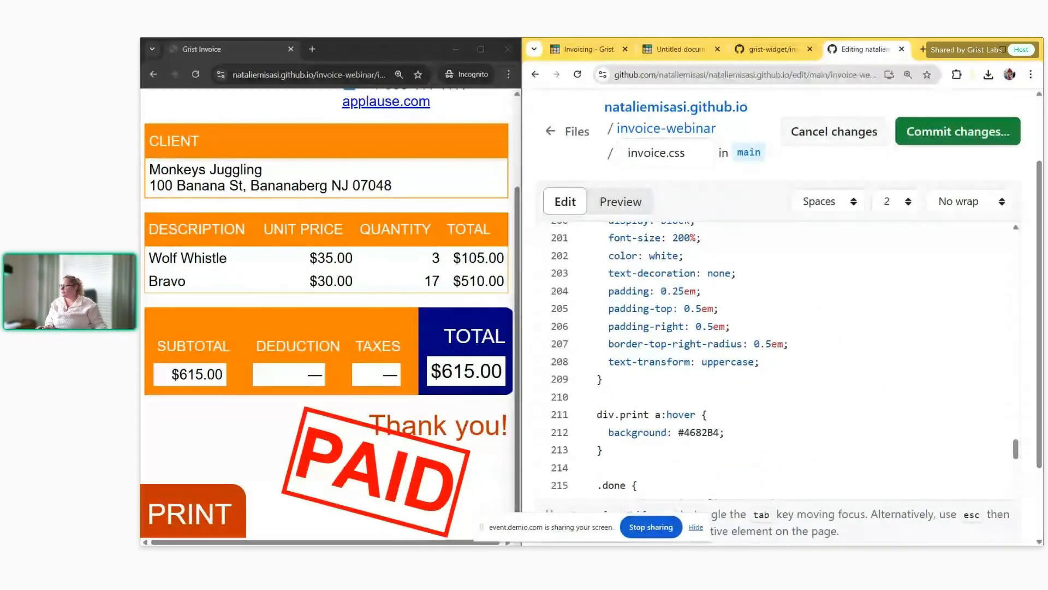
double_click(710, 432)
type("F9AE41")
Commit the invoice.css edits directly to the main branch with the extended description "changing colors"
scroll(742, 416, "down", 1)
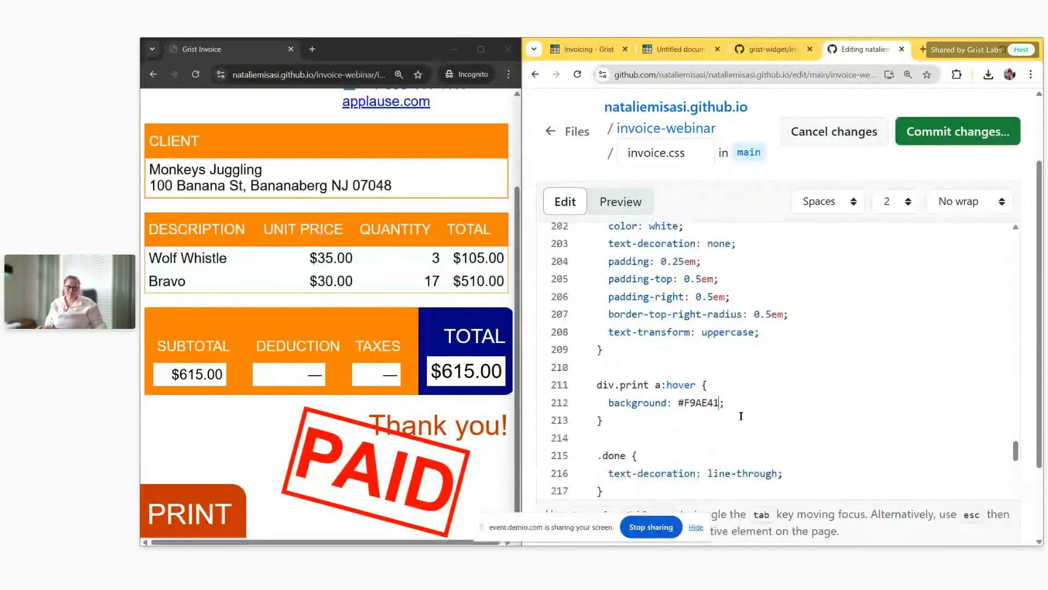
scroll(741, 416, "down", 6)
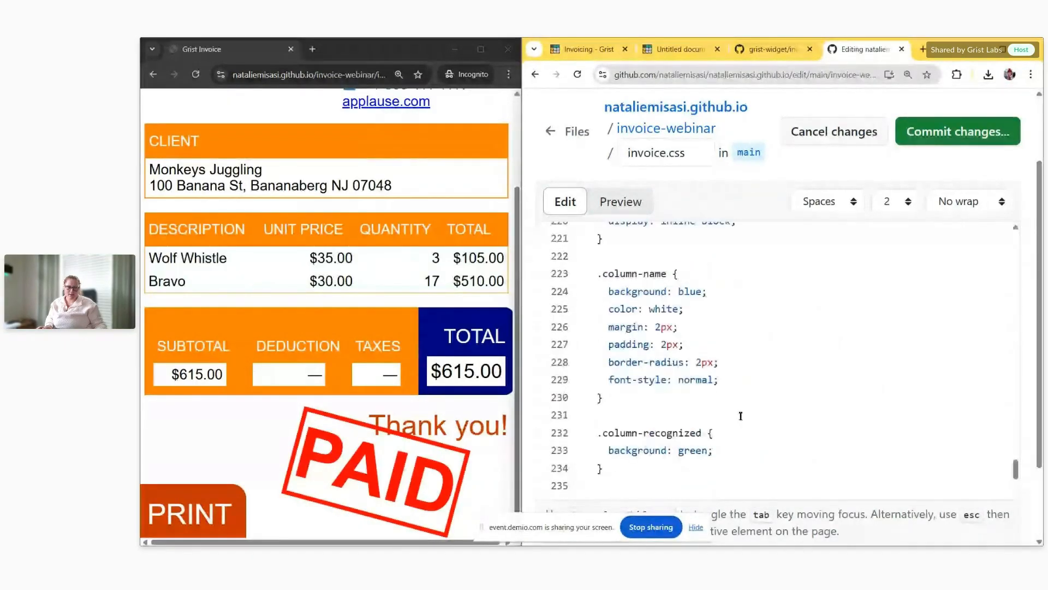
scroll(741, 416, "down", 2)
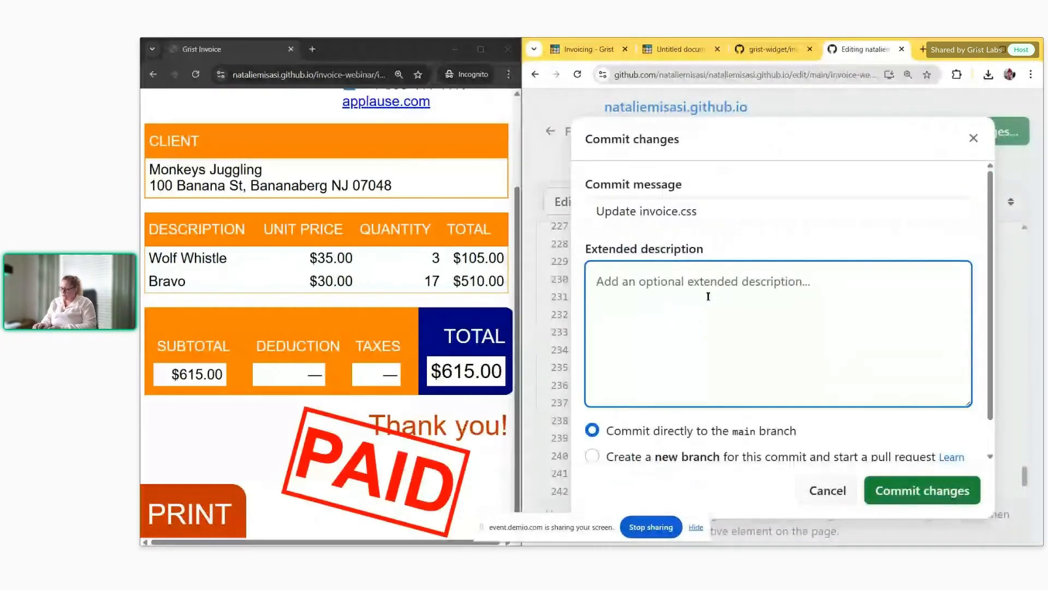
type("changing colors")
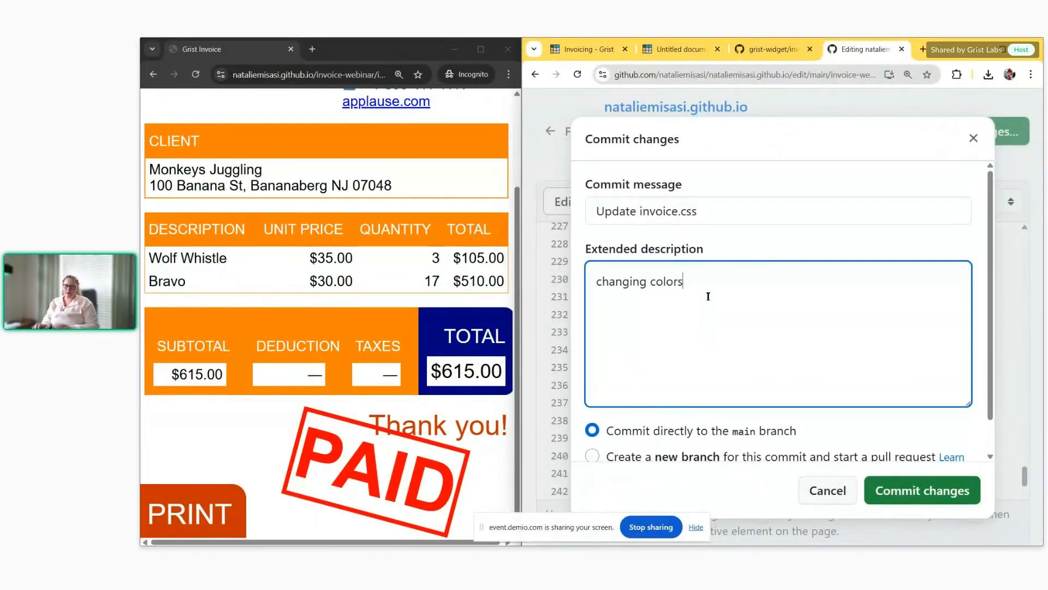
left_click(921, 490)
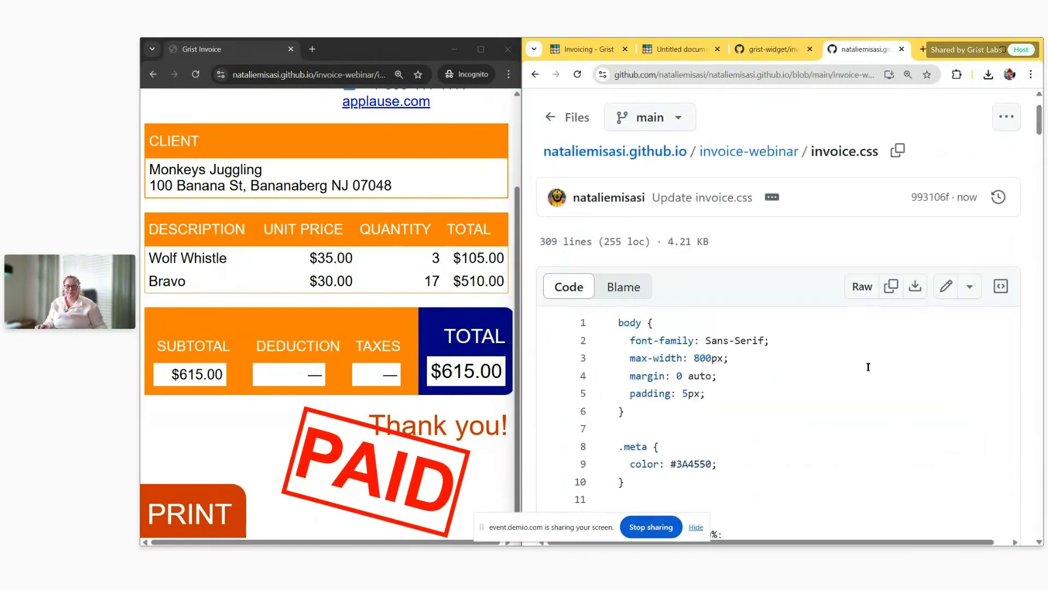
left_click(405, 314)
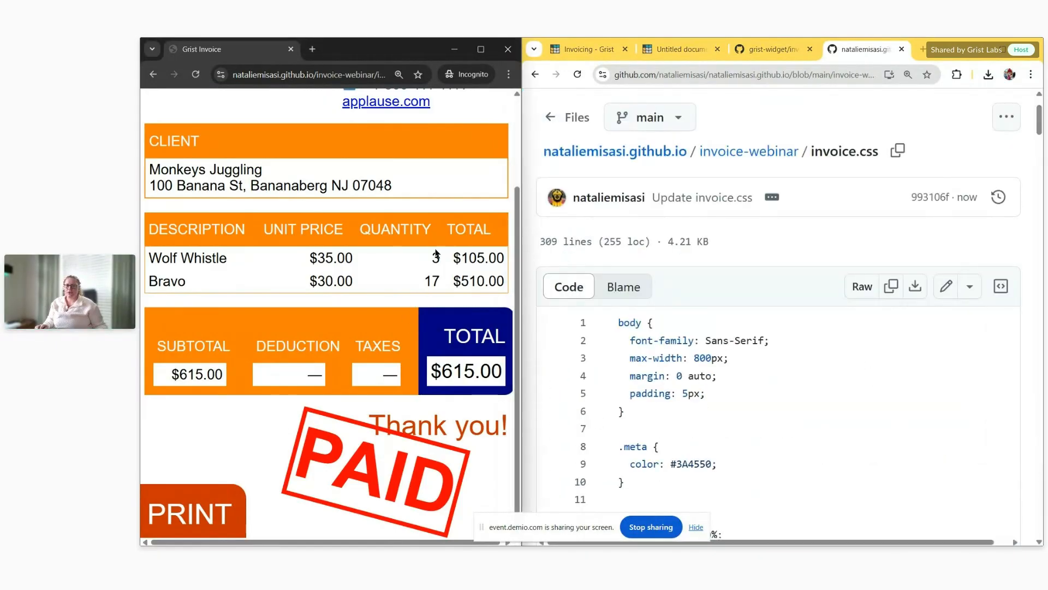
scroll(272, 292, "up", 2)
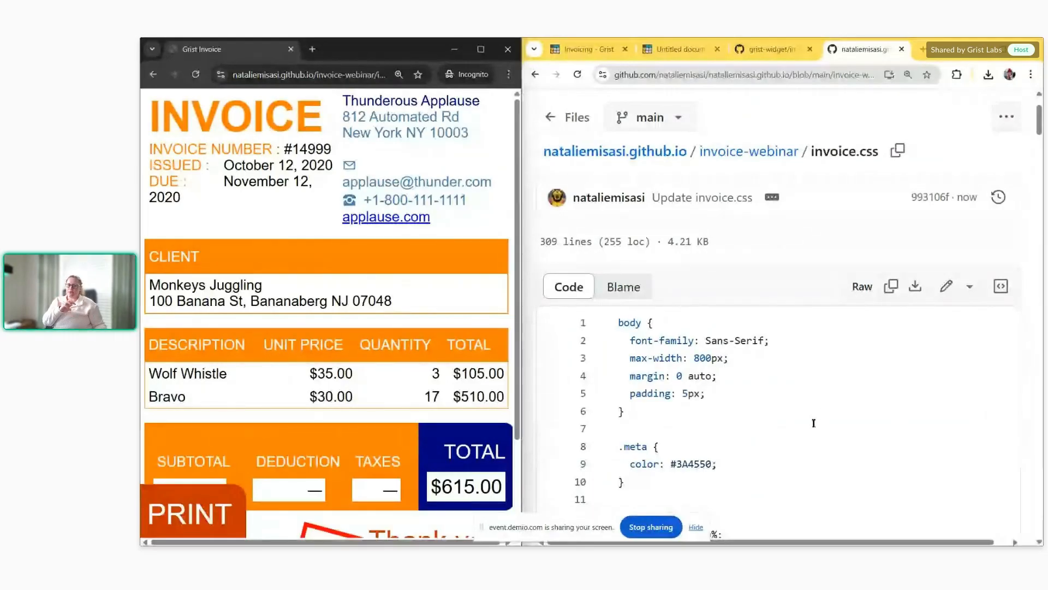
left_click(699, 528)
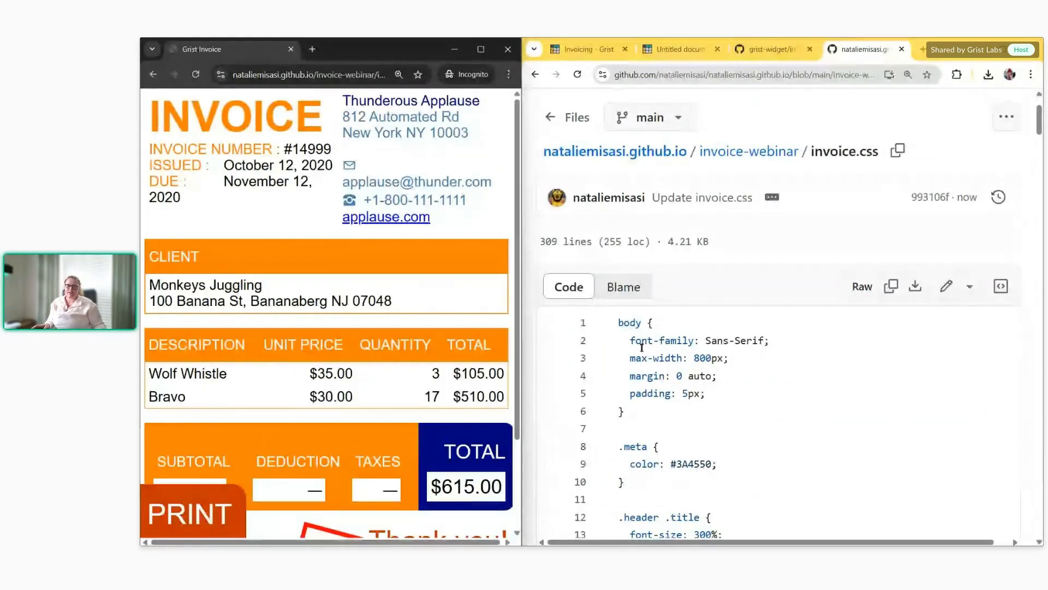
Reopen invoice.css for editing and set the font-family of the body rule to 'Rubik'
left_click(635, 344)
left_click_drag(634, 344, 770, 342)
left_click(971, 304)
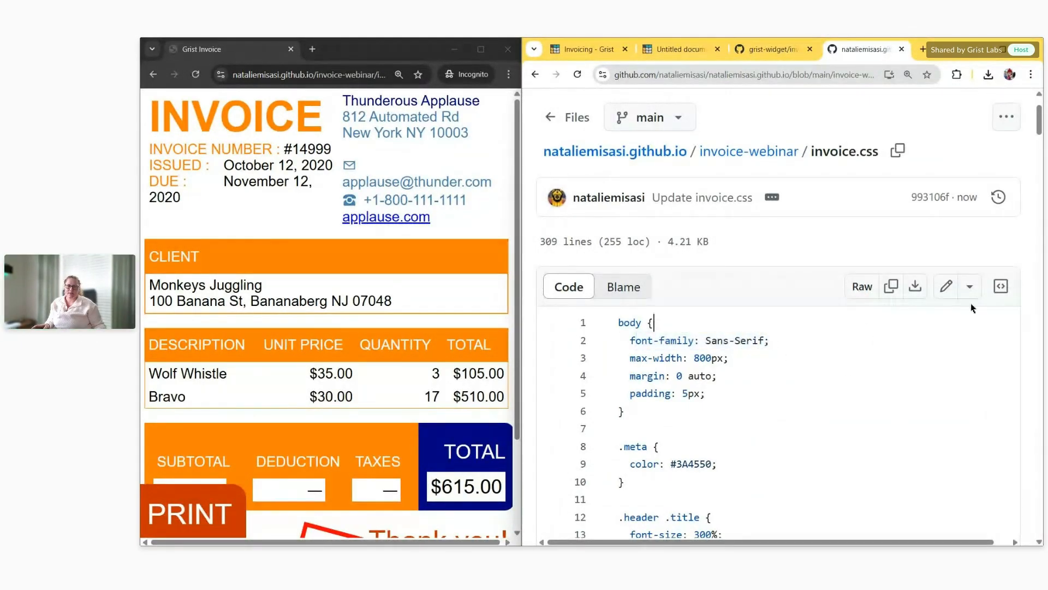
left_click(945, 287)
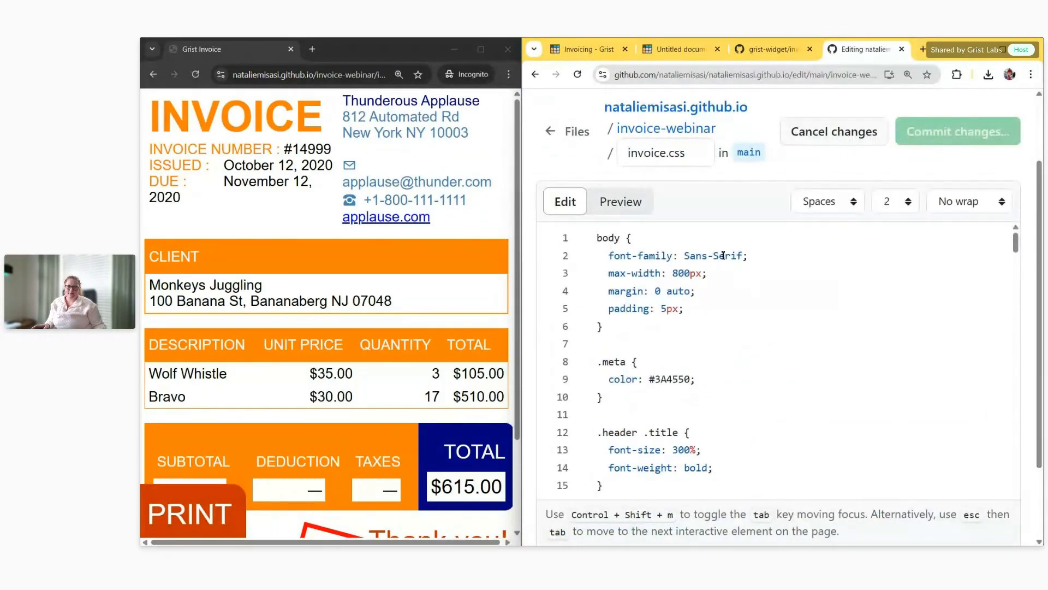
left_click_drag(745, 256, 687, 256)
type("'Ru")
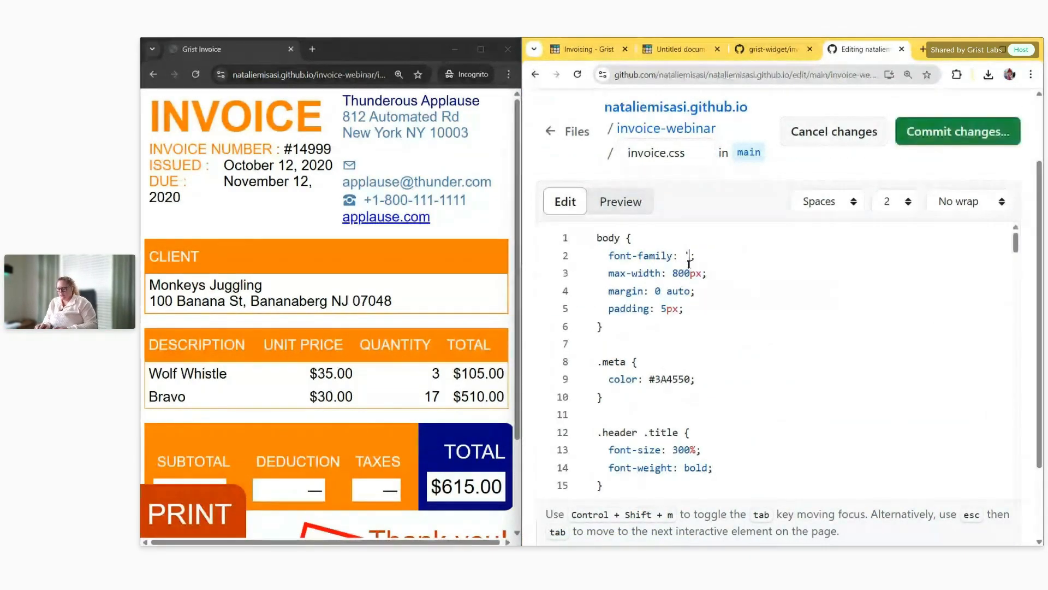
type("bik'")
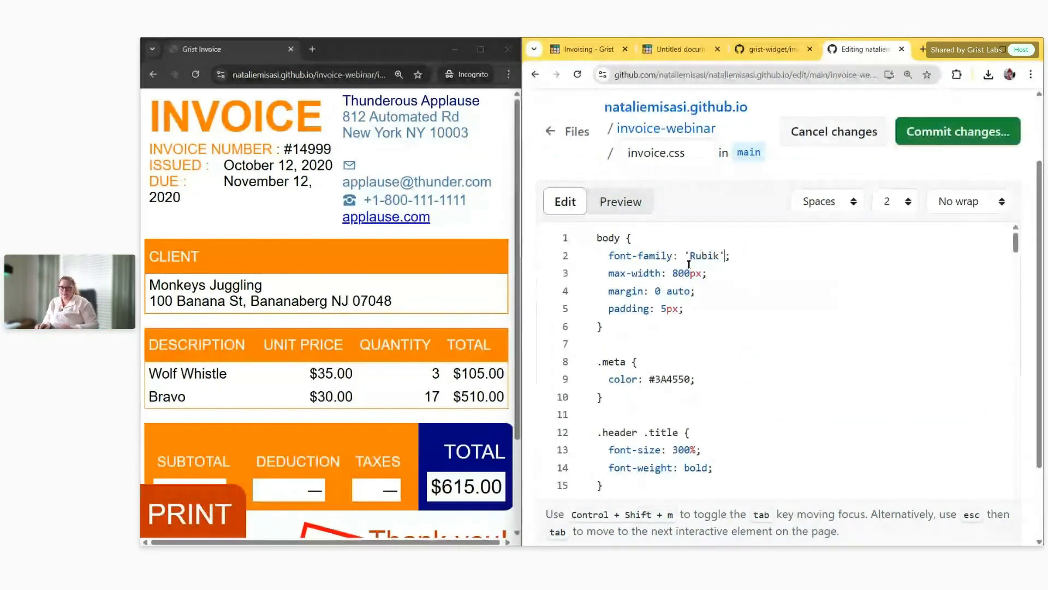
Commit the invoice.css font edit directly to the main branch with the extended description "changing font"
left_click(958, 131)
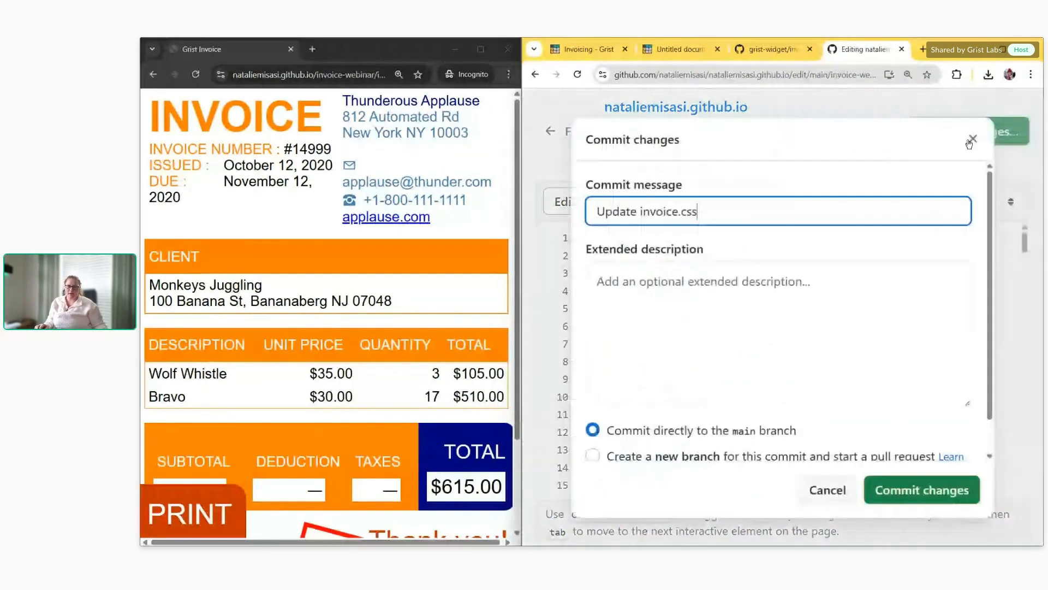
left_click(837, 301)
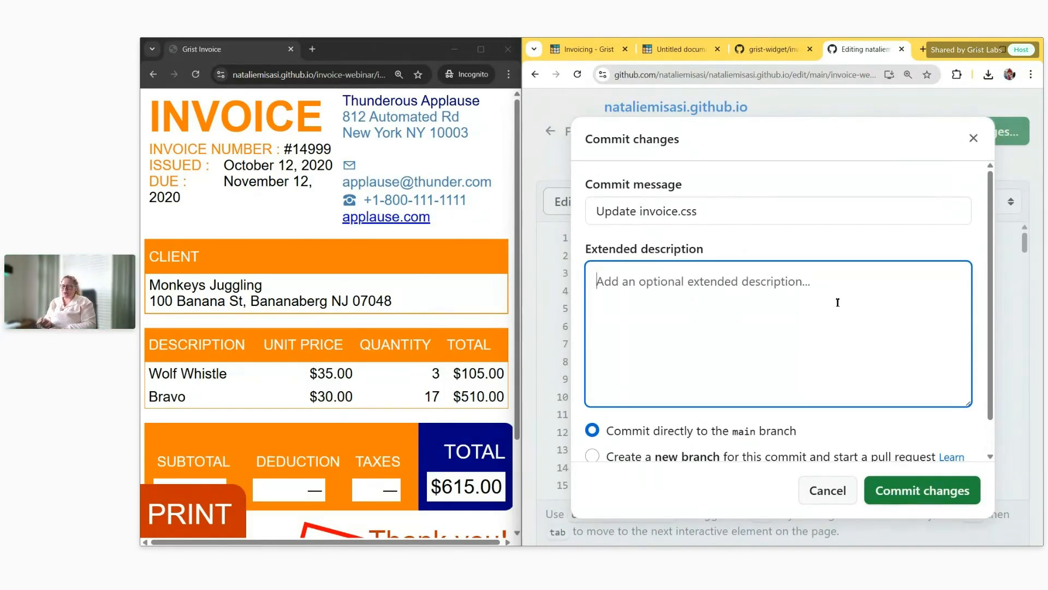
type("changing font")
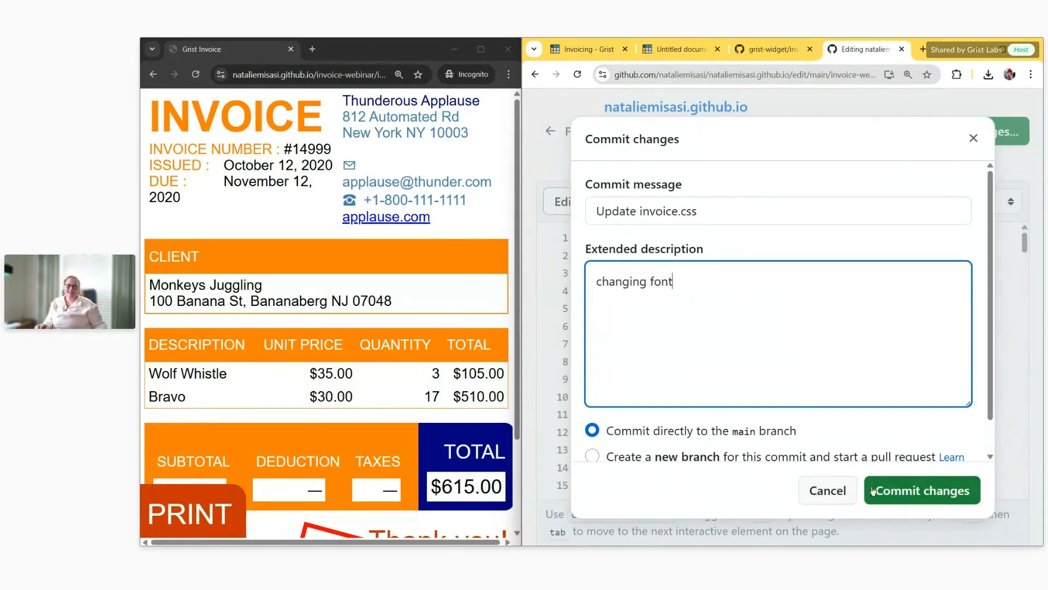
left_click(891, 499)
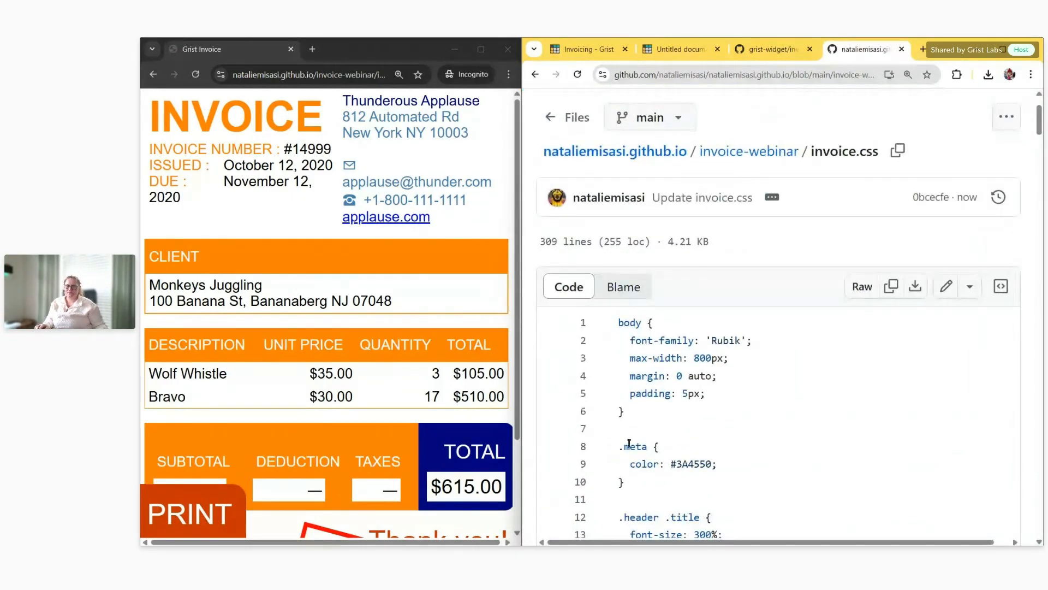
Hard-reload the demo invoice page and review the restyled colors from the header down to the totals
left_click(371, 368)
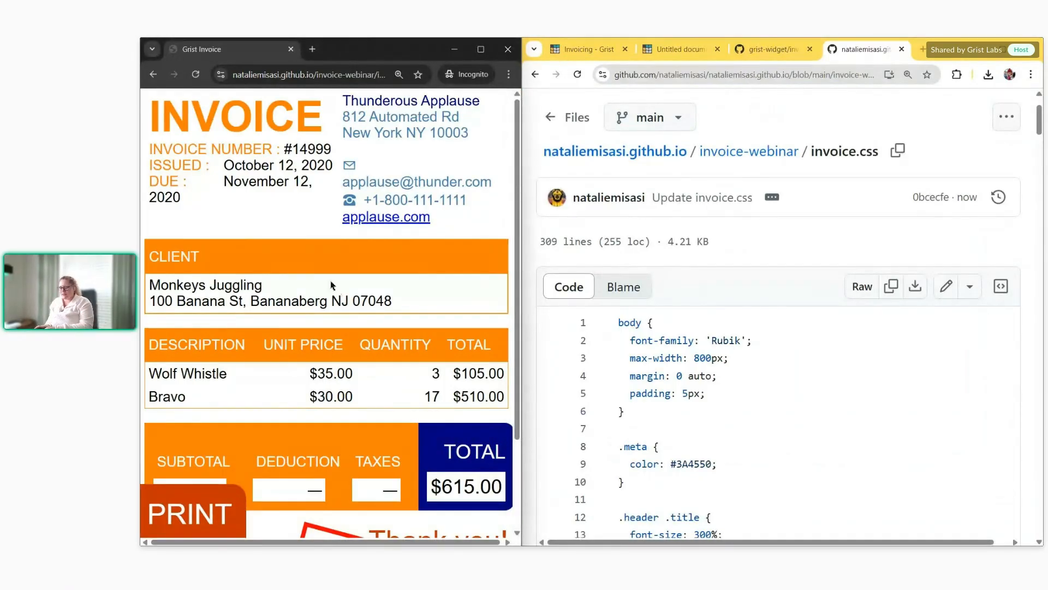
key("ctrl+shift+r")
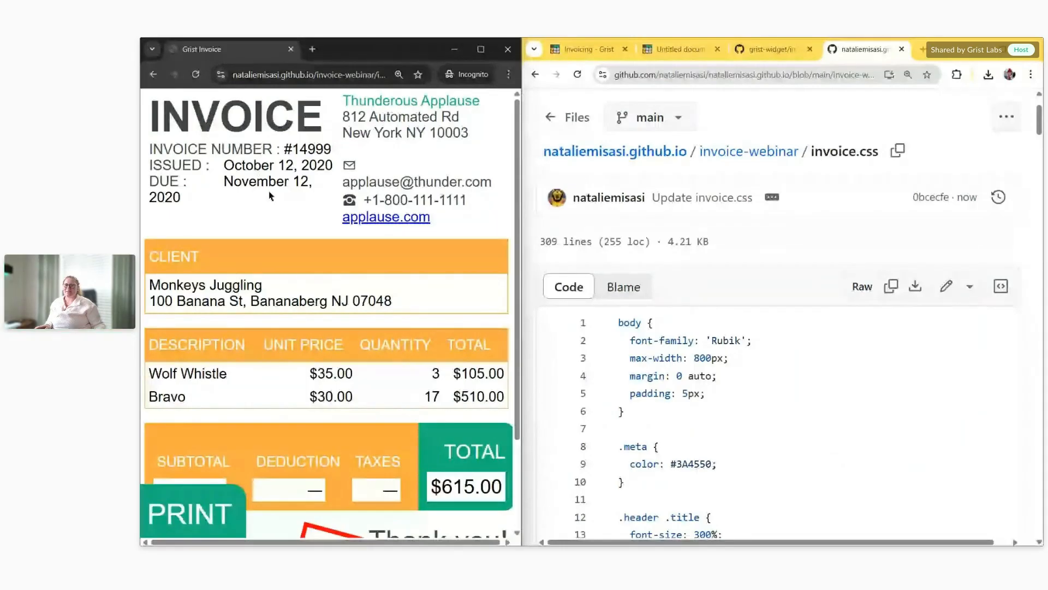
scroll(431, 153, "down", 2)
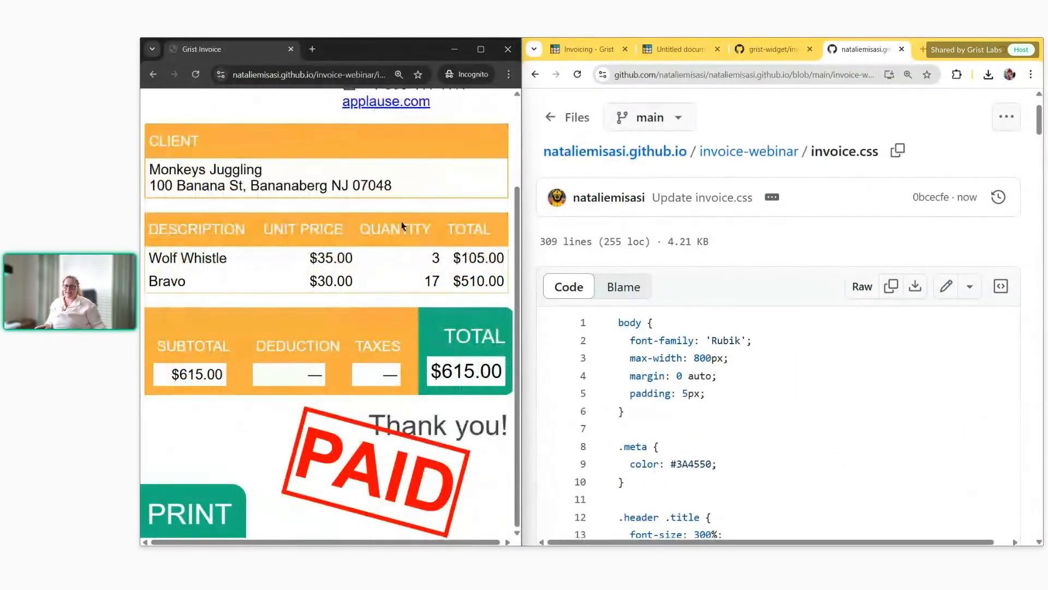
scroll(386, 191, "up", 2)
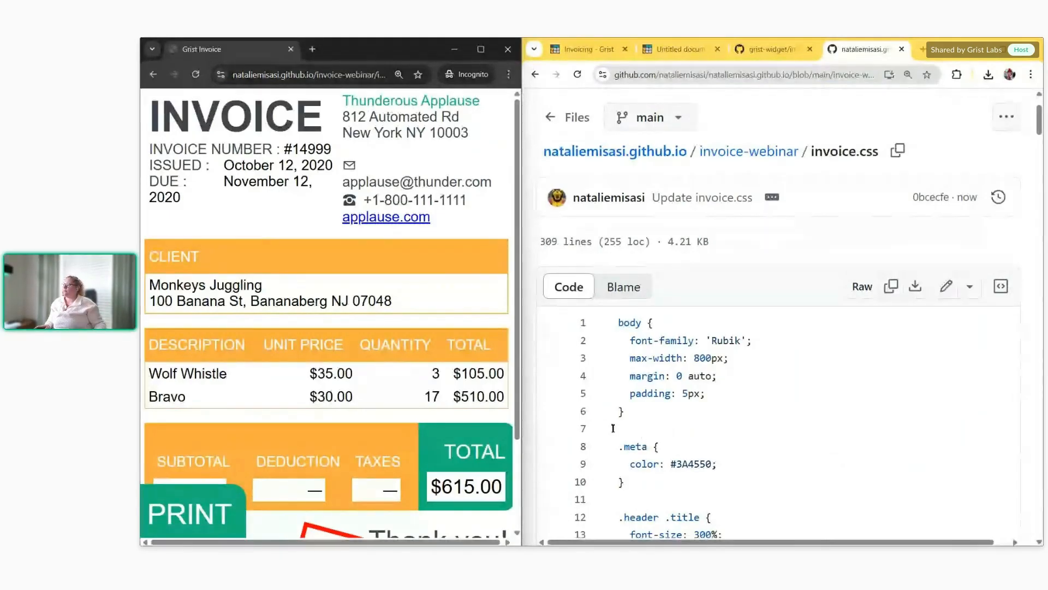
scroll(412, 335, "down", 3)
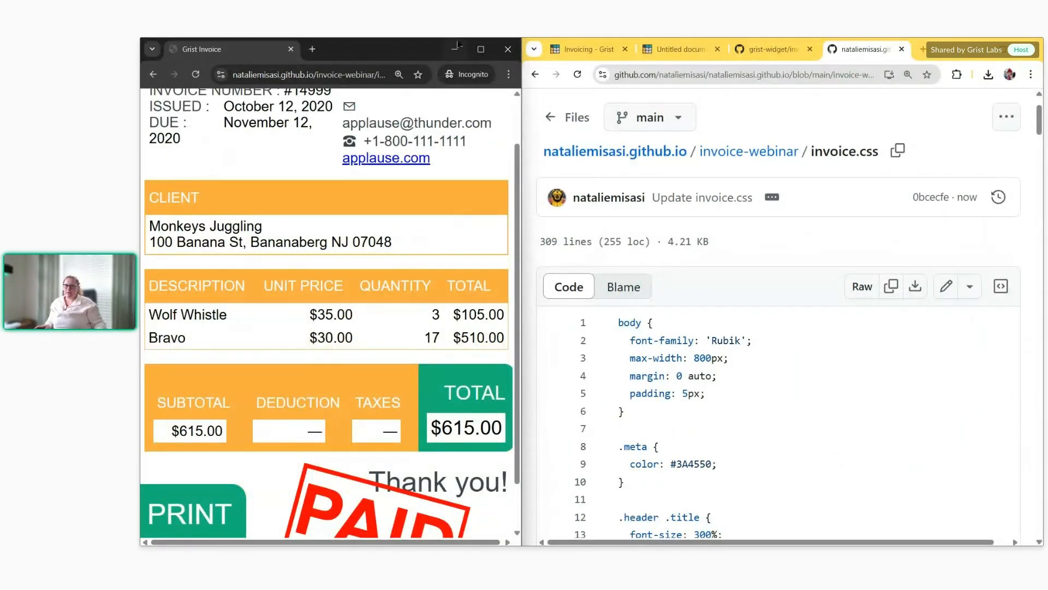
Enlarge the demo invoice and inspect the Wolf Whistle unit price cell to identify its CSS class, then restore the side-by-side view
left_click(481, 49)
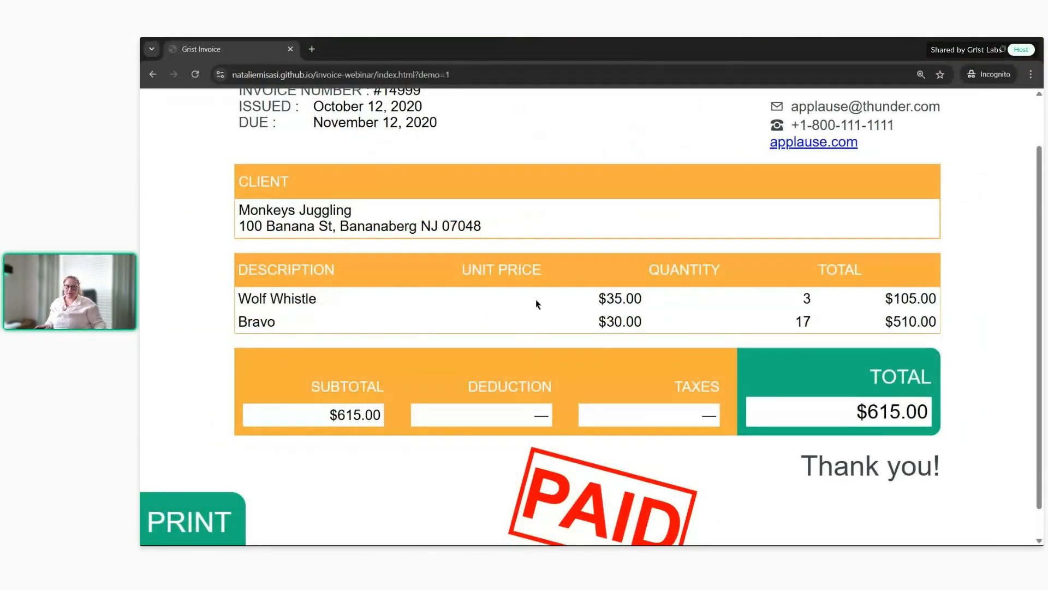
key("ctrl+plus")
key("ctrl+plus")
key("ctrl+minus")
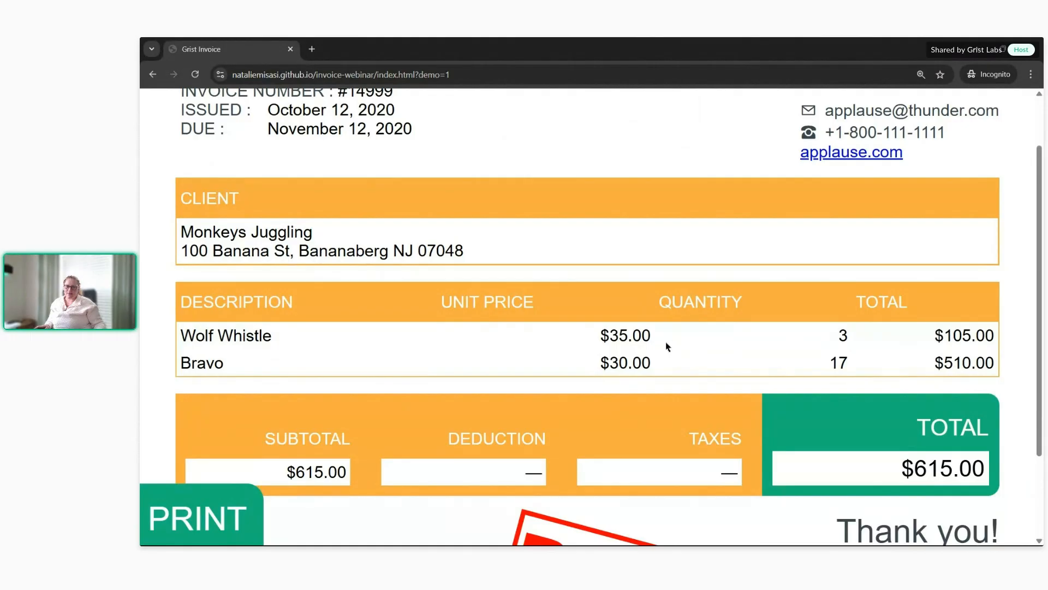
left_click_drag(661, 340, 602, 337)
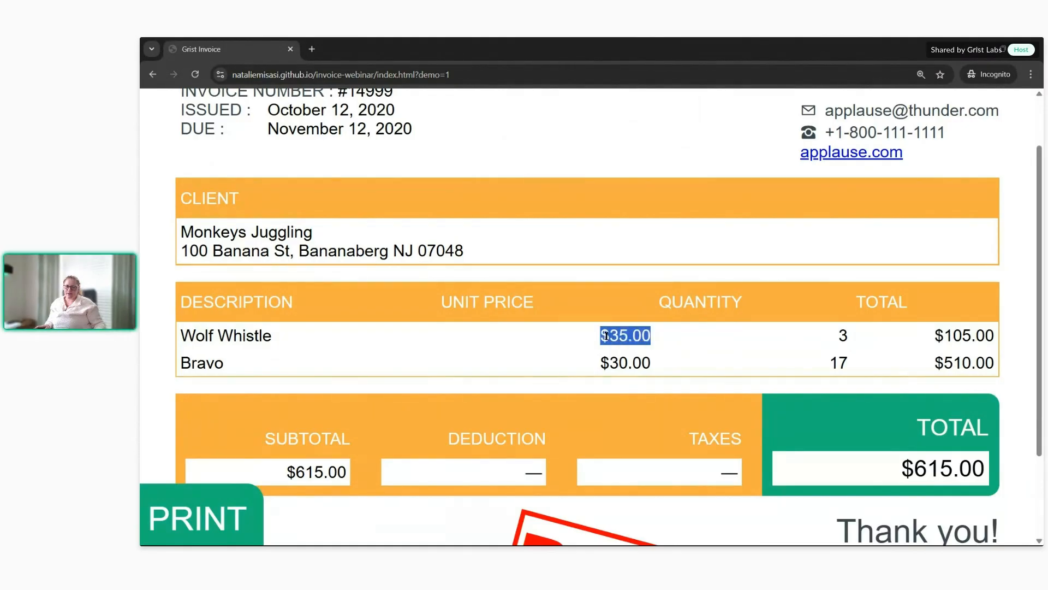
right_click(612, 343)
left_click(629, 461)
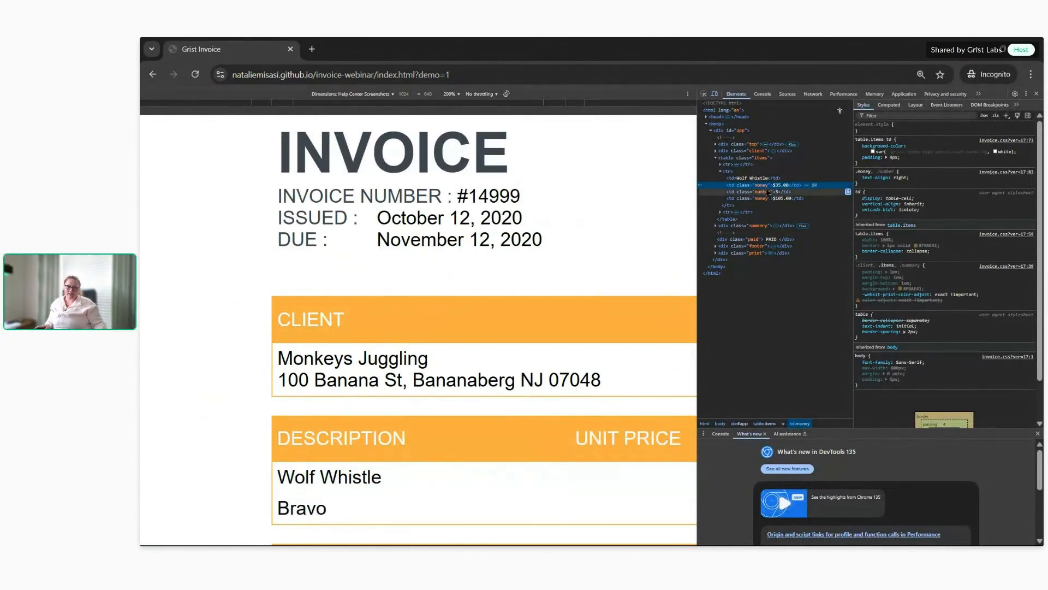
left_click(1037, 94)
mouse_move(636, 53)
left_mouse_down()
mouse_move(635, 69)
mouse_move(143, 140)
left_mouse_up()
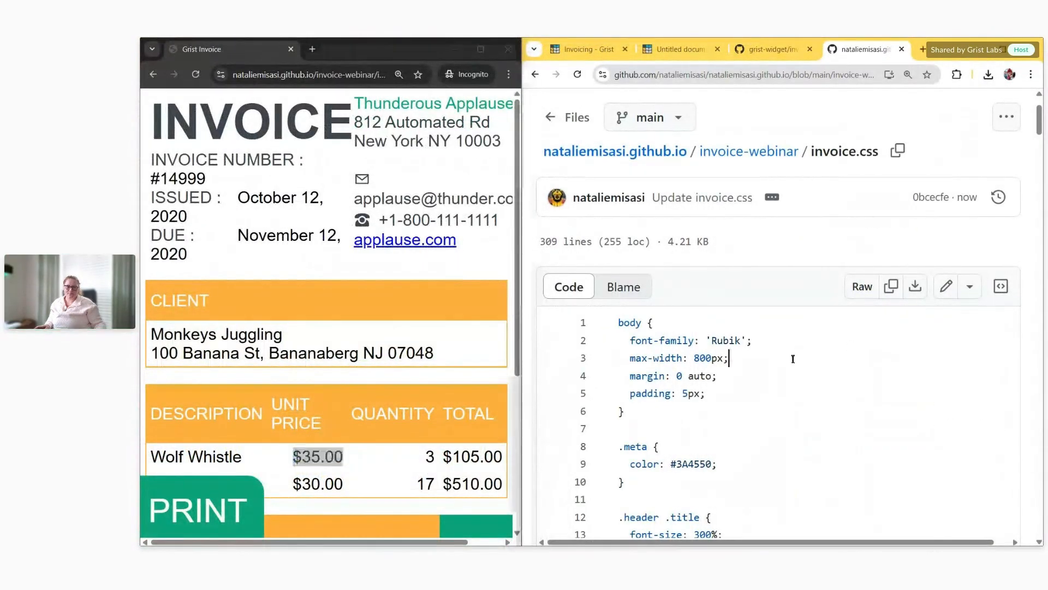
Reopen invoice.css for editing, find .money and set text-align in the .money, .number rule to left
left_click(945, 286)
left_click(800, 365)
key("ctrl+f")
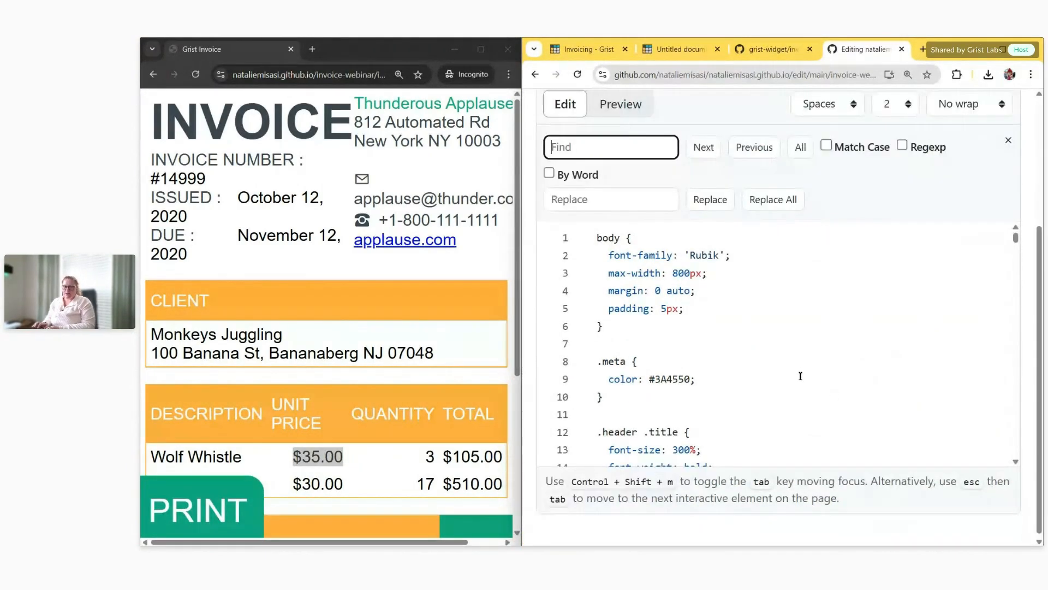
type(".money")
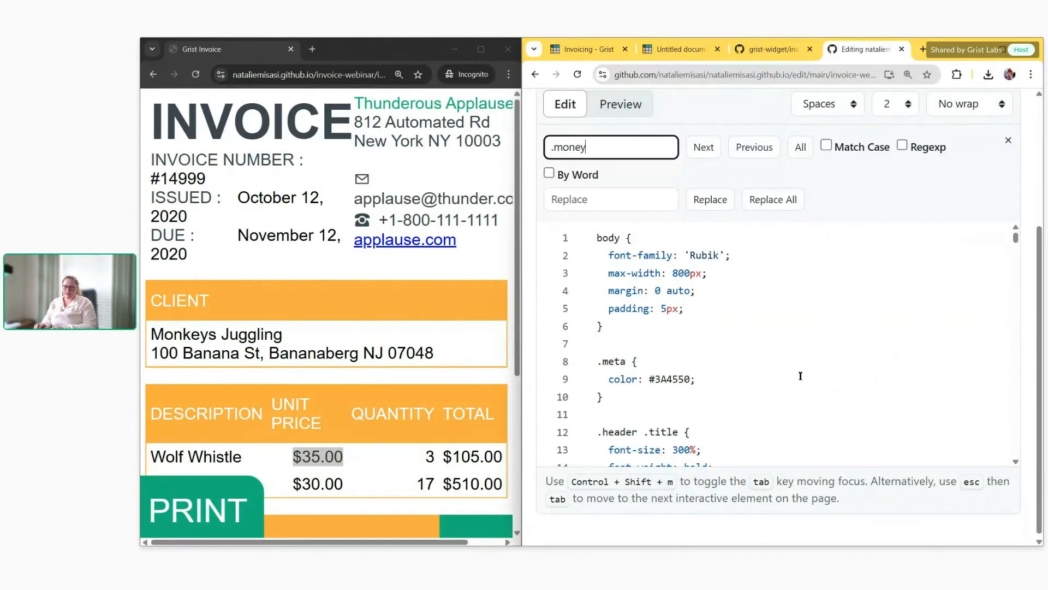
scroll(777, 380, "down", 2)
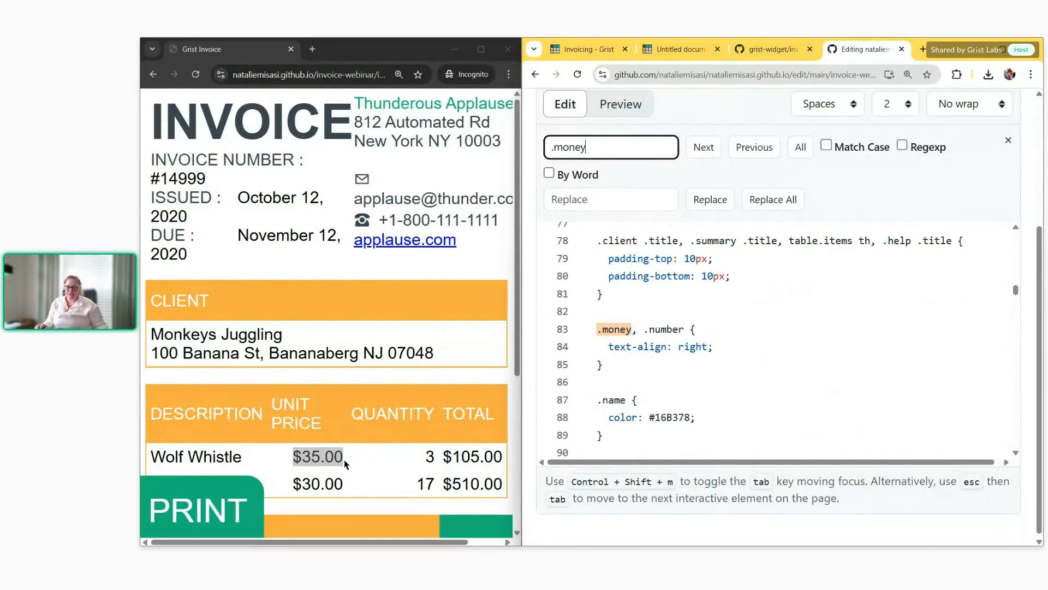
double_click(691, 347)
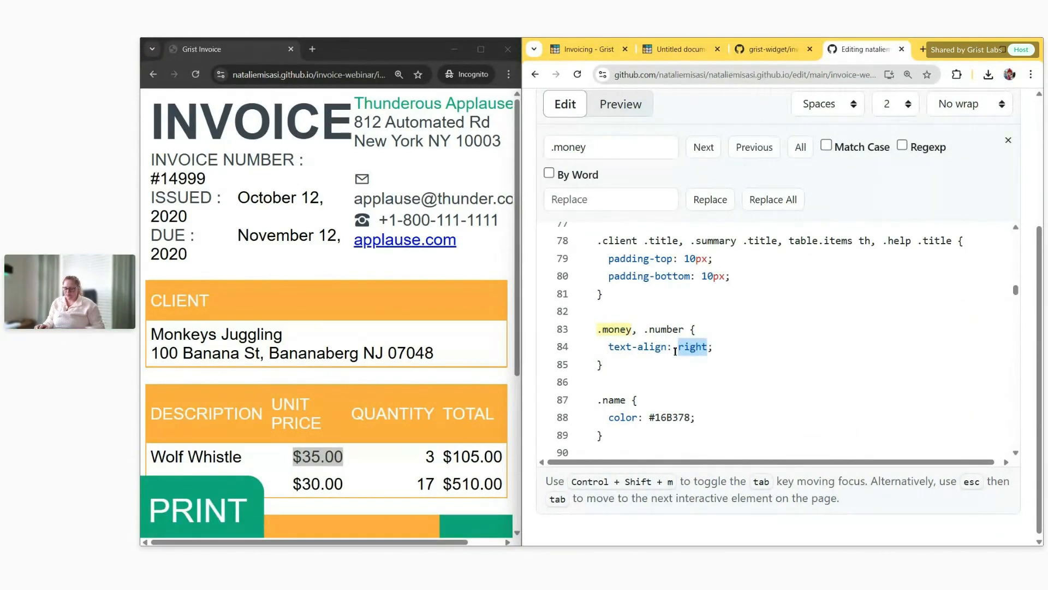
type("left")
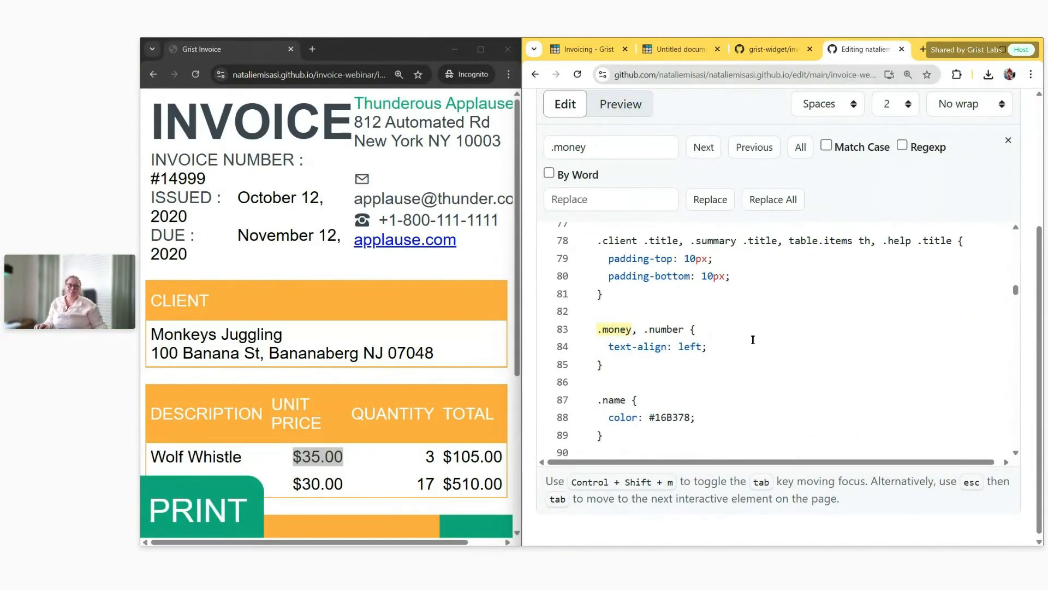
Commit the invoice.css alignment edit directly to the main branch with the extended description "changing text alignment"
left_click_drag(1039, 376, 1039, 249)
left_click(959, 222)
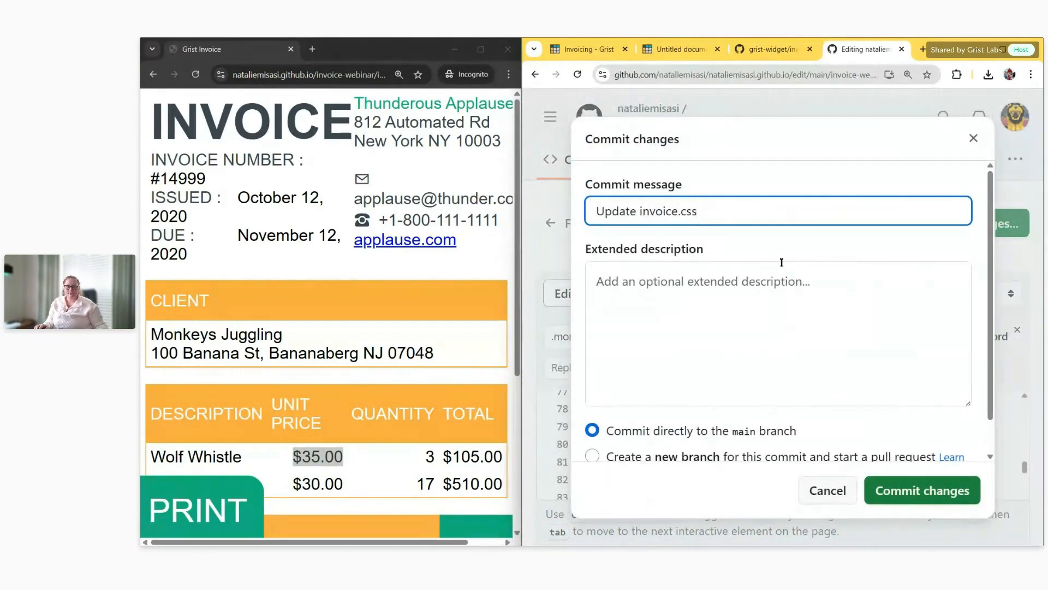
left_click(780, 293)
type("changing text alignment")
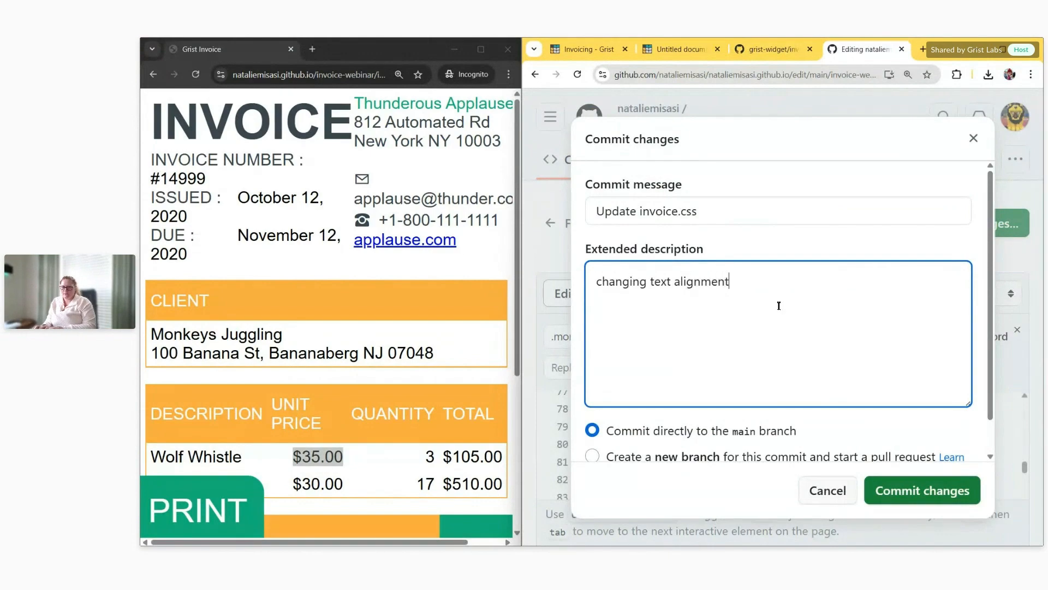
left_click(912, 485)
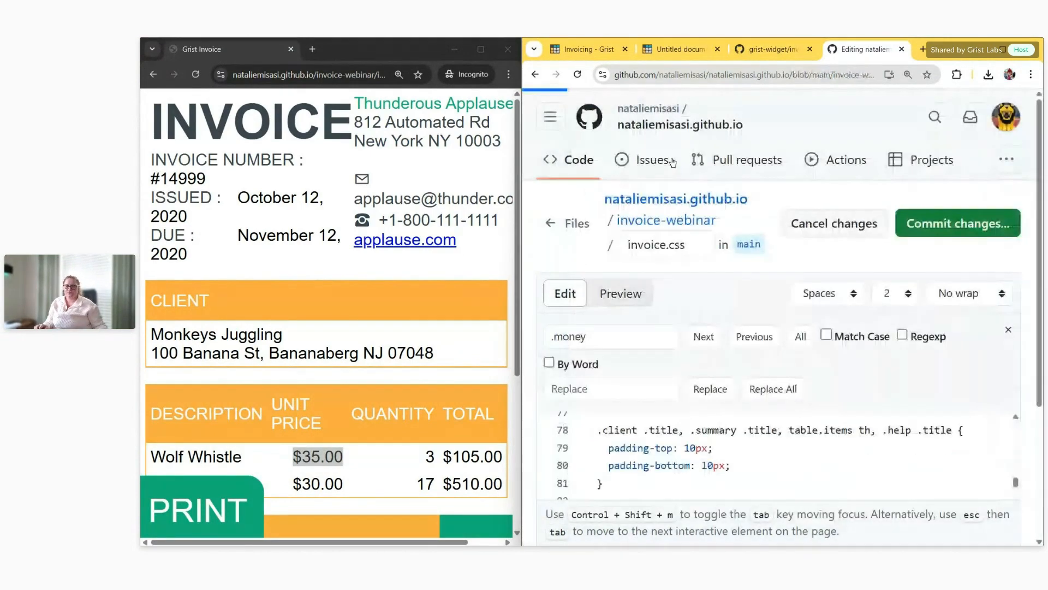
Widen the demo invoice window, reload the page and check the invoice's font and number alignment
left_click_drag(521, 328, 719, 338)
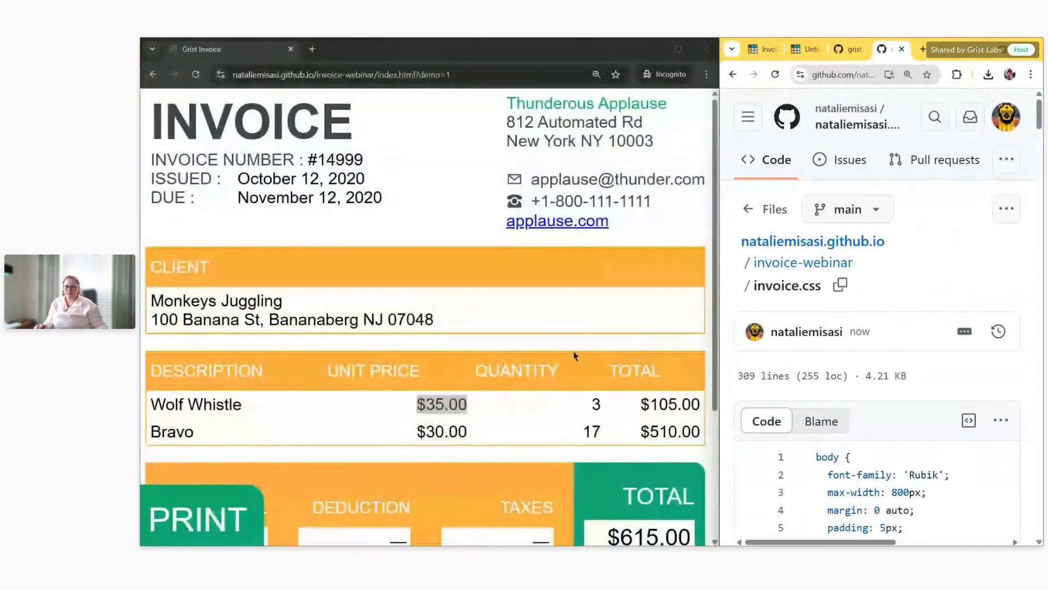
left_click(514, 343)
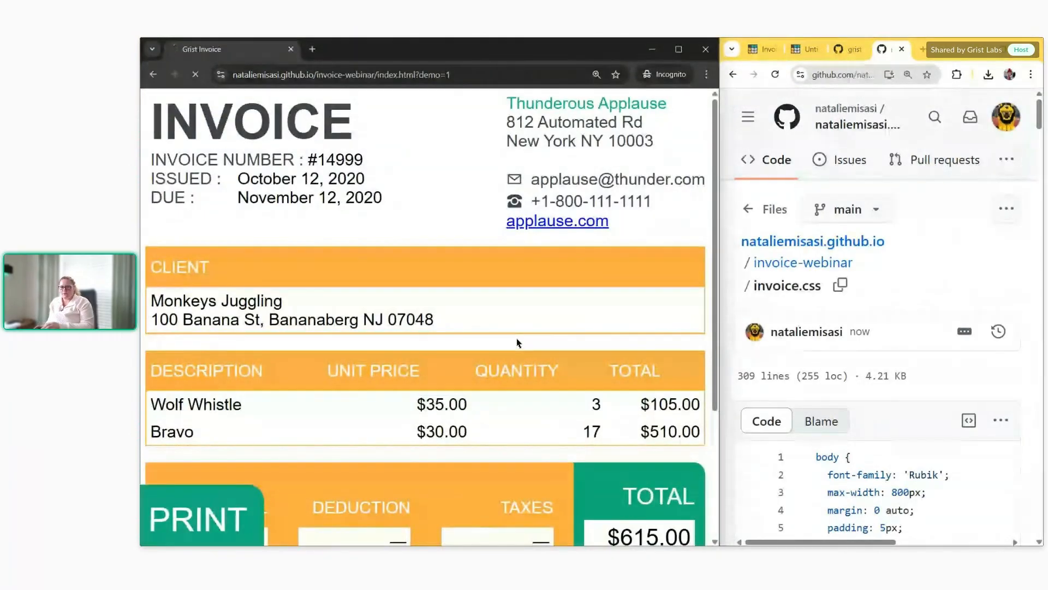
key("ctrl+r")
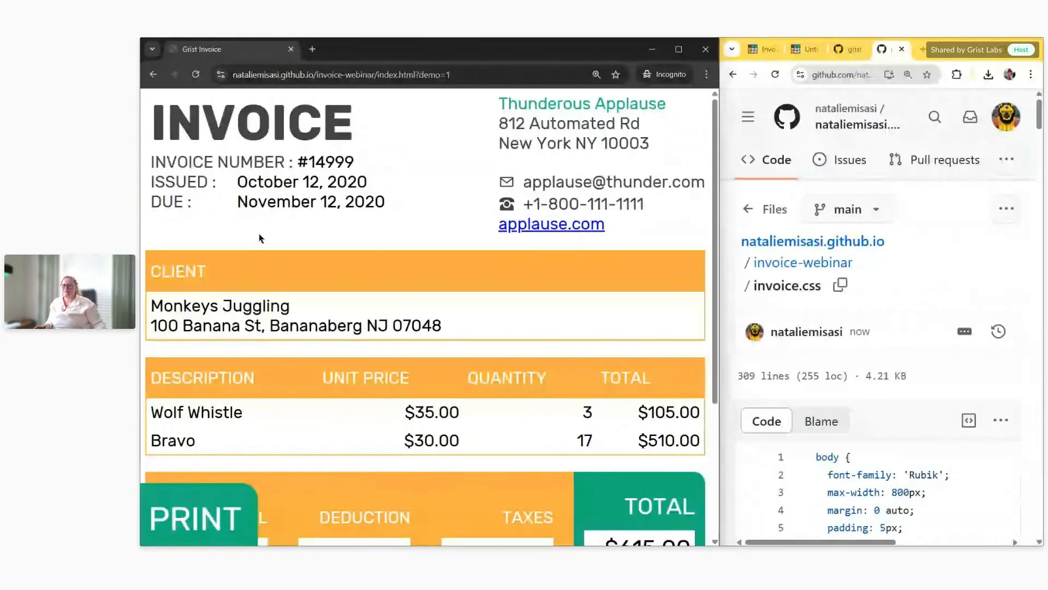
scroll(280, 206, "down", 1)
scroll(278, 199, "up", 1)
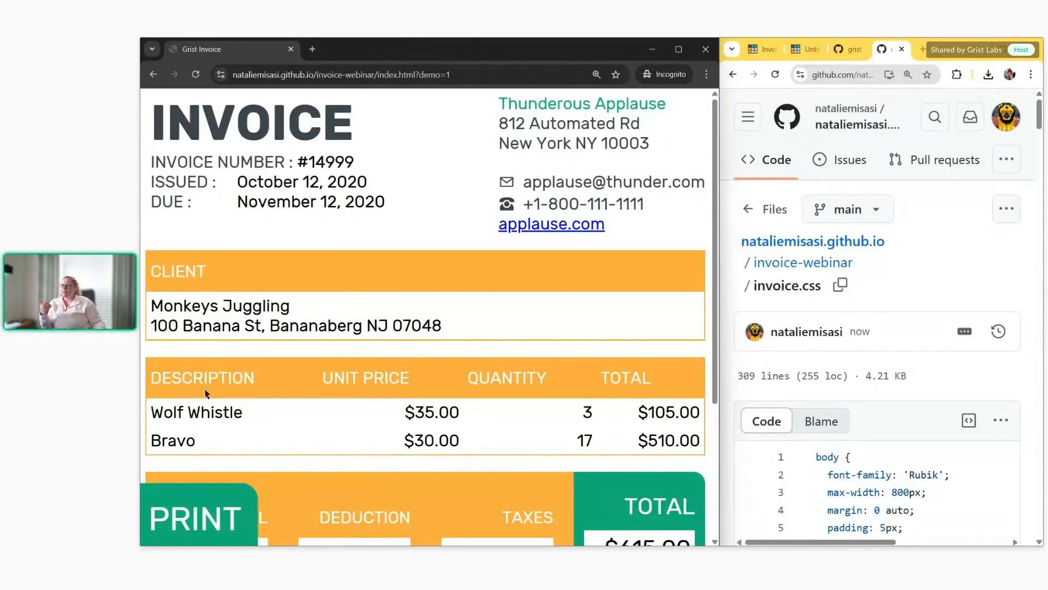
scroll(206, 382, "down", 1)
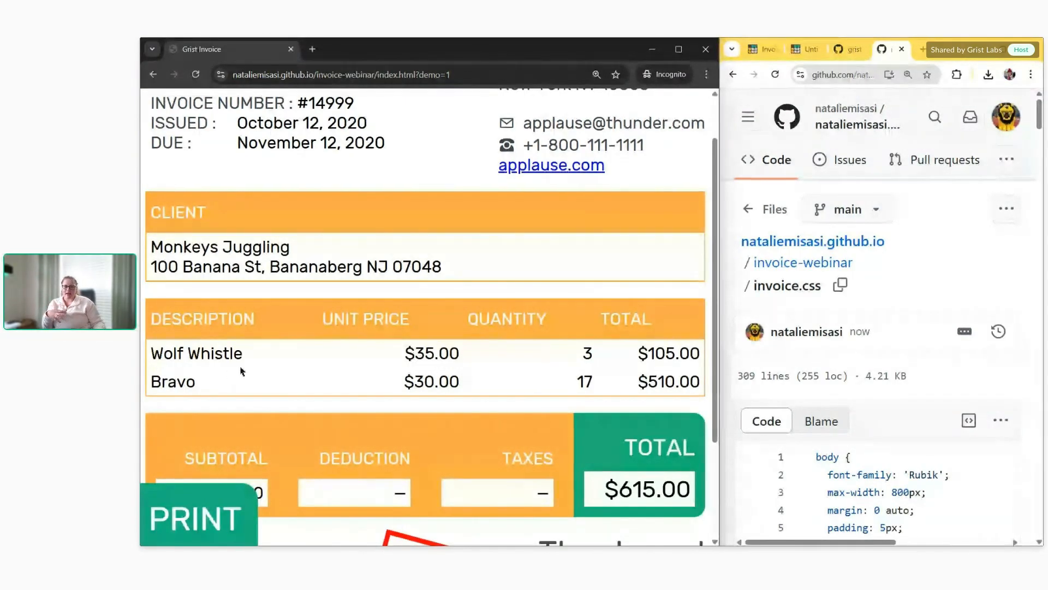
Widen the GitHub window and open index.html from the invoice-webinar folder for editing
left_click_drag(720, 334, 465, 315)
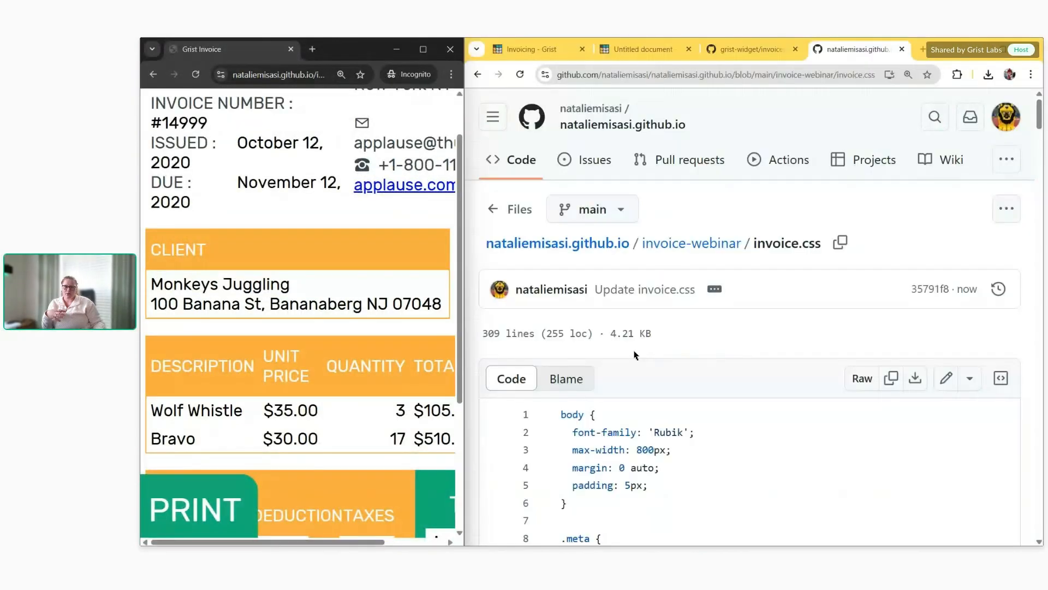
left_click(709, 244)
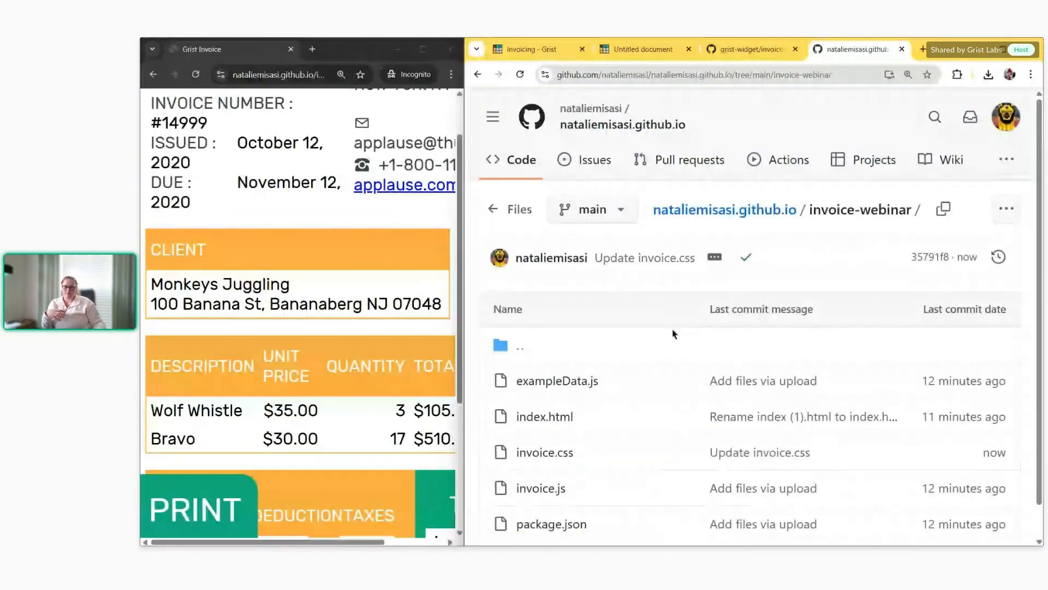
left_click(536, 418)
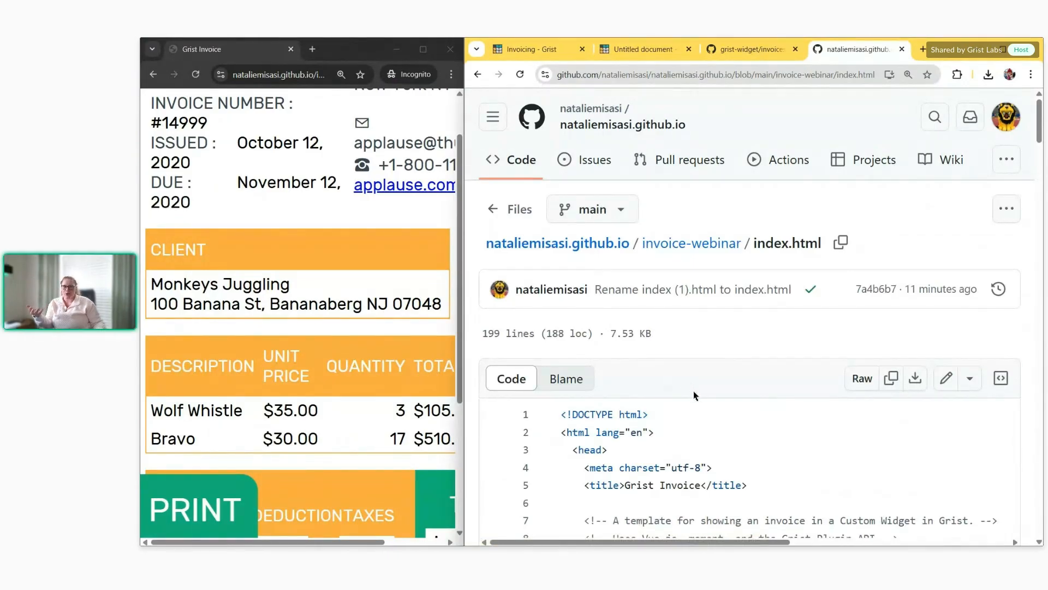
left_click(955, 389)
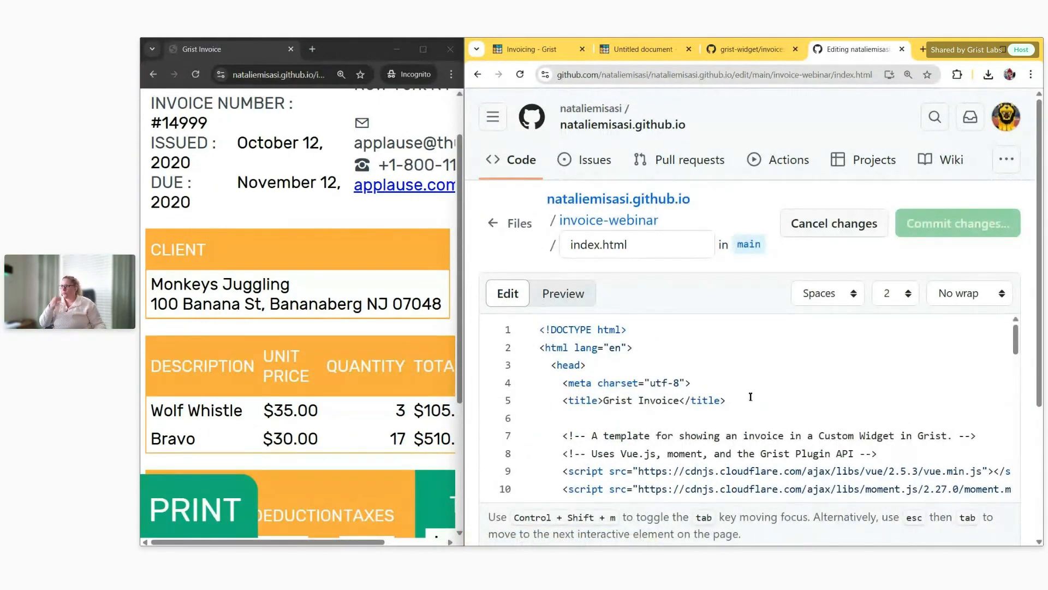
Add an SKU header cell, <th>SKU</th>, directly above the Description header in the v-else item table of index.html
left_click(181, 415)
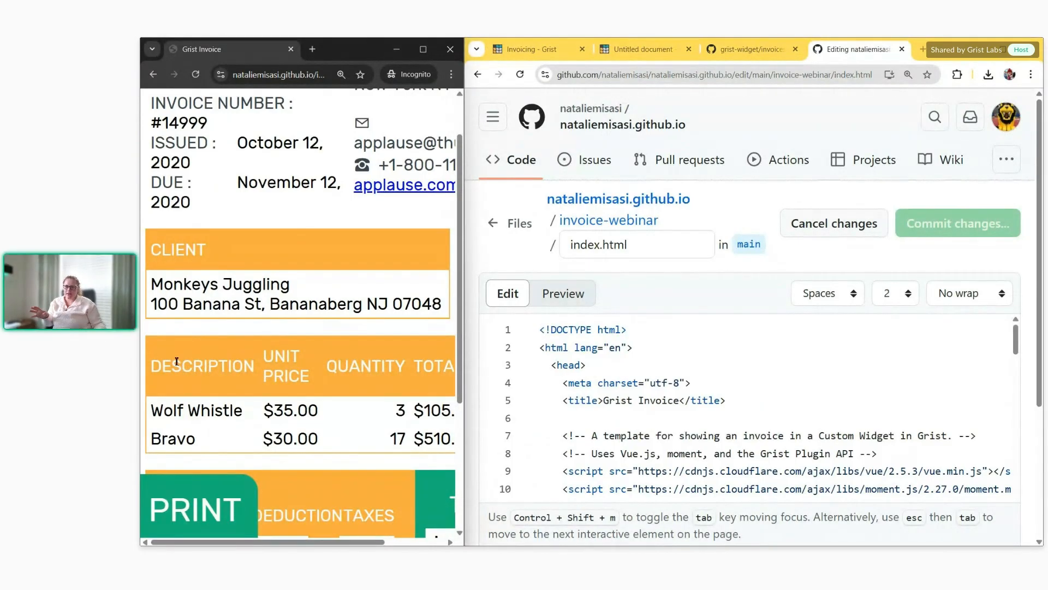
left_click_drag(166, 359, 233, 356)
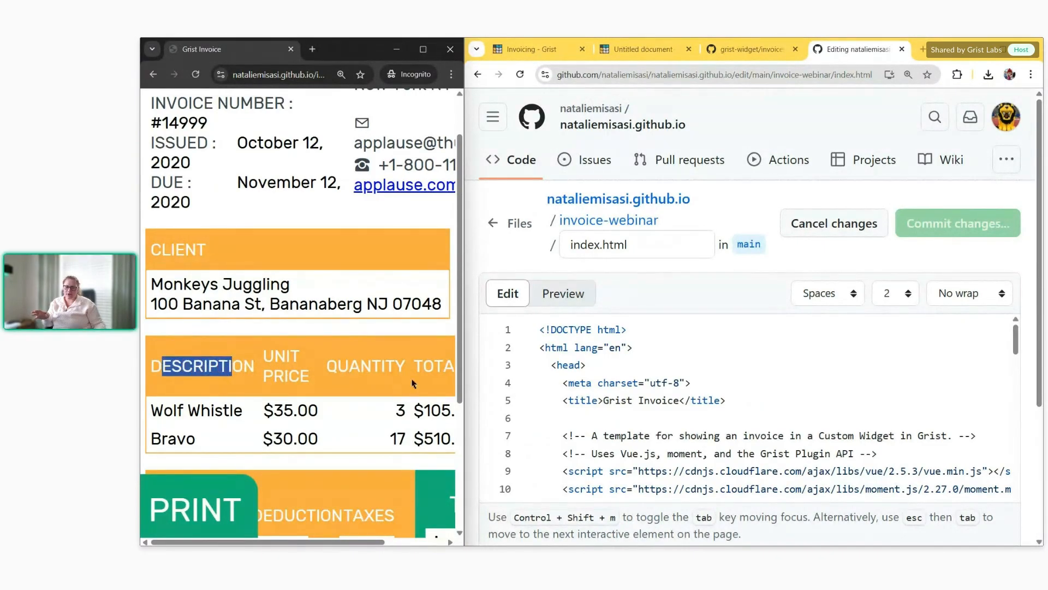
scroll(700, 404, "down", 2)
scroll(700, 404, "down", 5)
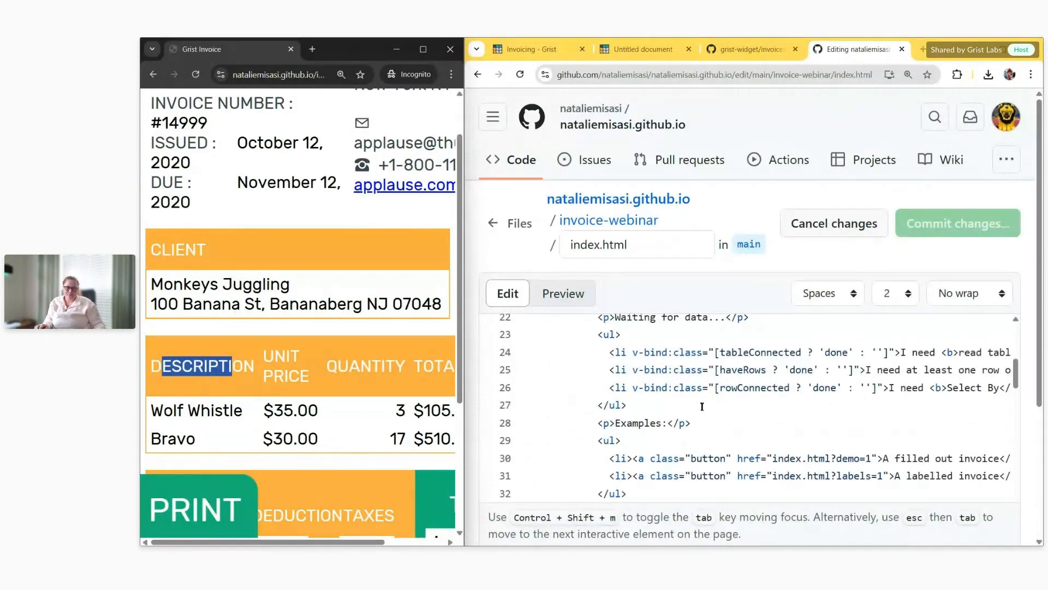
scroll(702, 406, "down", 4)
scroll(702, 406, "down", 4)
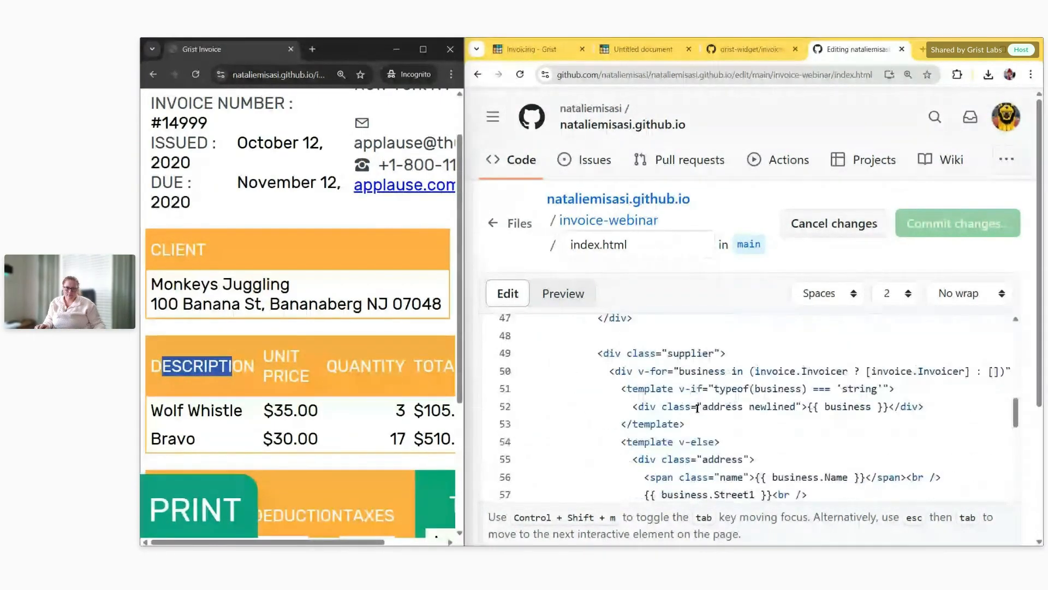
scroll(697, 409, "down", 9)
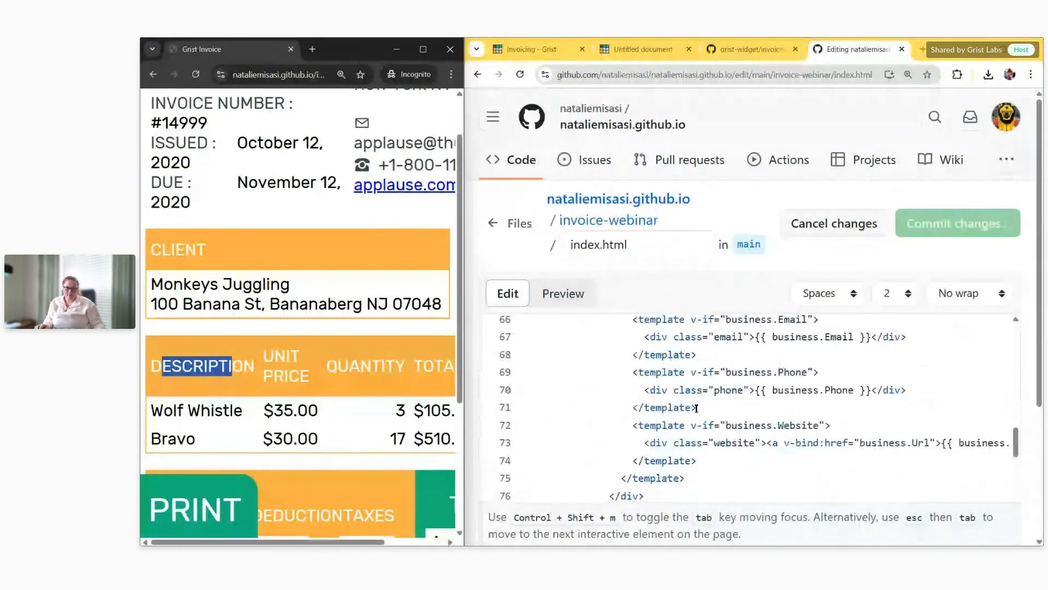
scroll(697, 408, "down", 2)
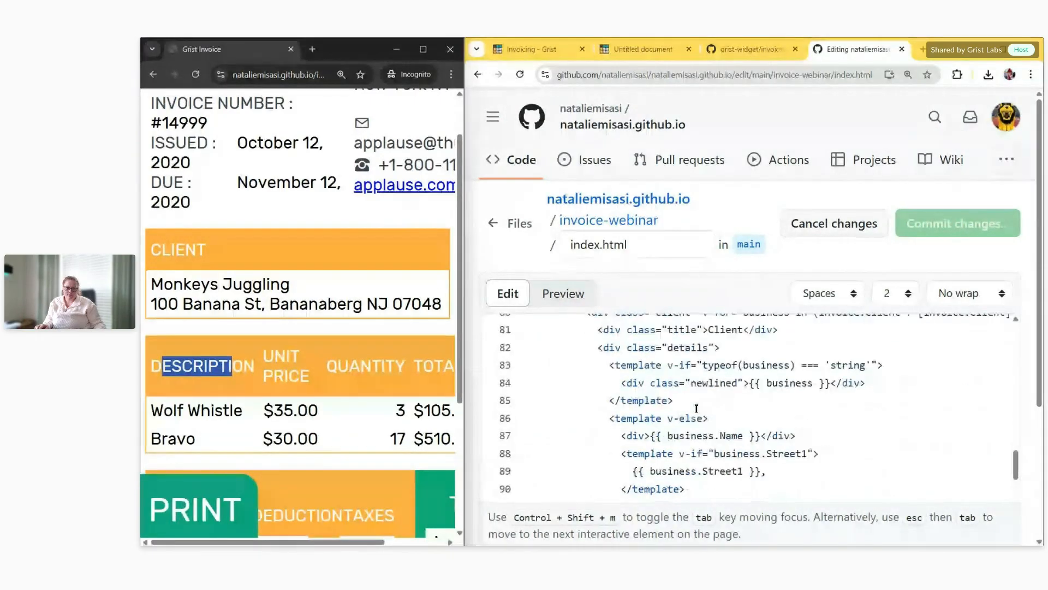
scroll(697, 408, "down", 7)
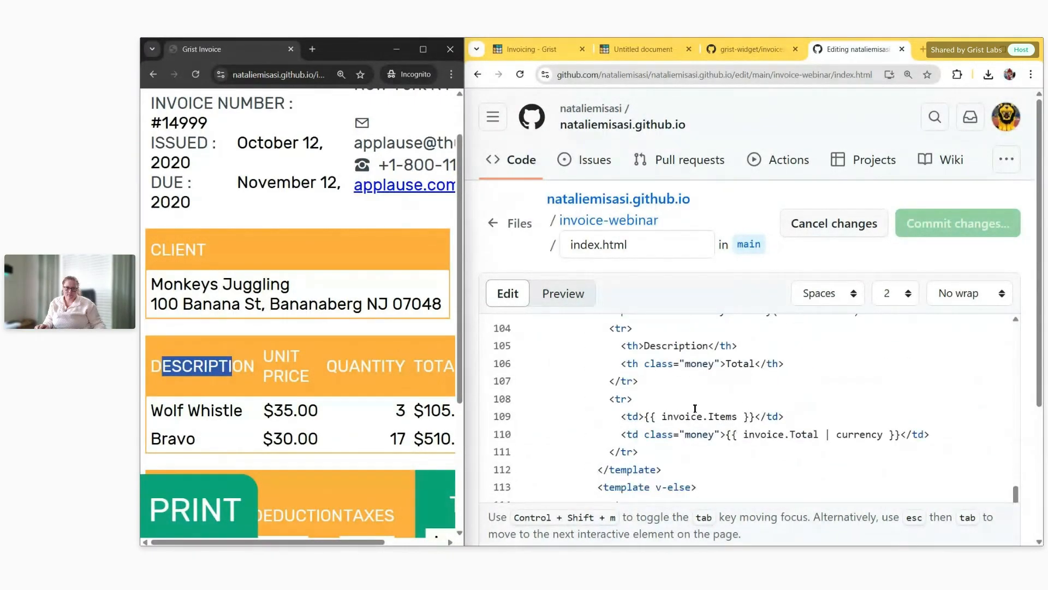
scroll(695, 408, "down", 1)
scroll(693, 404, "down", 2)
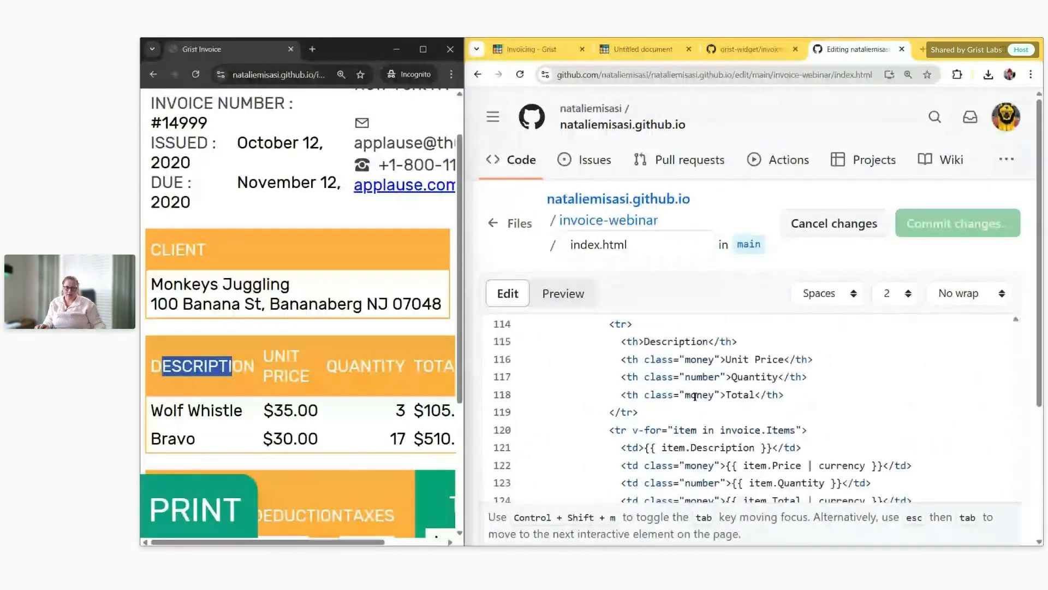
scroll(689, 400, "up", 1)
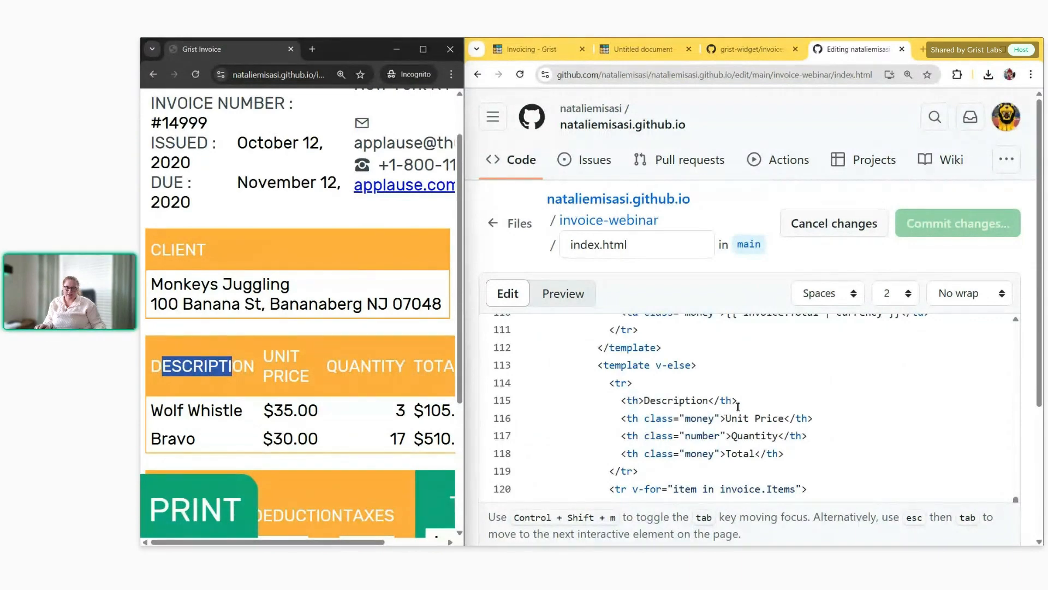
left_click_drag(738, 404, 632, 404)
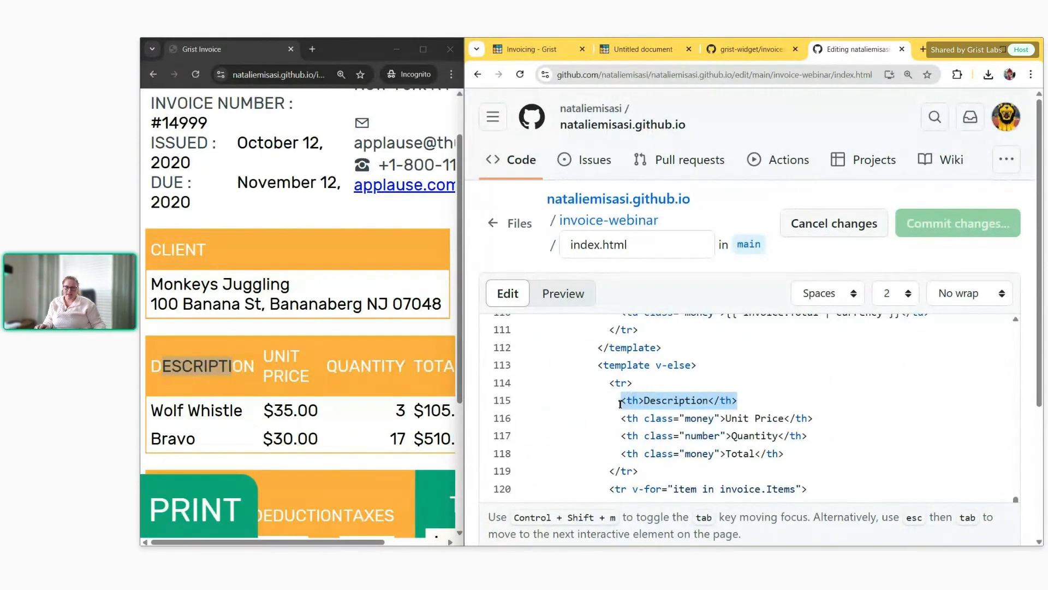
left_click(621, 405)
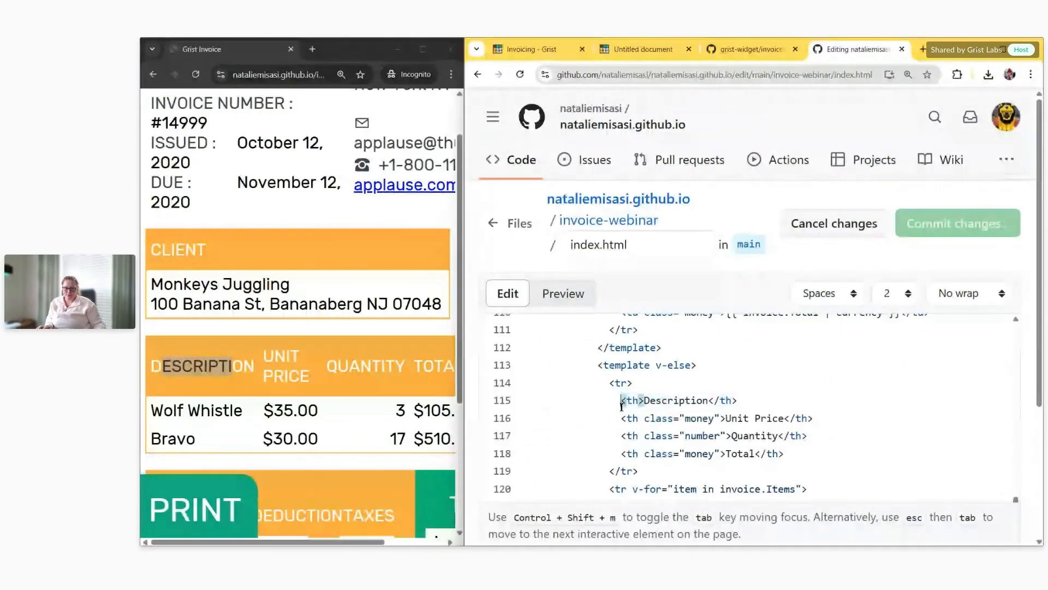
key("Return")
key("Up")
type("<th>Description</th>")
double_click(677, 400)
type("SKU")
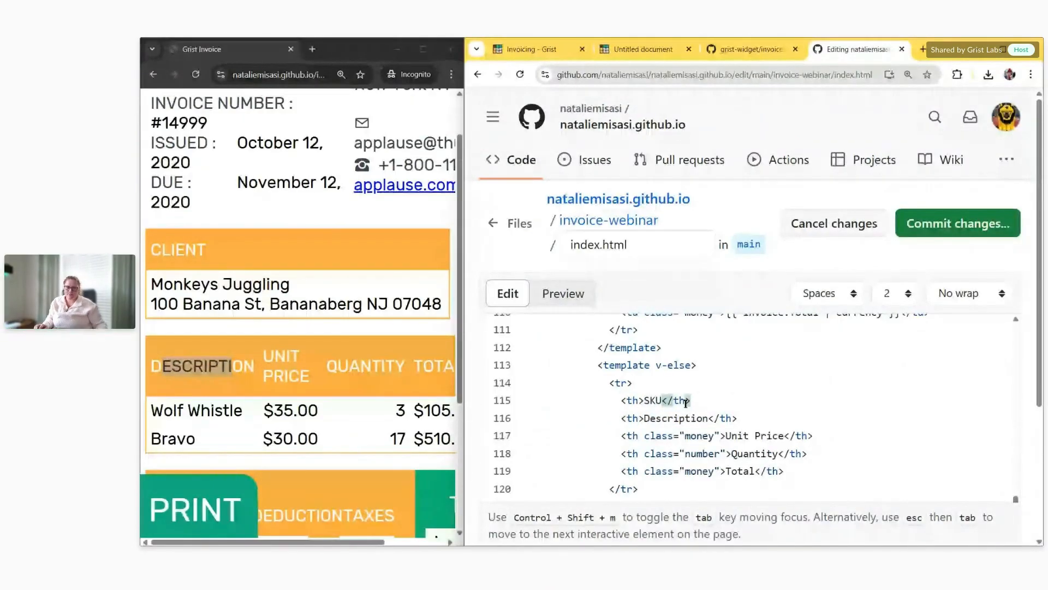
Add the data cell <td>{{ item.SKU }}</td> directly above the item.Description cell in the invoice.Items row
scroll(702, 388, "down", 1)
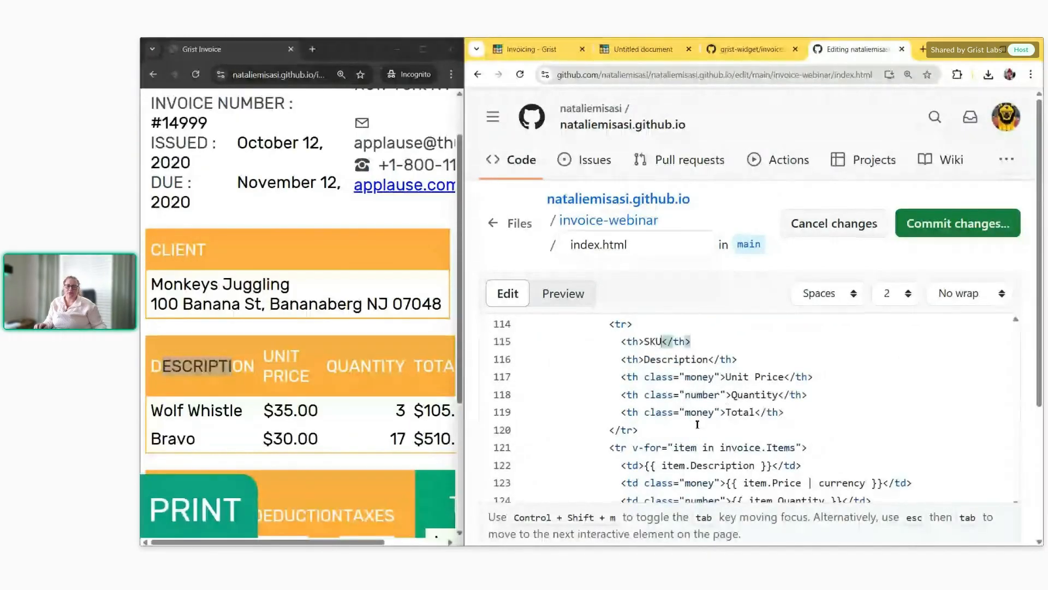
scroll(682, 434, "down", 1)
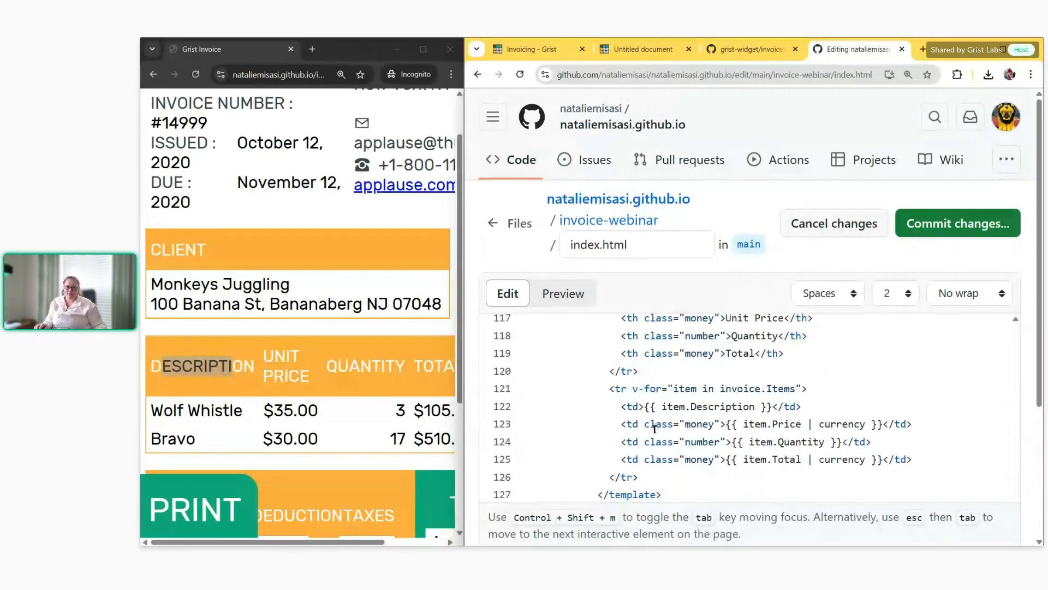
left_click_drag(801, 406, 638, 411)
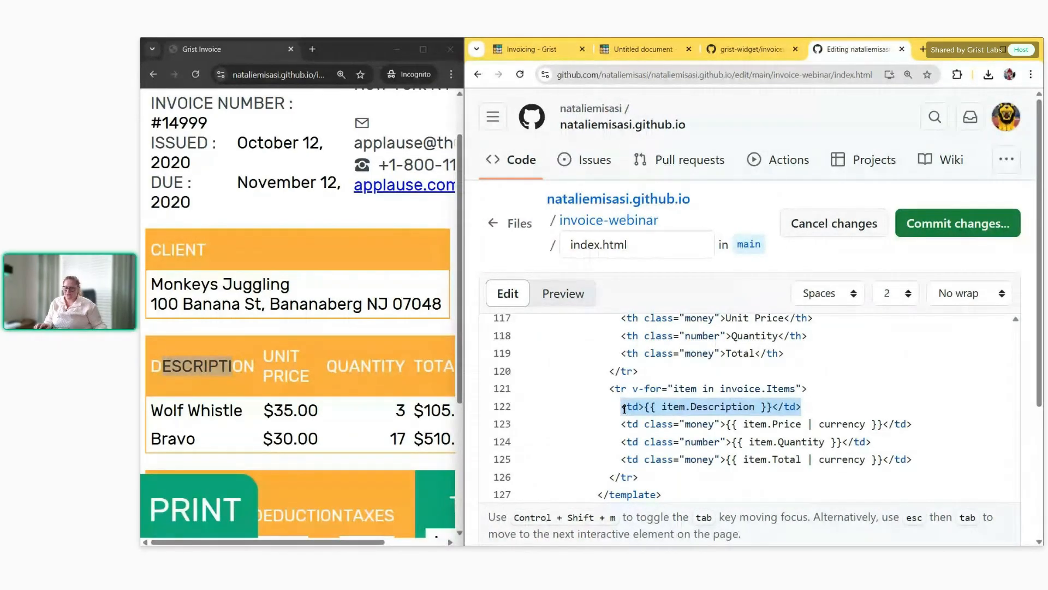
left_click(622, 408)
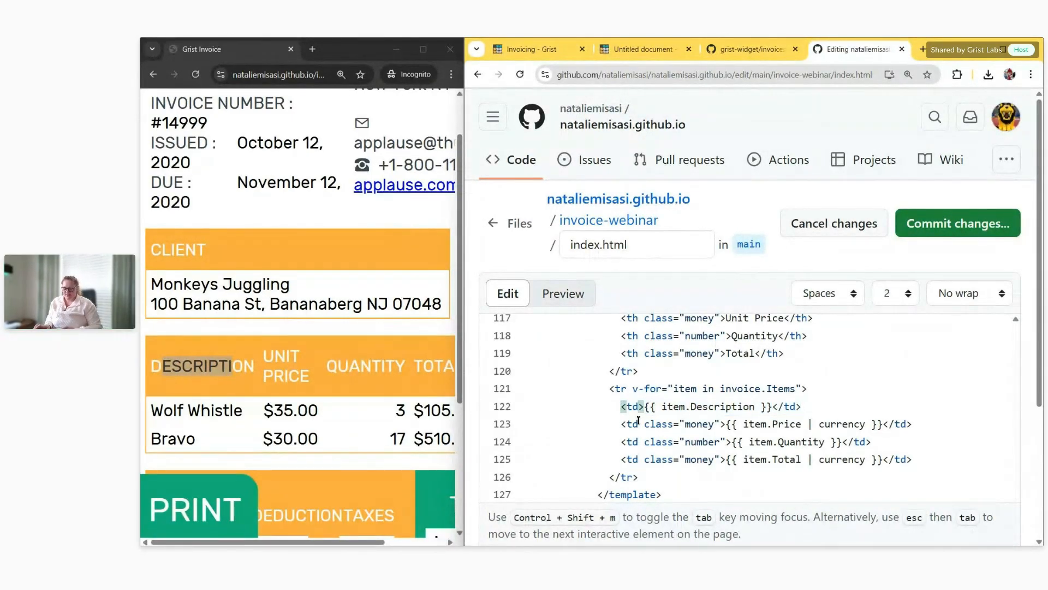
key("Return")
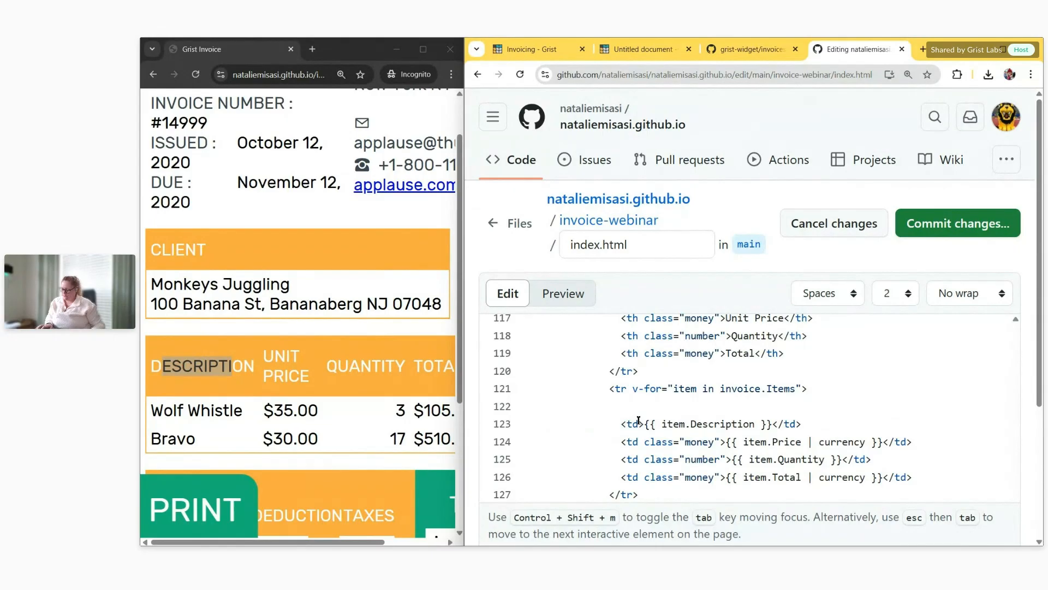
left_click(636, 406)
type("<td>{{ item.Description }}</td>")
double_click(706, 407)
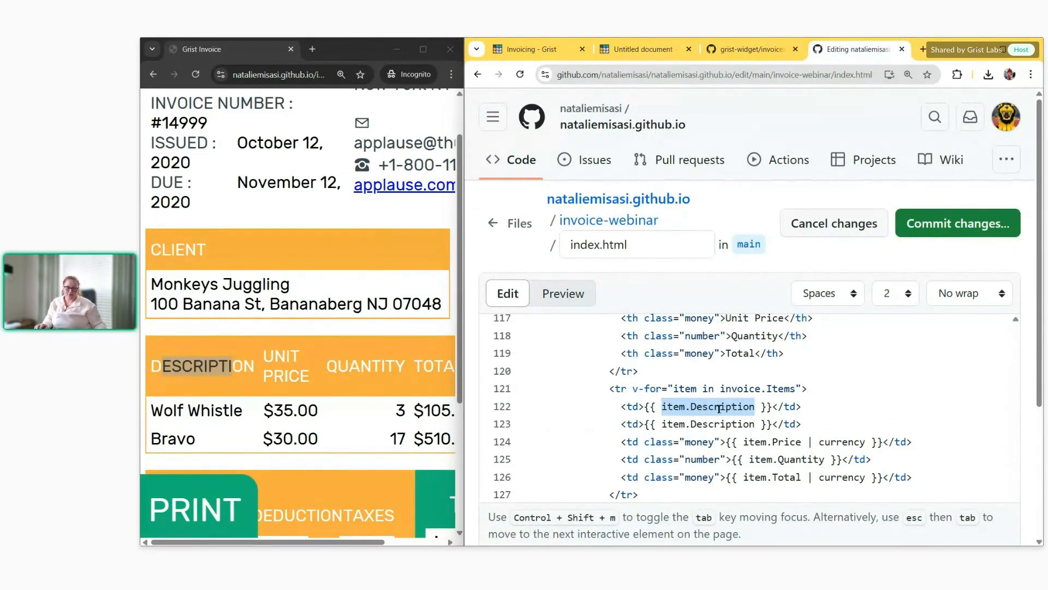
left_click(720, 407)
left_click_drag(755, 407, 697, 406)
key("BackSpace")
key("BackSpace")
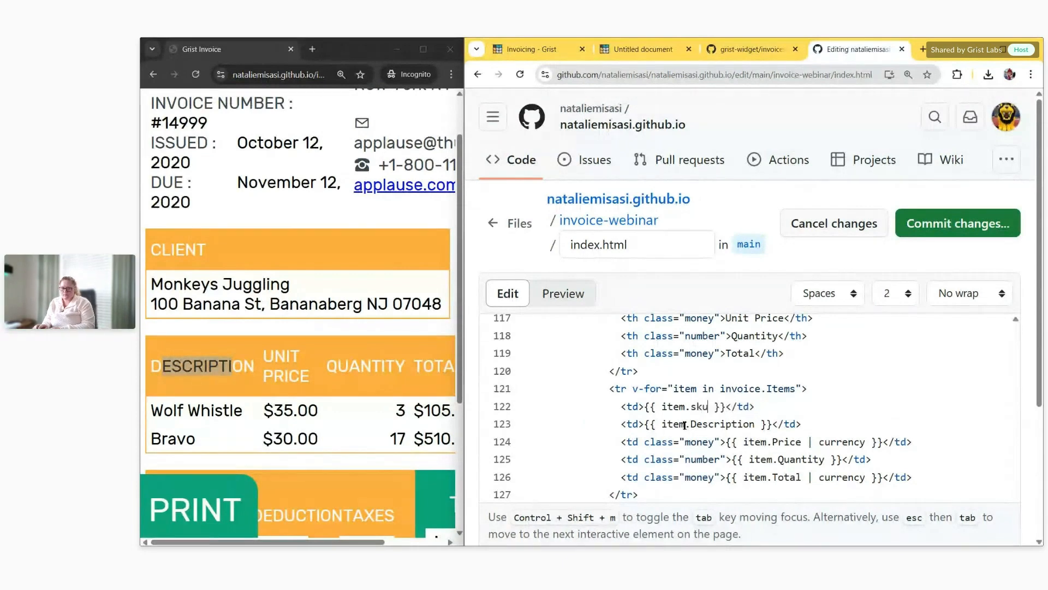
type("SKU")
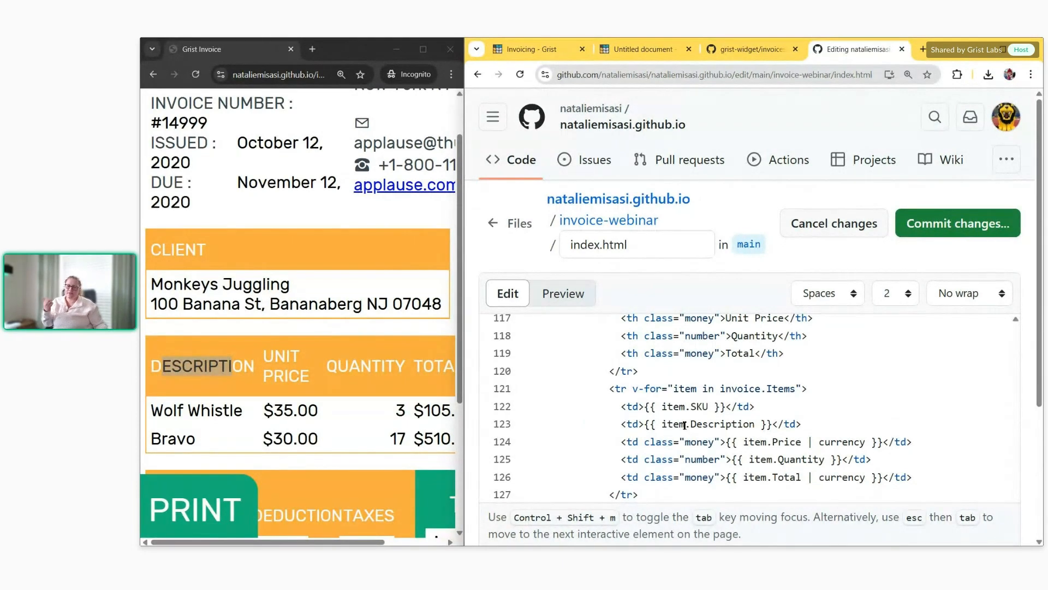
Delete the whole Deduction part block from the summary section of index.html, leaving no empty line
scroll(789, 365, "down", 2)
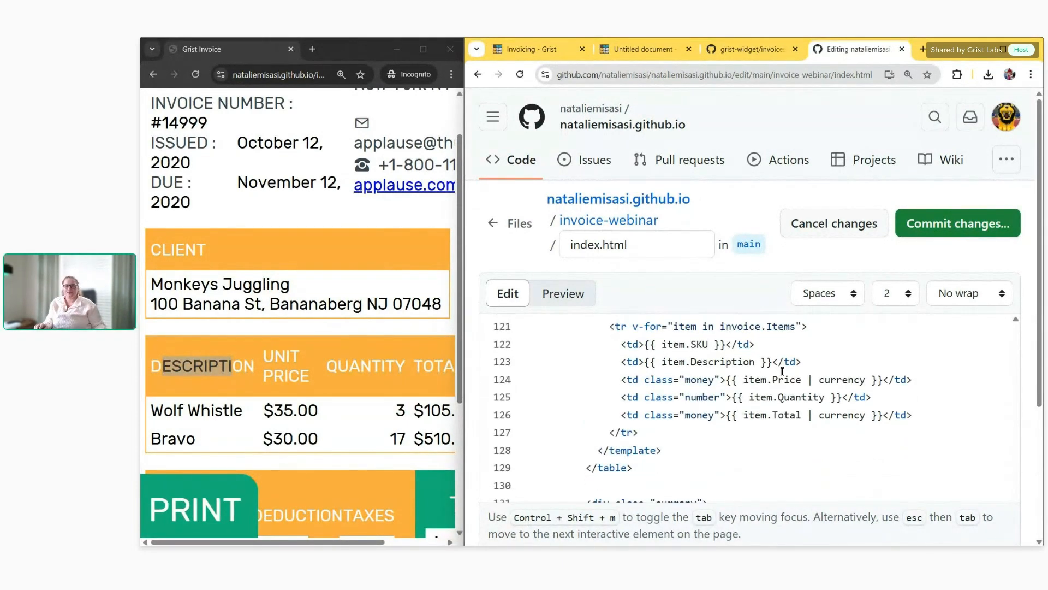
scroll(783, 368, "up", 1)
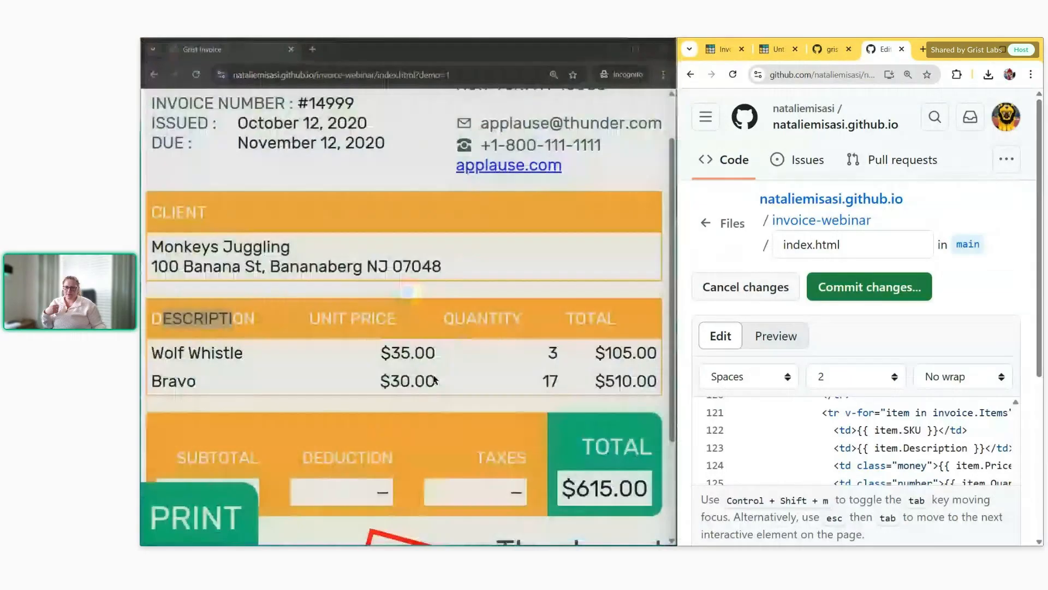
scroll(339, 316, "down", 3)
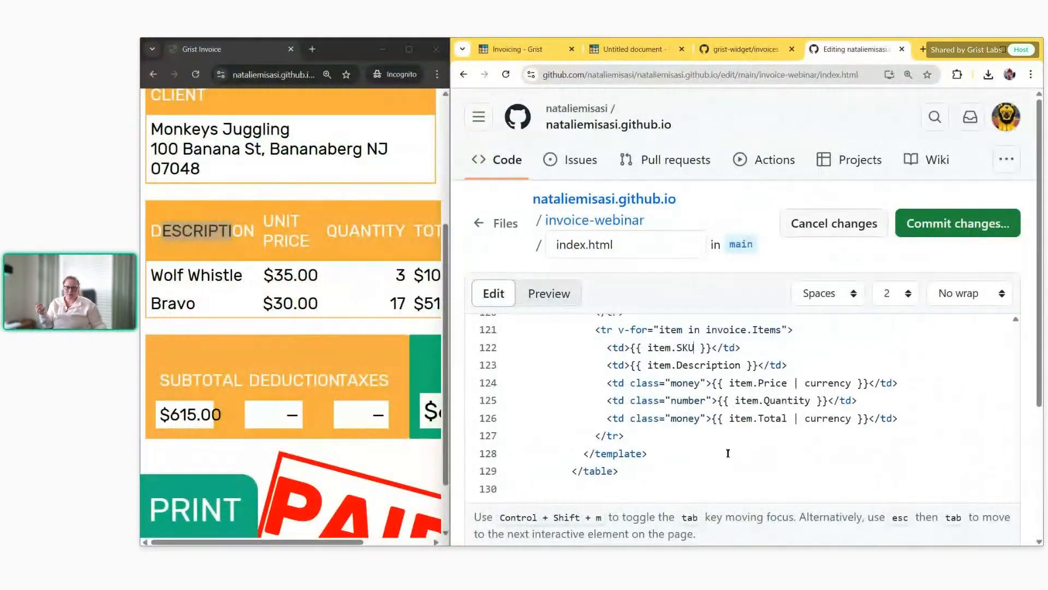
scroll(744, 422, "down", 2)
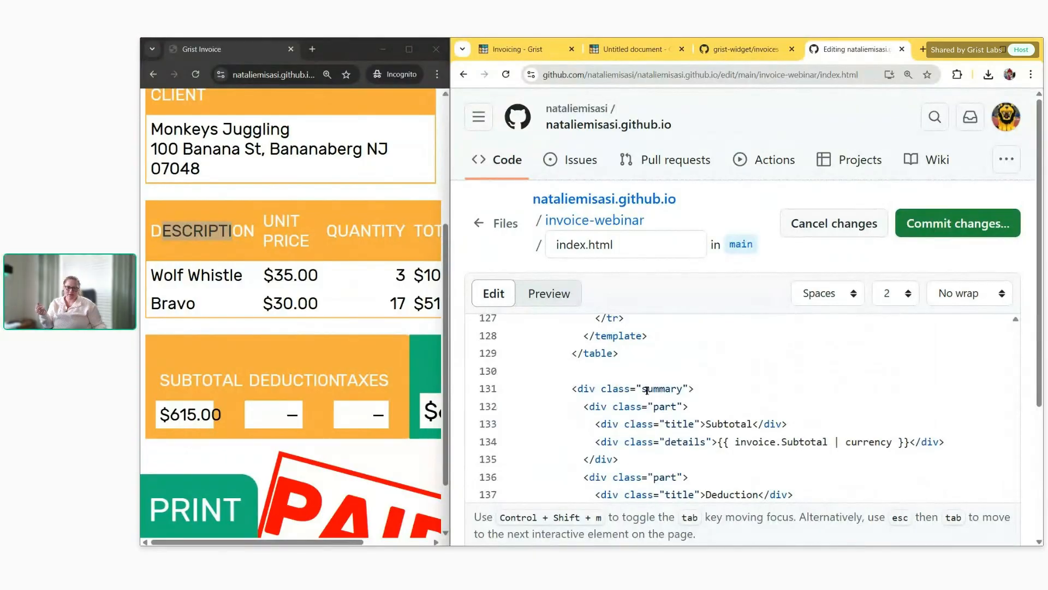
scroll(723, 391, "down", 1)
scroll(725, 392, "down", 1)
scroll(715, 399, "up", 1)
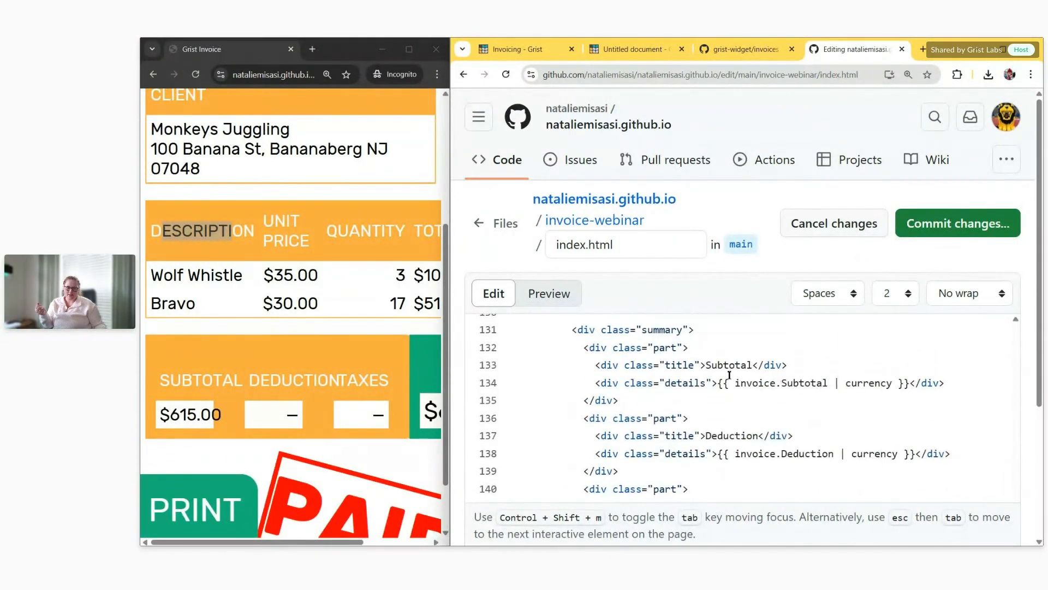
scroll(702, 396, "down", 1)
scroll(689, 451, "down", 1)
scroll(693, 454, "up", 2)
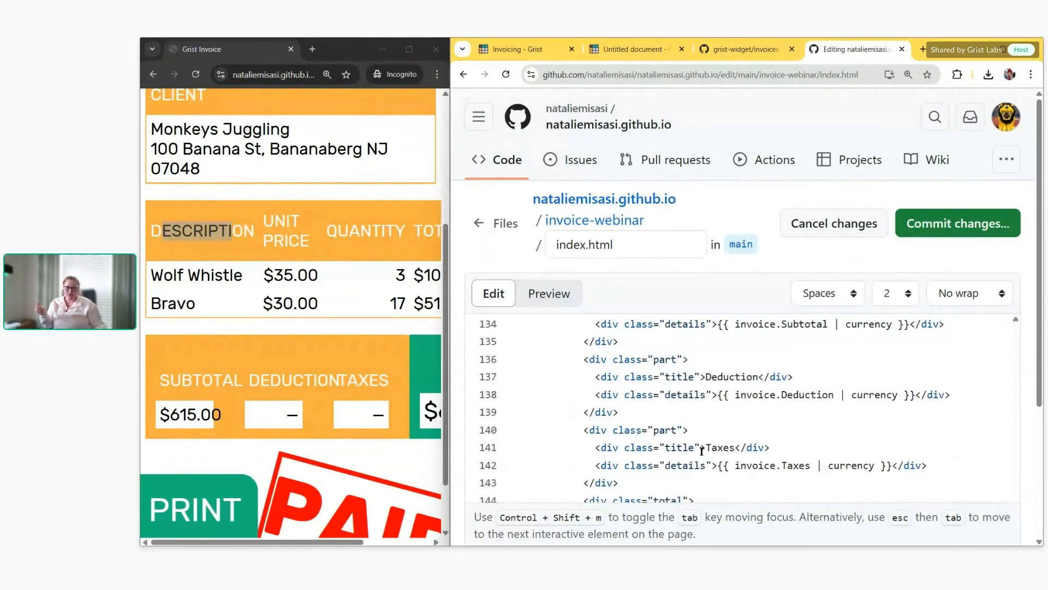
left_click_drag(618, 470, 490, 421)
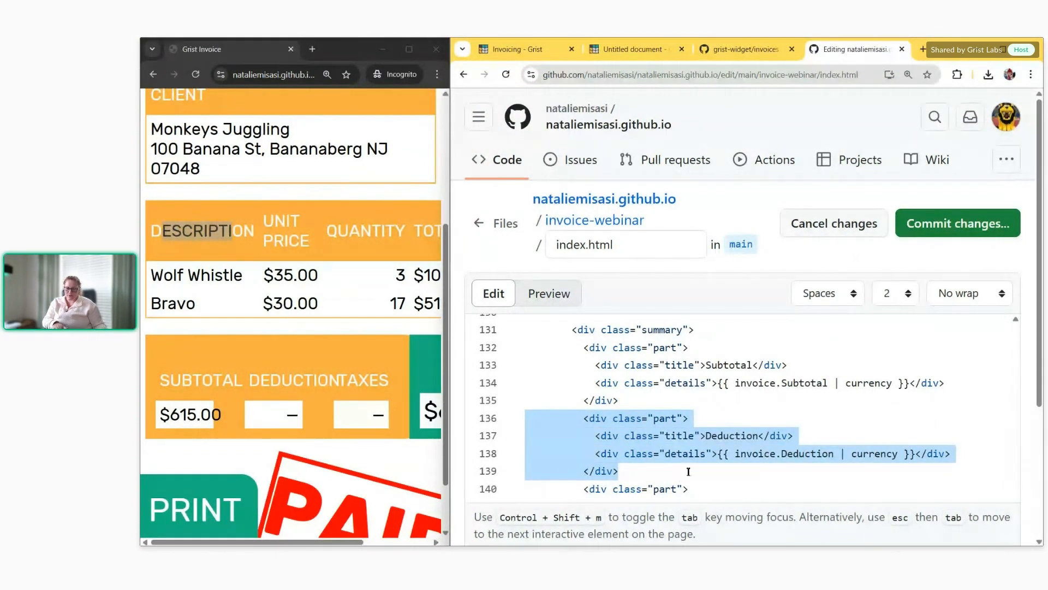
key("Delete")
key("Delete")
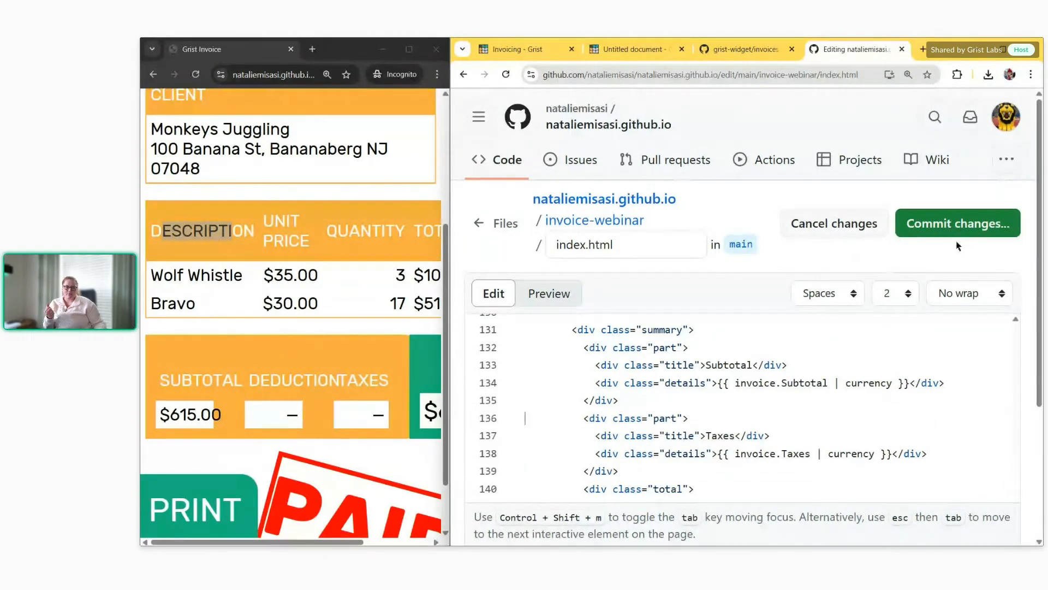
Commit the index.html edits directly to the main branch with the extended description "Added SKU and removed Deduction"
left_click(964, 228)
left_click(779, 324)
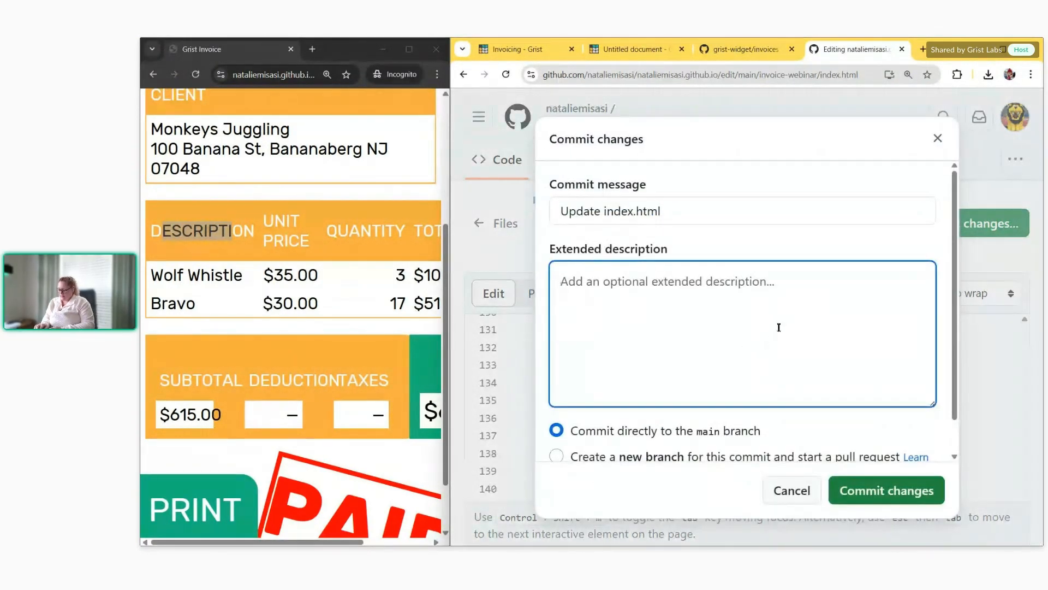
type("aDDED")
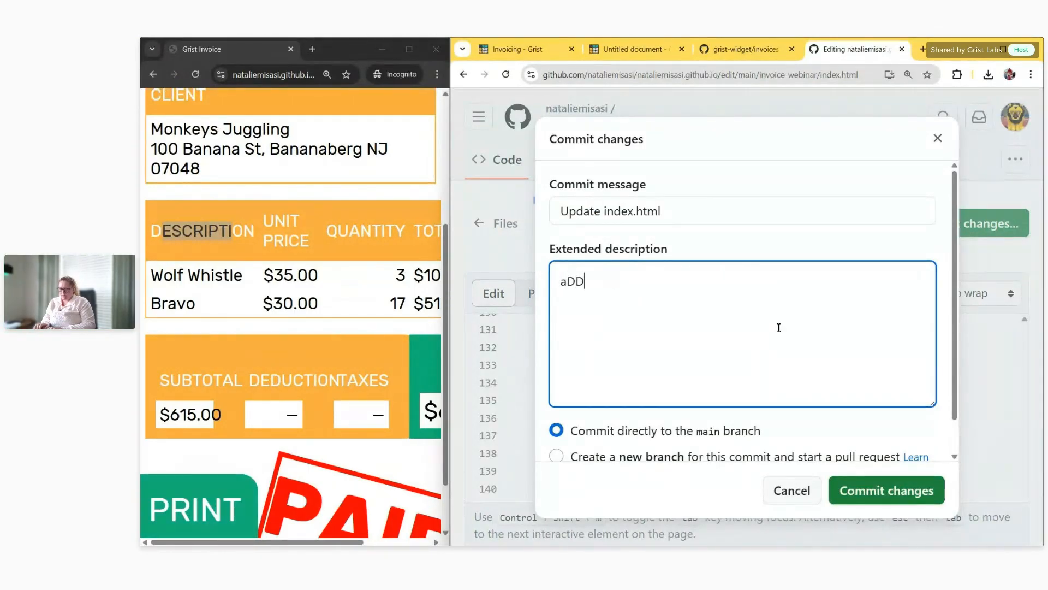
key("BackSpace")
key("BackSpace")
key("BackSpace")
key("BackSpace")
key("BackSpace")
type("Added SKU and removed Deduction")
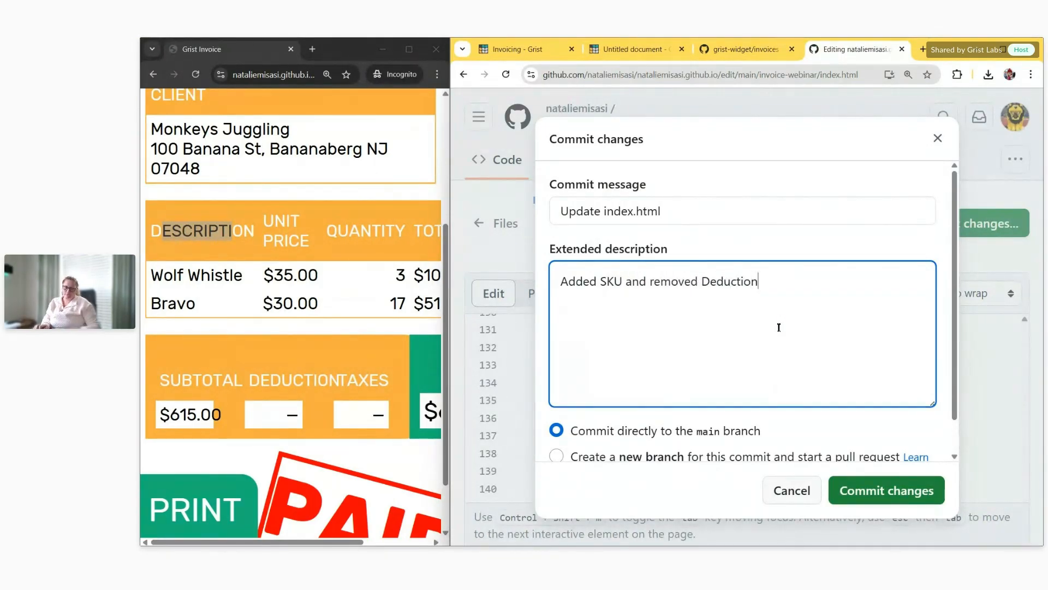
left_click(856, 491)
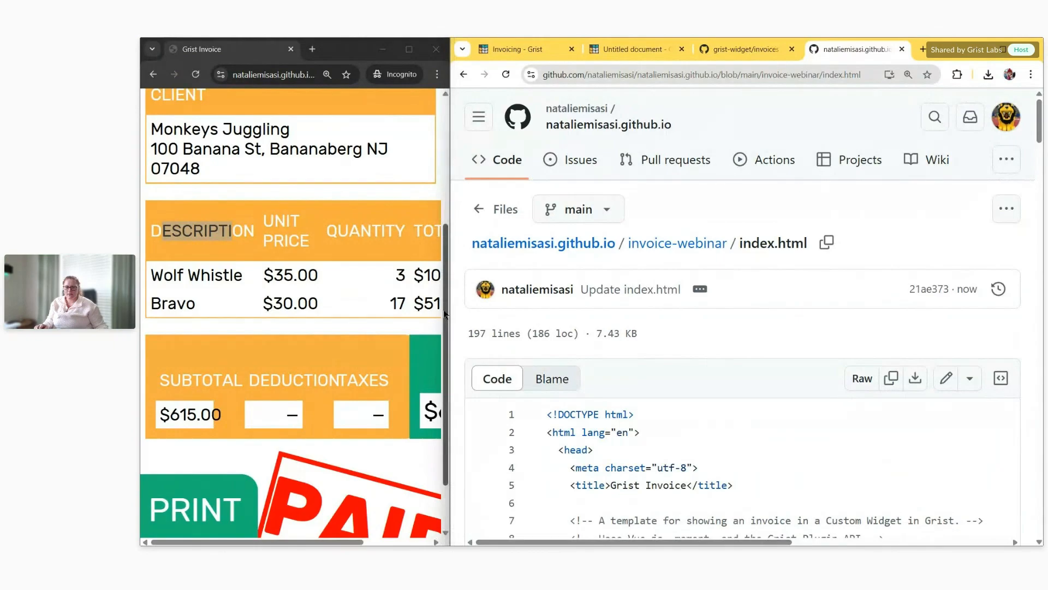
Widen the demo invoice window, reload the page and check the invoice's item table and summary section
left_click_drag(446, 310, 494, 306)
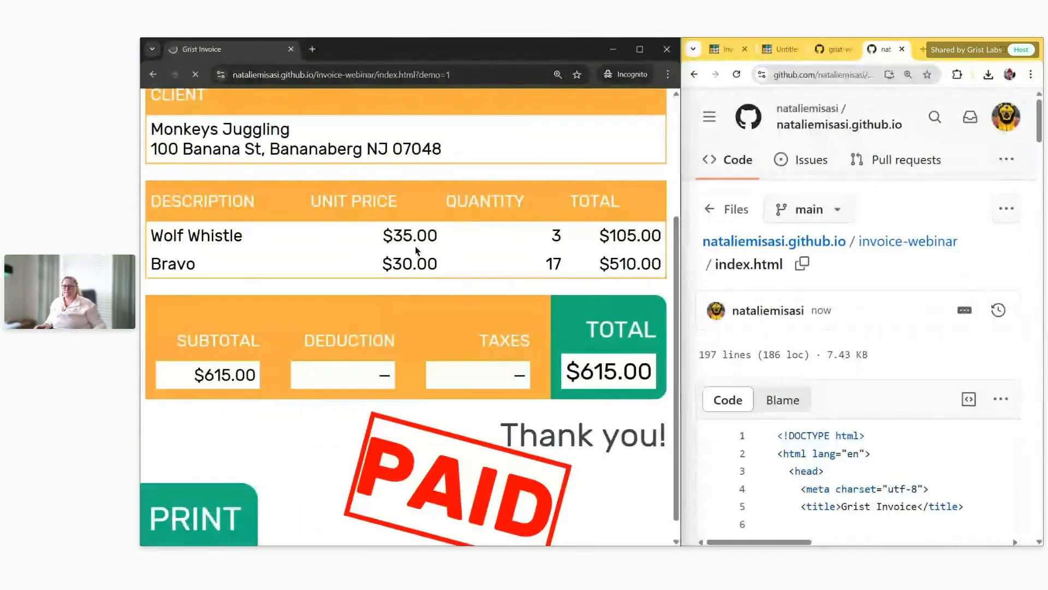
key("F5")
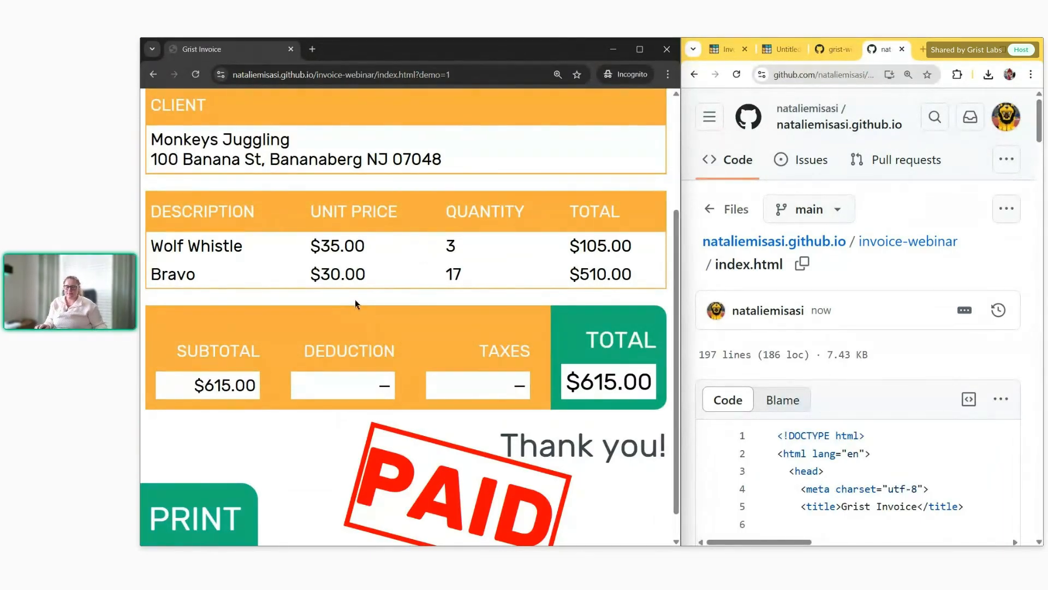
scroll(352, 306, "up", 2)
scroll(361, 320, "down", 1)
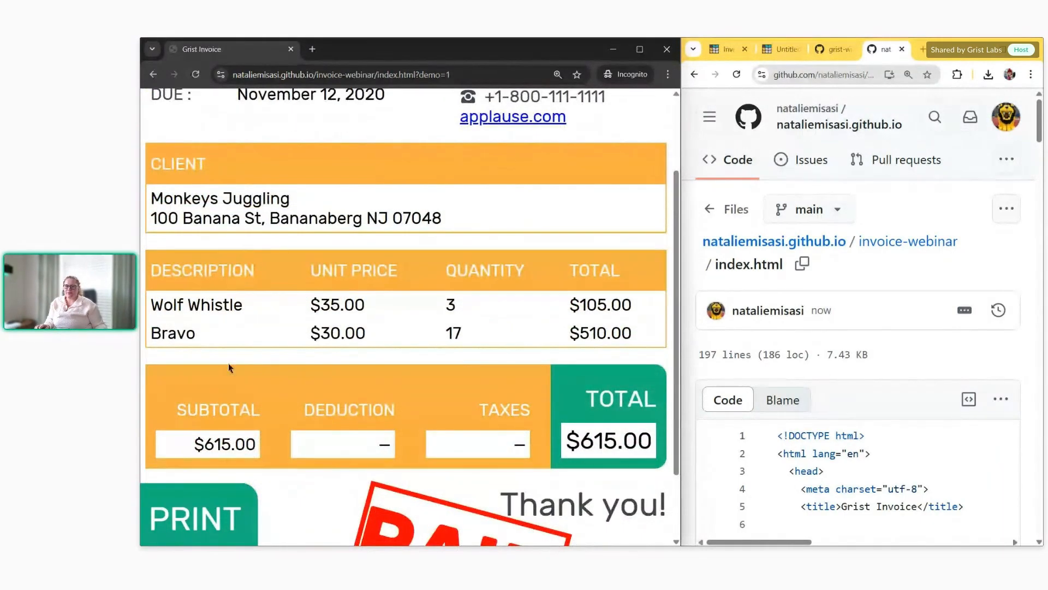
Open exampleData.js from the invoice-webinar folder for editing, with the GitHub window widened
left_click(906, 241)
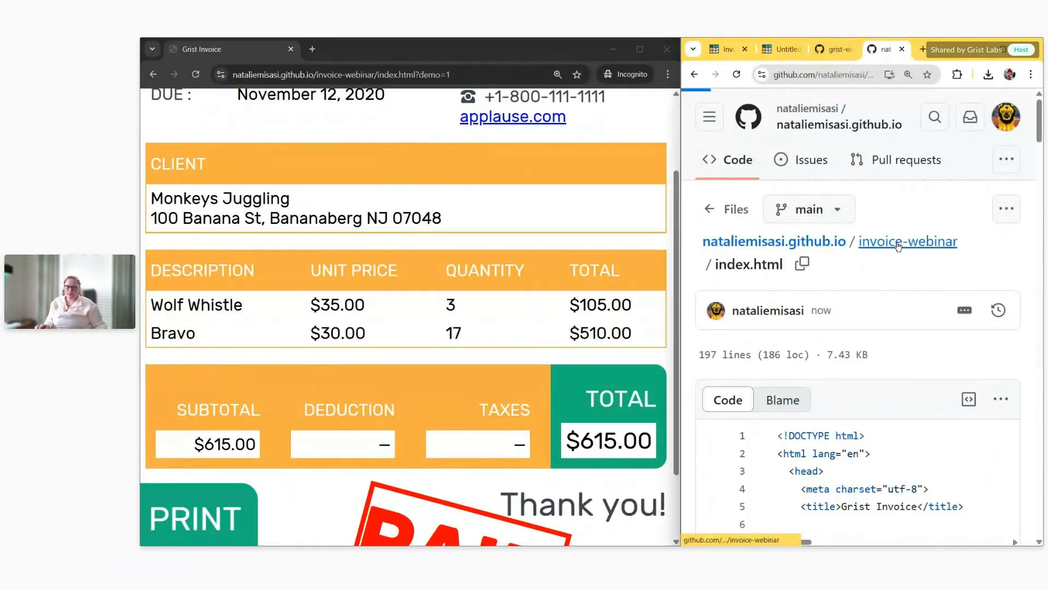
scroll(764, 382, "down", 1)
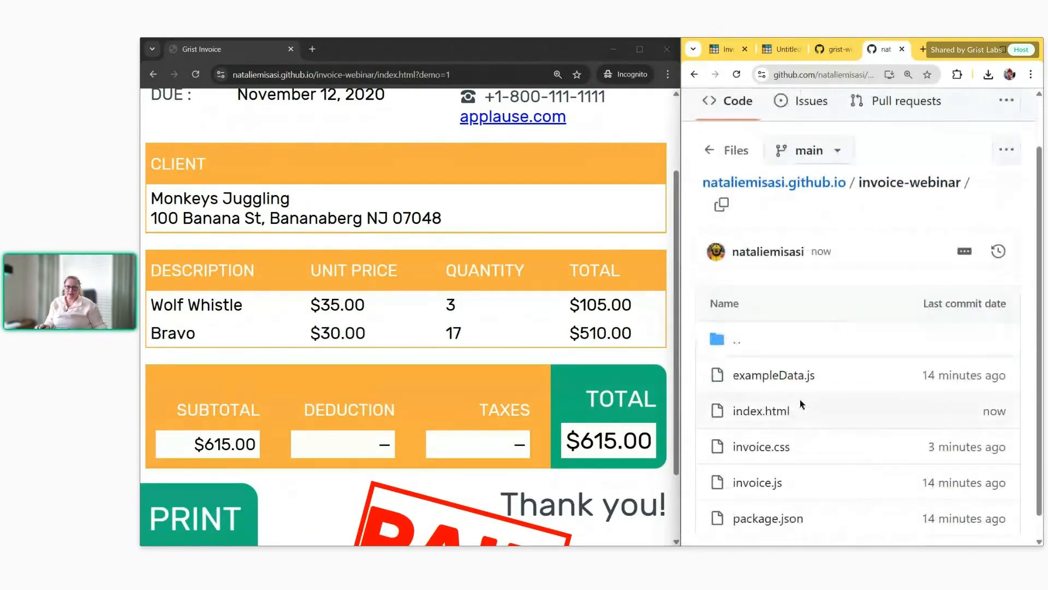
left_click(761, 376)
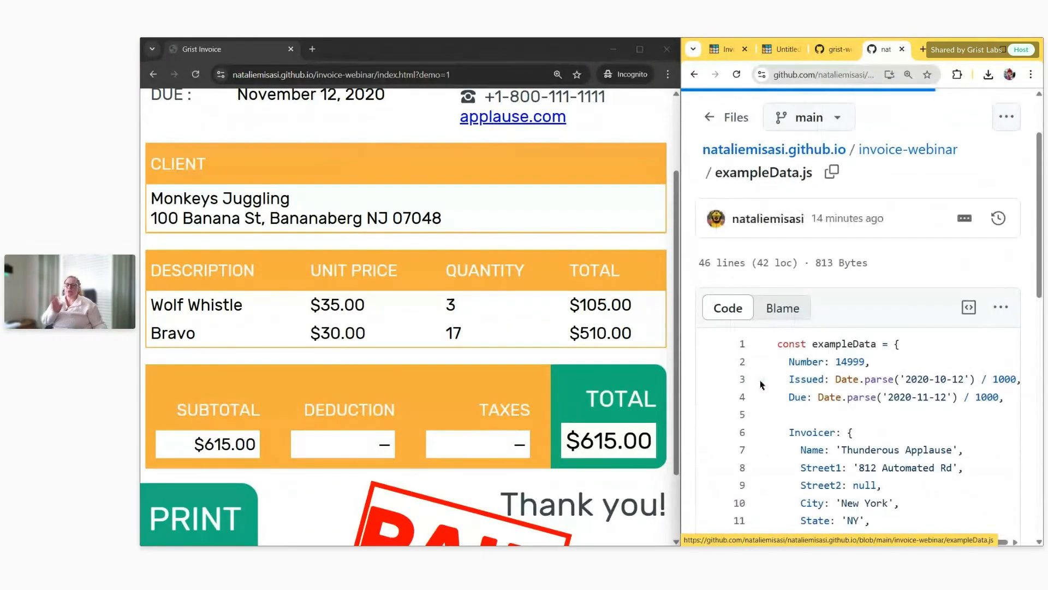
scroll(818, 384, "down", 1)
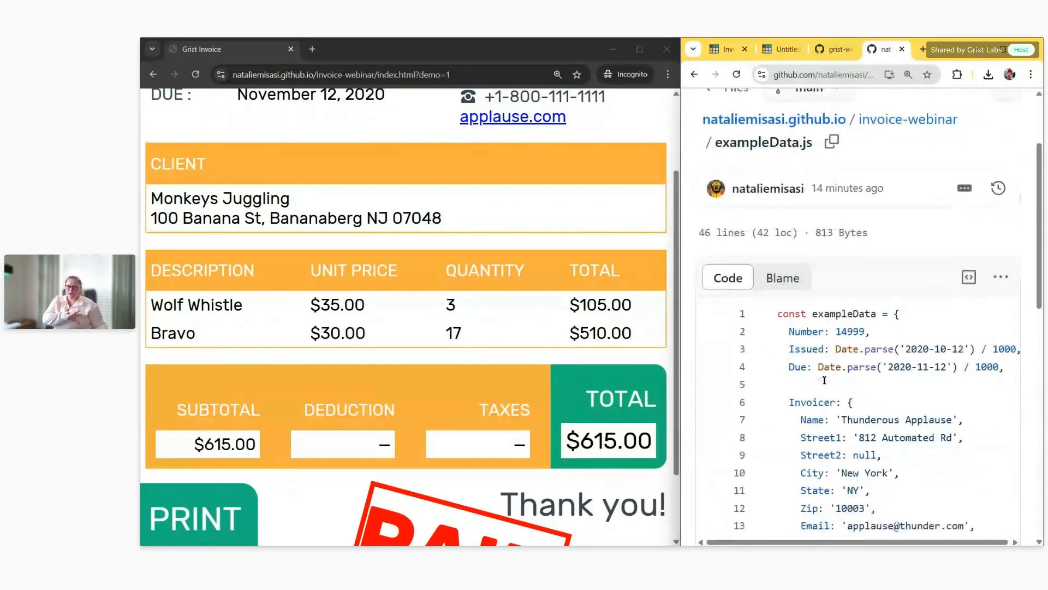
left_click_drag(681, 355, 523, 355)
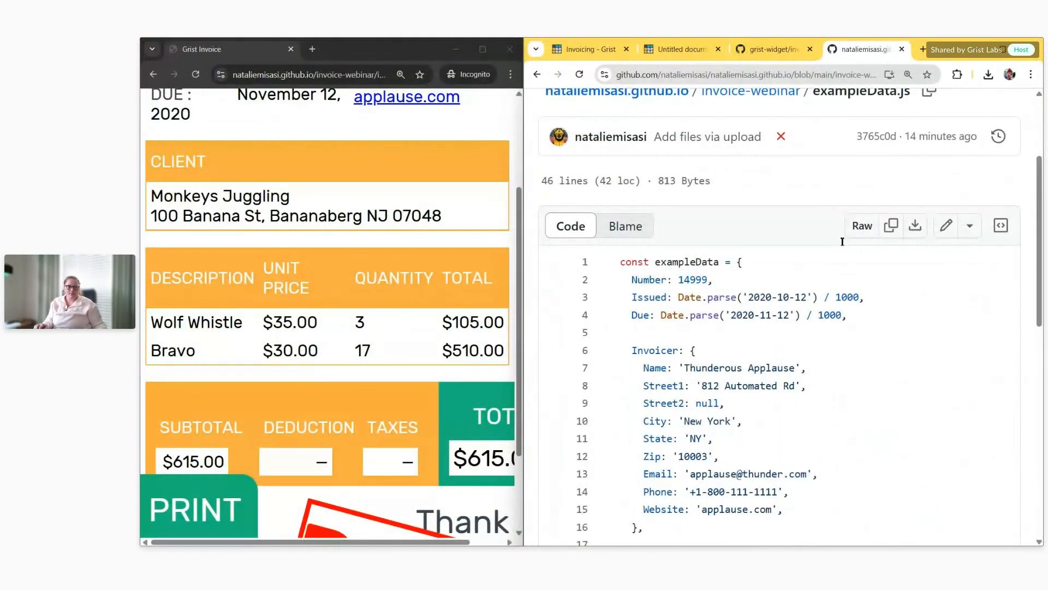
left_click(946, 225)
Add the line SKU: '123456', directly above the Wolf Whistle description in the Items list
scroll(781, 365, "down", 4)
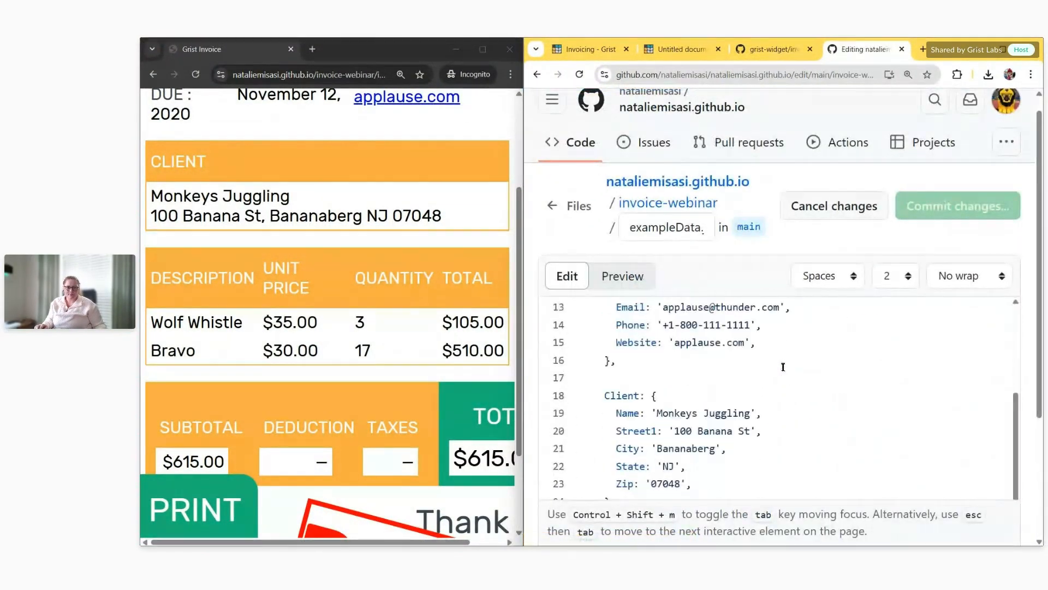
scroll(783, 366, "down", 3)
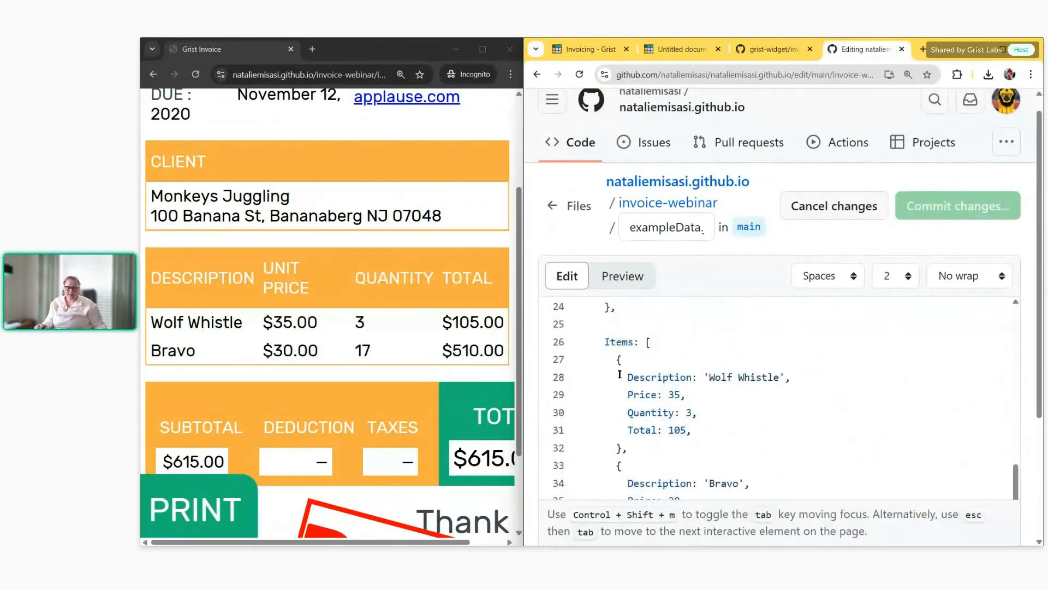
key("Return")
type("SKU: '123456',")
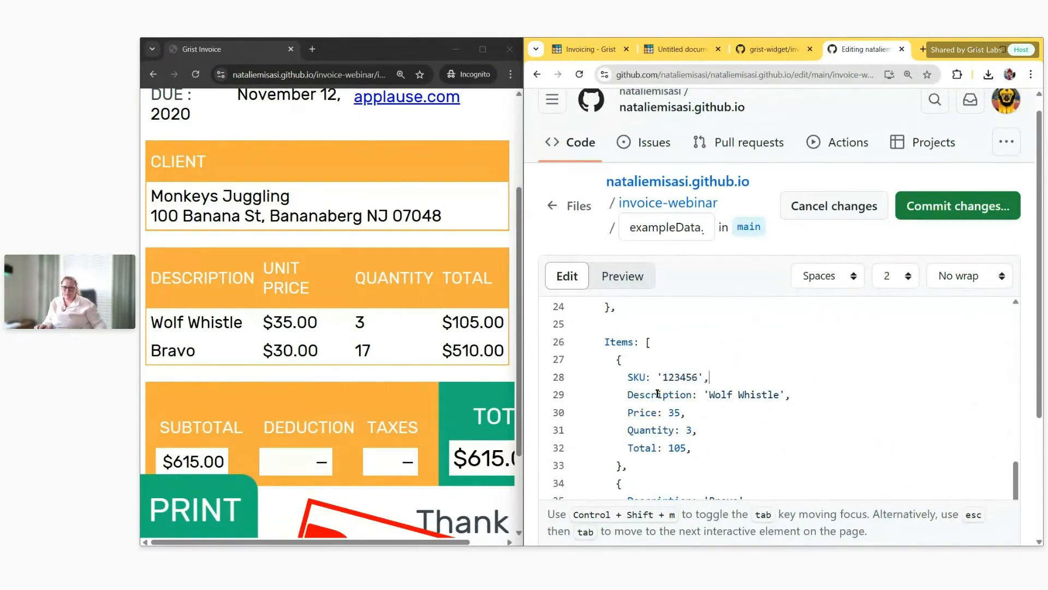
Add the line SKU: '987654', directly above the Bravo description in the Items list
scroll(658, 393, "down", 2)
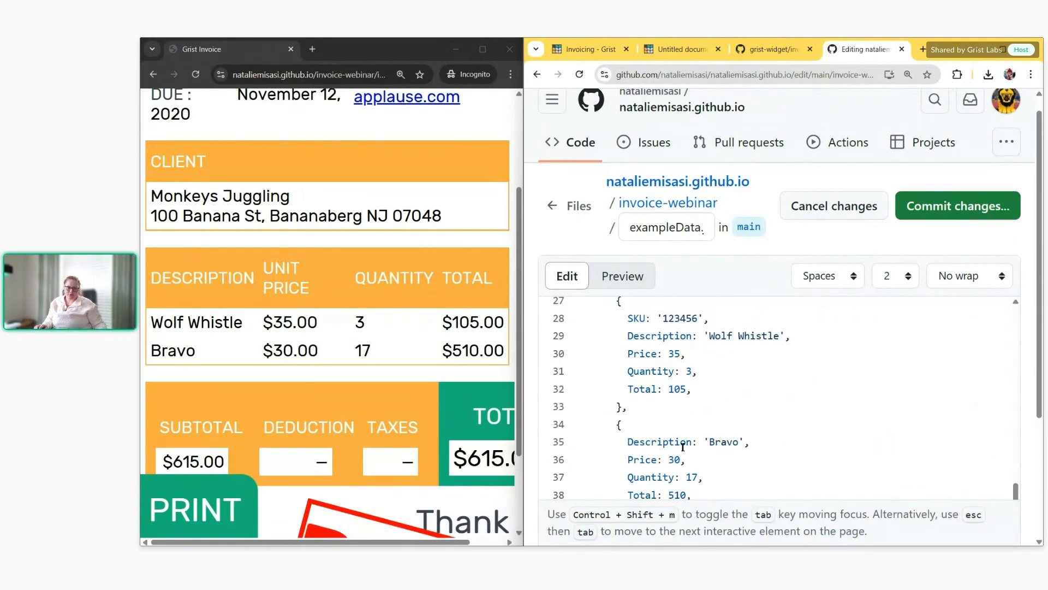
key("Return")
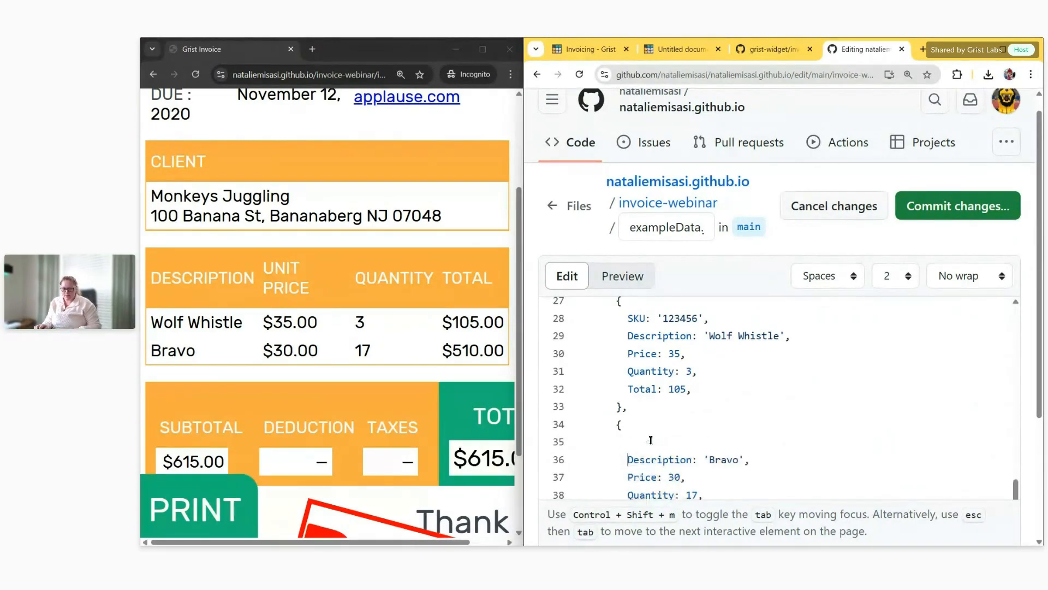
type("SKU")
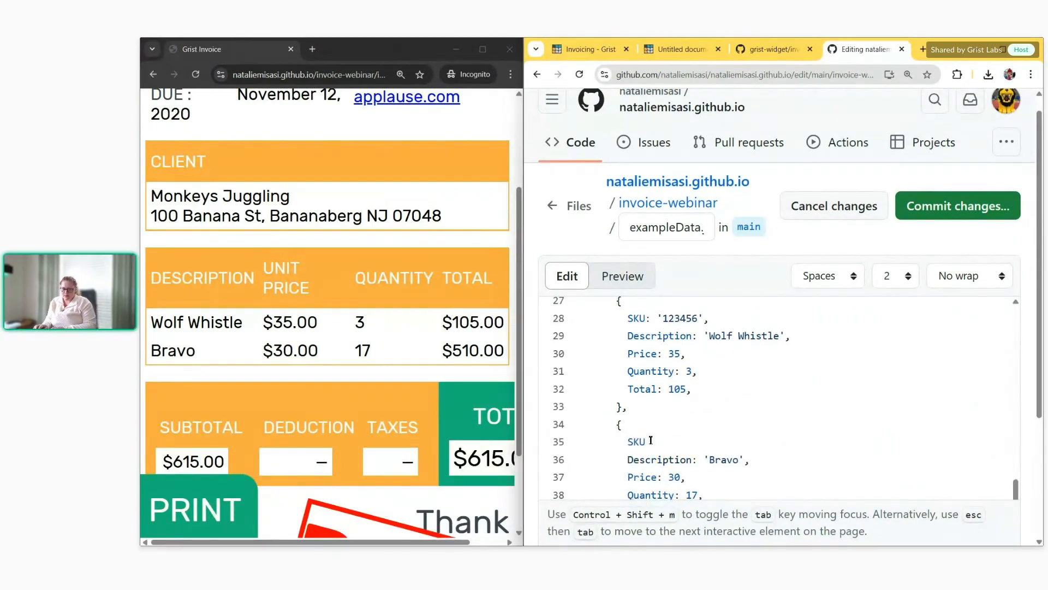
type(": '987654")
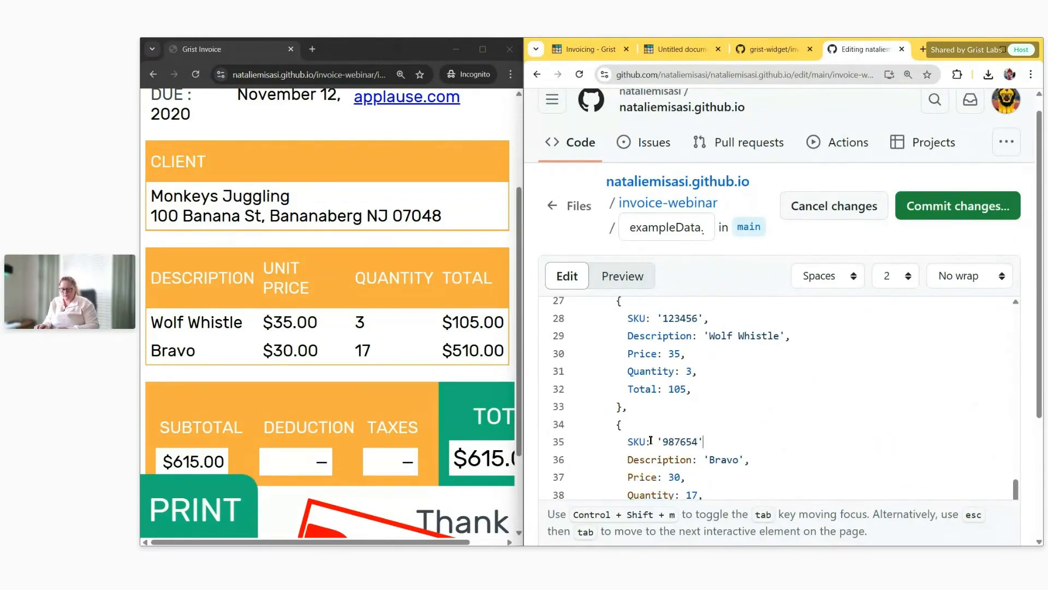
type("',")
Delete the Deduction: null, entry below Subtotal in exampleData.js
scroll(819, 418, "down", 4)
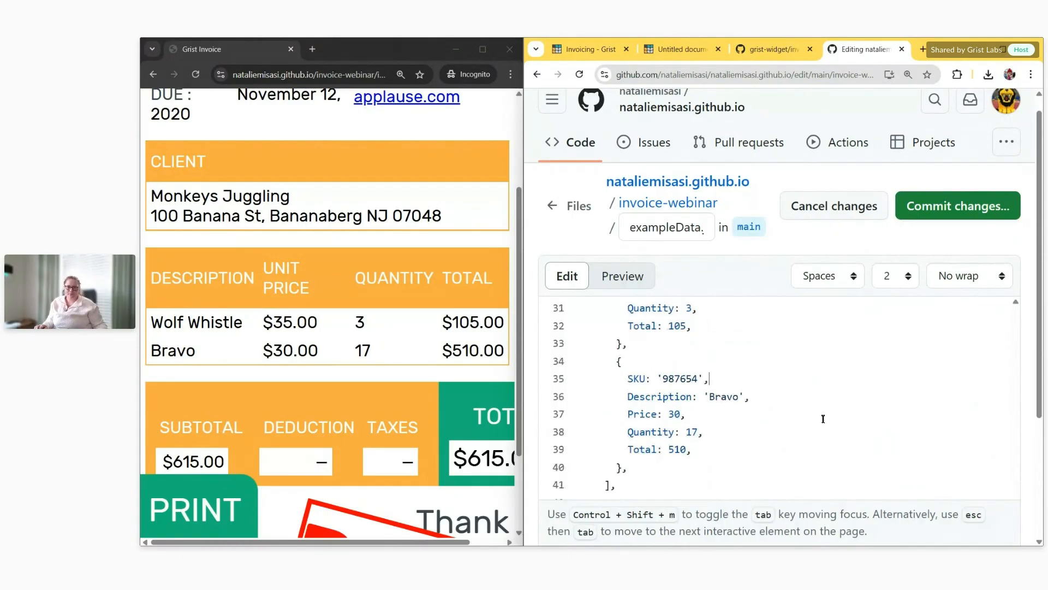
left_click_drag(698, 420, 563, 417)
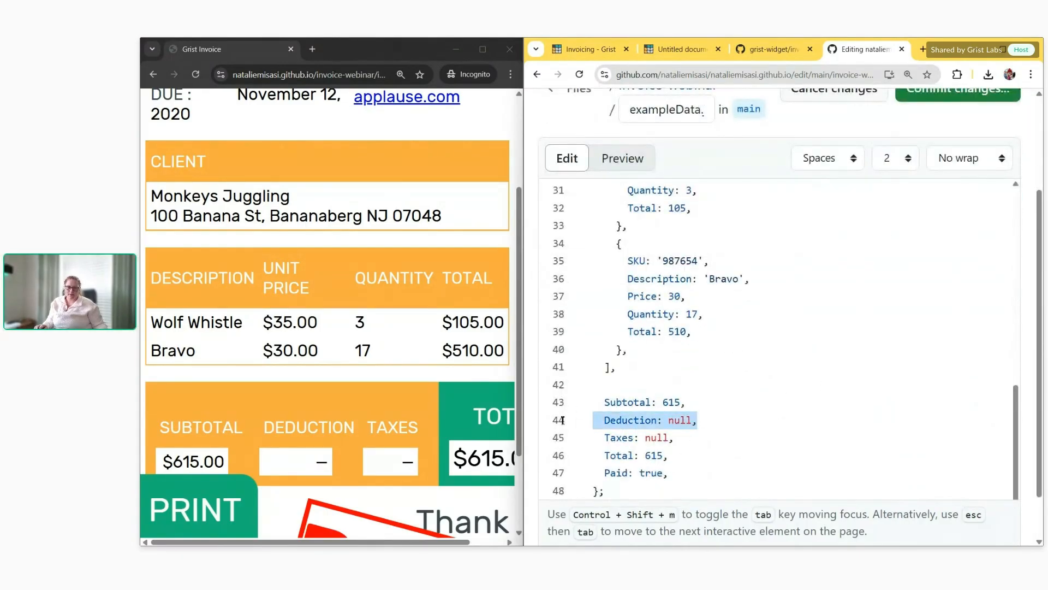
key("BackSpace")
Commit the exampleData.js edits directly to the main branch with the message "Update exampleData.js"
scroll(866, 393, "up", 10)
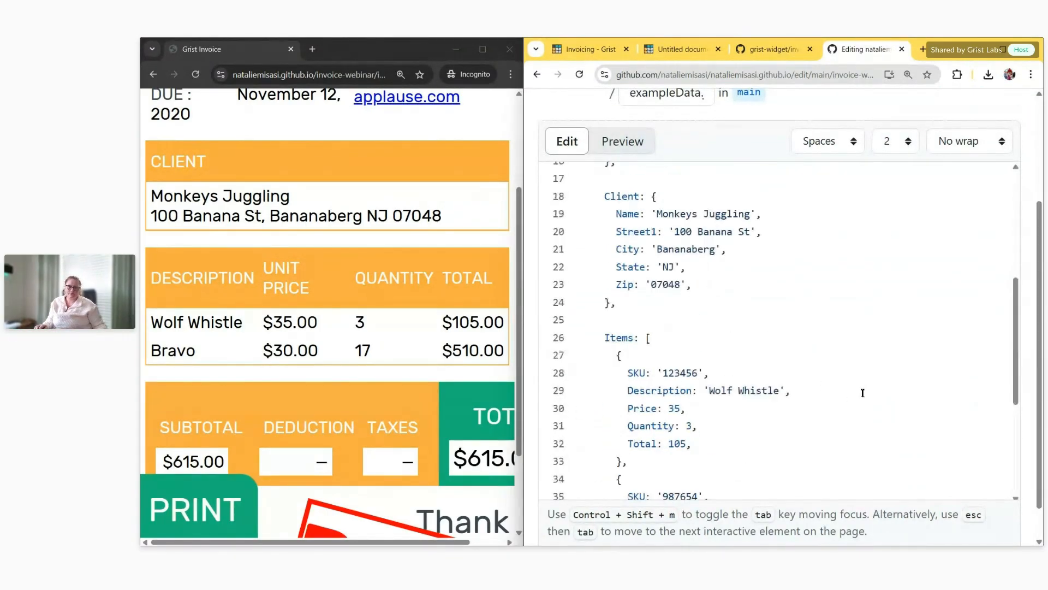
scroll(898, 238, "up", 3)
left_click(958, 225)
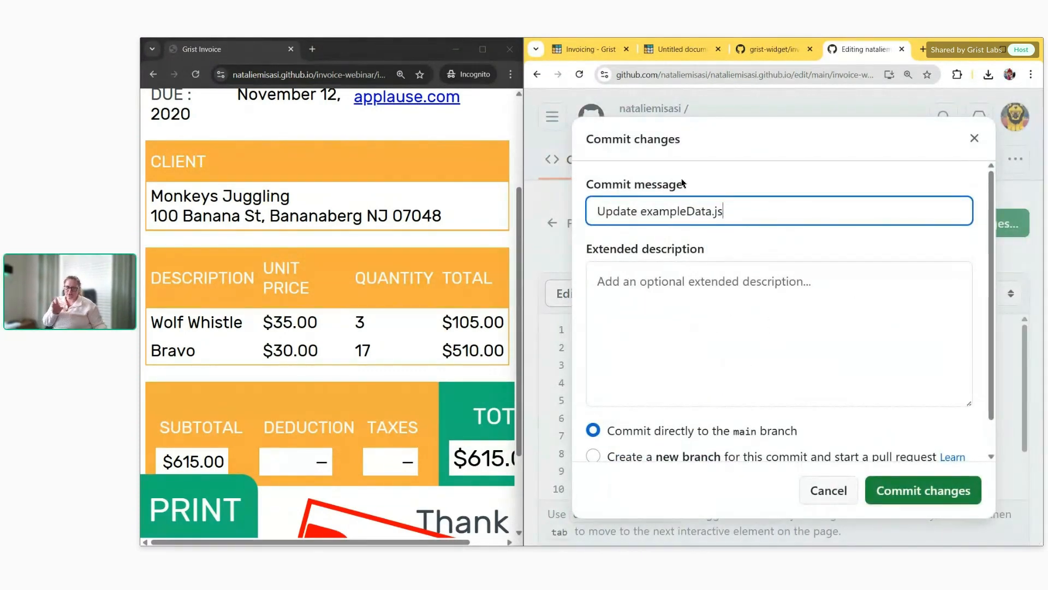
left_click(925, 498)
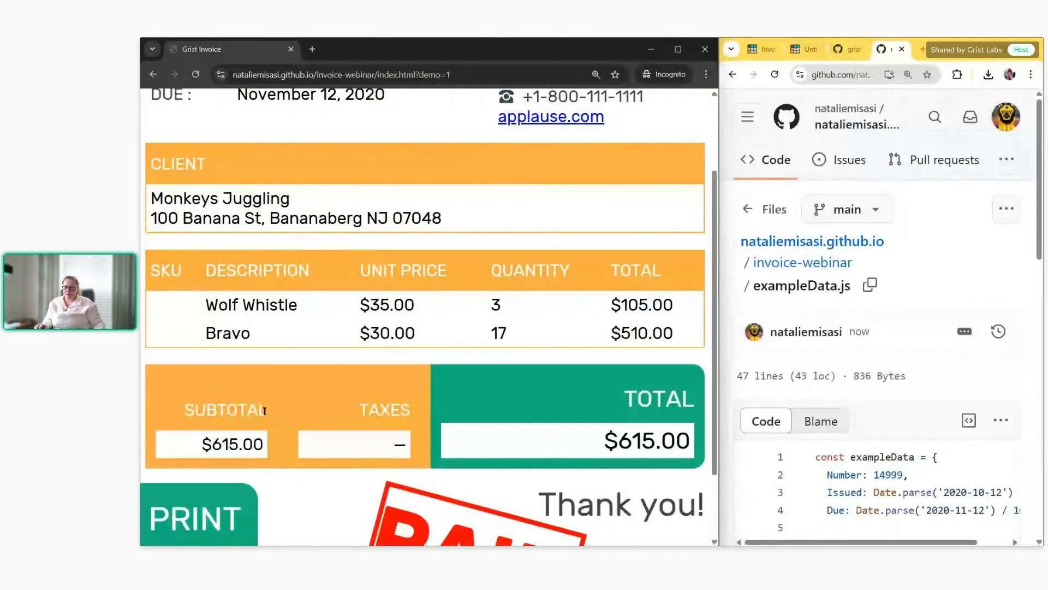
Inspect the Subtotal label's element and CSS class in the demo invoice, then return to the summary section
double_click(209, 411)
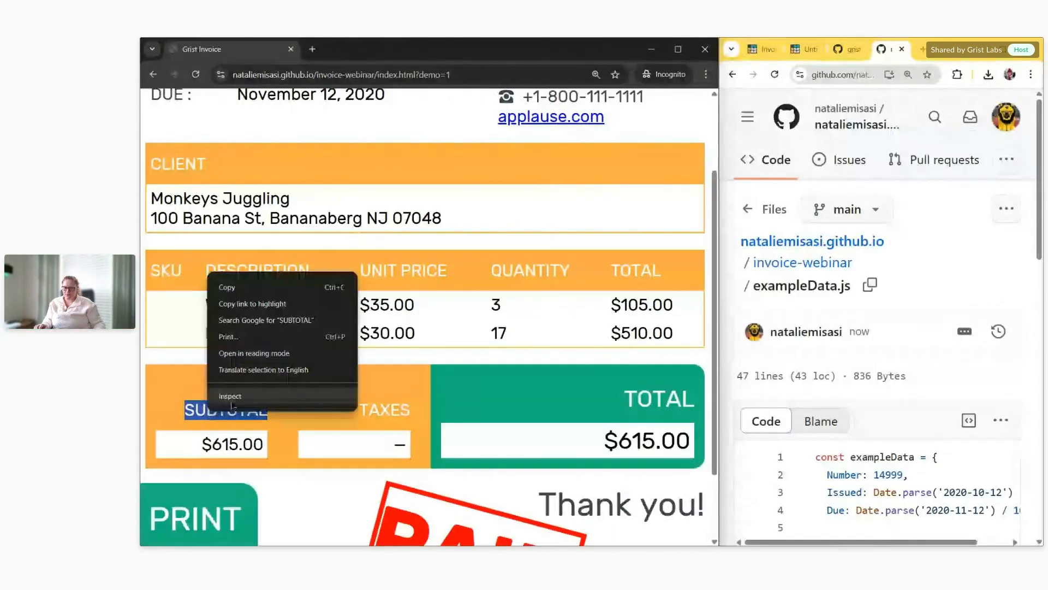
left_click(241, 398)
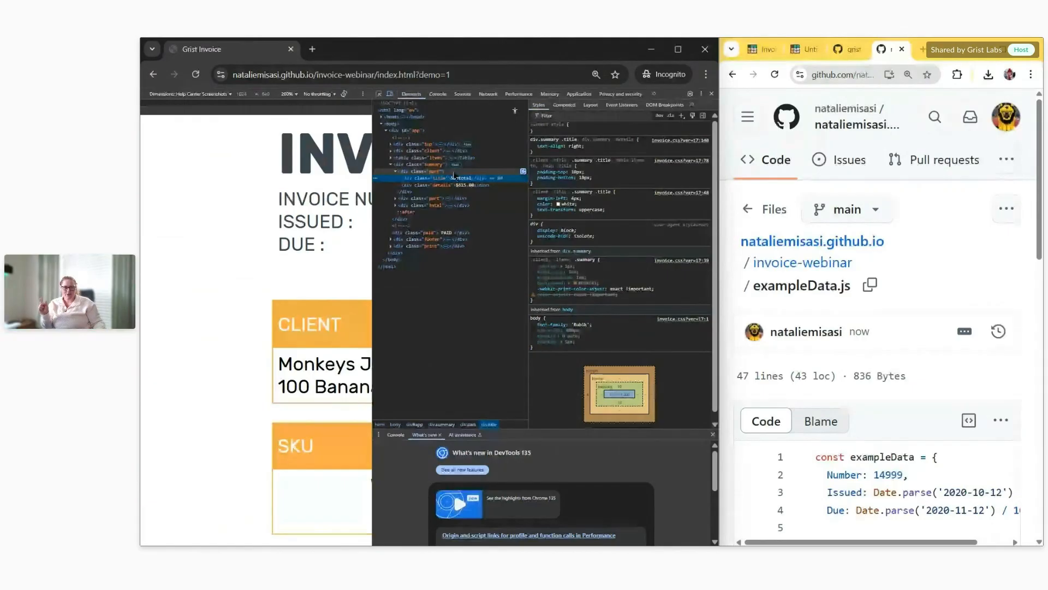
left_click(711, 93)
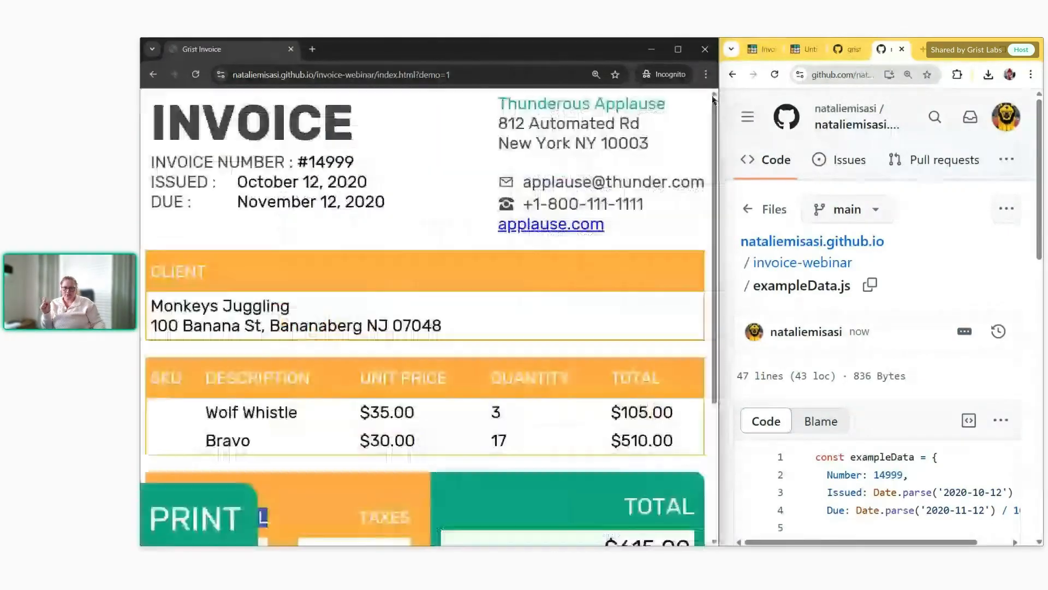
scroll(314, 454, "down", 2)
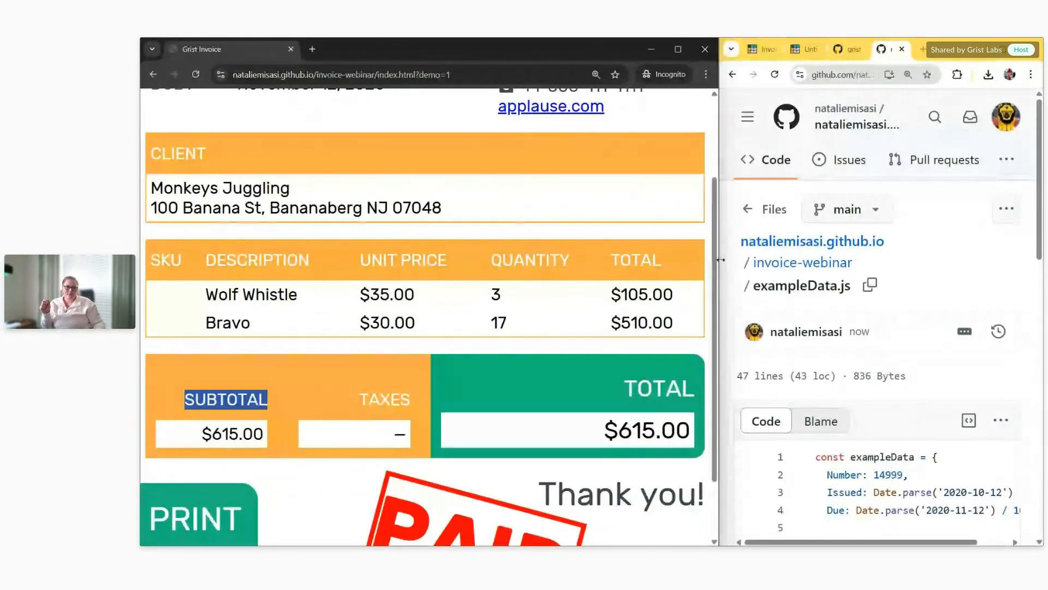
Widen the GitHub window and open invoice.css from the invoice-webinar folder for editing
left_click_drag(720, 262, 475, 262)
left_click(598, 207)
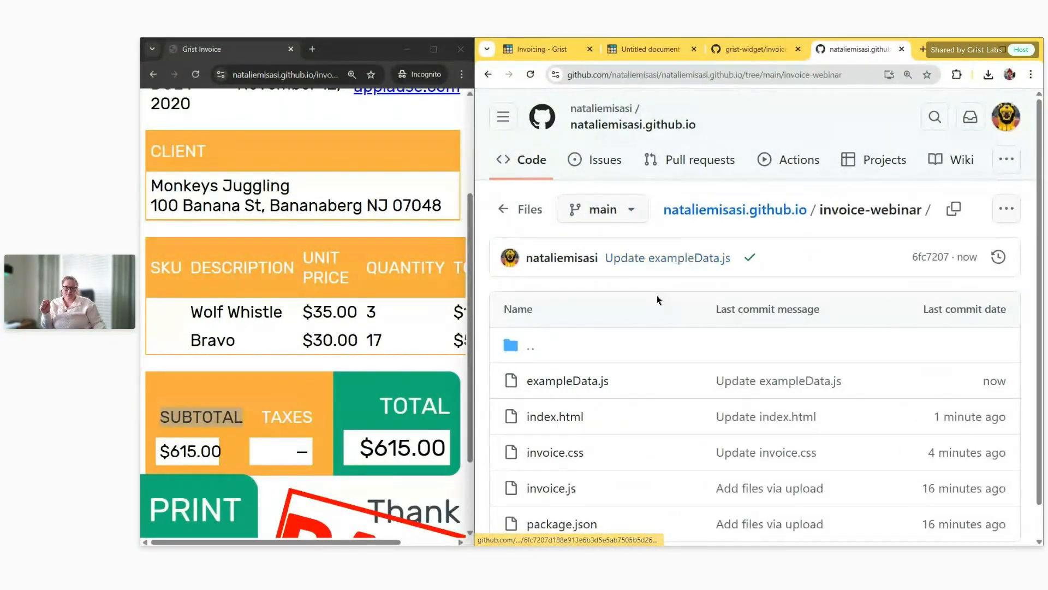
scroll(601, 349, "down", 1)
left_click(563, 427)
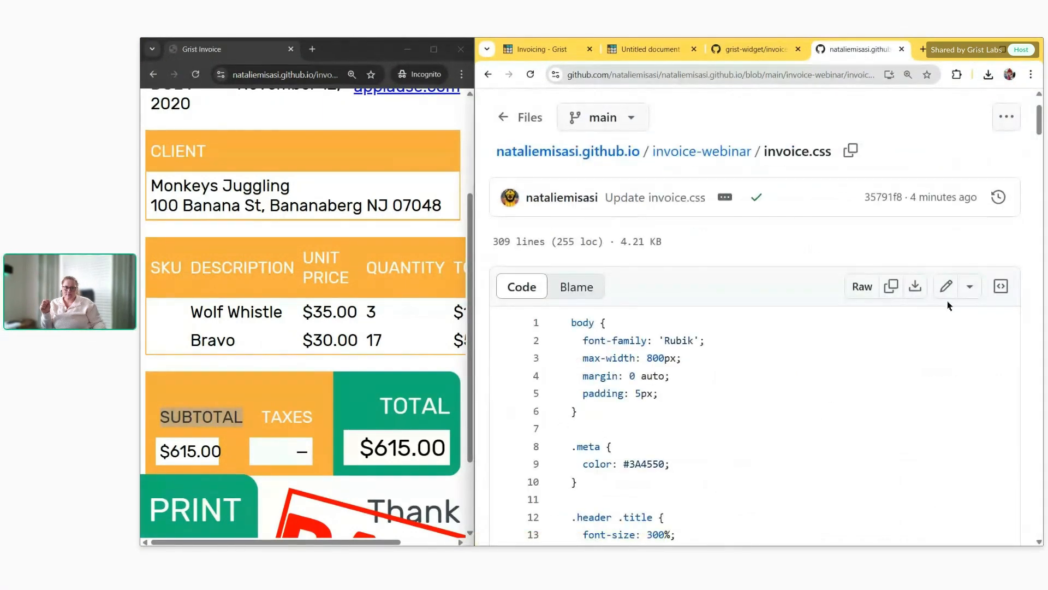
left_click(946, 286)
Find ".part" in invoice.css and set the width in the div.summary .part rule to 30%
left_click(784, 360)
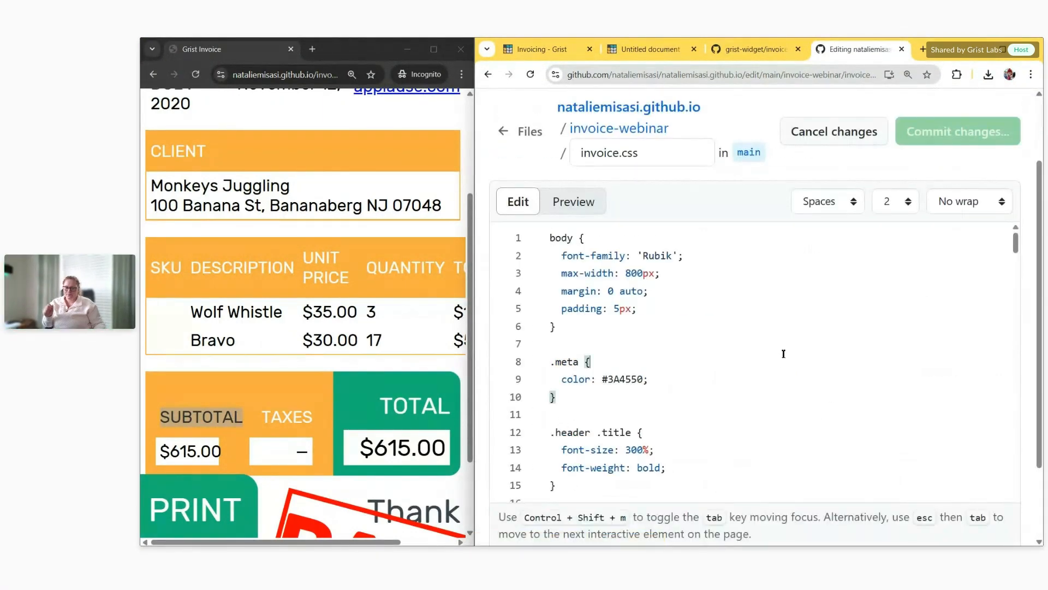
key("ctrl+f")
type(".part")
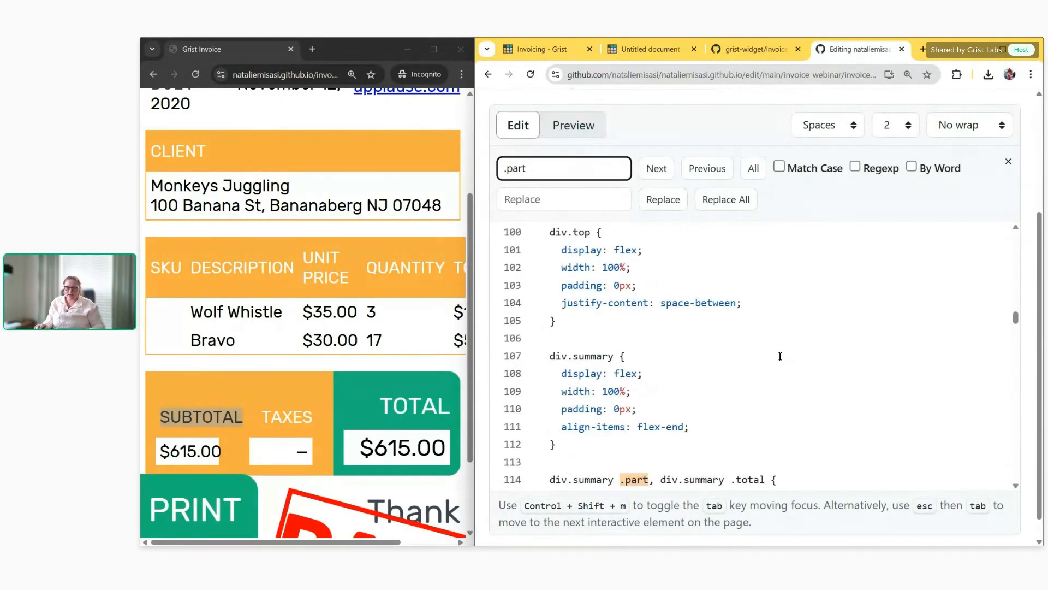
scroll(704, 385, "down", 2)
scroll(644, 365, "down", 1)
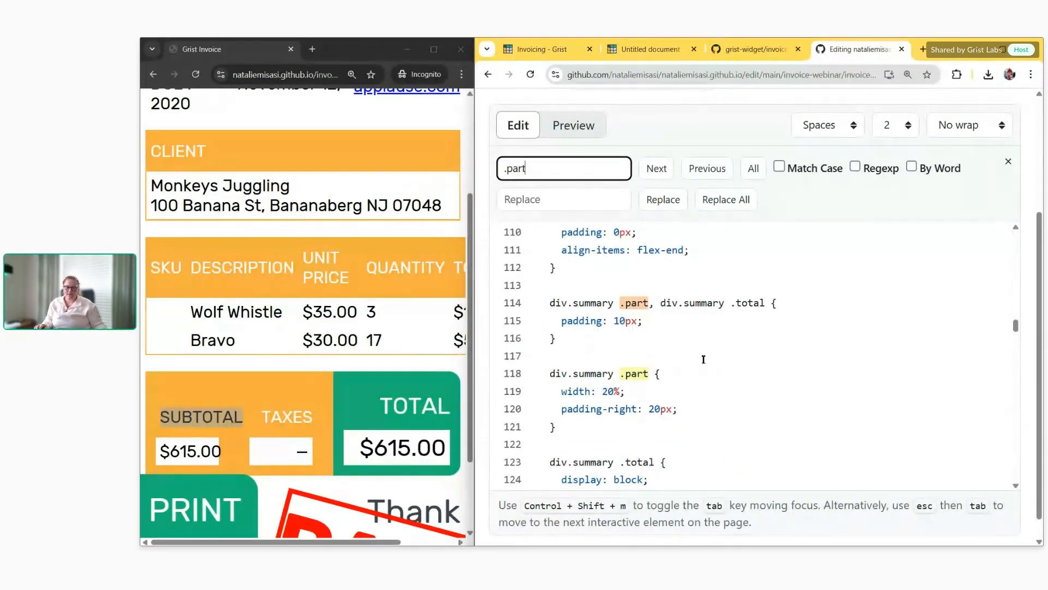
scroll(663, 317, "down", 1)
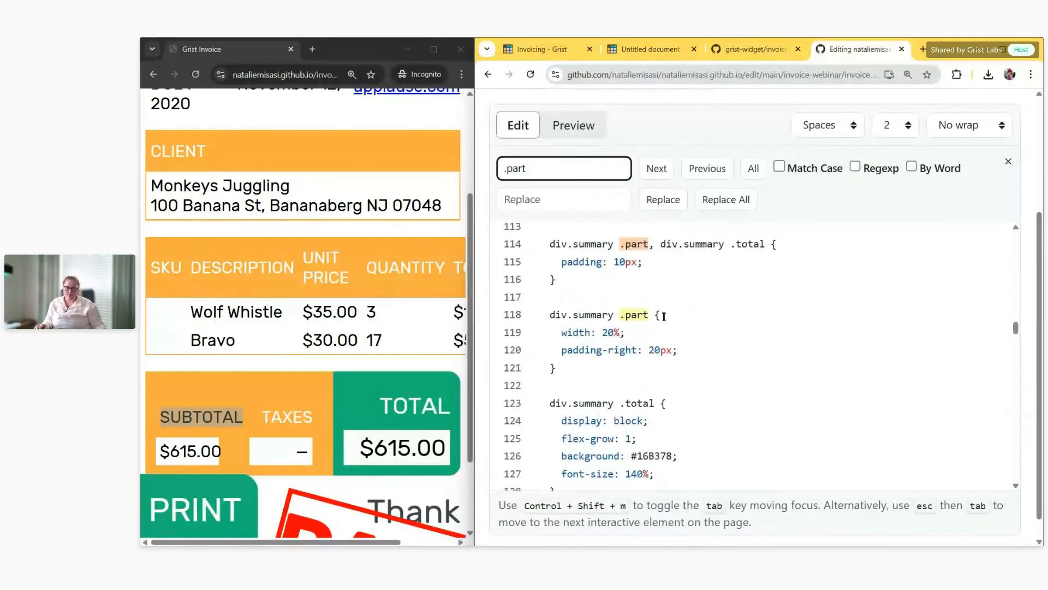
left_click(614, 332)
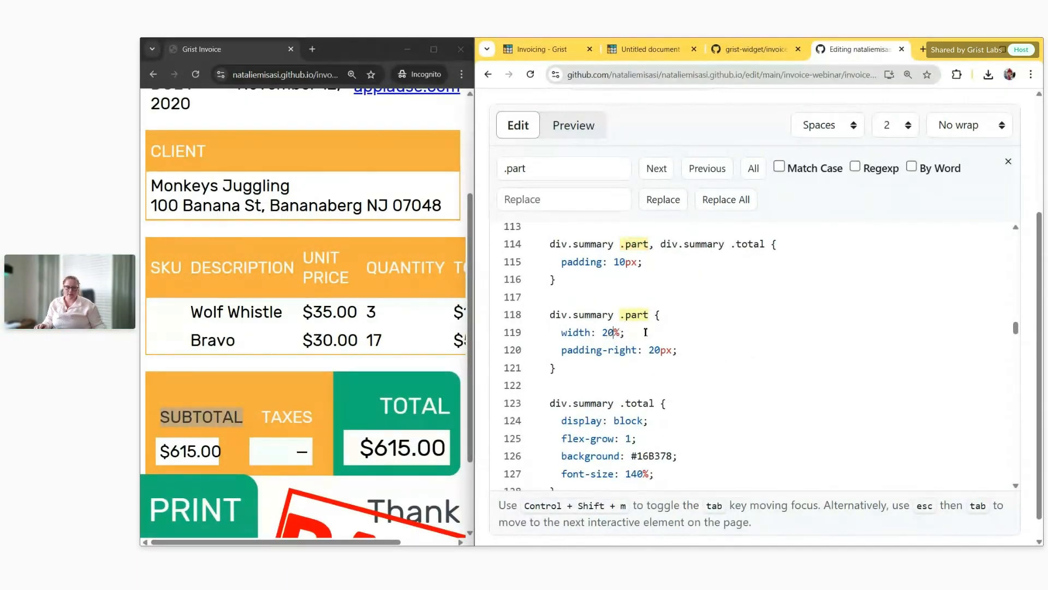
scroll(646, 332, "down", 2)
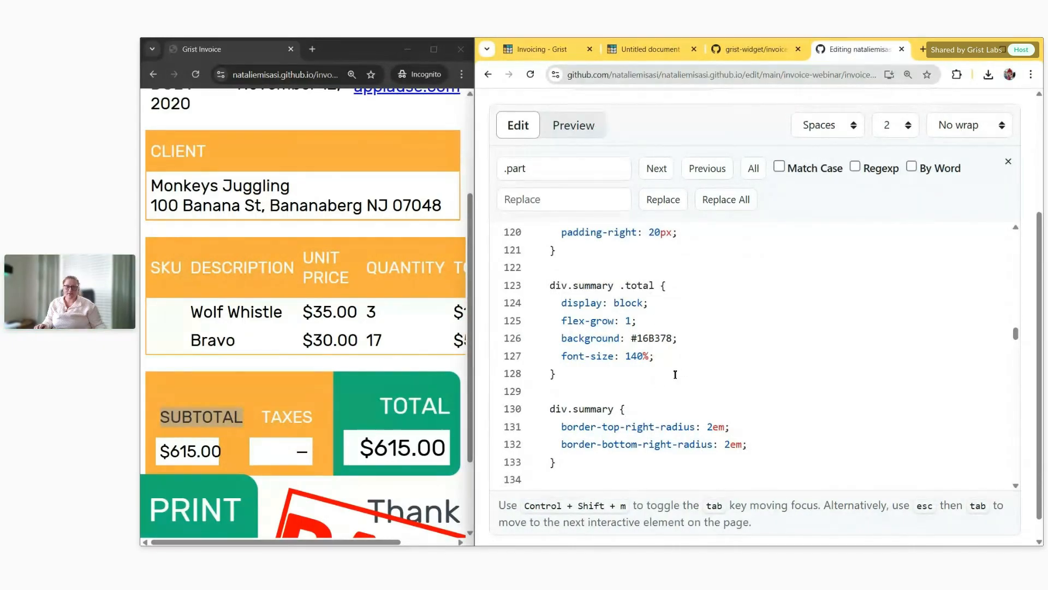
scroll(670, 376, "up", 2)
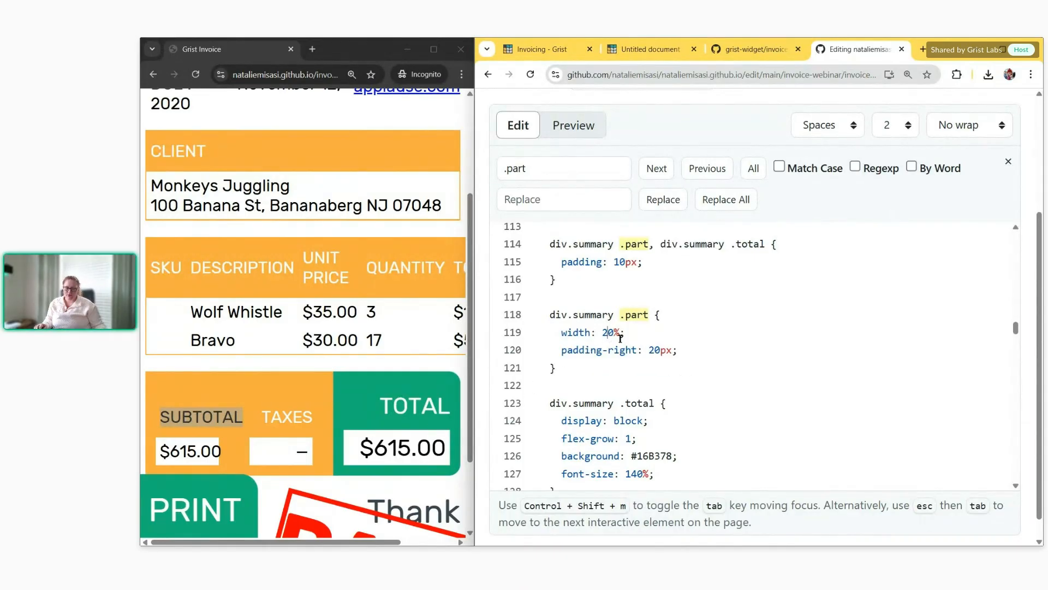
key("BackSpace")
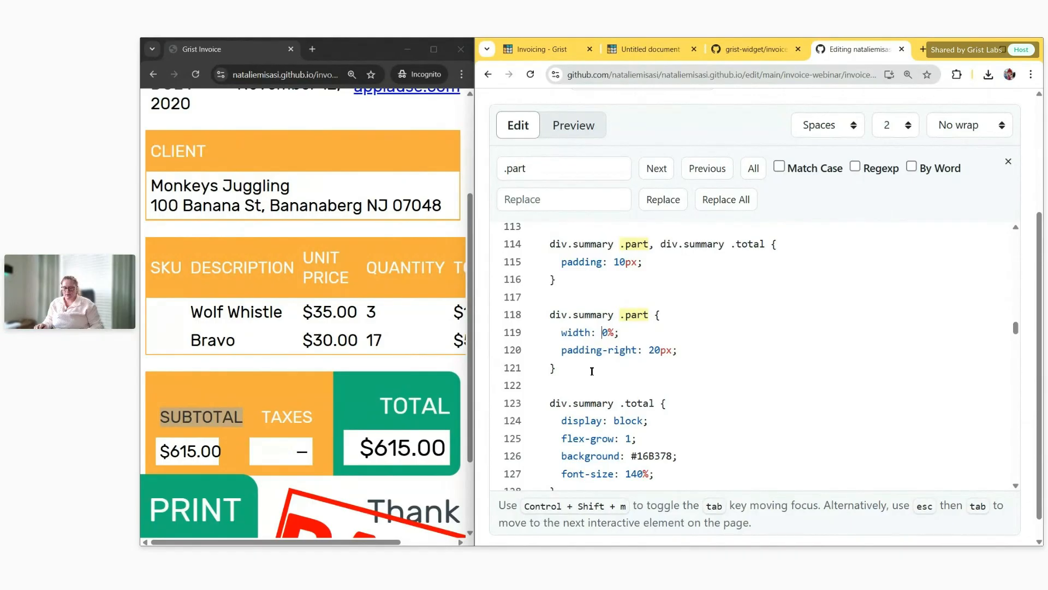
type("3")
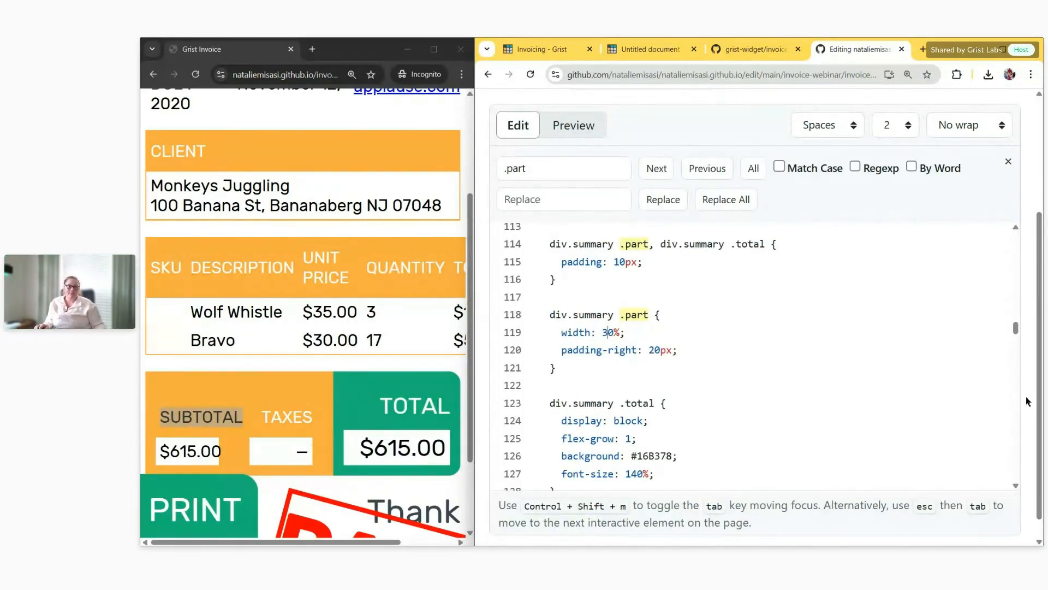
Commit the invoice.css edit directly to the main branch with the extended description "changing .part width" and return to the demo invoice
scroll(1031, 398, "up", 3)
left_click(957, 223)
left_click(772, 330)
type("changing .part widt")
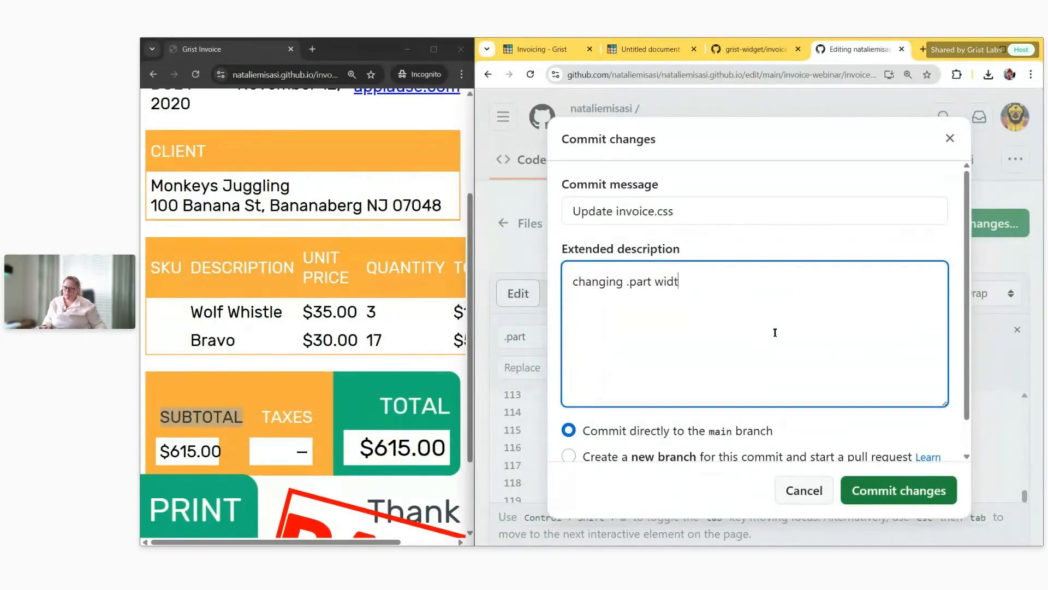
type("h")
left_click(898, 498)
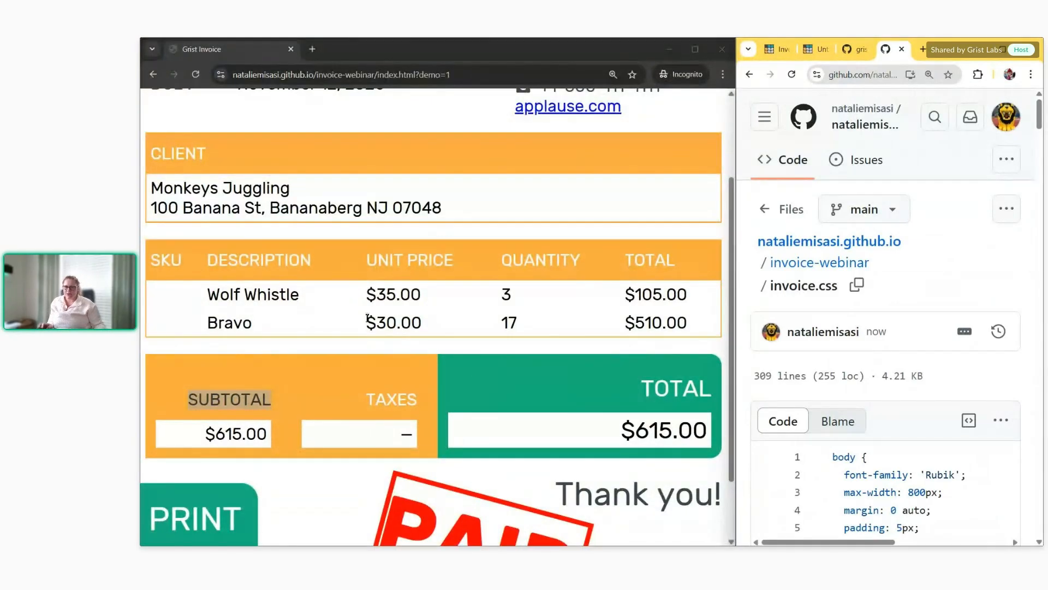
left_click(339, 349)
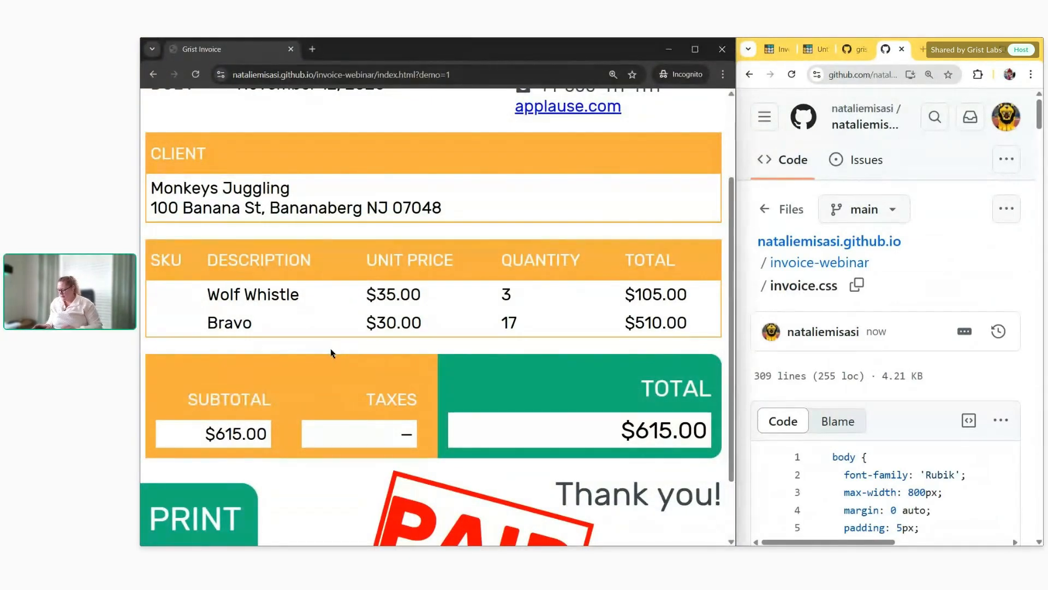
Reload the demo invoice, then maximize the other browser window and reload the Untitled document in Grist
key("F5")
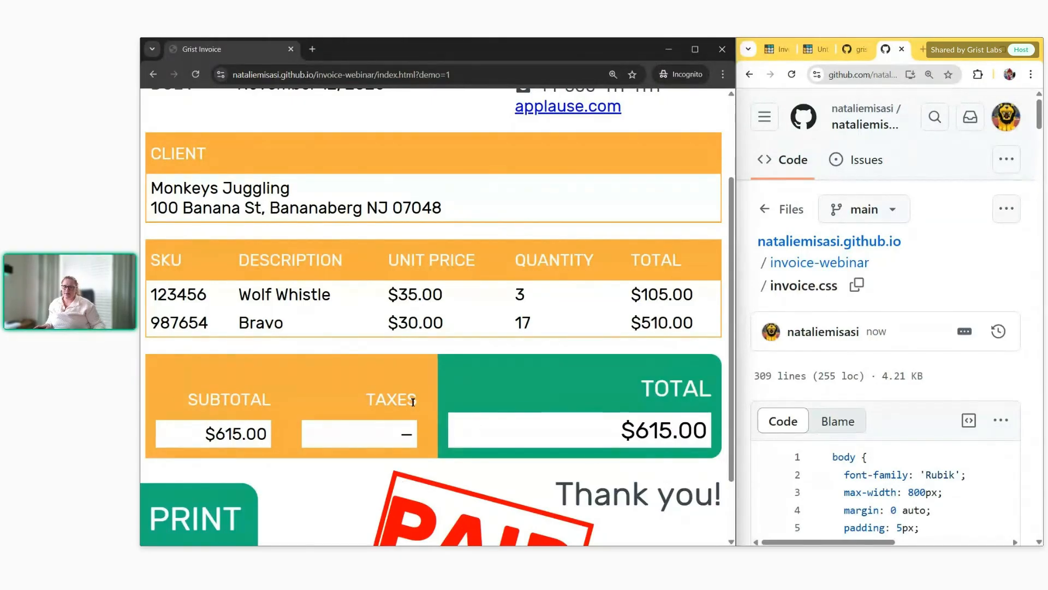
scroll(413, 402, "up", 3)
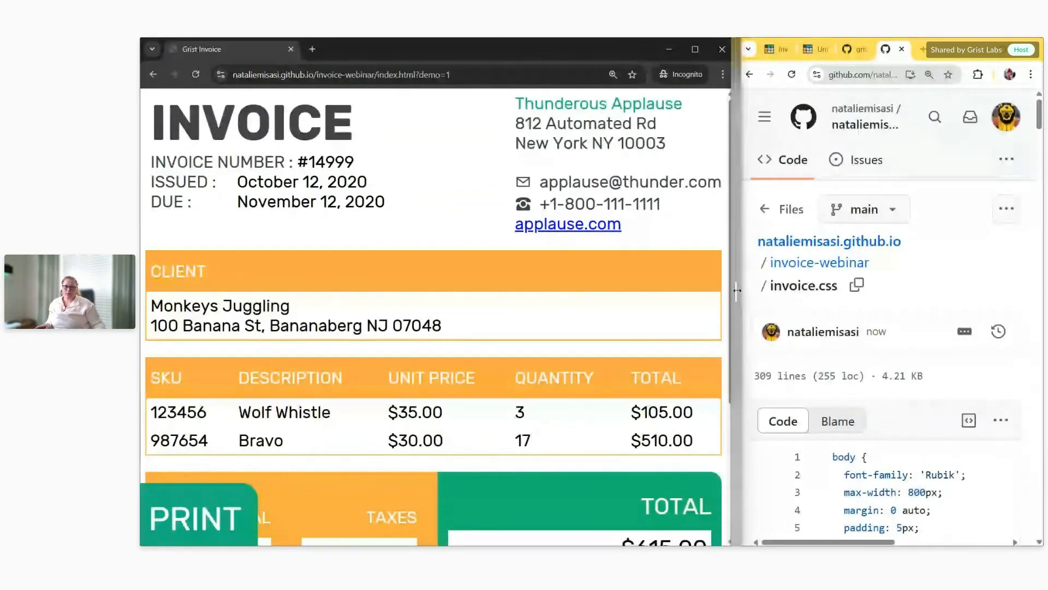
left_click(998, 56)
double_click(998, 56)
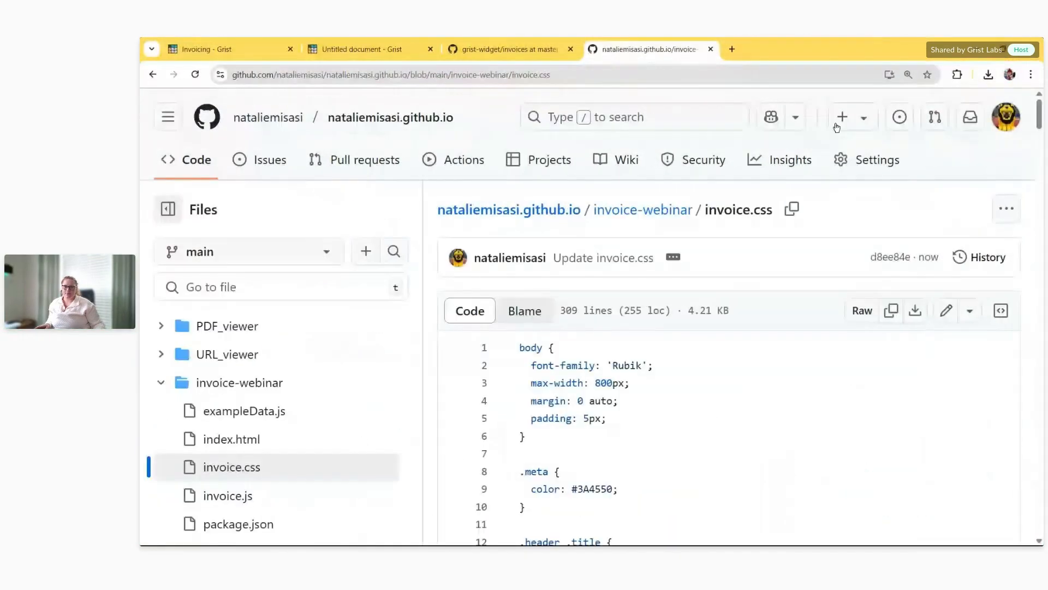
left_click(361, 49)
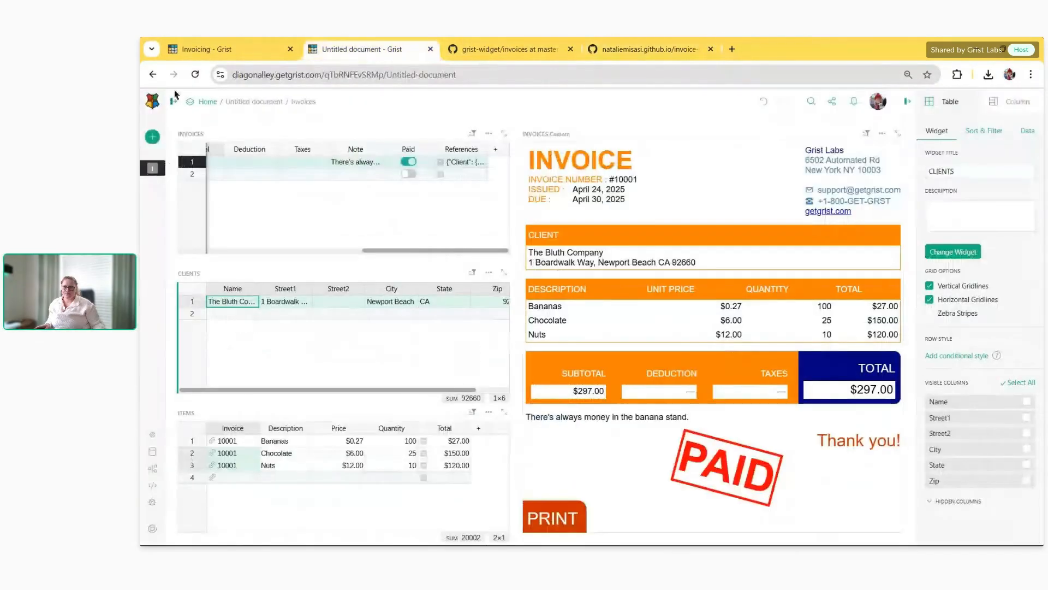
left_click(198, 79)
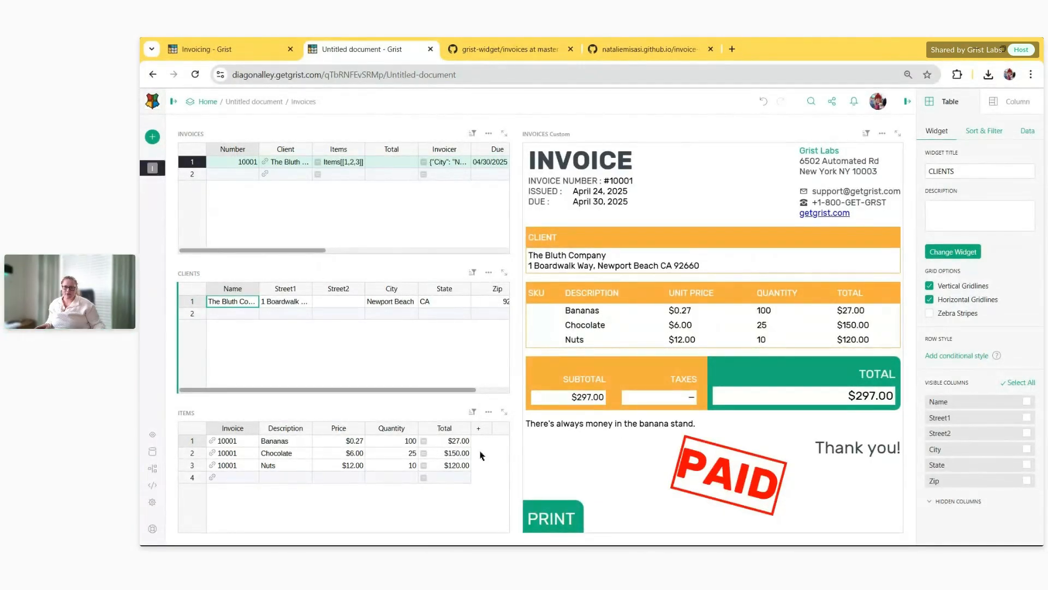
Insert a new column labelled SKU before the Description column in the ITEMS table
right_click(280, 433)
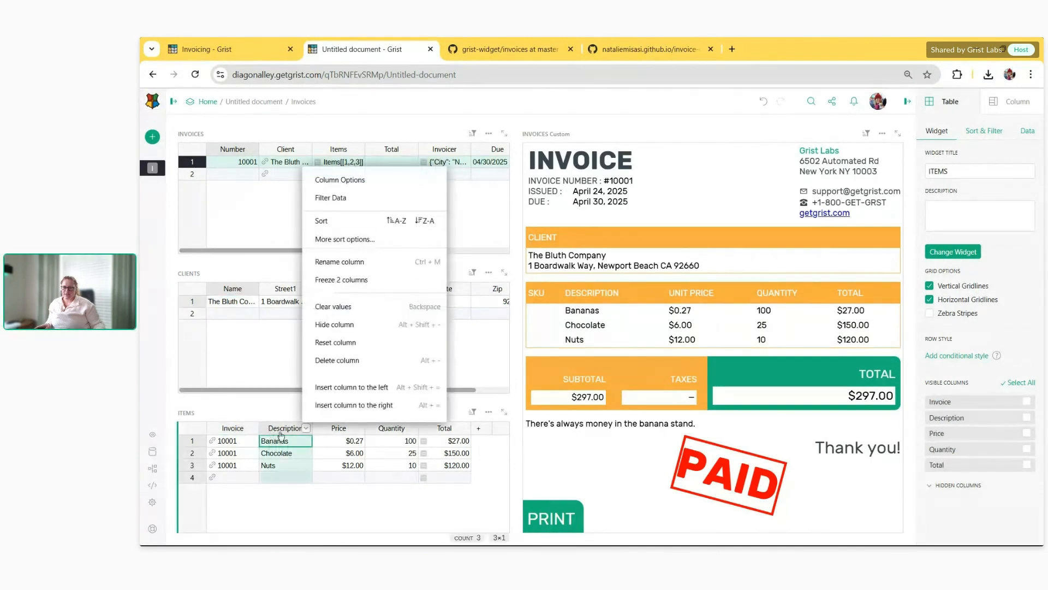
left_click(338, 405)
left_click(297, 229)
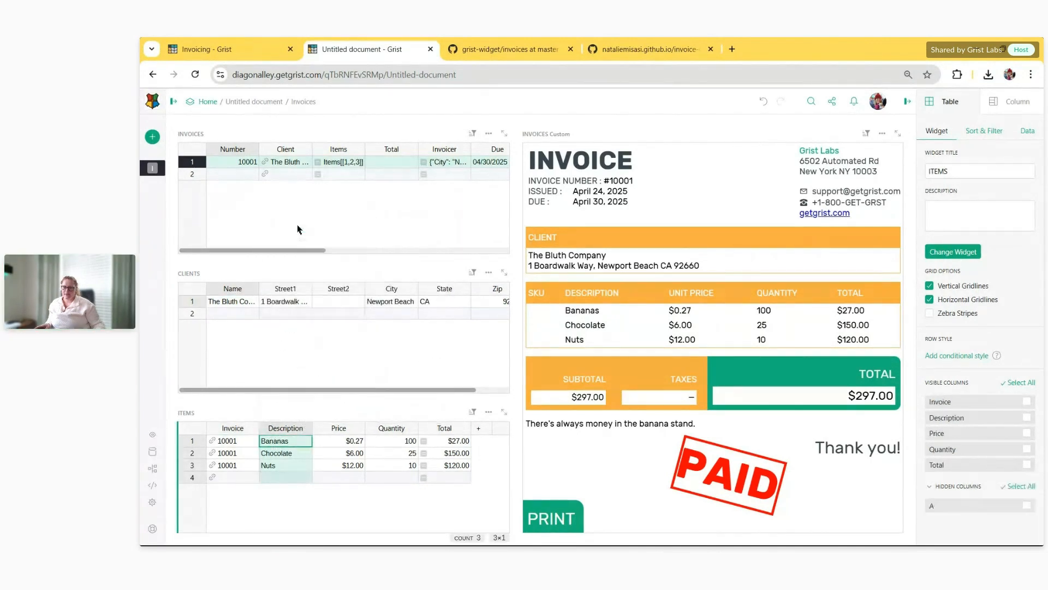
type("SKU")
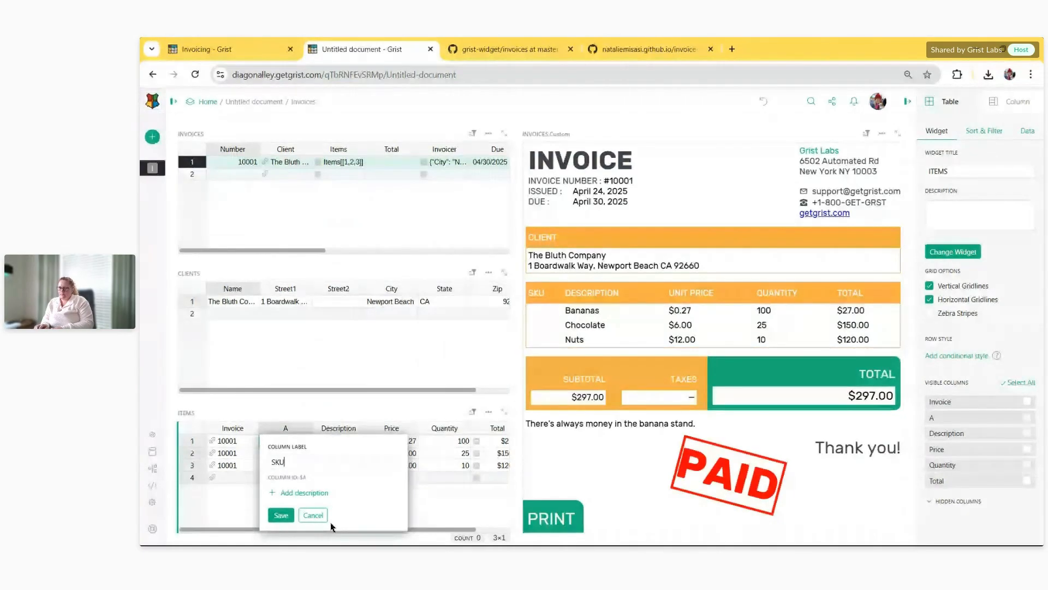
key("Return")
Enter the SKUs 12345 for Bananas, 98765 for Chocolate and 13756 for Nuts in the ITEMS table
type("12345")
key("Return")
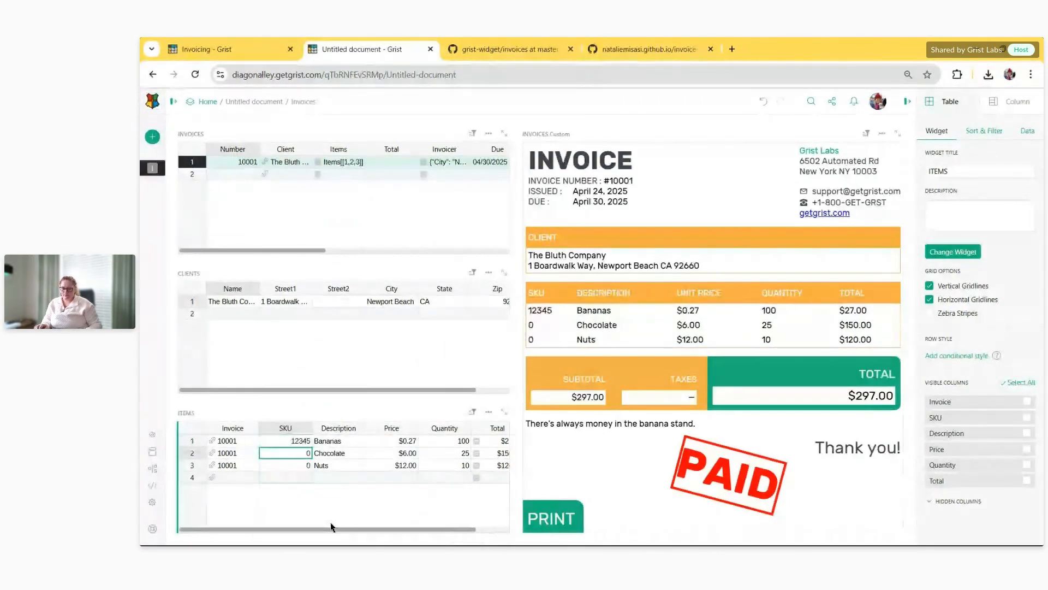
type("98765")
key("Return")
type("13756")
key("Return")
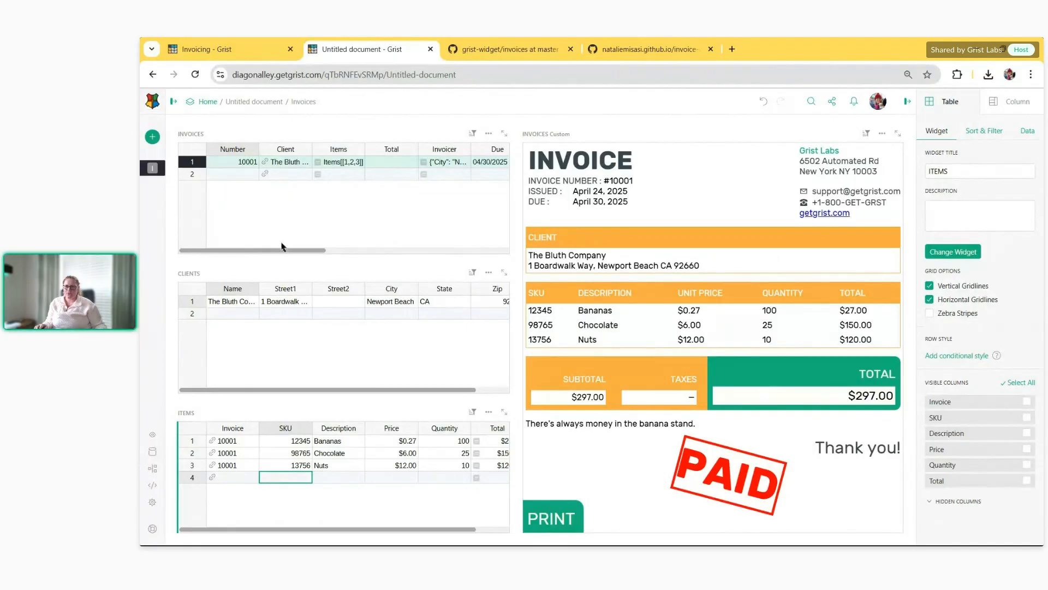
Open the AI Assistant's formula editor for the Taxes column of invoice 10001 in the INVOICES table
left_click_drag(280, 250, 415, 246)
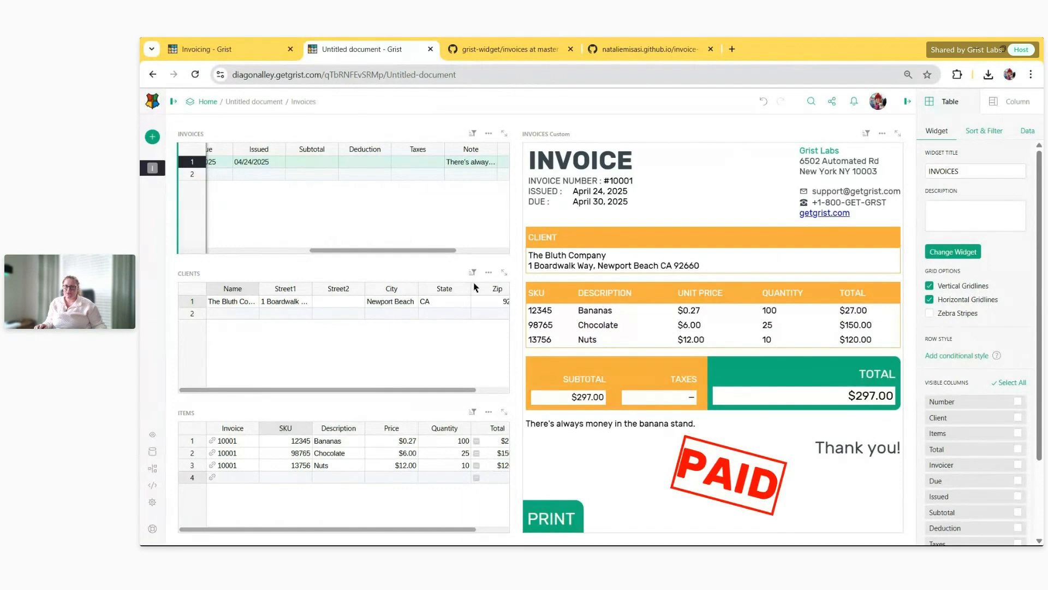
left_click(414, 164)
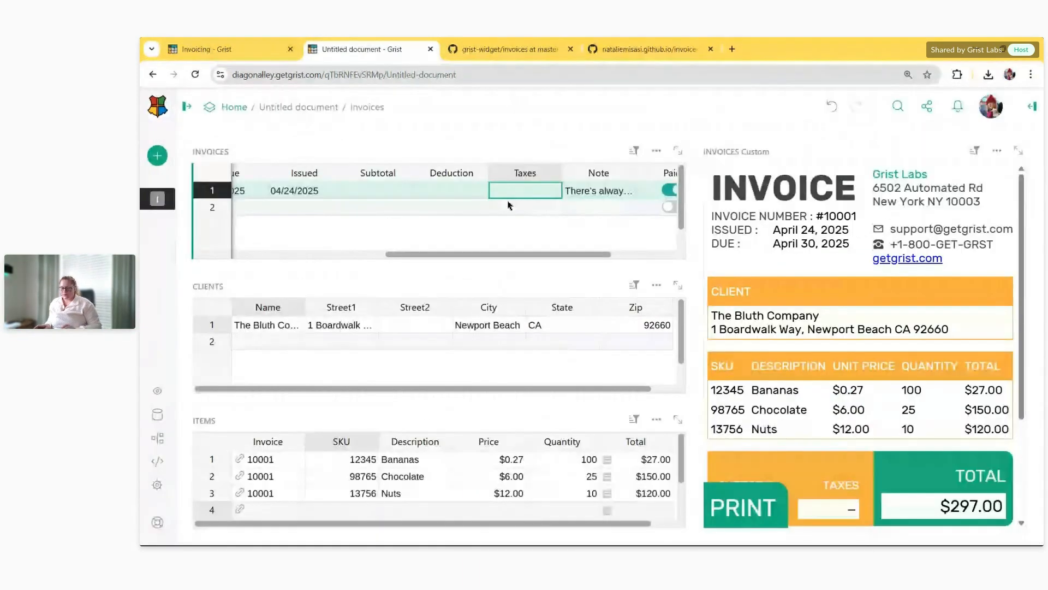
key("equal")
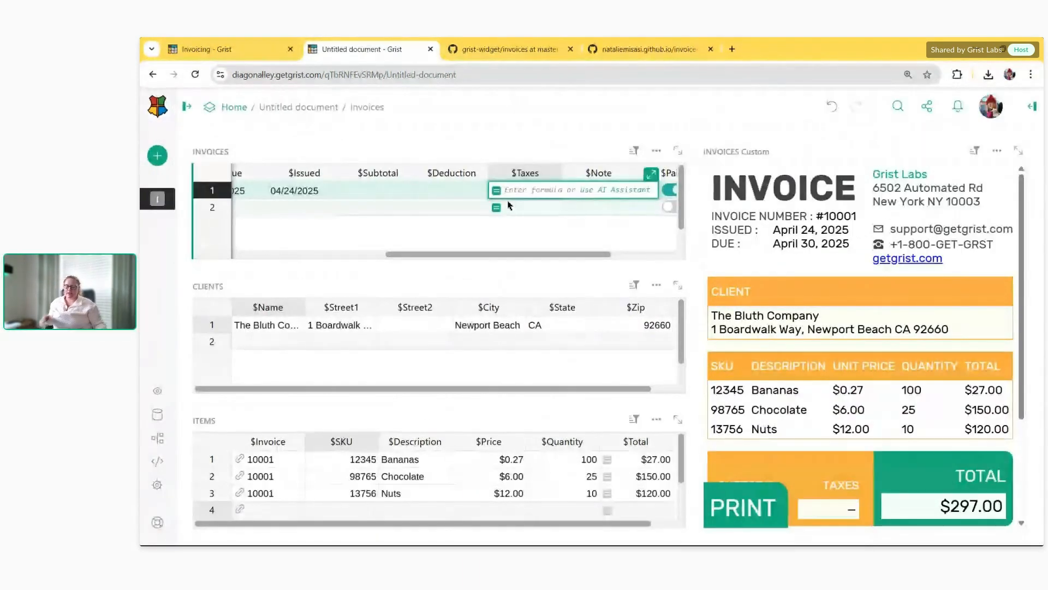
left_click(601, 192)
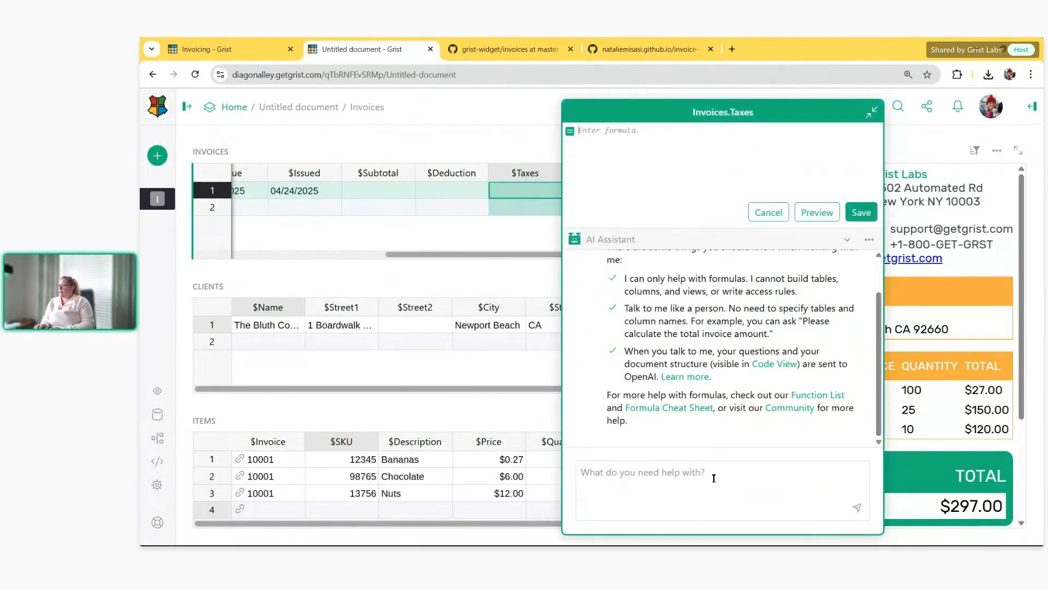
Ask the AI Assistant "if taxes are 9.6%, what are the taxes for the total for the items on this invoice?"
type("if taxes are 9.6%")
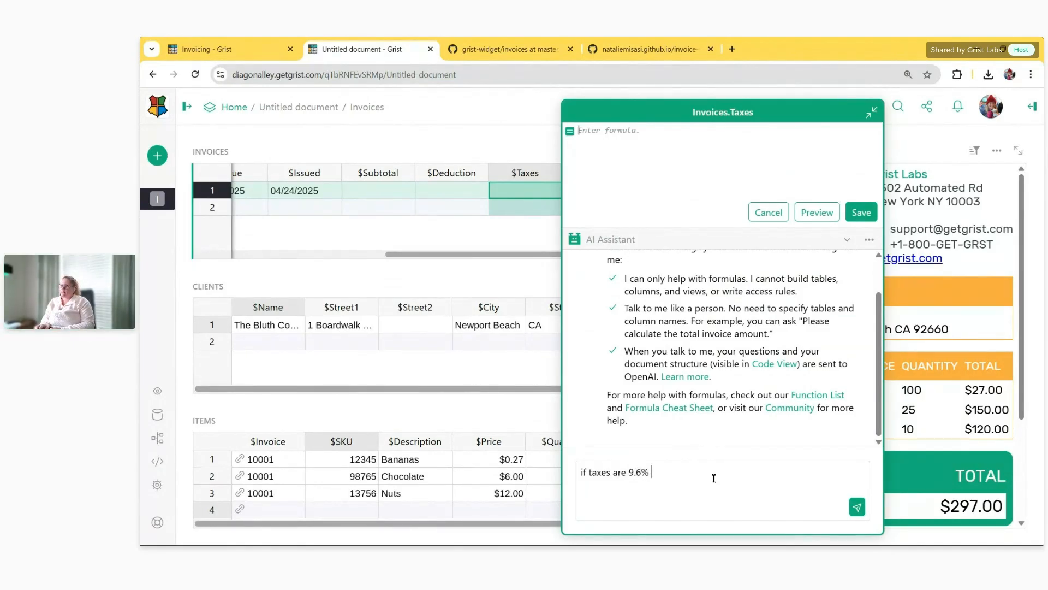
type(", what are the total")
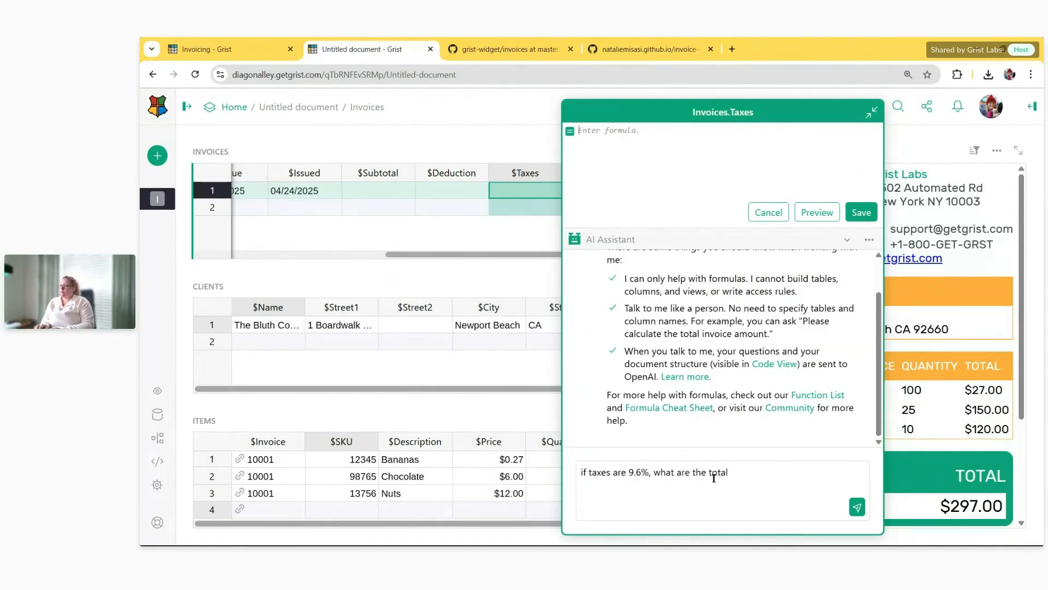
key("BackSpace")
key("BackSpace")
key("BackSpace")
key("BackSpace")
type("ad")
key("BackSpace")
type("xe")
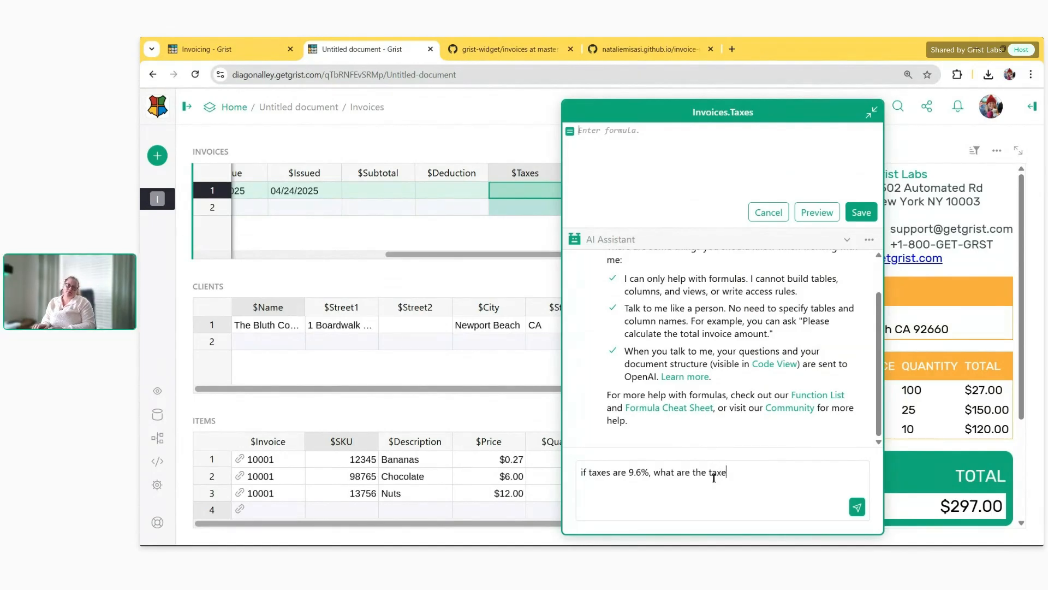
type("s for the tot")
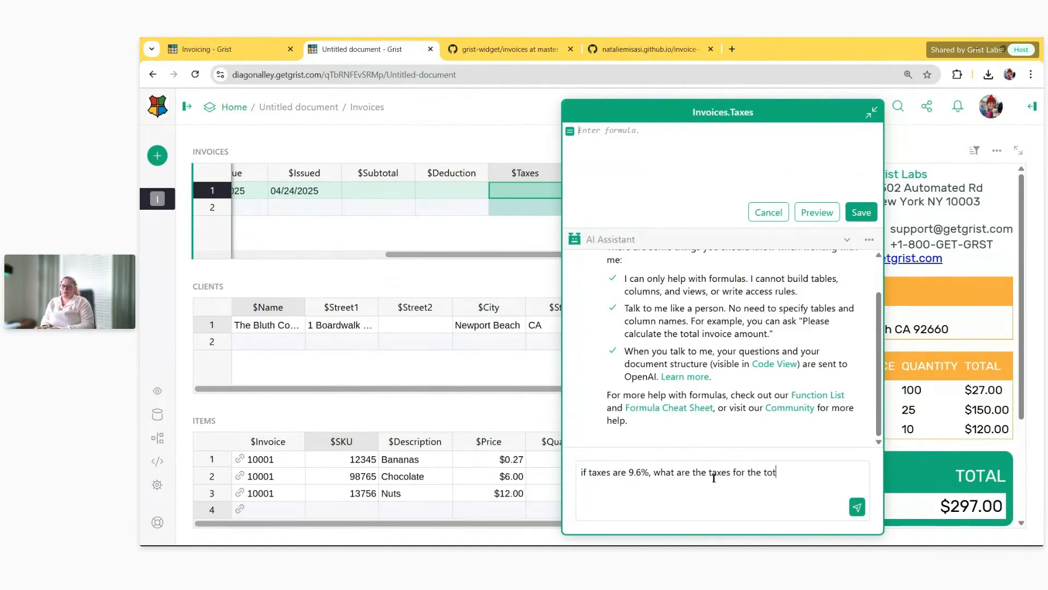
type("al for the items on t")
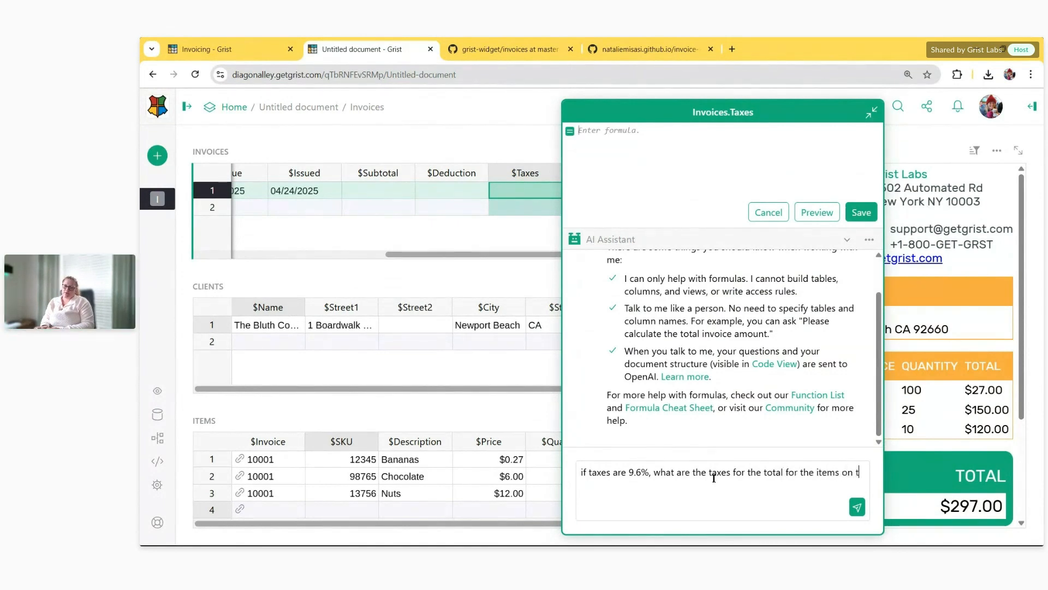
type("his invoice")
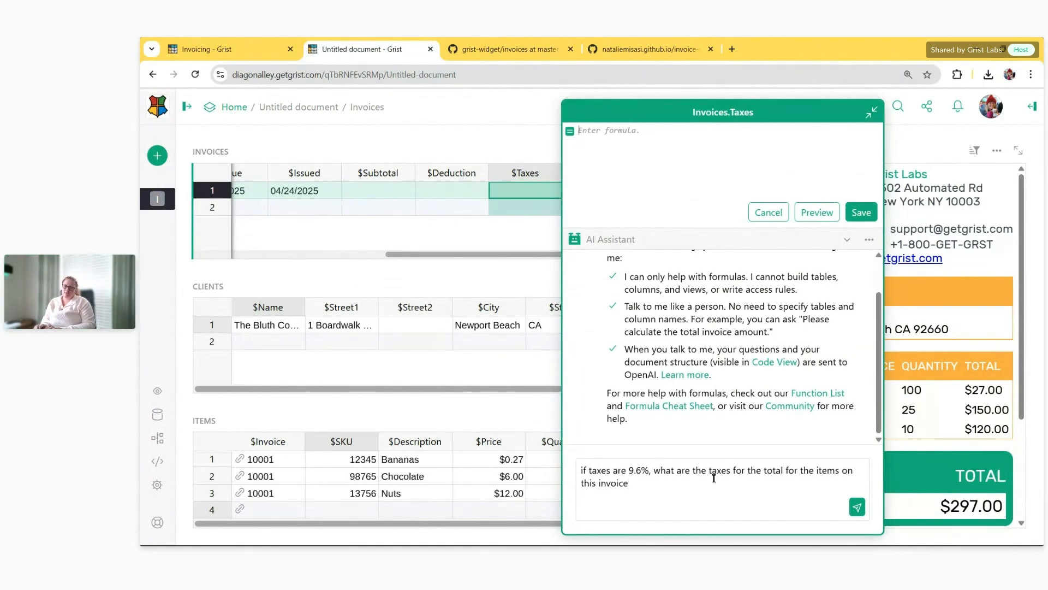
type("?")
key("Return")
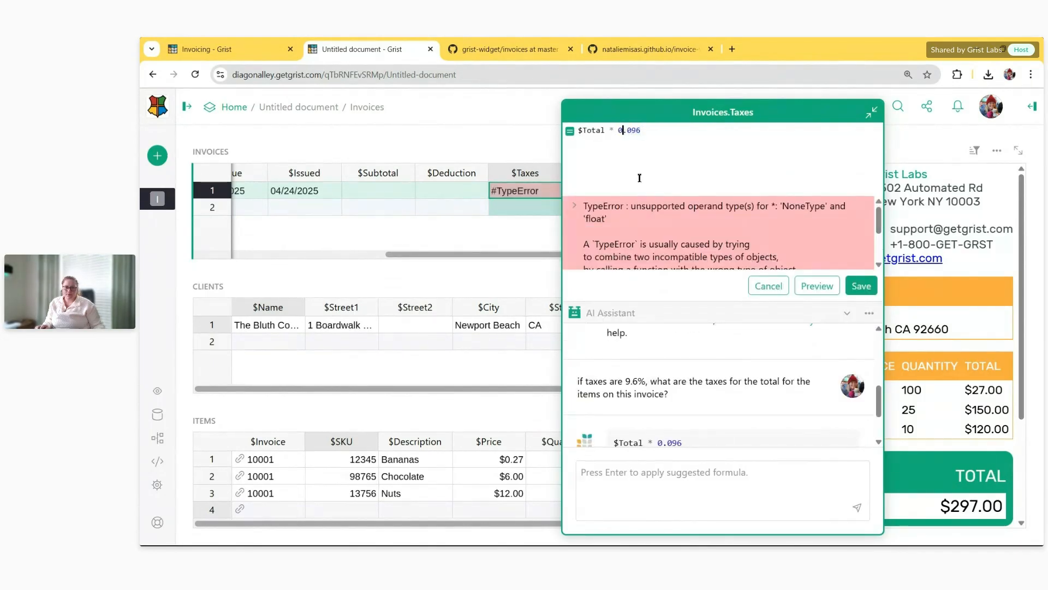
Ask the AI Assistant "if taxes are 9.6%, what are the taxes for the items on this invoice?" and save its suggested formula for the Taxes column
left_click(677, 467)
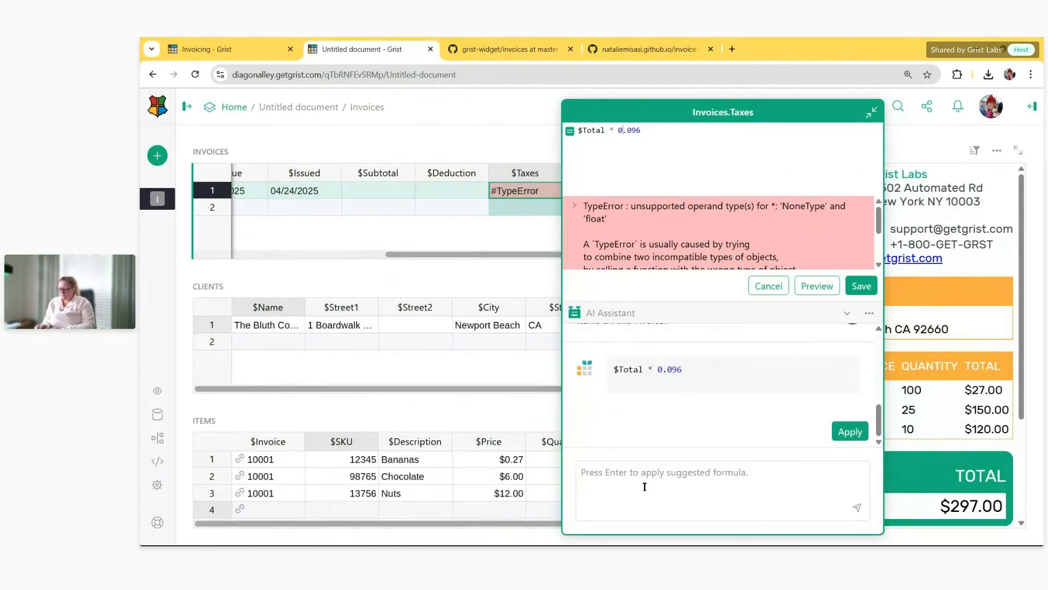
scroll(710, 382, "up", 3)
left_click_drag(669, 439, 569, 417)
key("ctrl+c")
left_click(653, 489)
key("ctrl+v")
double_click(774, 470)
key("Delete")
key("Delete")
key("Delete")
key("Delete")
key("Delete")
key("Delete")
key("Delete")
key("Delete")
key("Delete")
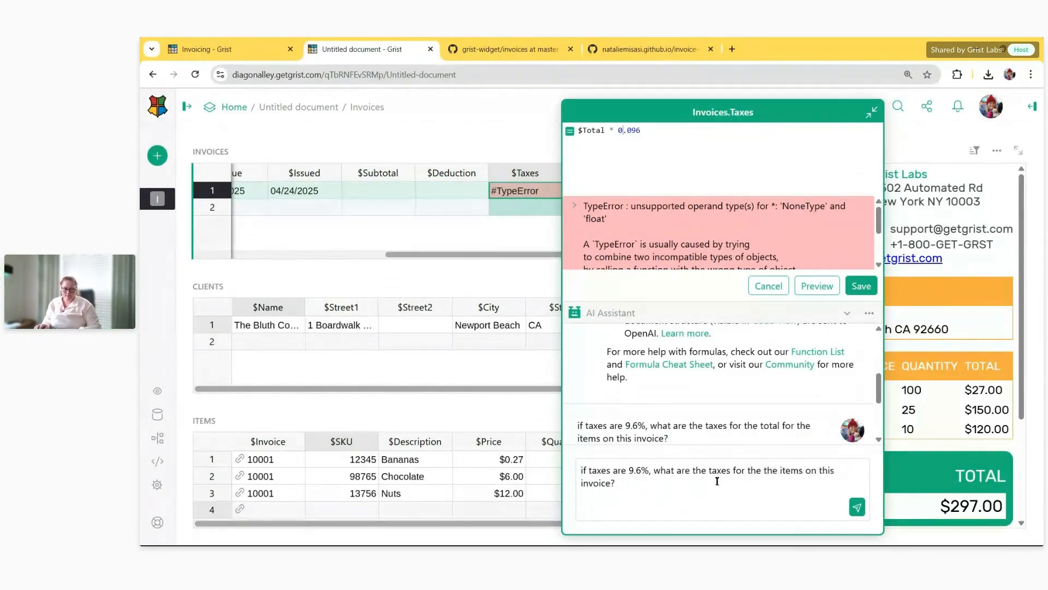
key("Delete")
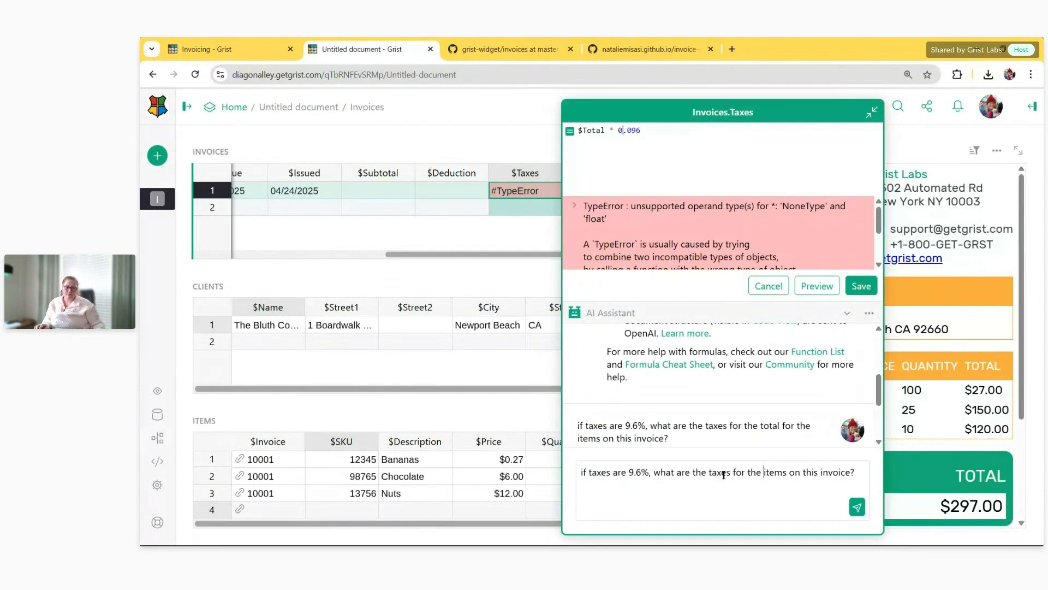
left_click(857, 506)
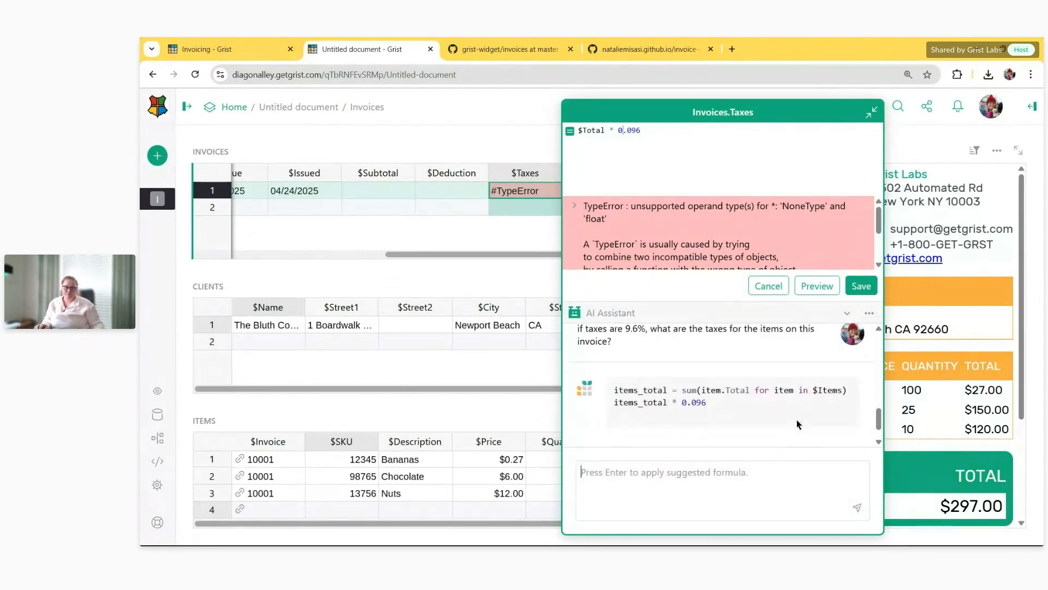
left_click(850, 431)
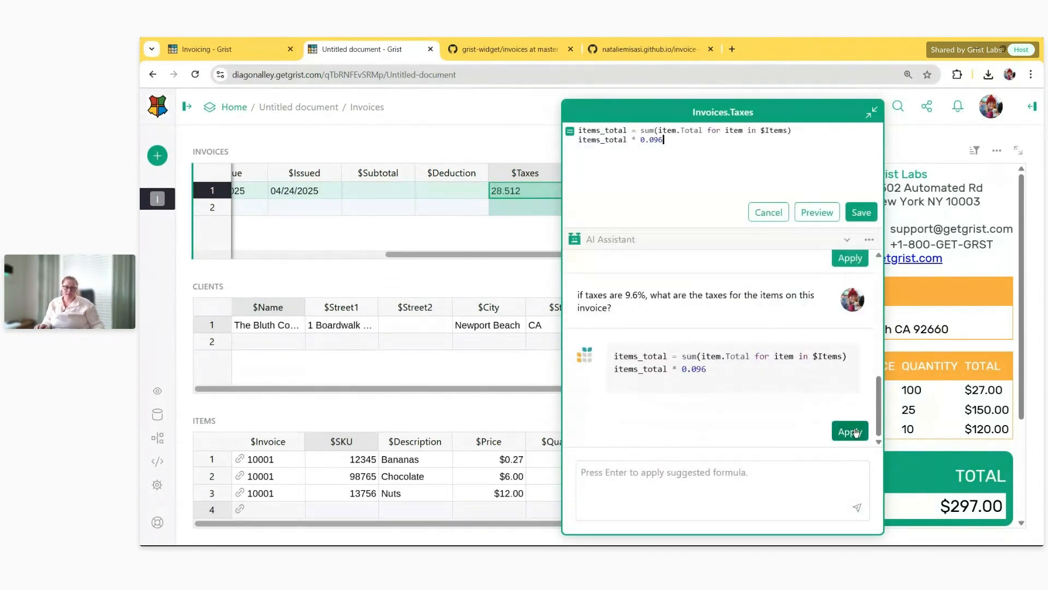
left_click(861, 212)
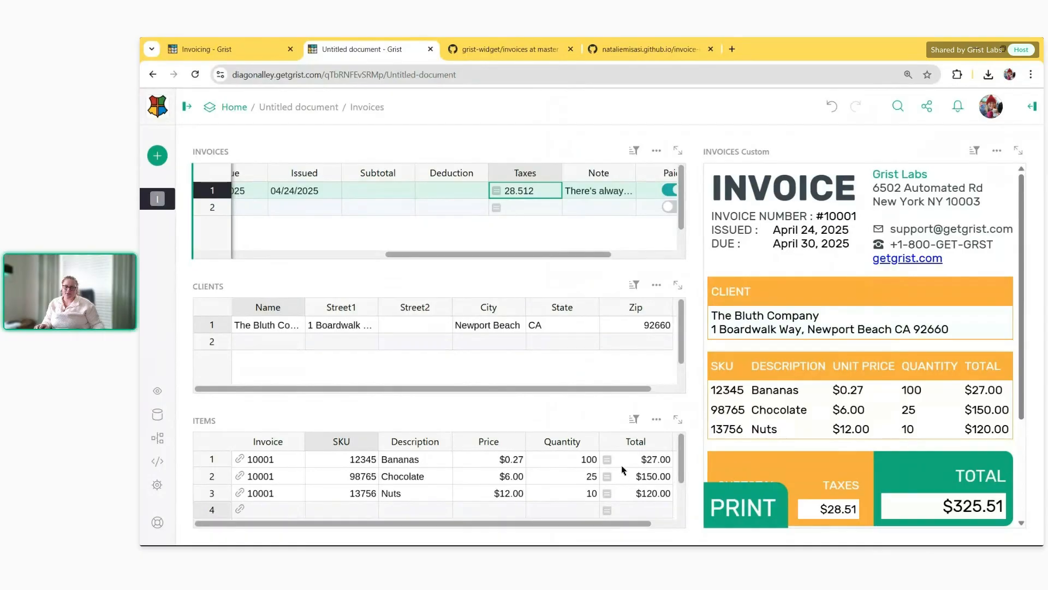
Set the Taxes column type to Numeric with currency formatting, and check the summary section of the custom invoice
left_click(1032, 106)
scroll(992, 326, "down", 2)
left_click(983, 341)
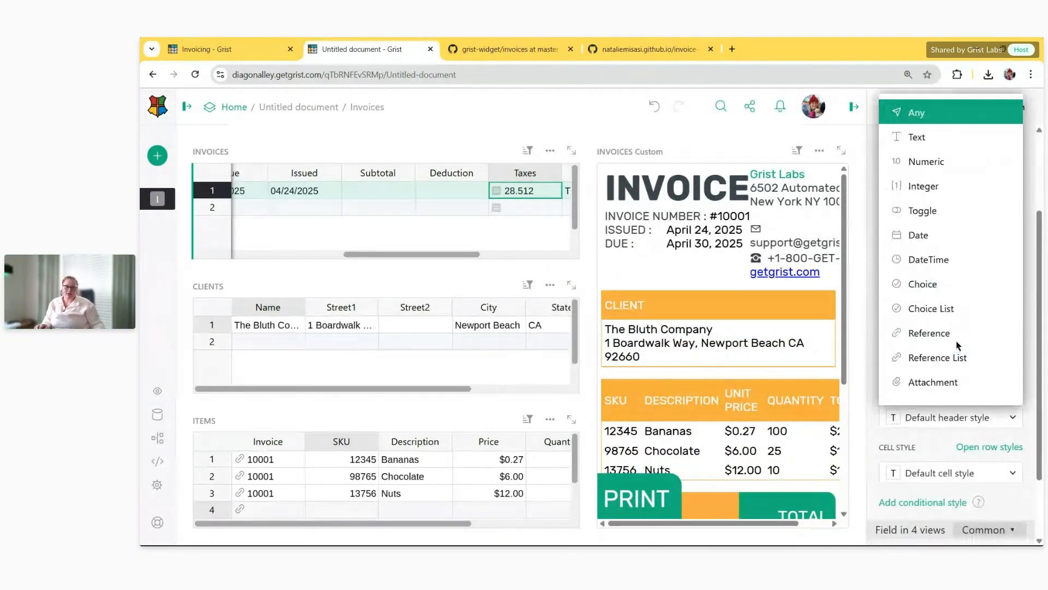
left_click(943, 162)
left_click(893, 466)
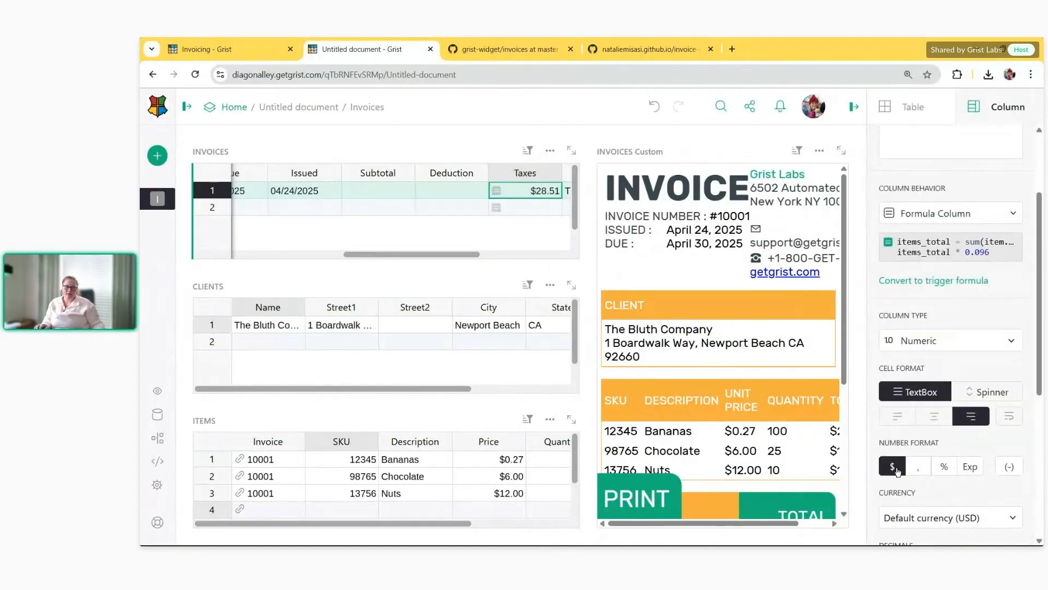
left_click(853, 106)
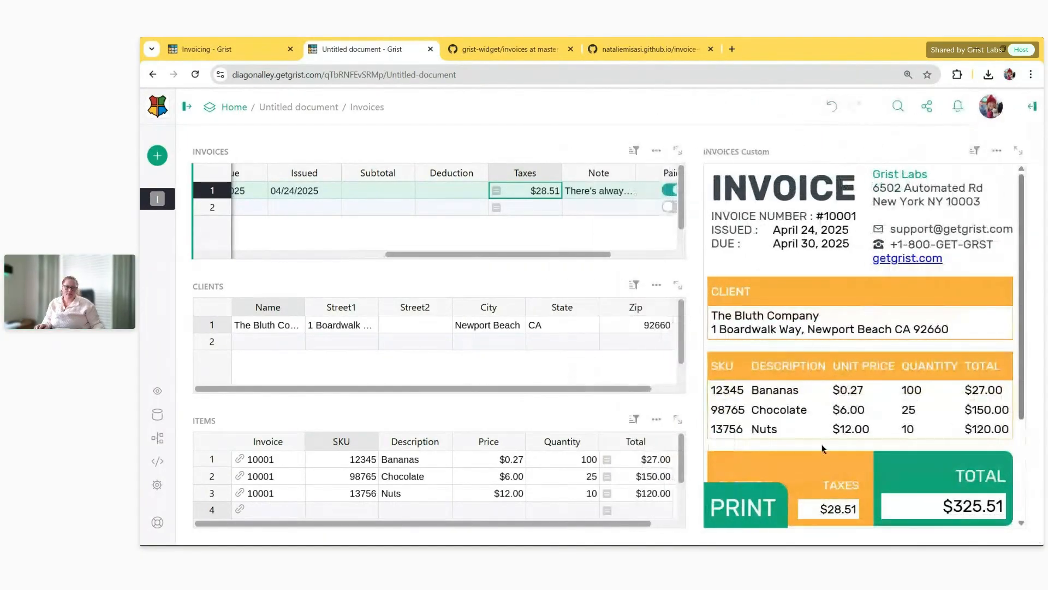
scroll(835, 454, "down", 2)
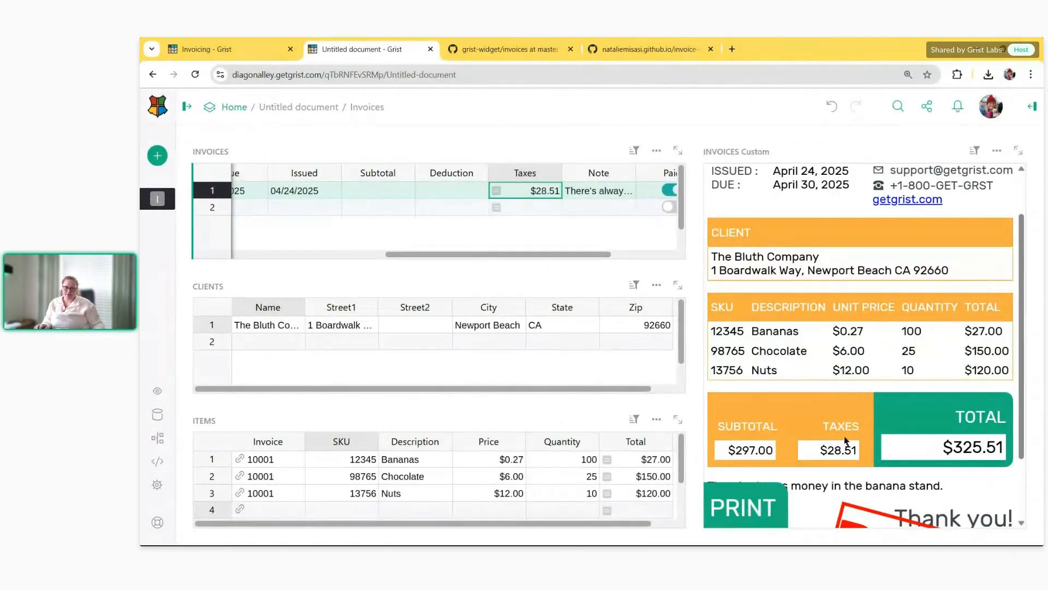
scroll(851, 438, "down", 2)
scroll(852, 436, "up", 3)
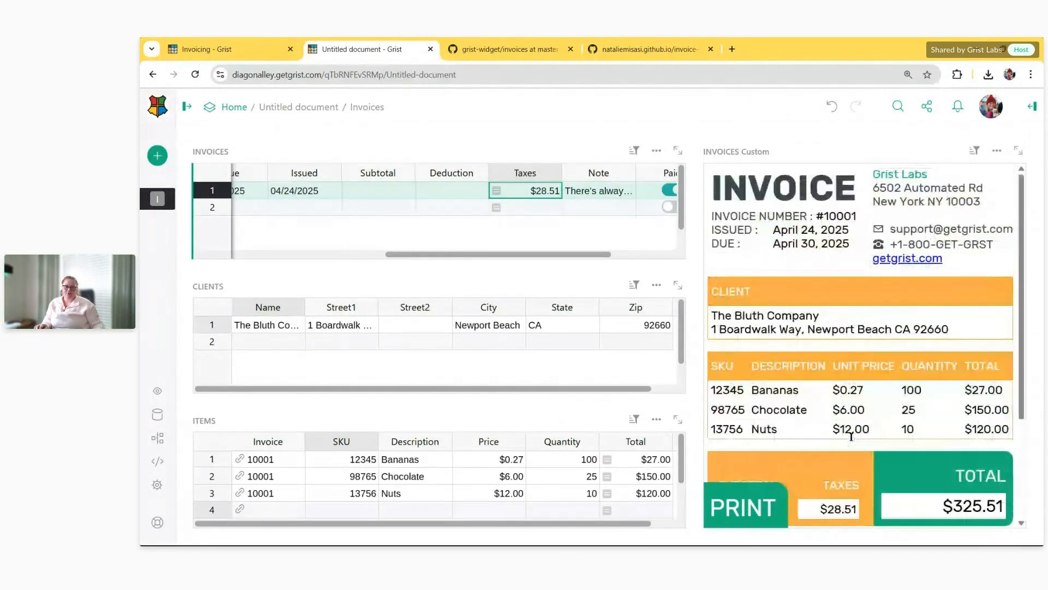
Move the Grist browser window aside, bring the demo invoice window forward and widen it to show the full invoice
mouse_move(743, 534)
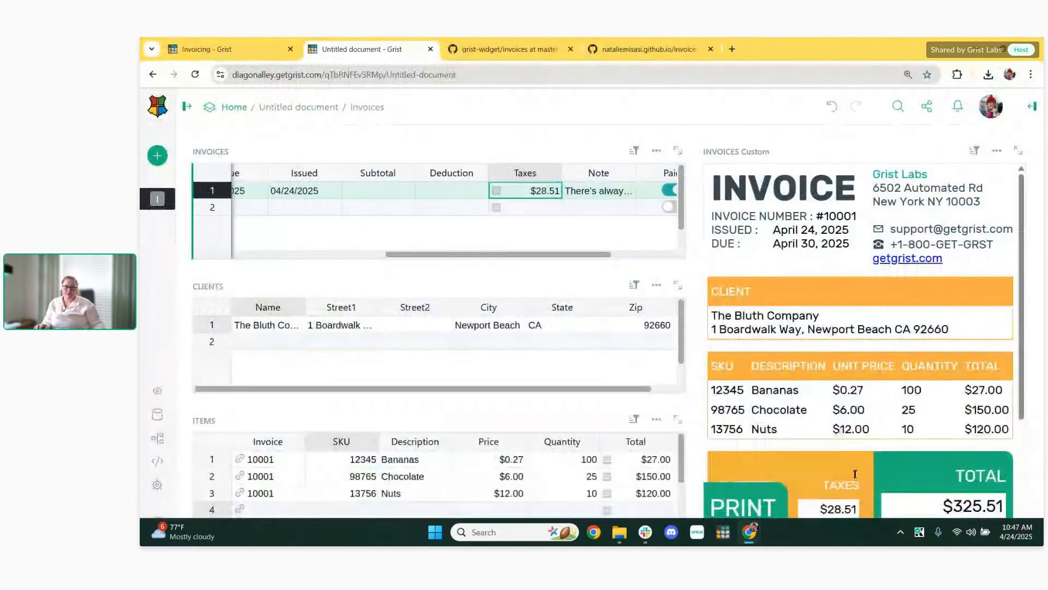
left_click_drag(743, 56, 810, 93)
left_click(157, 182)
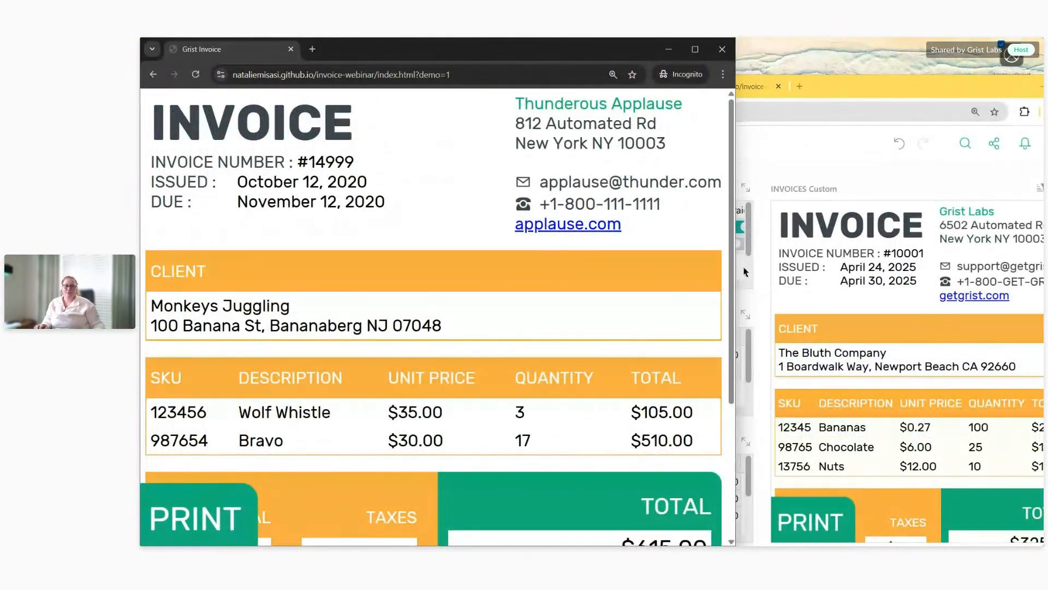
left_click_drag(735, 270, 978, 257)
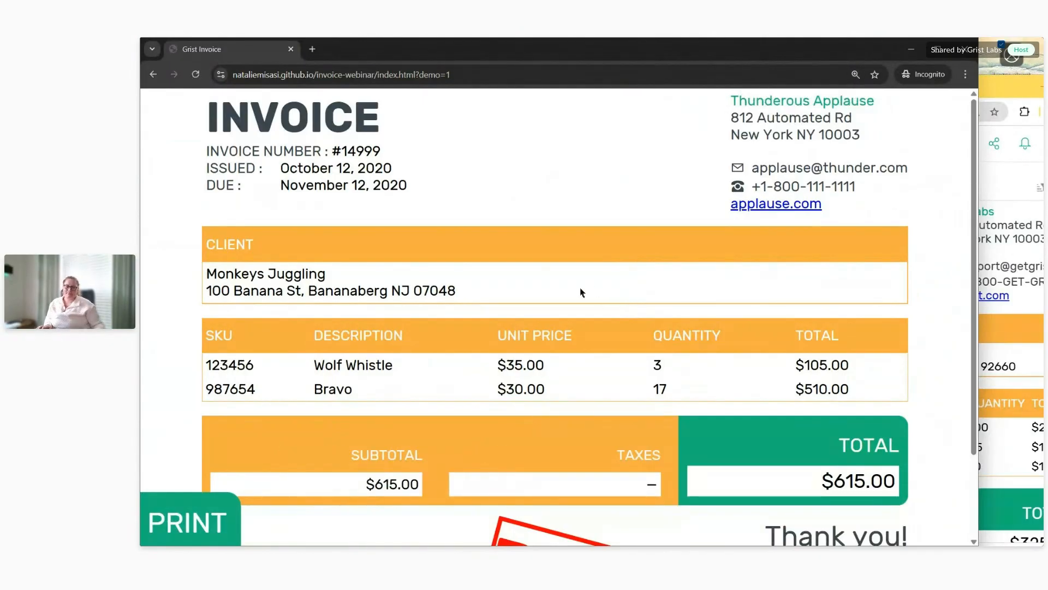
Check the demo invoice's summary and arrange its window side by side with the Grist browser window
scroll(611, 290, "down", 1)
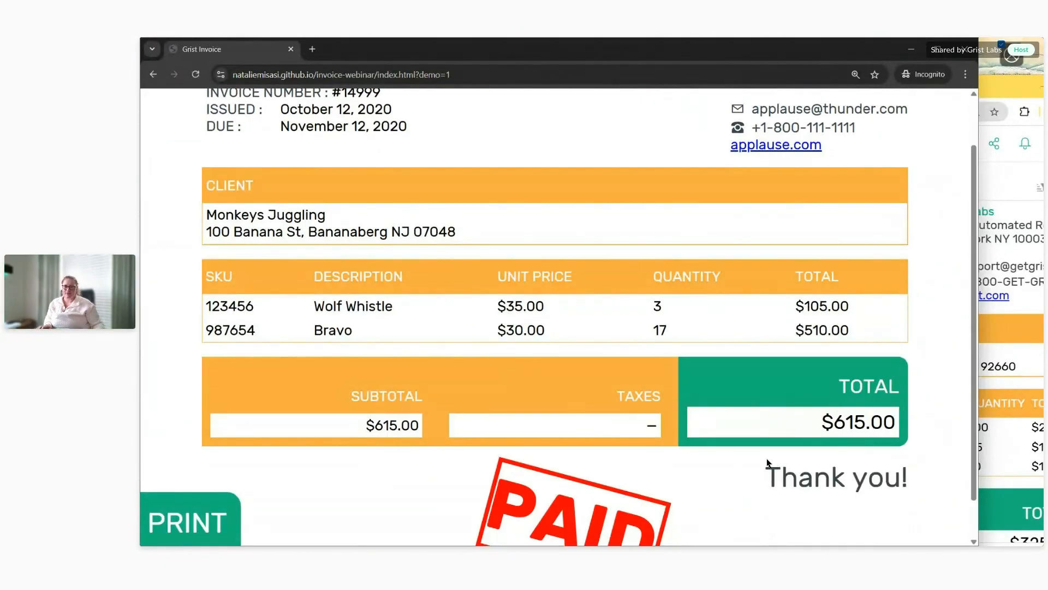
scroll(759, 453, "up", 1)
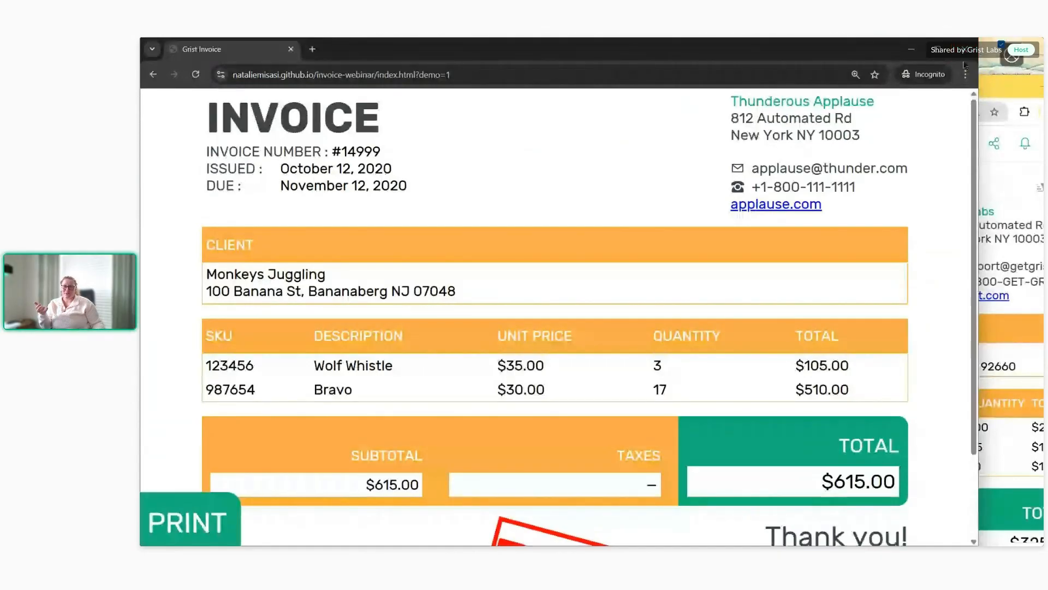
left_click(909, 55)
left_click_drag(148, 259, 141, 259)
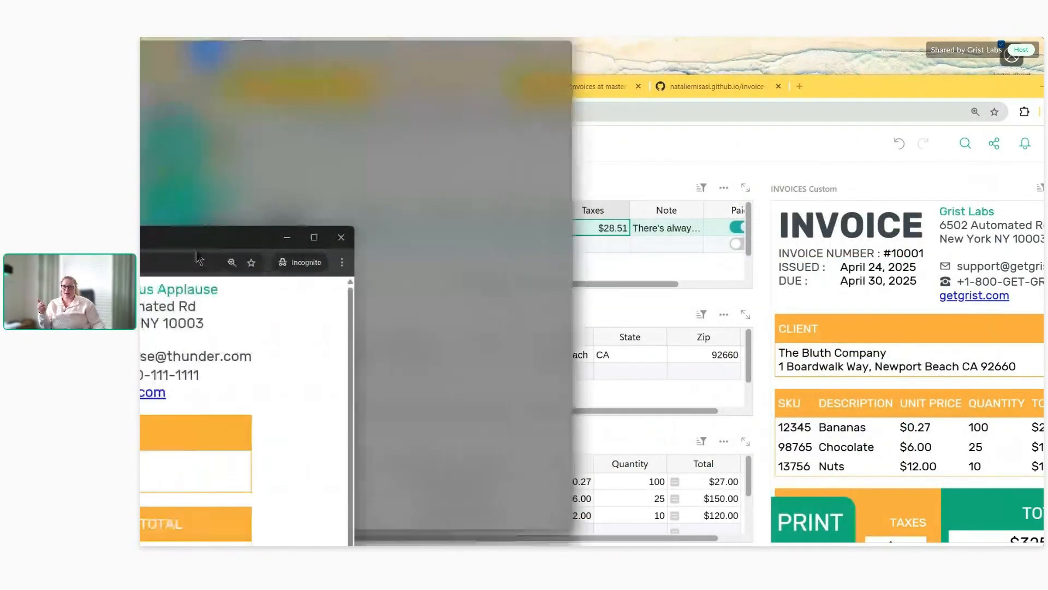
left_click(737, 195)
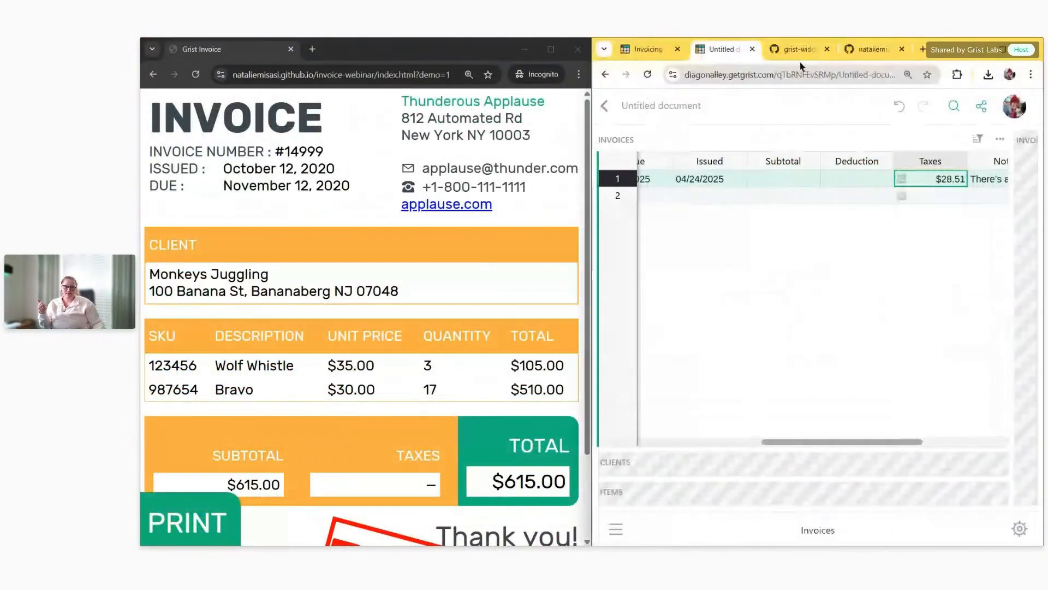
Switch to the GitHub repository, go to the invoice-webinar folder and open its file upload page
left_click(872, 49)
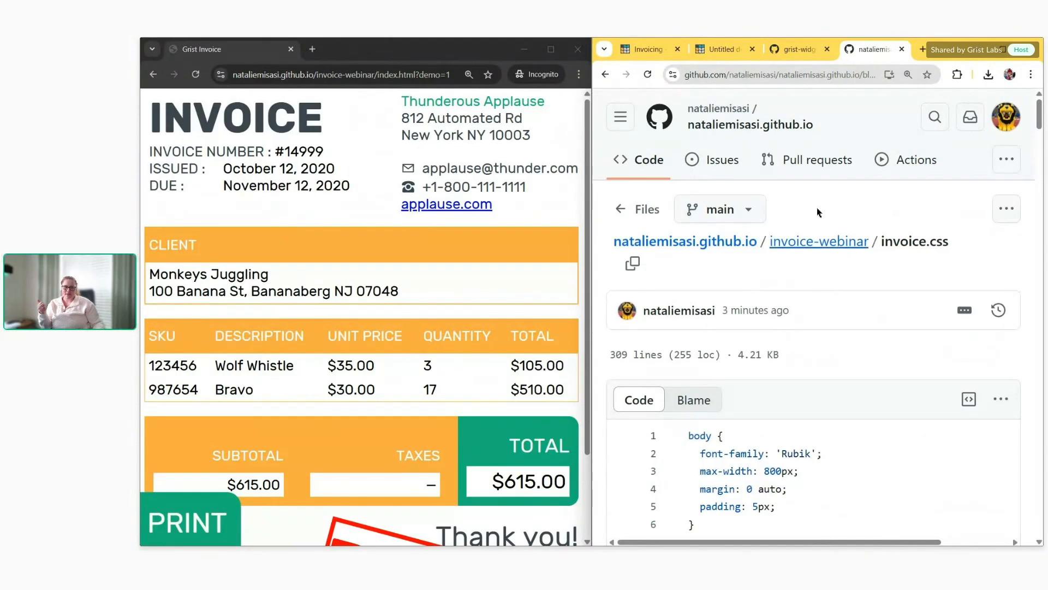
left_click(803, 245)
scroll(804, 276, "down", 1)
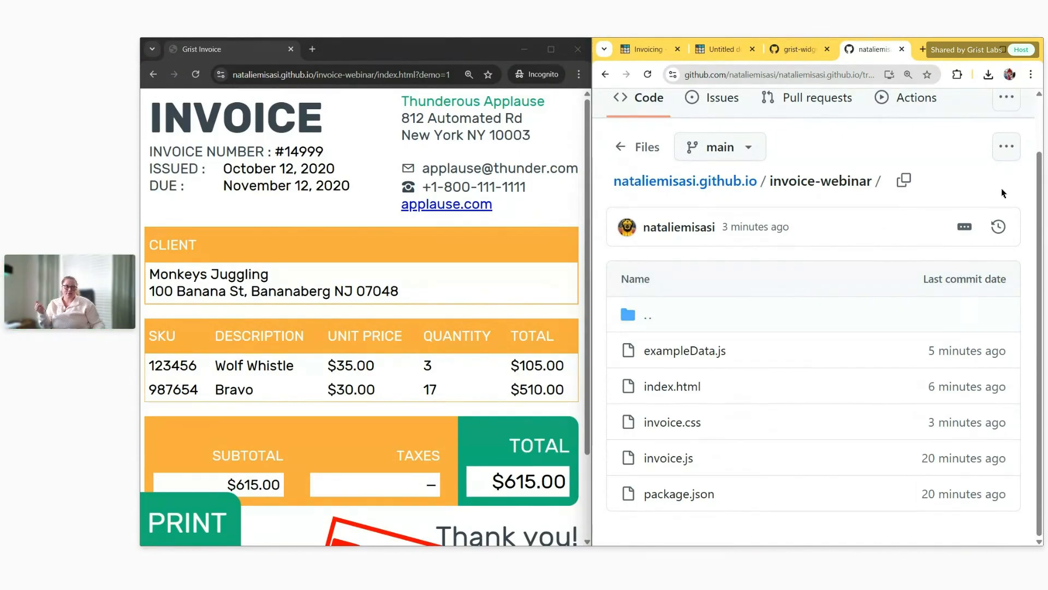
left_click(1007, 147)
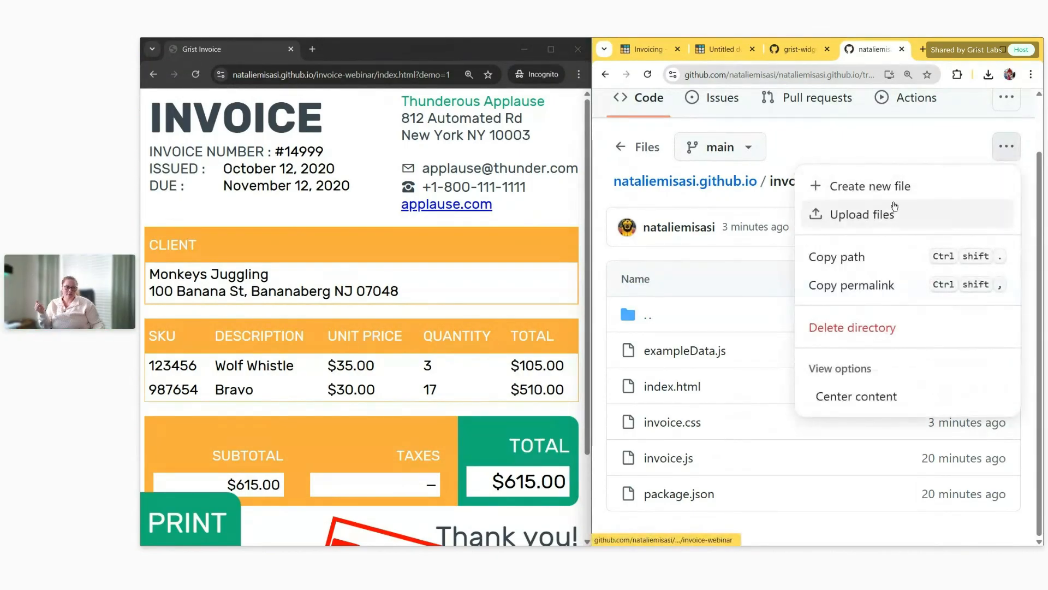
left_click(890, 214)
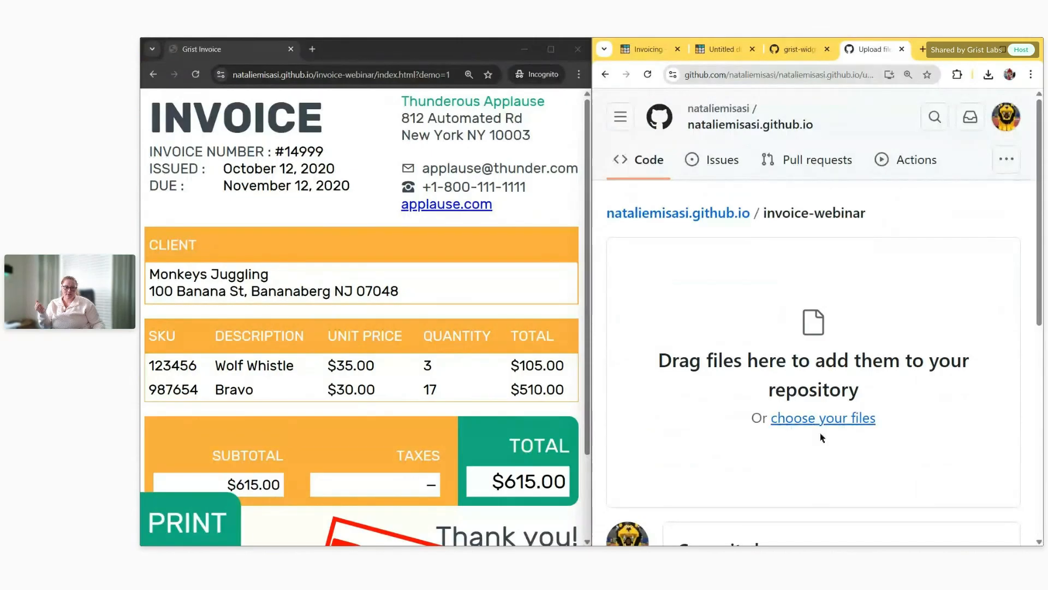
Upload the Grist Logo PNG file to the invoice-webinar folder and commit it directly to the main branch
left_click(823, 424)
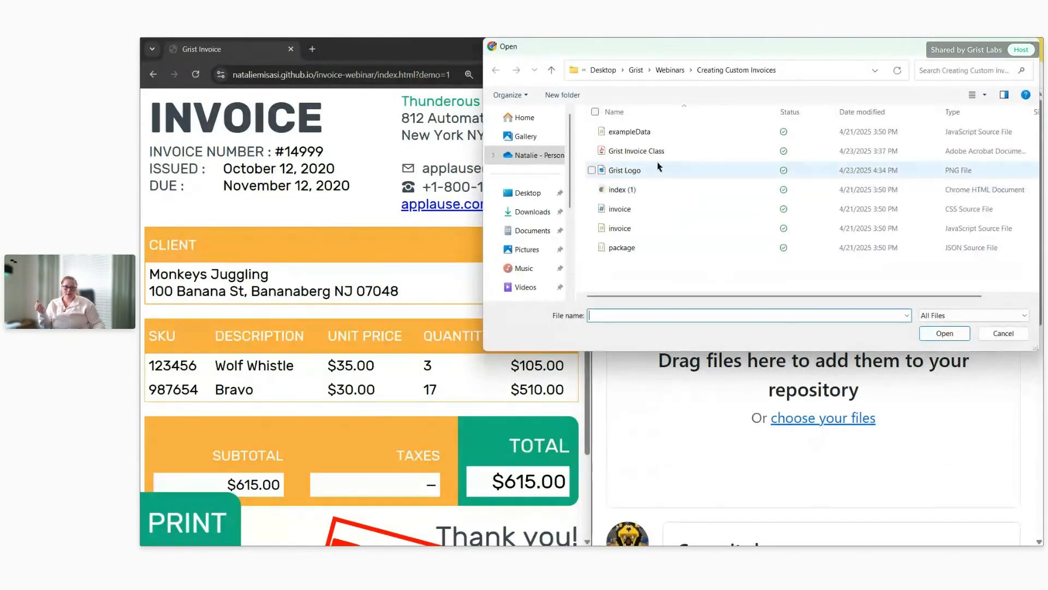
left_click(646, 168)
left_click(946, 333)
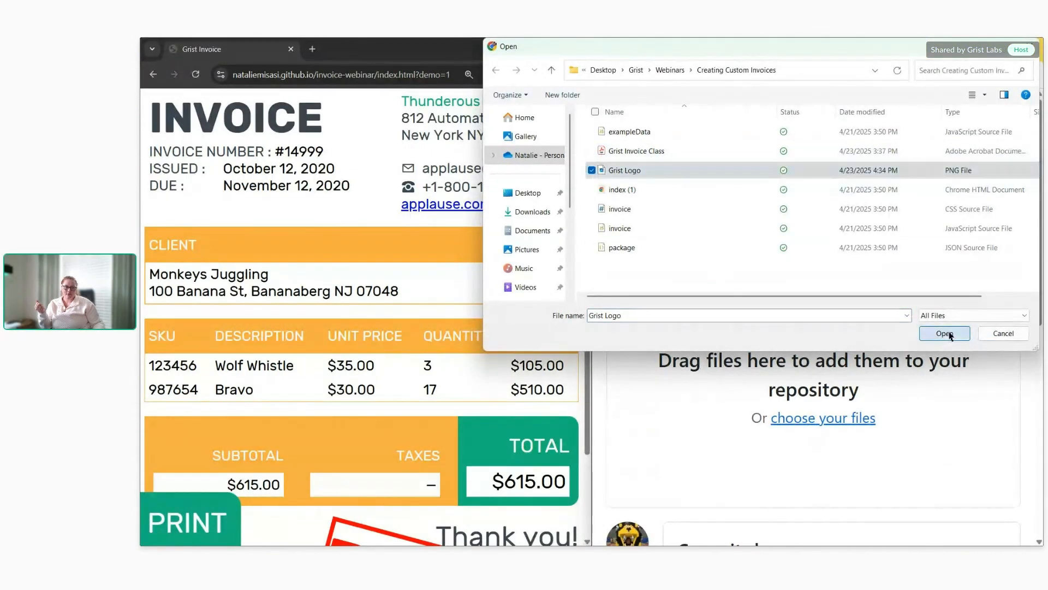
scroll(903, 382, "down", 3)
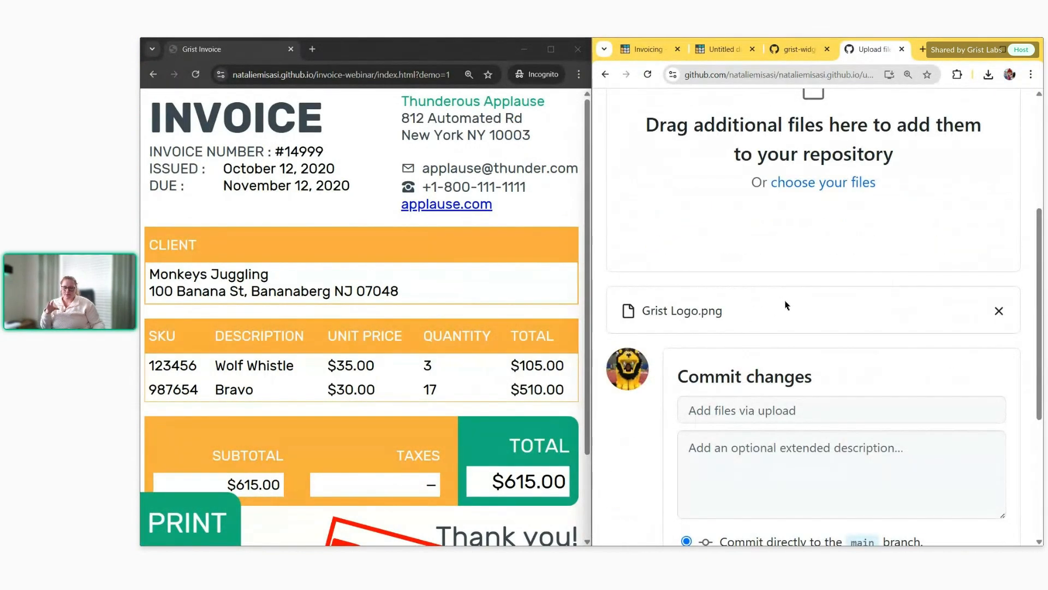
scroll(759, 311, "down", 3)
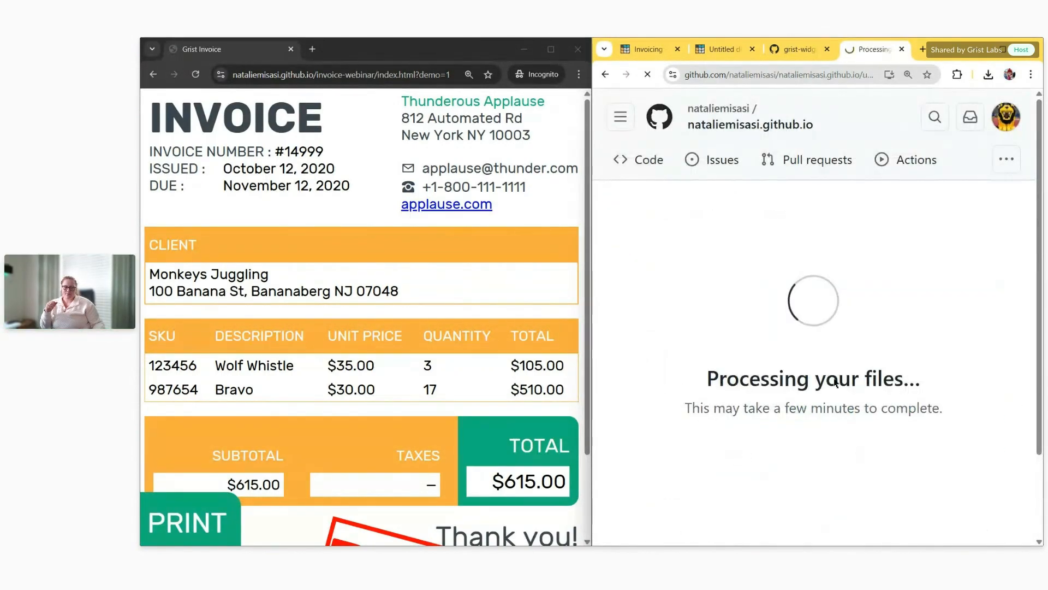
Open the invoice-webinar folder to check for the uploaded logo file, and widen the GitHub window
scroll(834, 382, "down", 2)
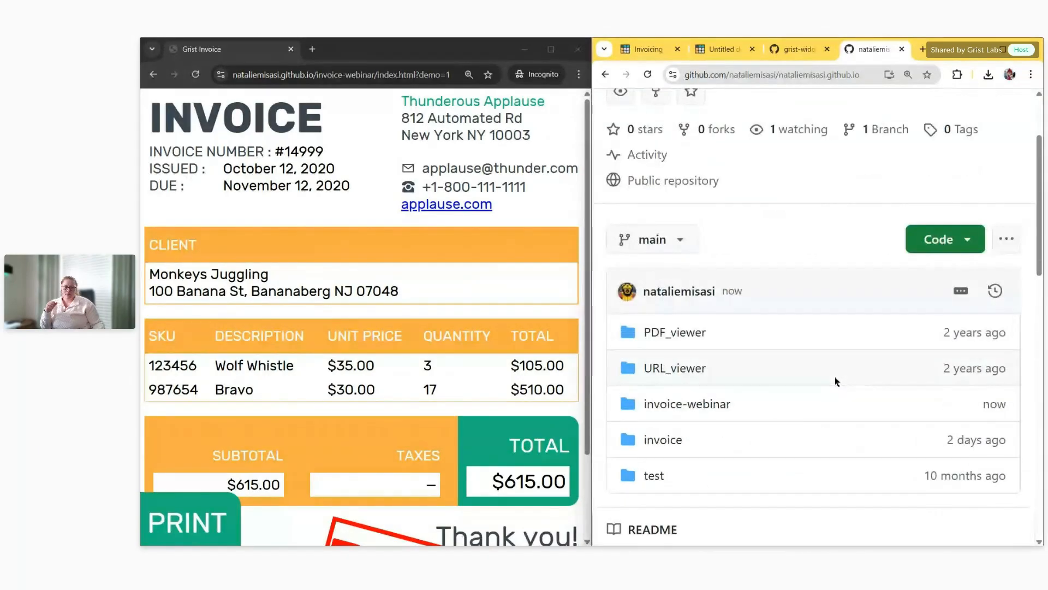
left_click(703, 404)
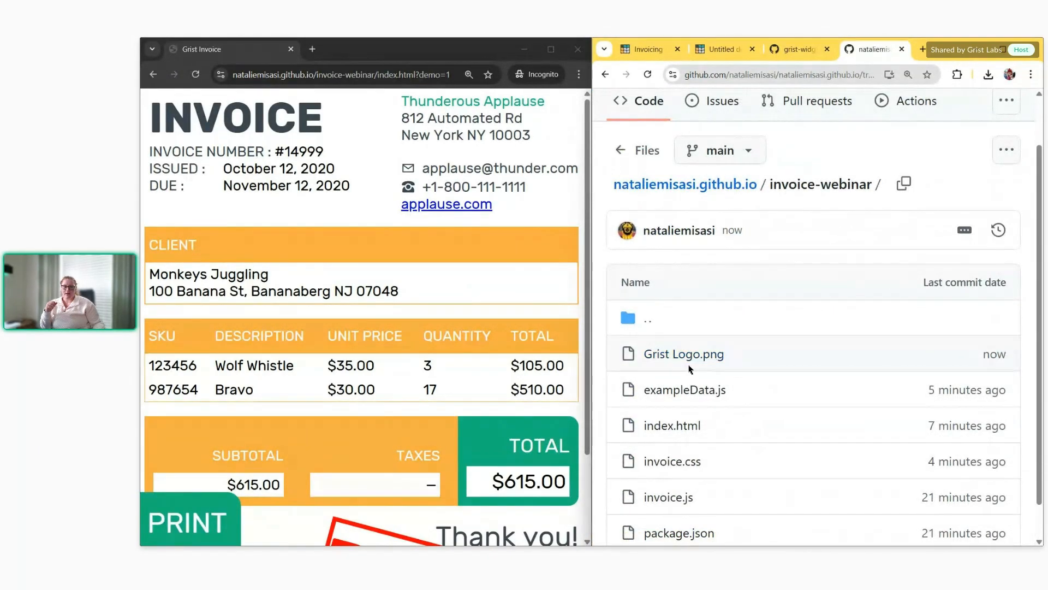
scroll(732, 363, "down", 1)
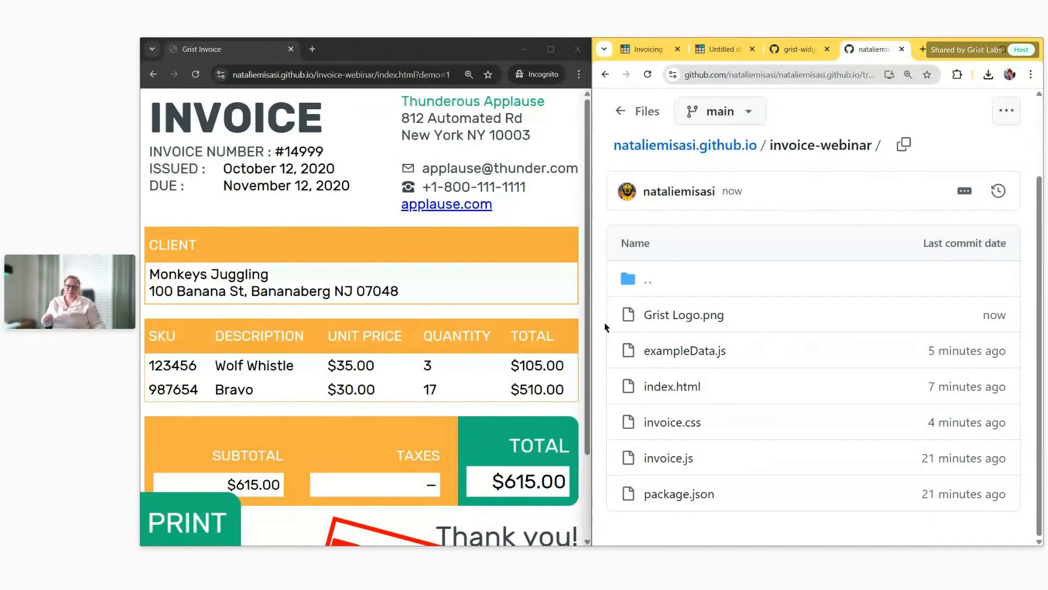
left_click_drag(592, 328, 477, 338)
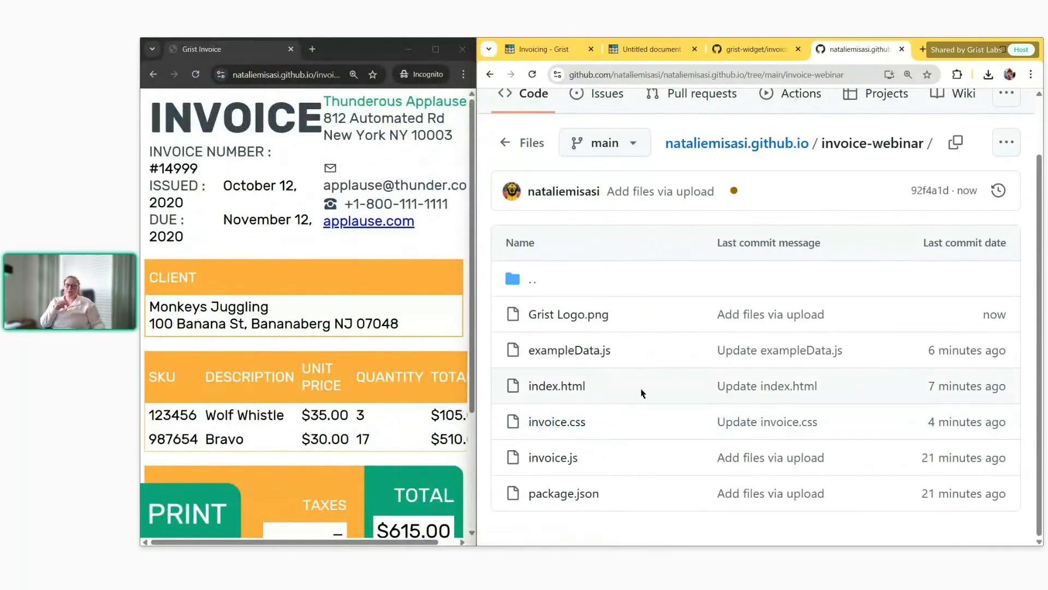
Open index.html for editing with the cursor at the end of the <div class="top"> line
left_click(581, 391)
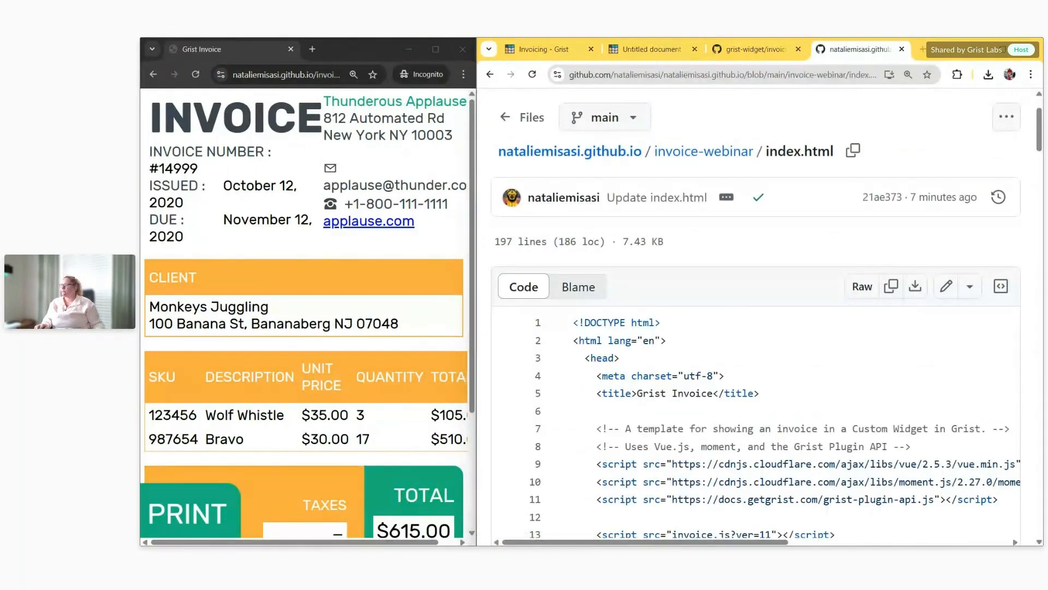
scroll(755, 417, "down", 2)
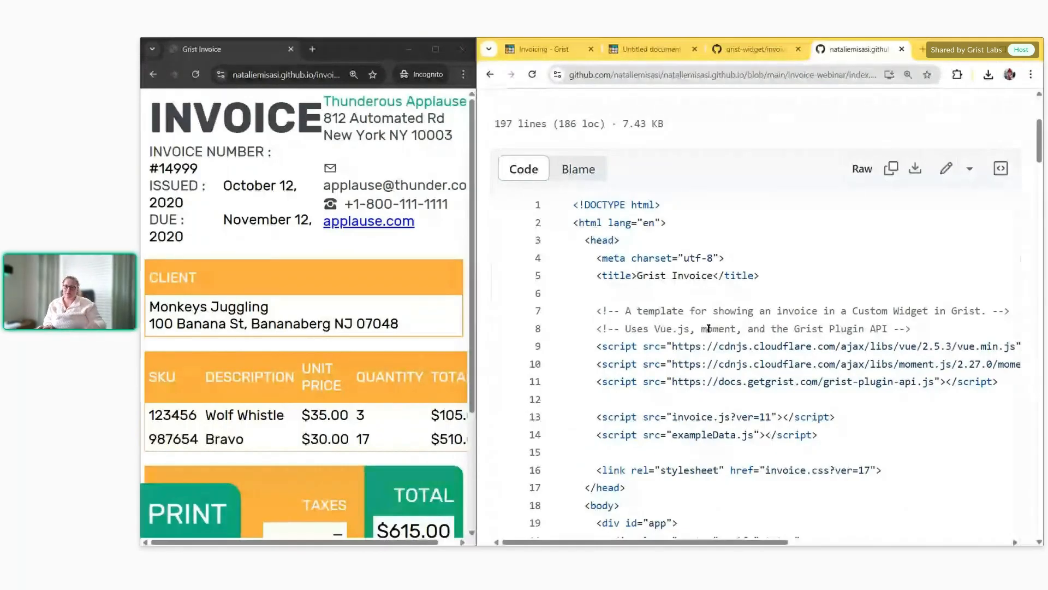
scroll(720, 364, "down", 1)
scroll(720, 364, "down", 5)
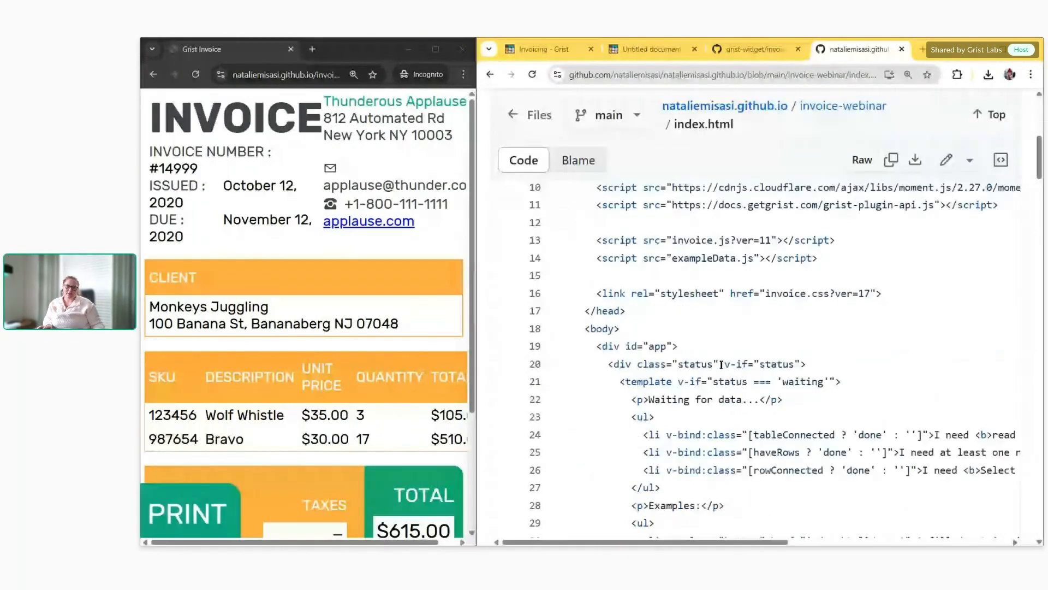
scroll(721, 365, "down", 1)
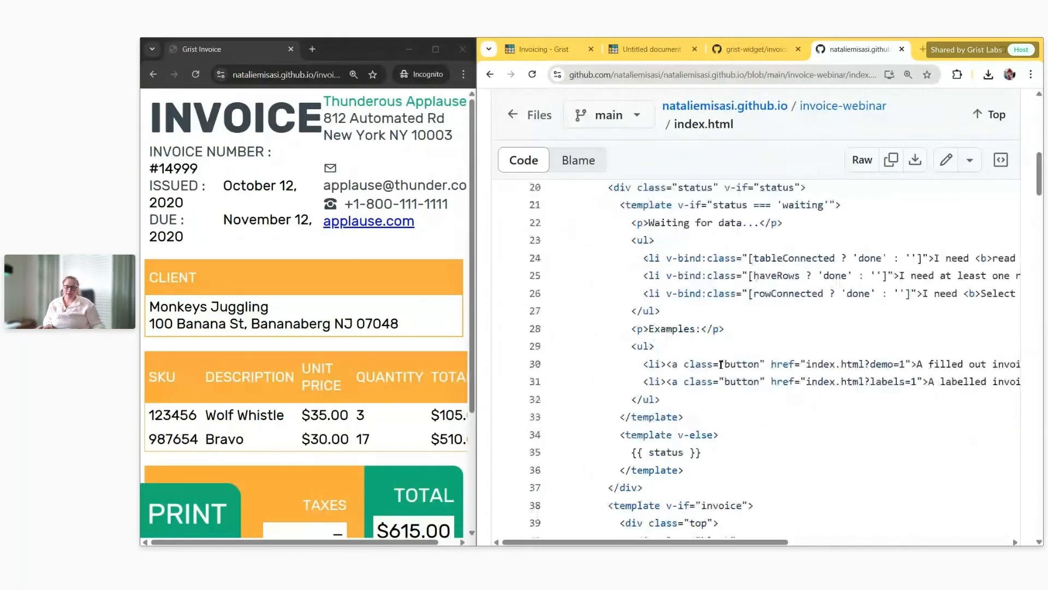
scroll(721, 364, "down", 3)
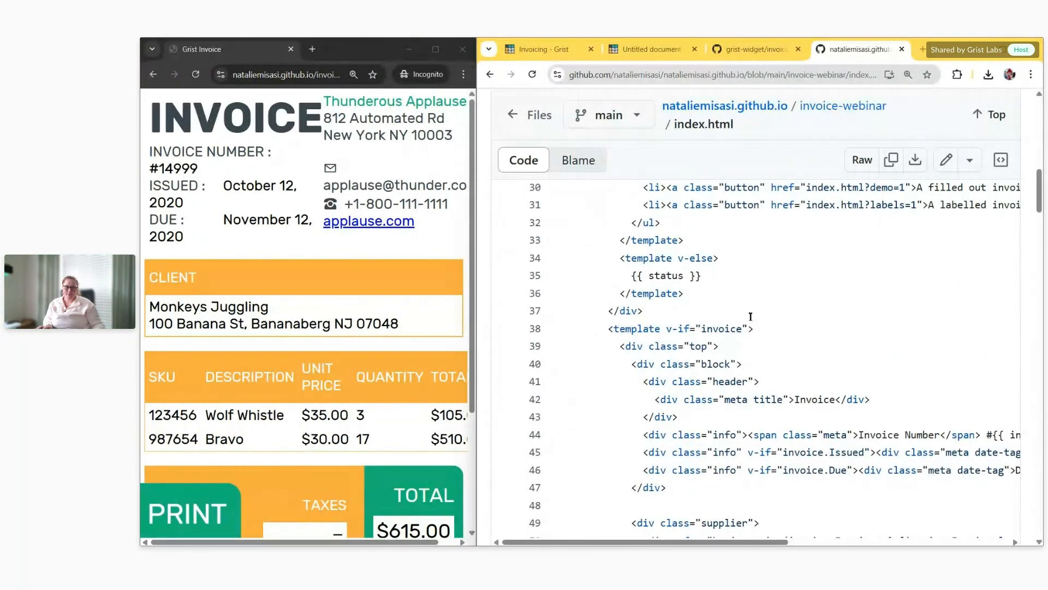
left_click(719, 346)
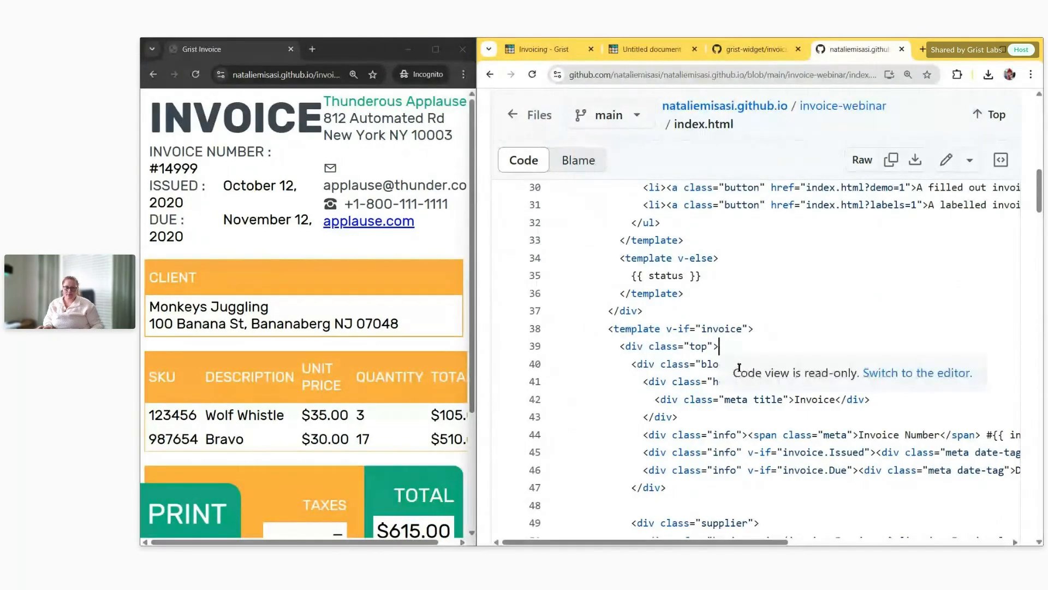
left_click(922, 373)
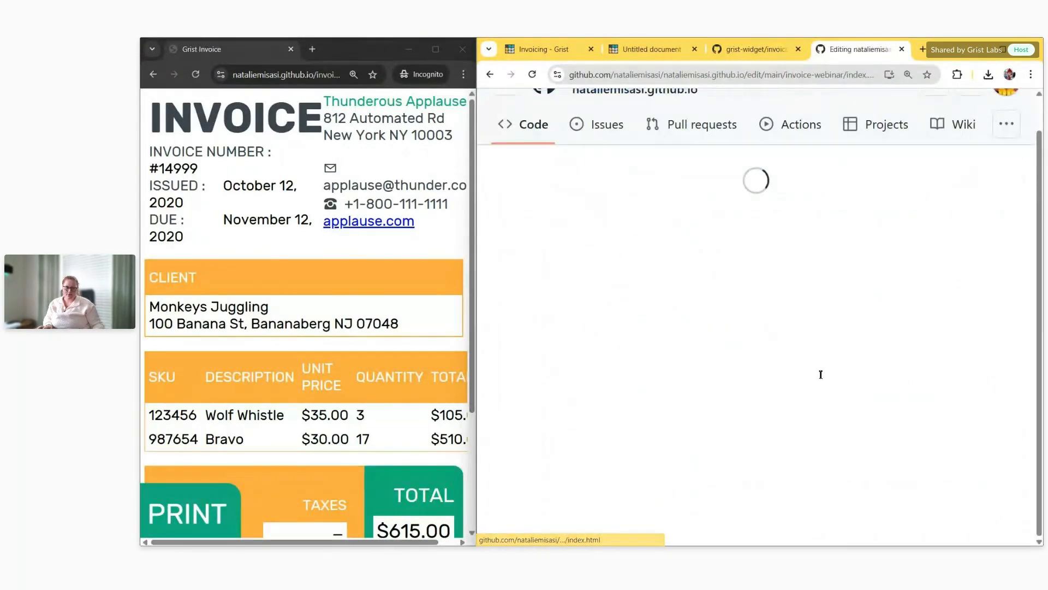
Insert a <div class="logo"> block containing <img src="Grist Logo.png" alt="Grist Labs"> directly below the <div class="top"> line
key("Return")
type("<div class=\"logo\">   <img src=\"Grist Logo.png\" alt=\"Grist Labs\"> </div>")
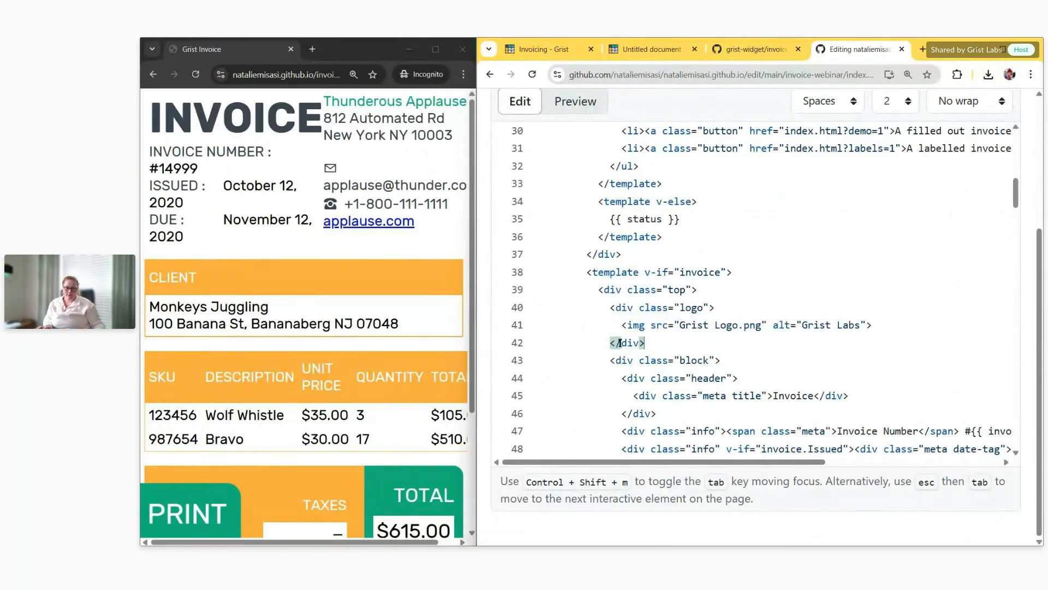
left_click(622, 324)
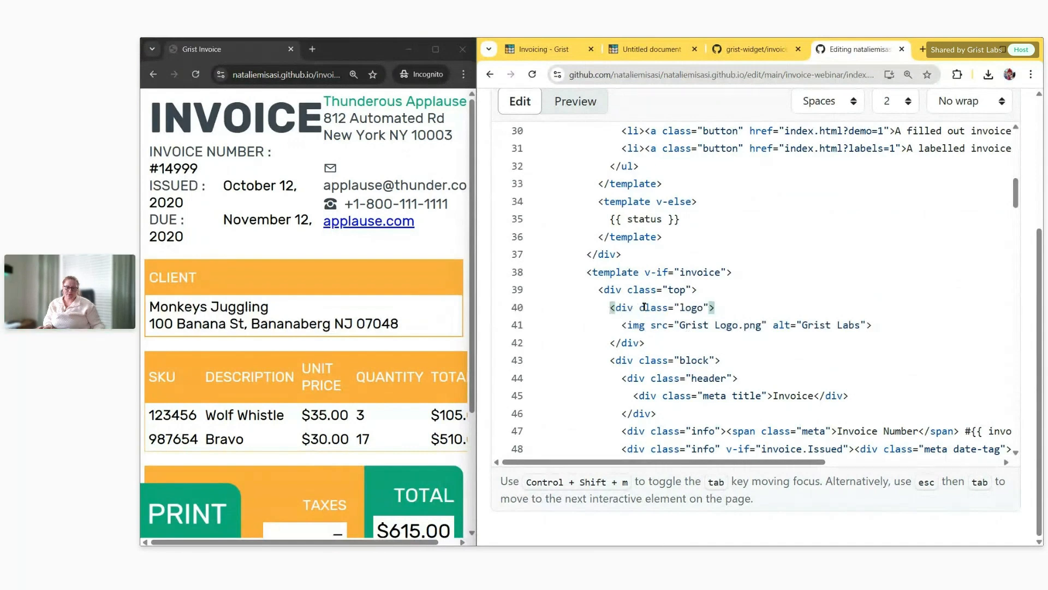
double_click(683, 308)
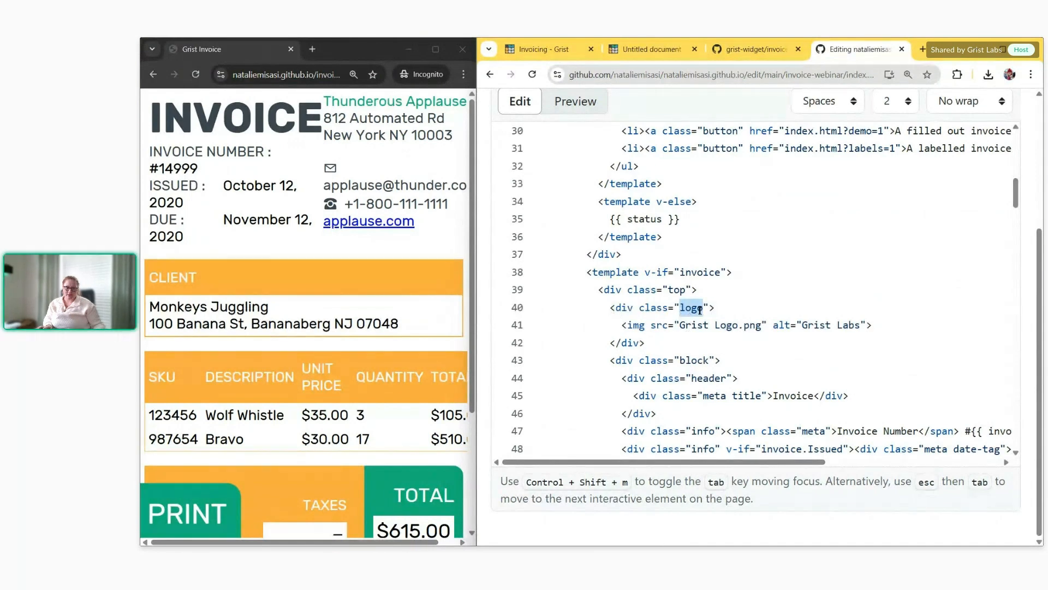
left_click(683, 325)
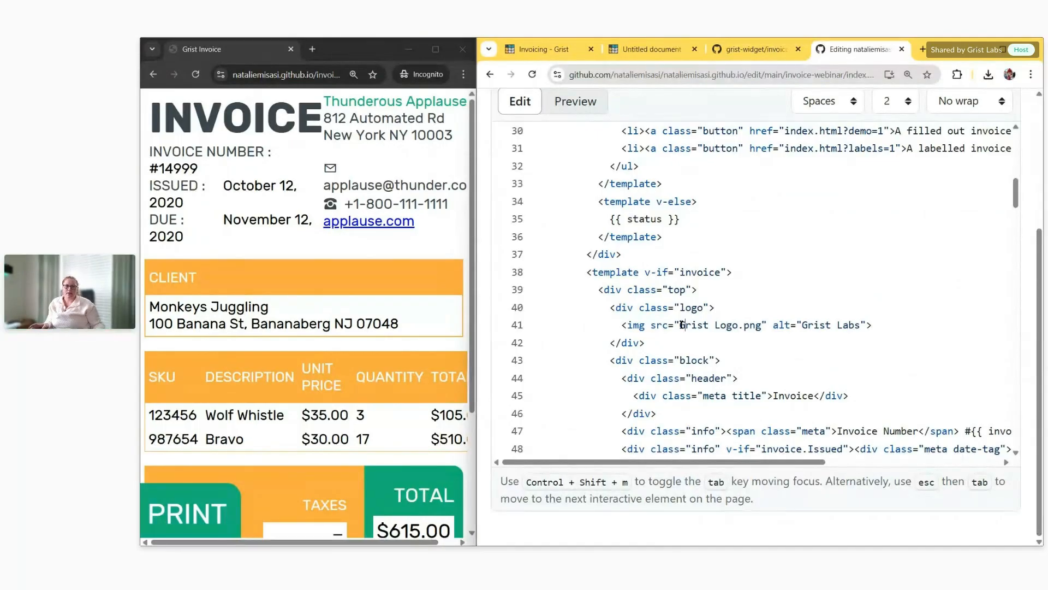
left_click_drag(682, 325, 872, 330)
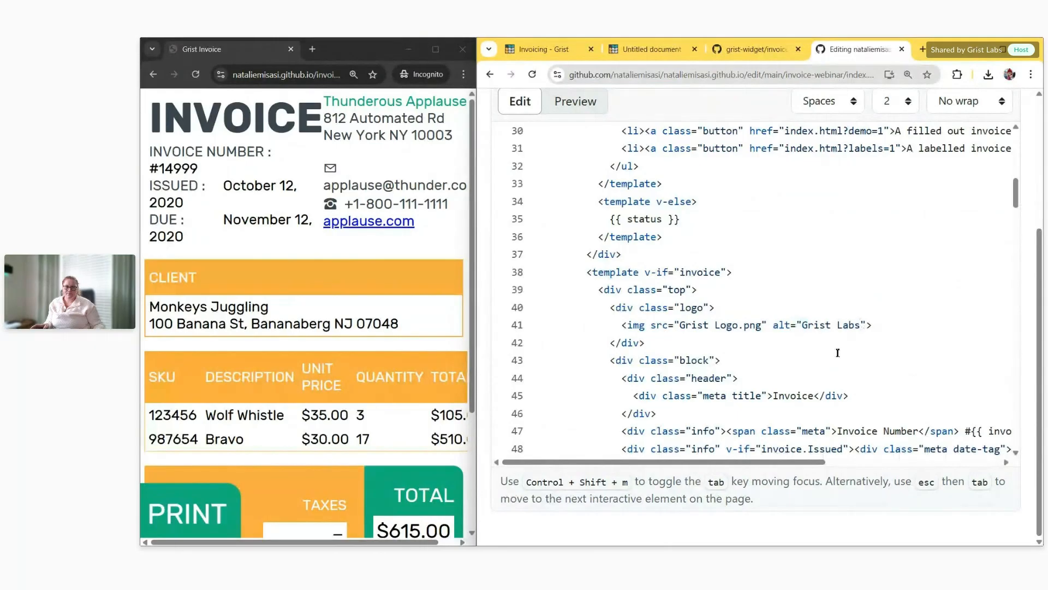
Commit the index.html changes directly to the main branch with the extended description "adding image"
scroll(843, 354, "up", 2)
scroll(850, 355, "up", 4)
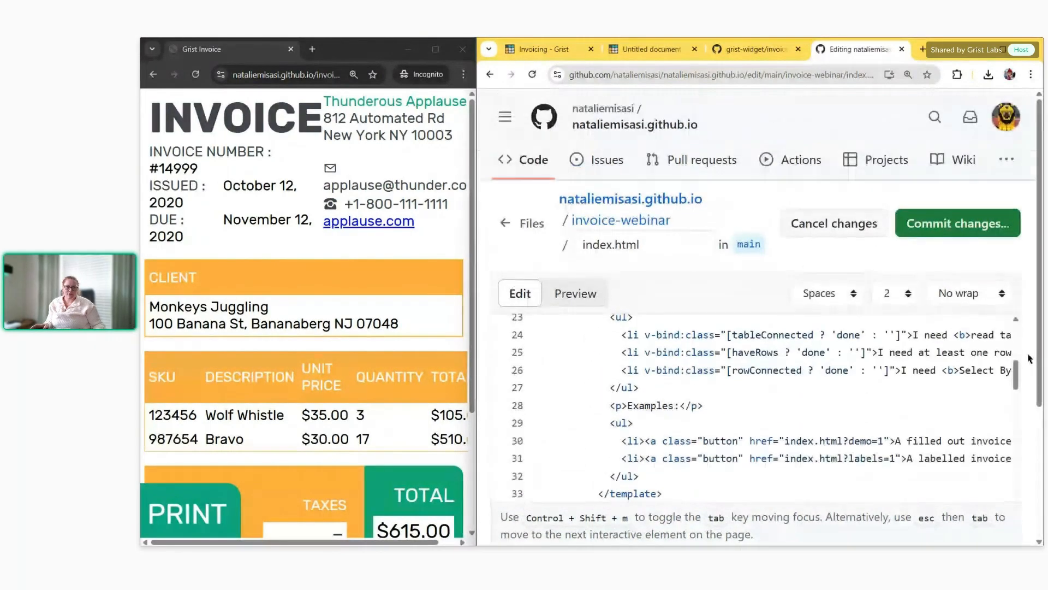
left_click(961, 223)
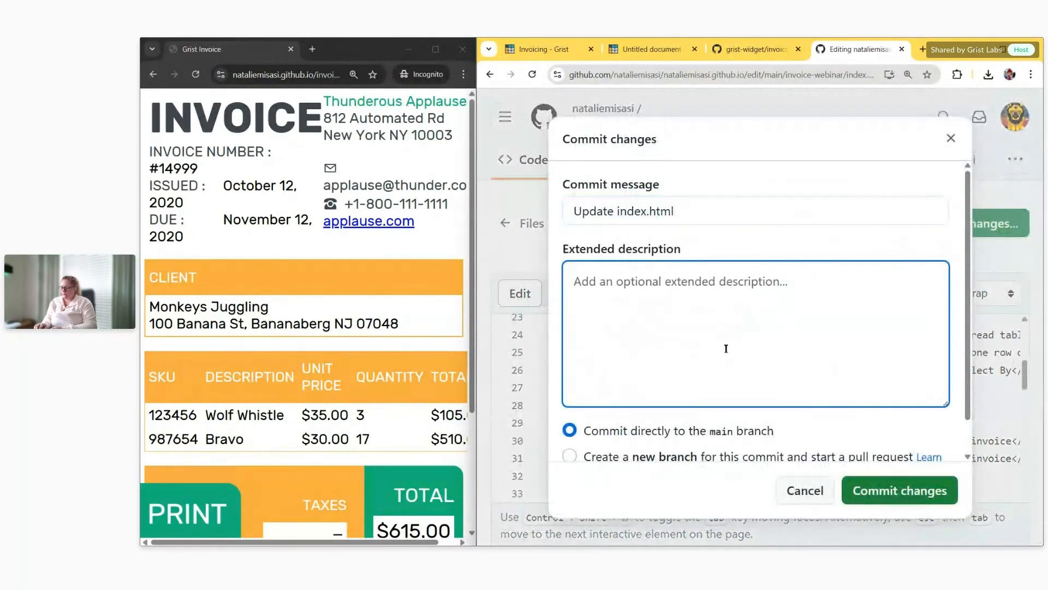
type("adding image")
left_click(897, 490)
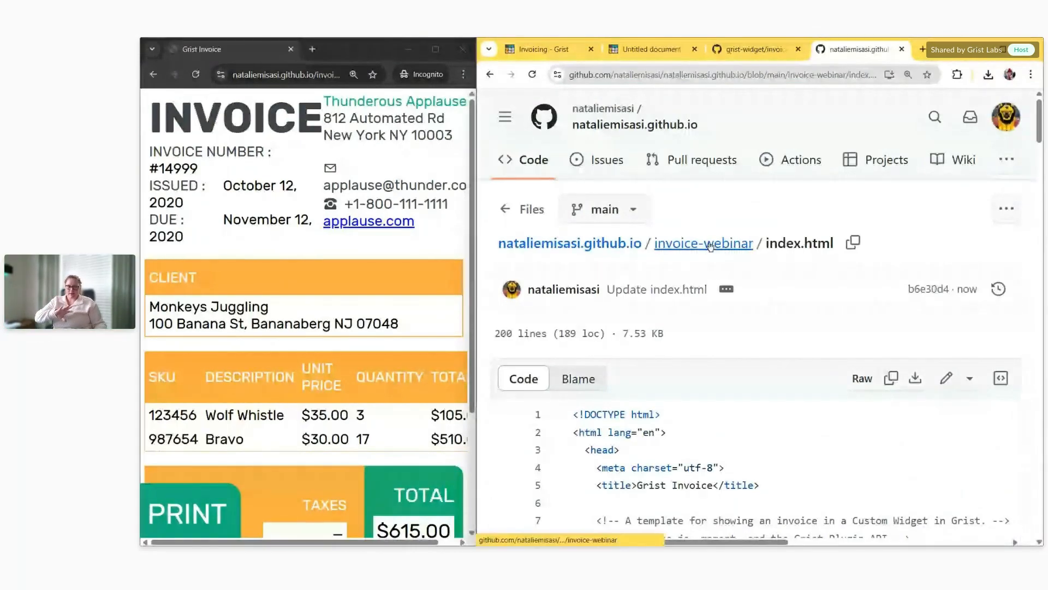
Return to the invoice-webinar folder and open invoice.css for editing
left_click(710, 244)
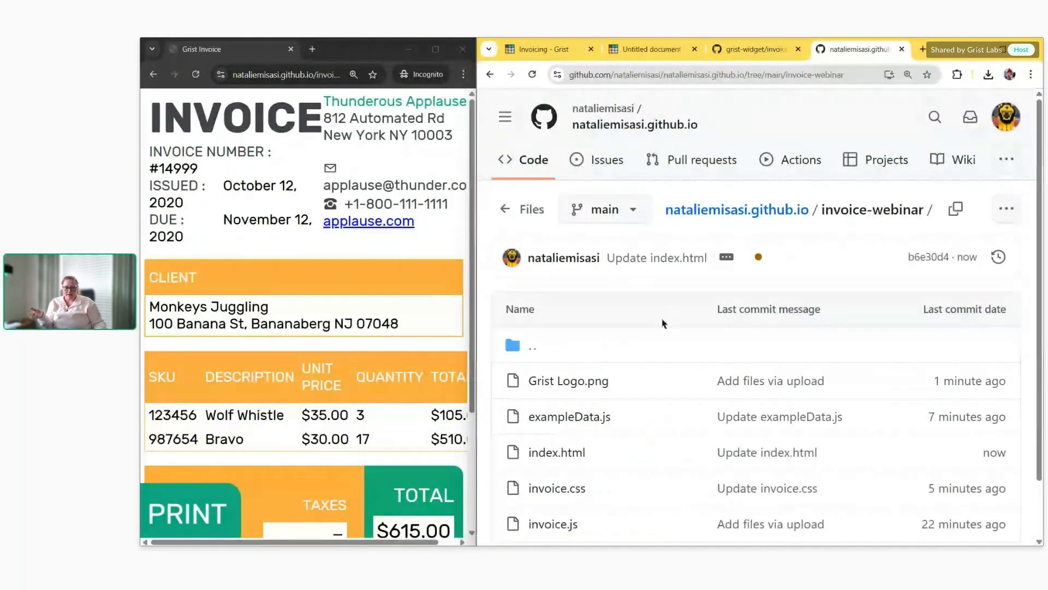
scroll(655, 338, "down", 1)
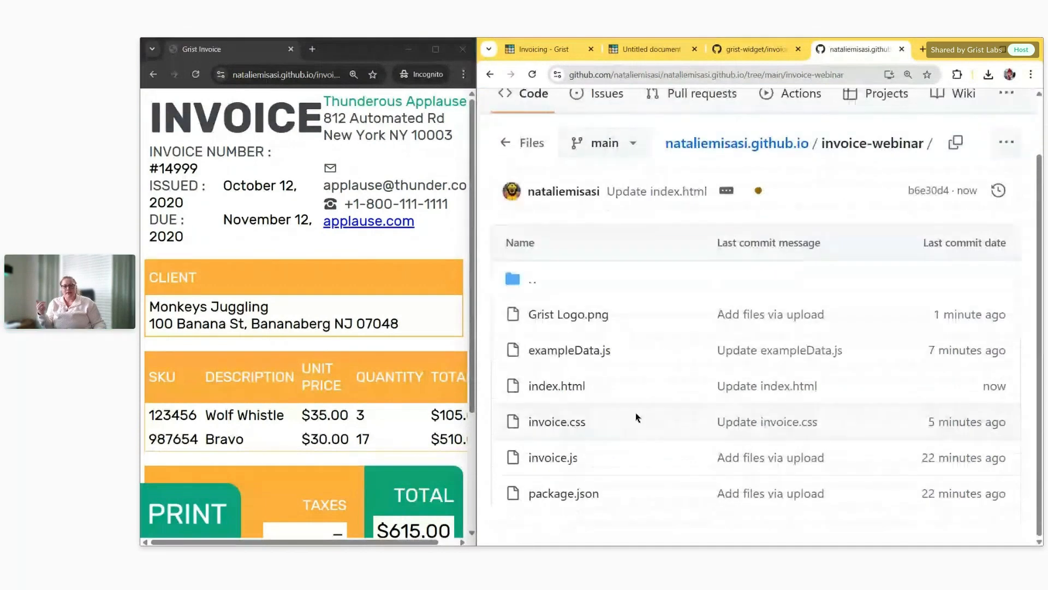
left_click(571, 431)
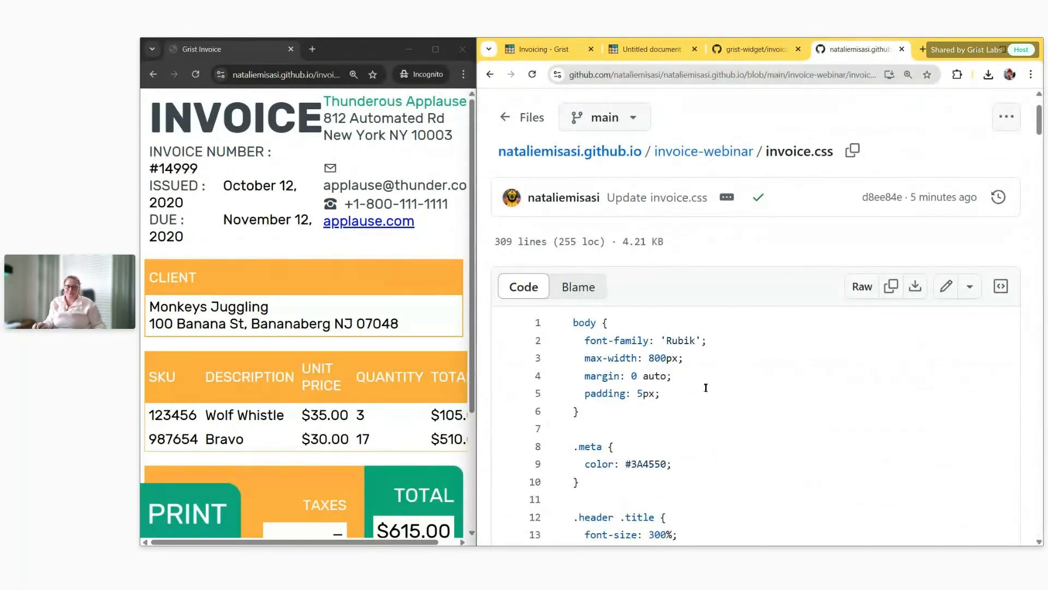
left_click(945, 287)
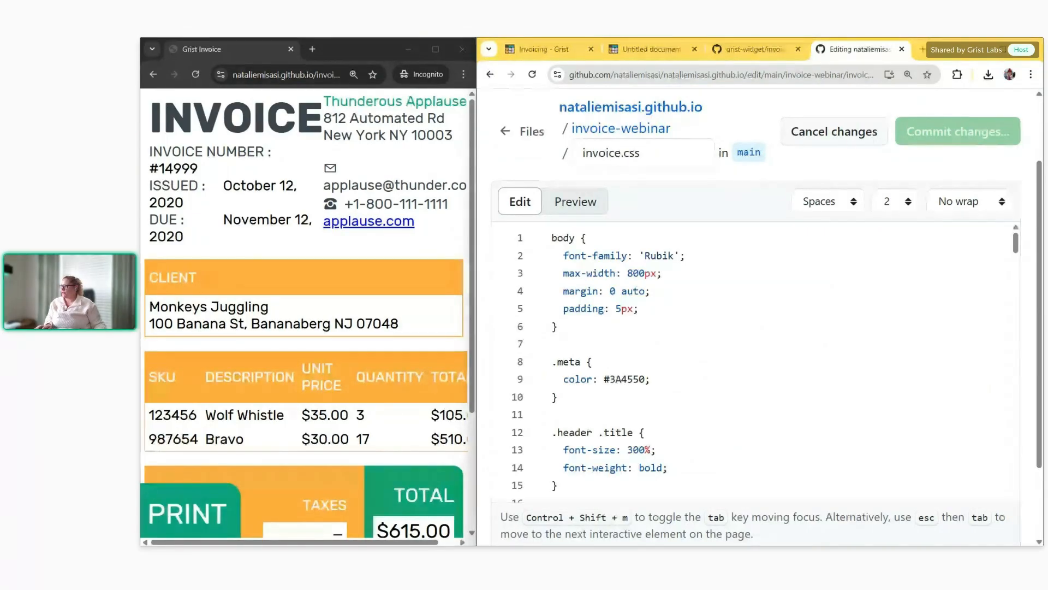
Insert the .logo, .header and .logo img style rules below the .header .meta rule, with a 100px maximum logo height and 20px header gap
scroll(722, 396, "down", 4)
left_click(566, 328)
key("Return")
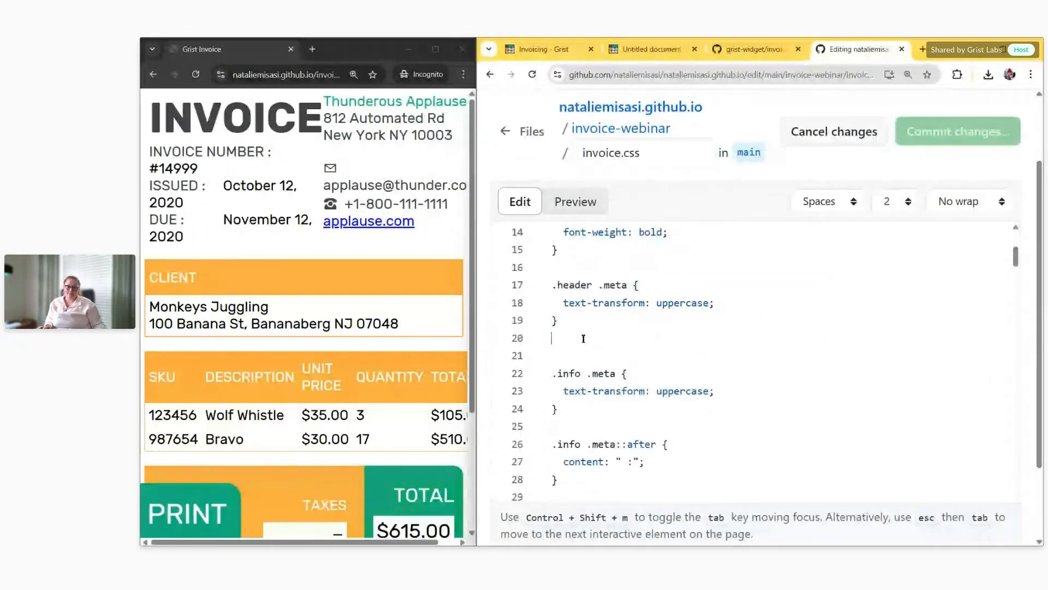
key("ctrl+v")
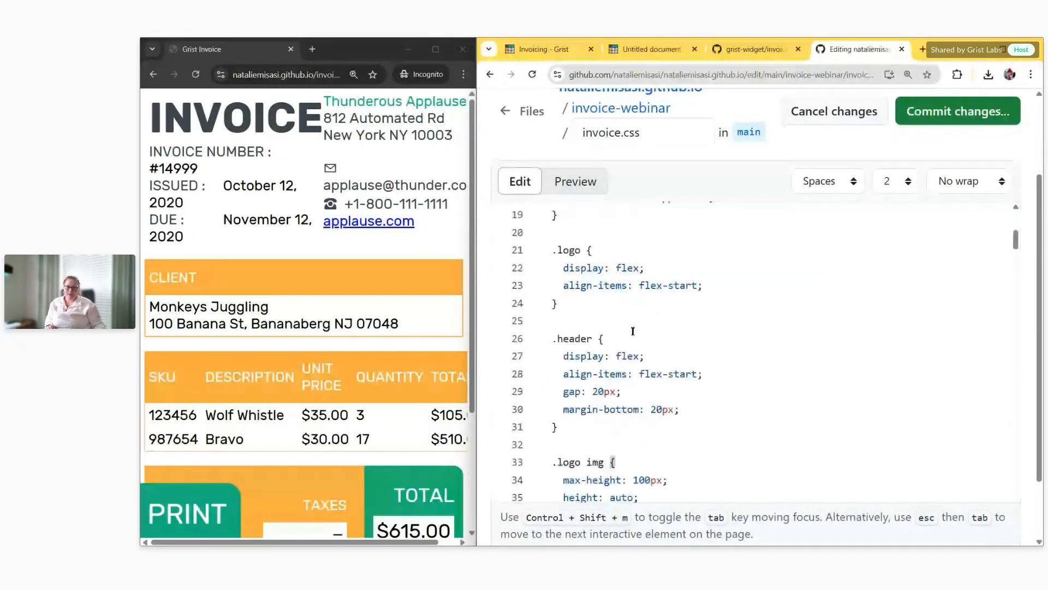
left_click_drag(552, 250, 717, 486)
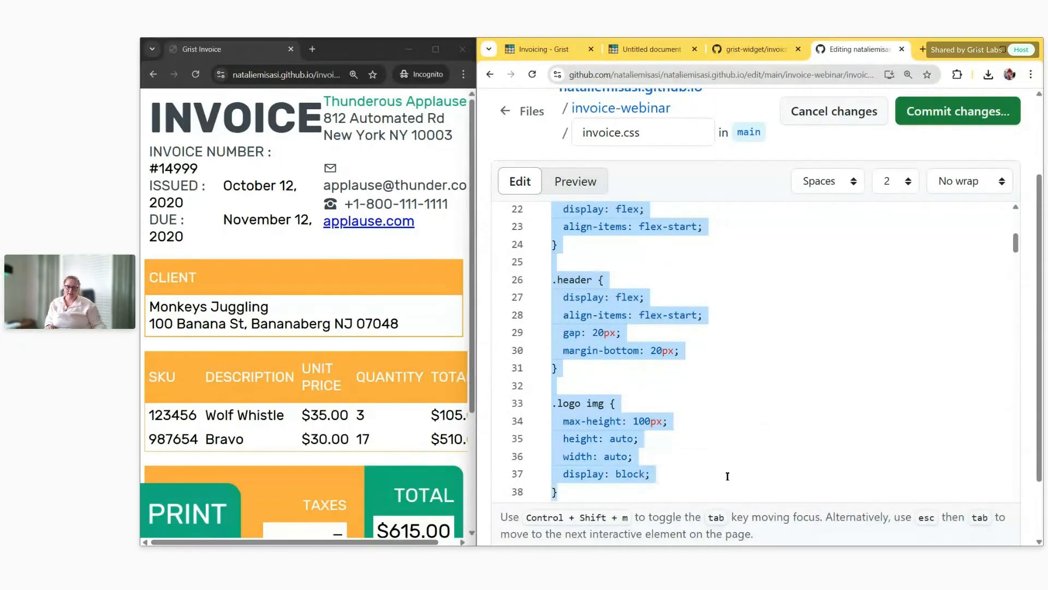
scroll(728, 476, "up", 1)
scroll(727, 476, "down", 1)
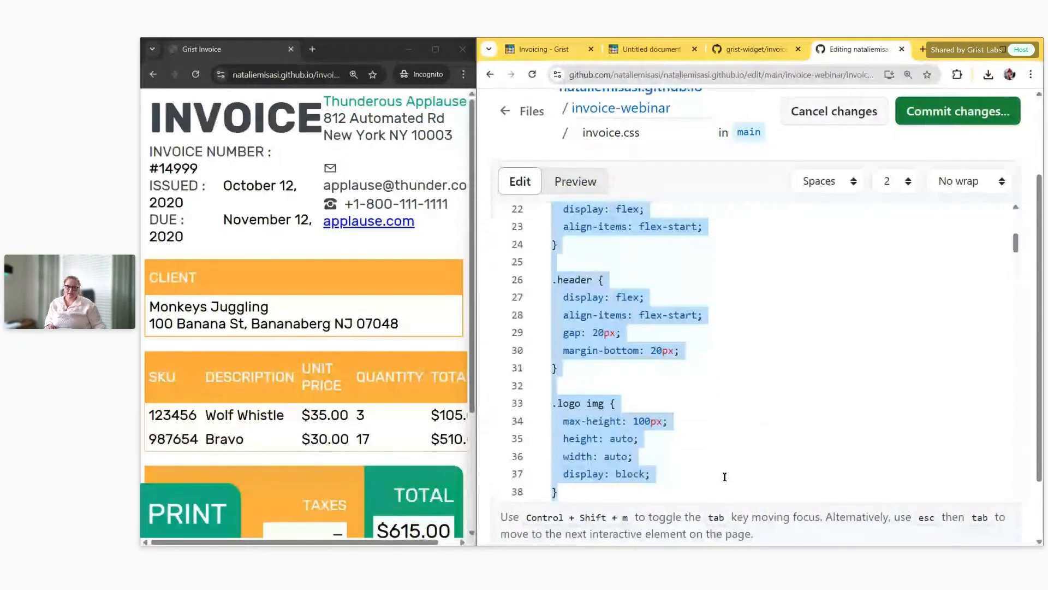
left_click(736, 447)
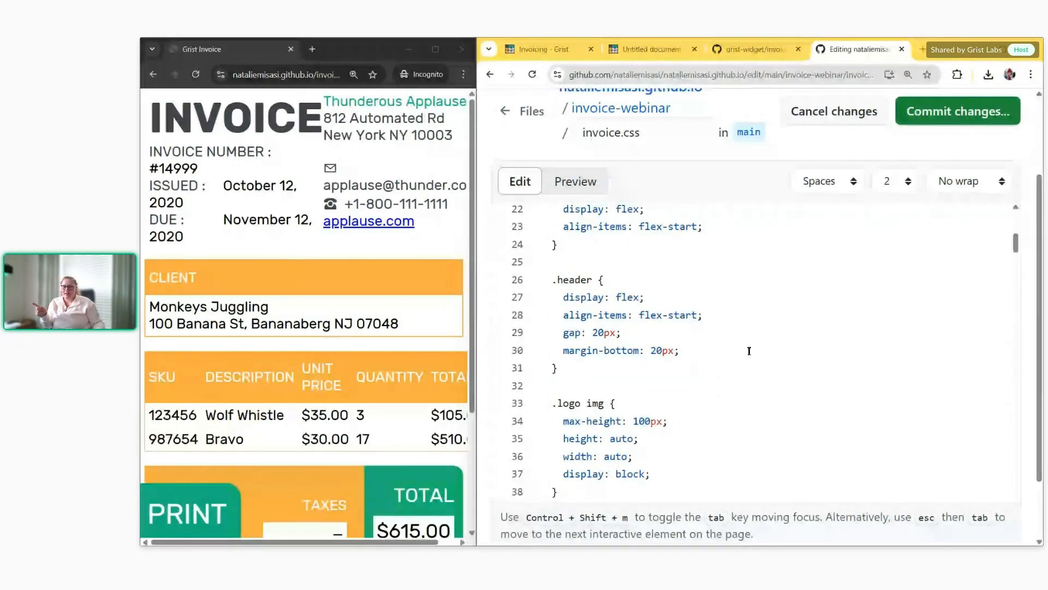
Find the div.top rule and add the declaration justify-content: start; below its space-between line
key("ctrl+f")
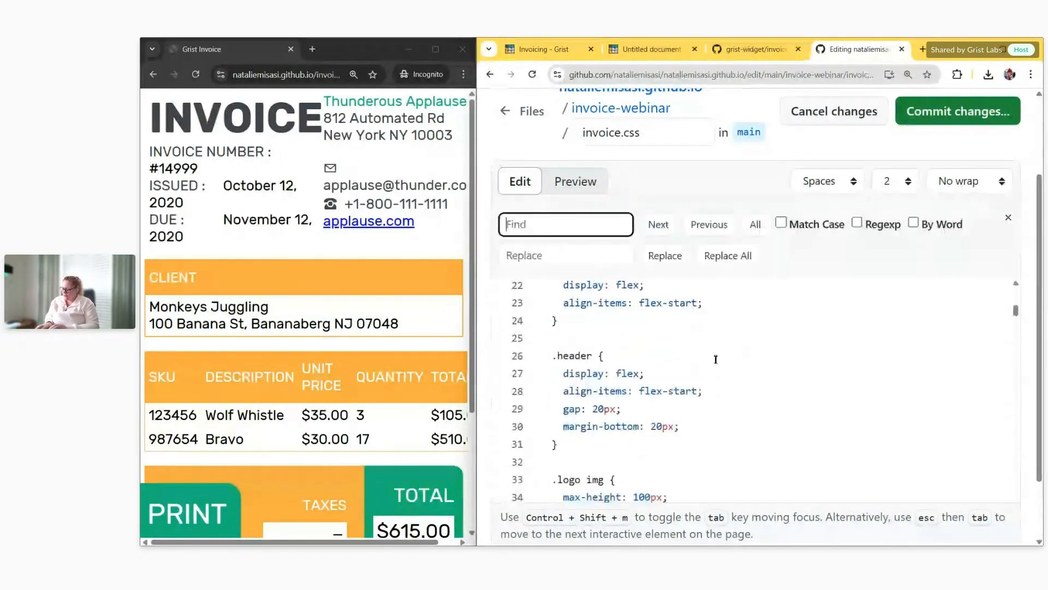
type("div.top")
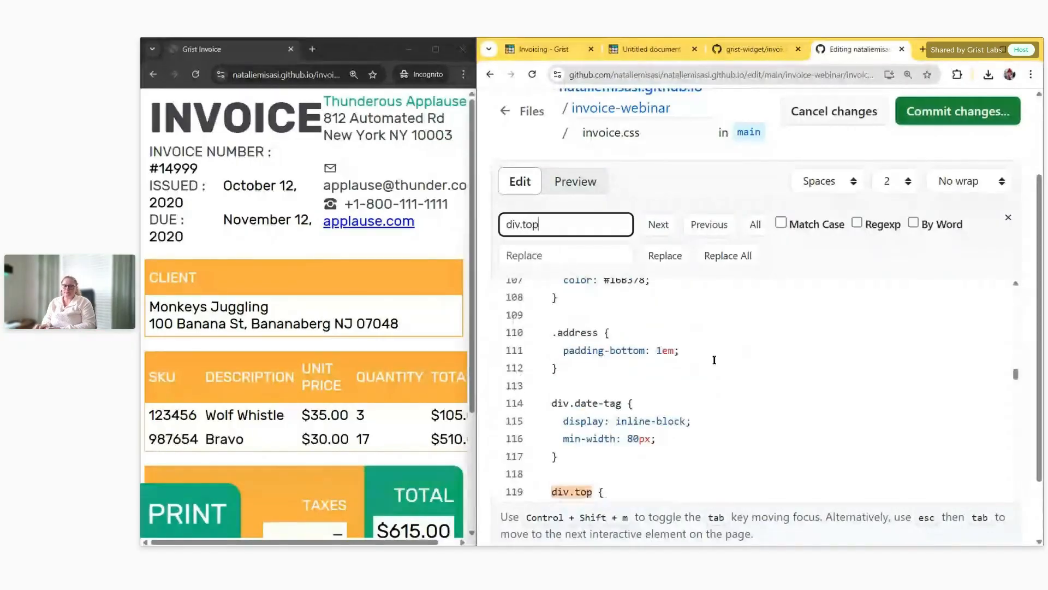
scroll(677, 407, "down", 3)
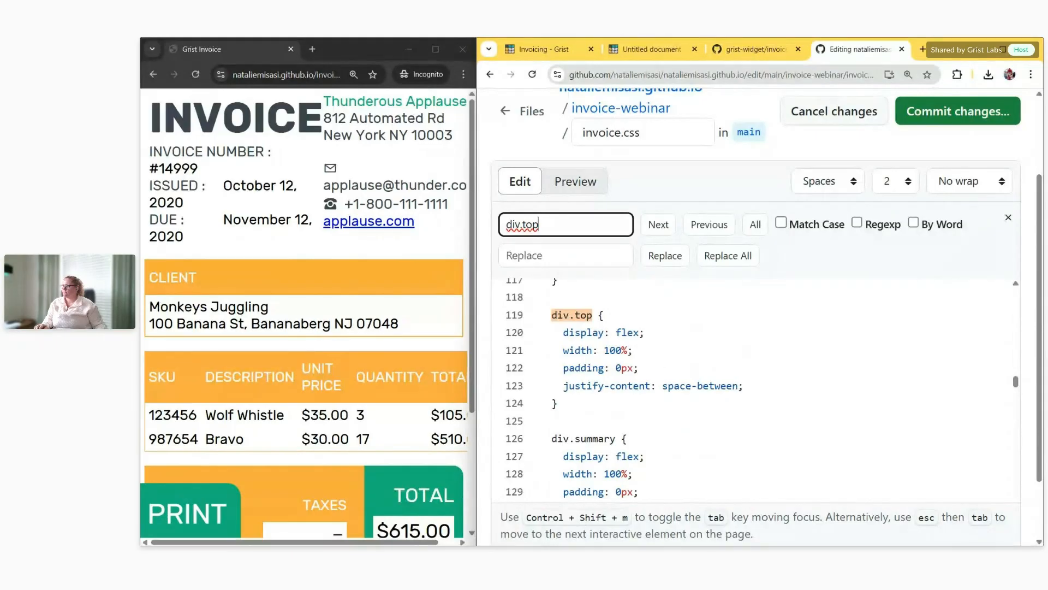
key("alt+Tab")
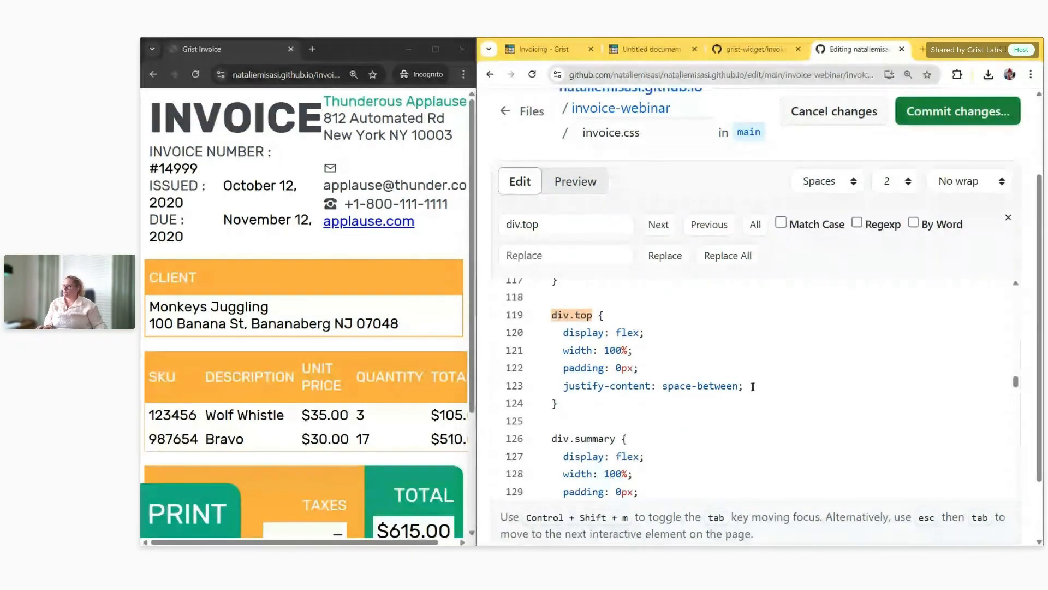
key("alt+Tab")
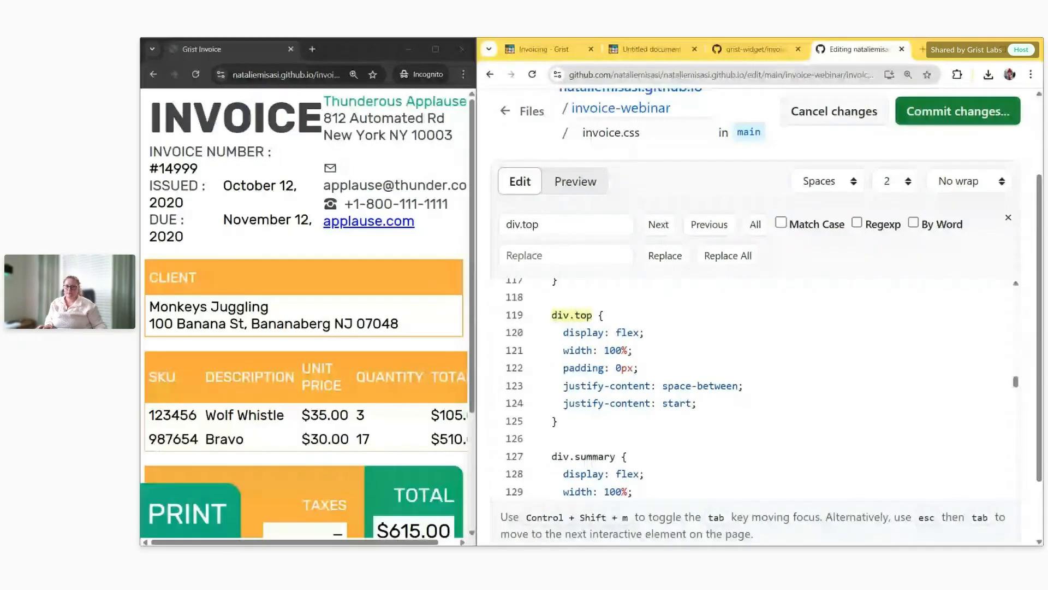
Find the .block rule and add flex: auto; below its display: block; line
scroll(626, 402, "down", 3)
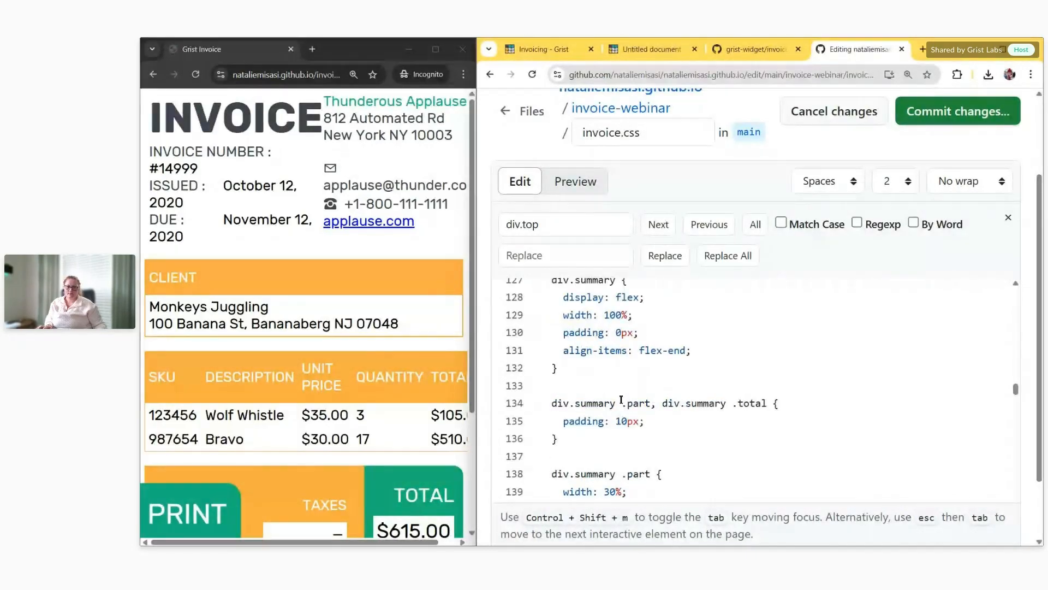
key("ctrl+f")
type(".block")
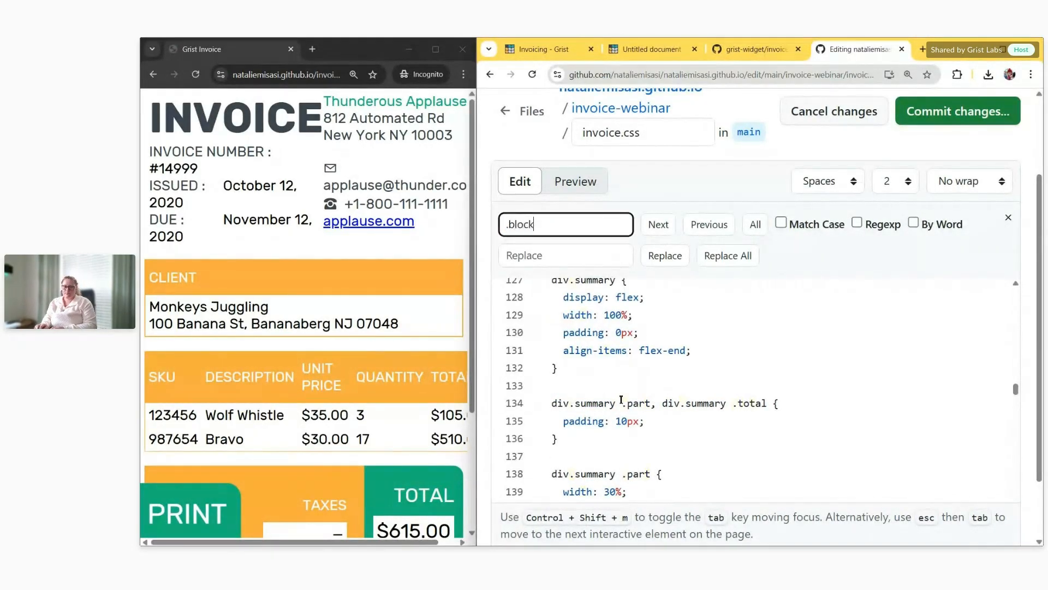
key("Return")
left_click(658, 324)
key("Return")
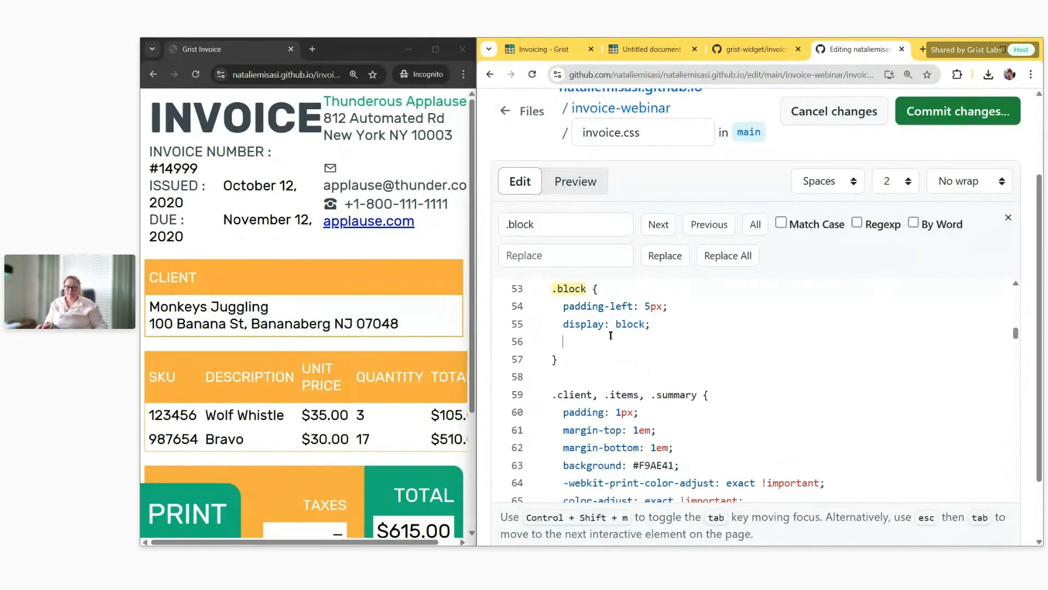
type("flex: auto;")
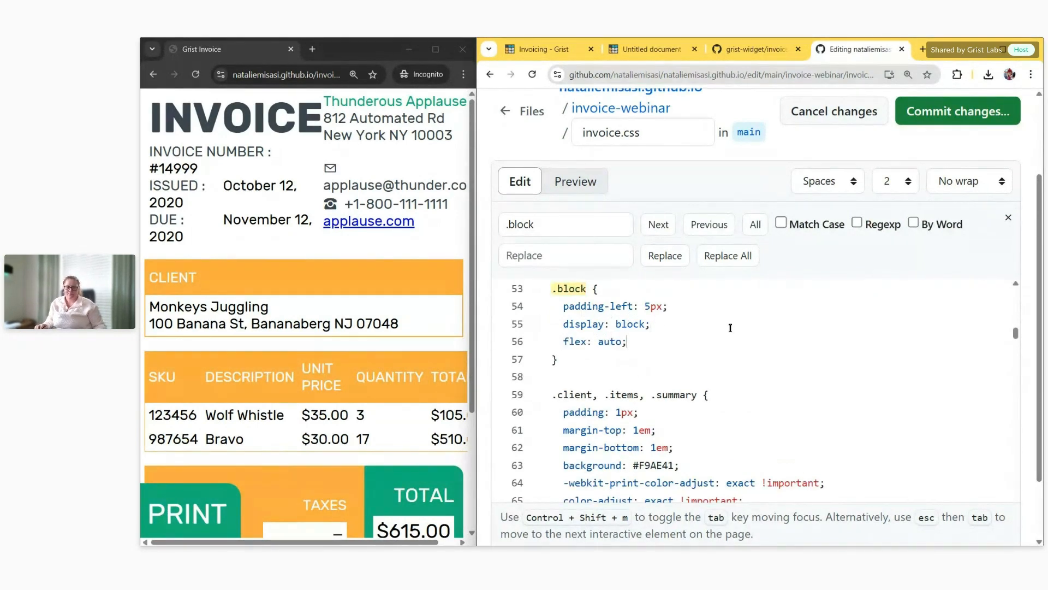
Commit the invoice.css changes directly to the main branch with the extended description "styling for image"
left_click(973, 119)
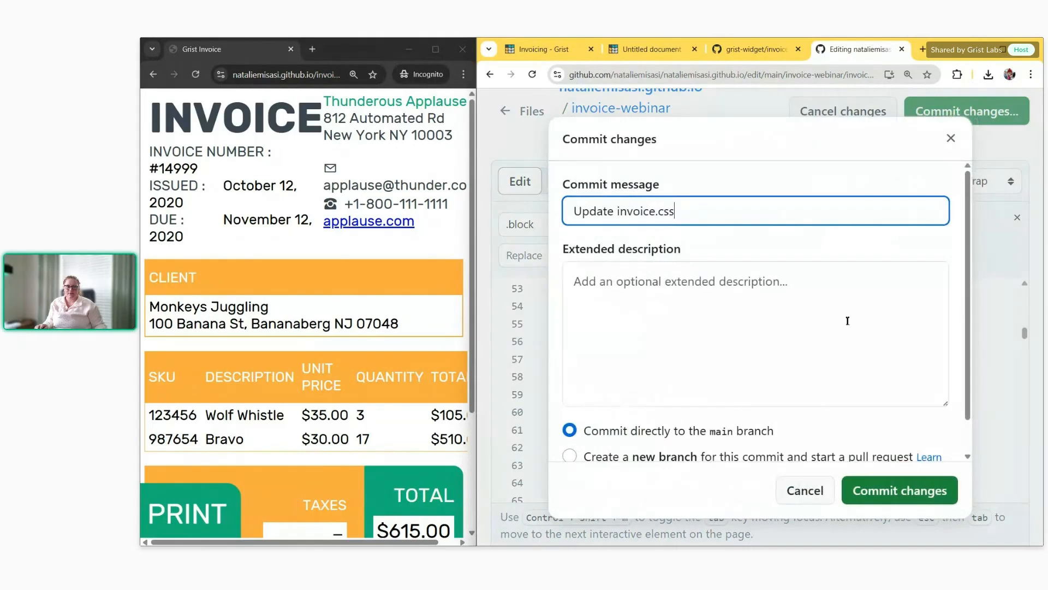
left_click(822, 322)
type("styl")
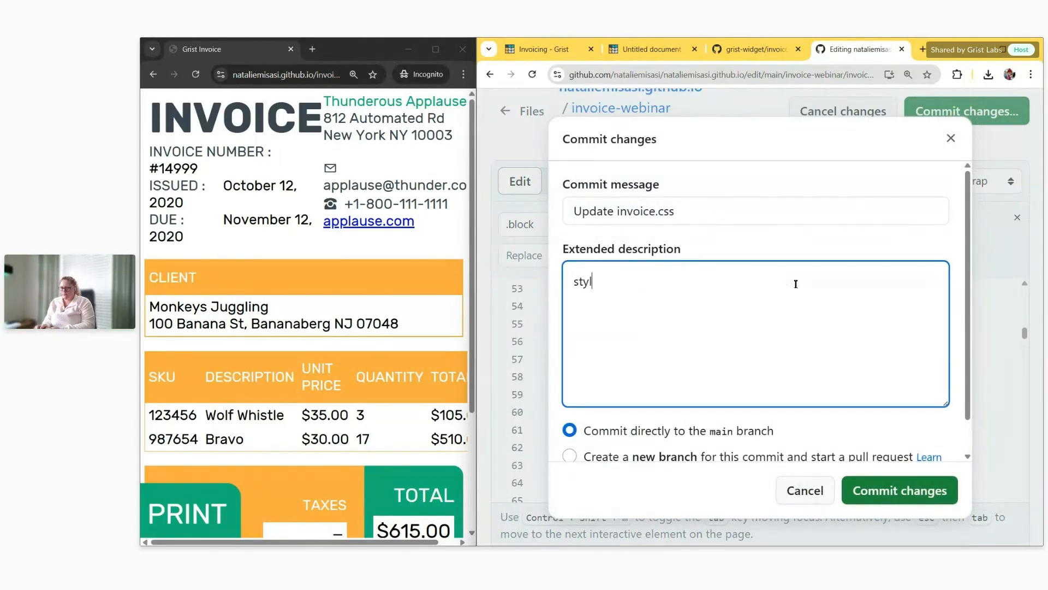
type("ing for image")
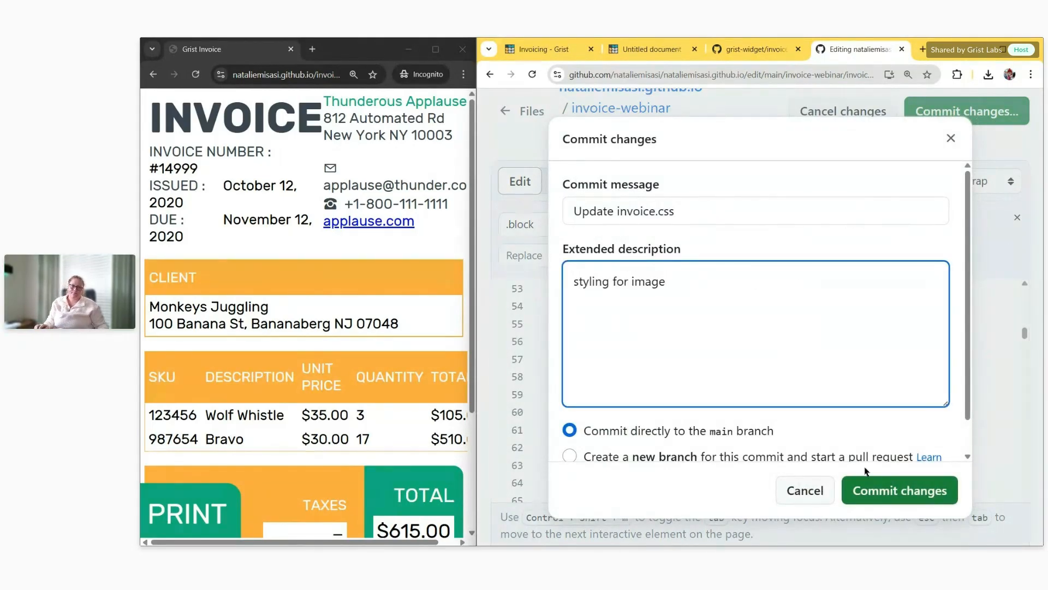
left_click(865, 485)
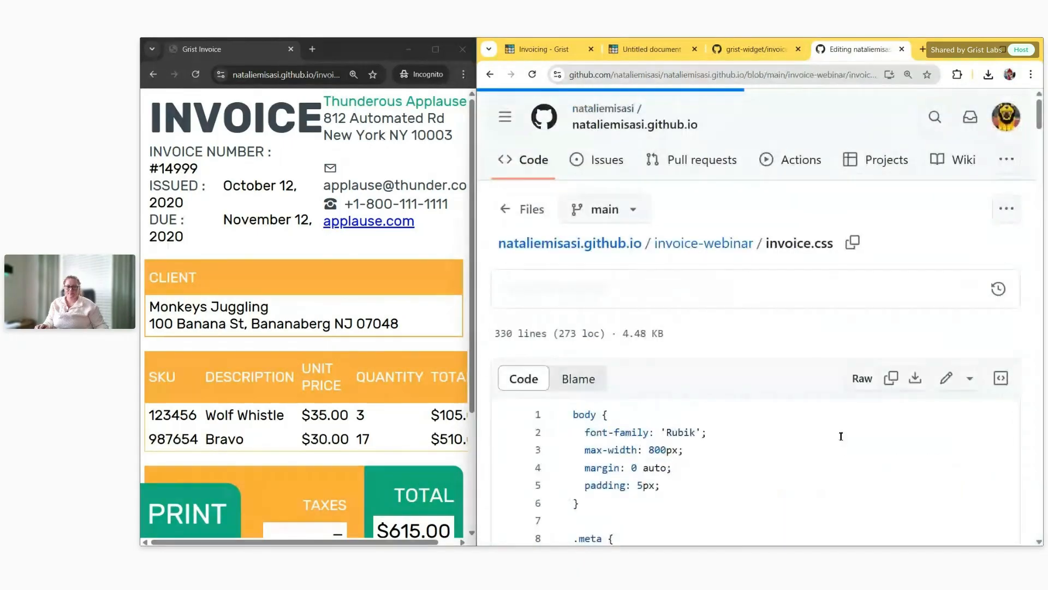
Enlarge the invoice demo preview window, reload the page and zoom out to view the whole invoice with the logo
left_click(435, 48)
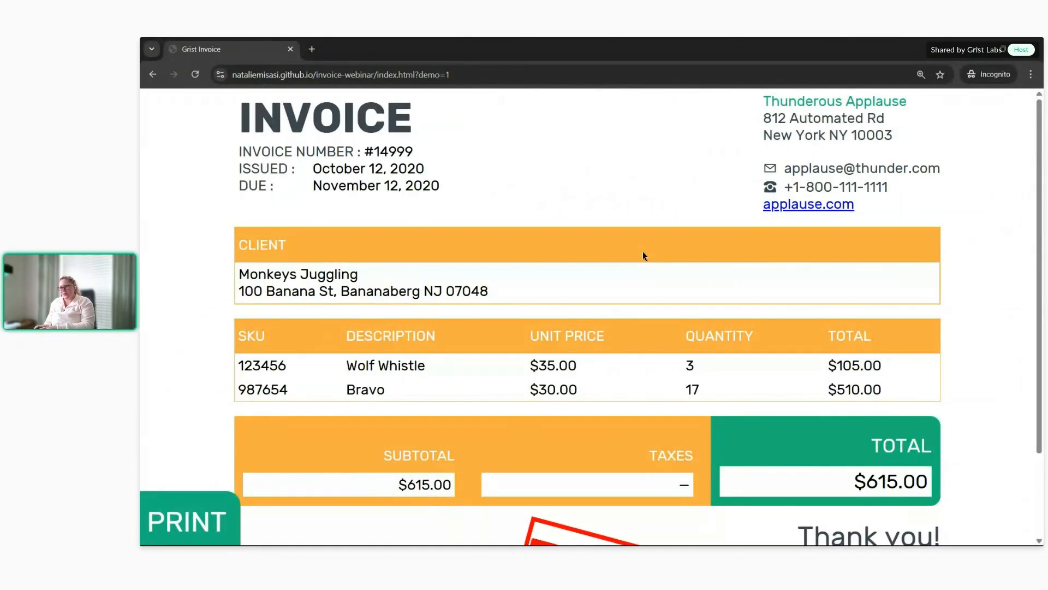
key("F5")
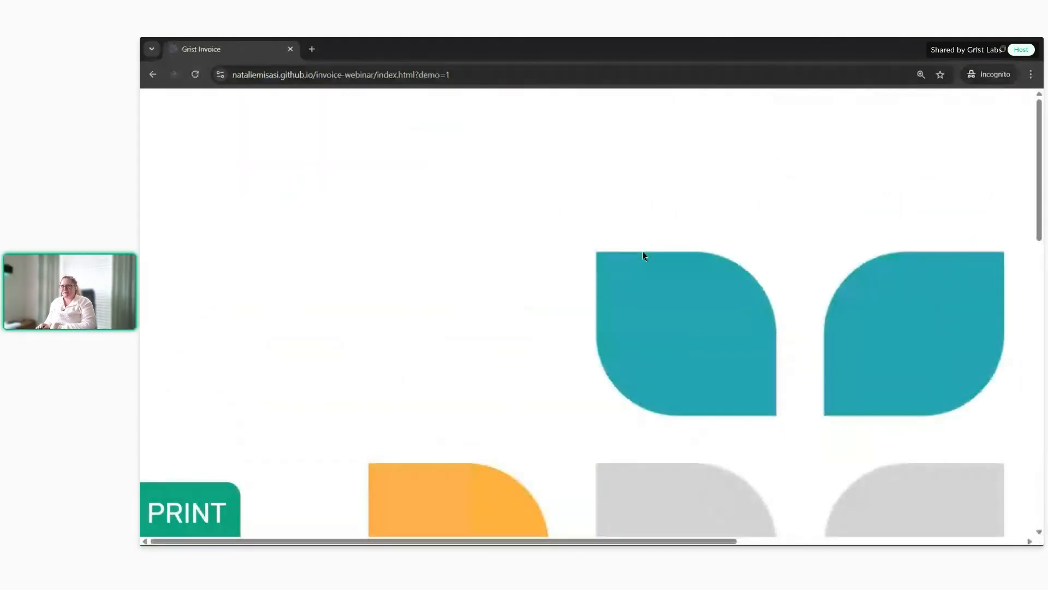
scroll(643, 251, "down", 8)
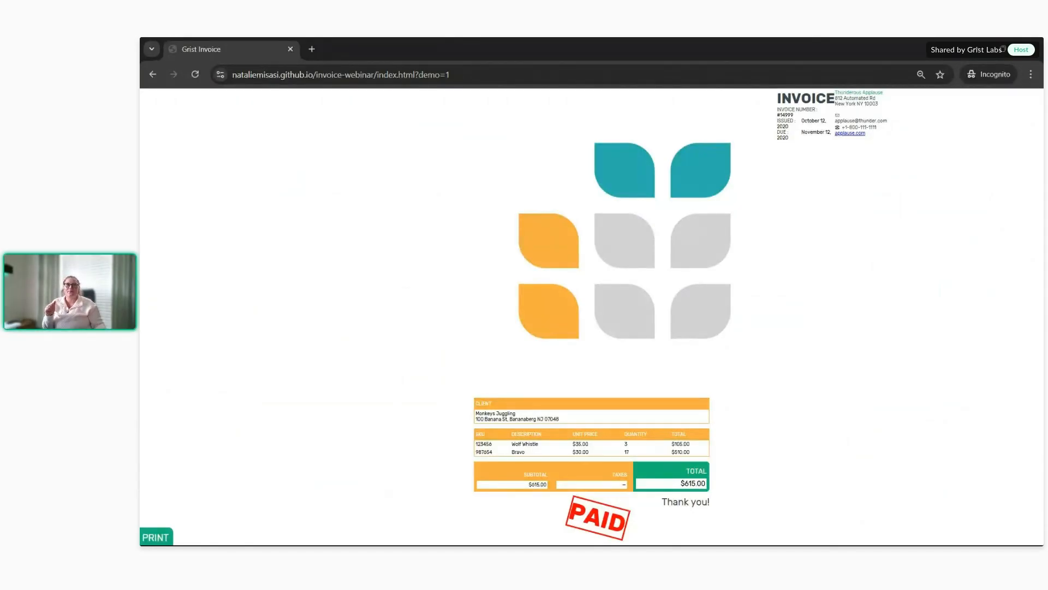
Arrange the invoice preview in a wider pane beside GitHub and enlarge the page to check the logo in the header
left_click(1003, 49)
left_click_drag(476, 289, 756, 299)
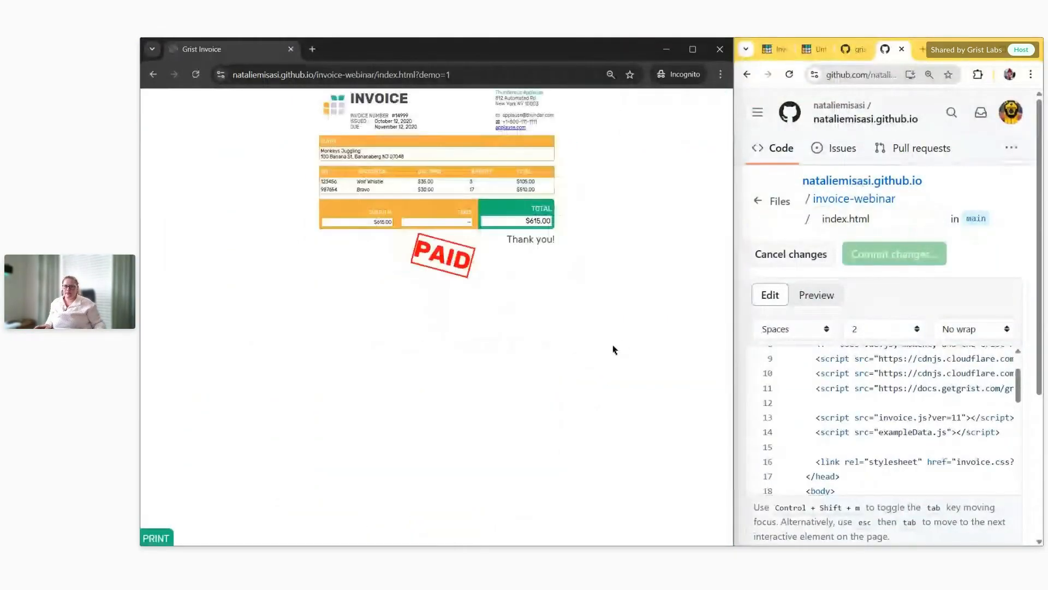
scroll(416, 197, "up", 6, "ctrl")
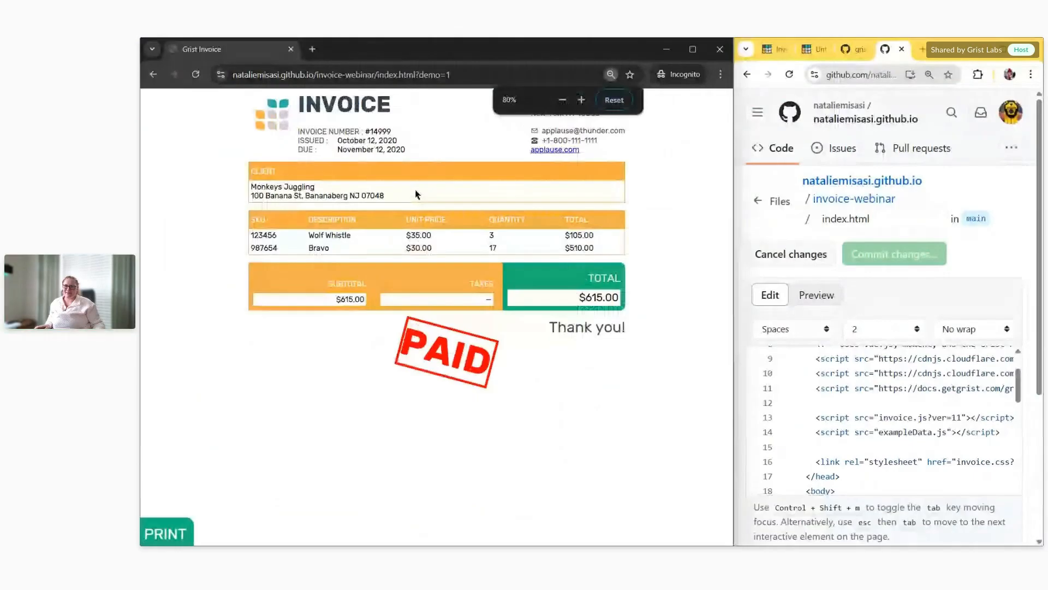
scroll(230, 131, "down", 1, "ctrl")
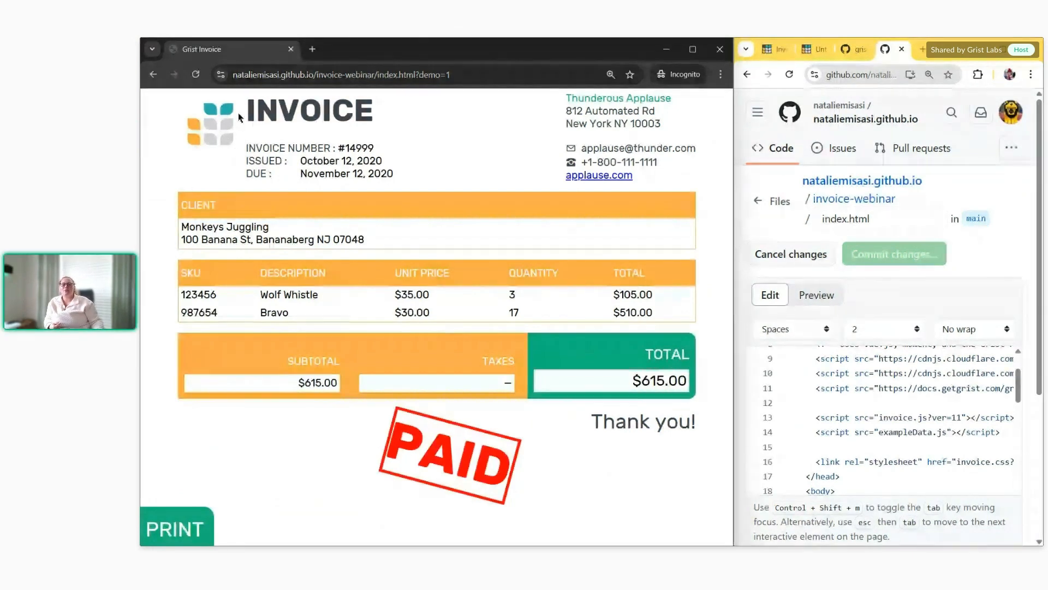
Examine the full web address of the index.html editing page in an enlarged GitHub window, and return to the side-by-side view
left_click(873, 75)
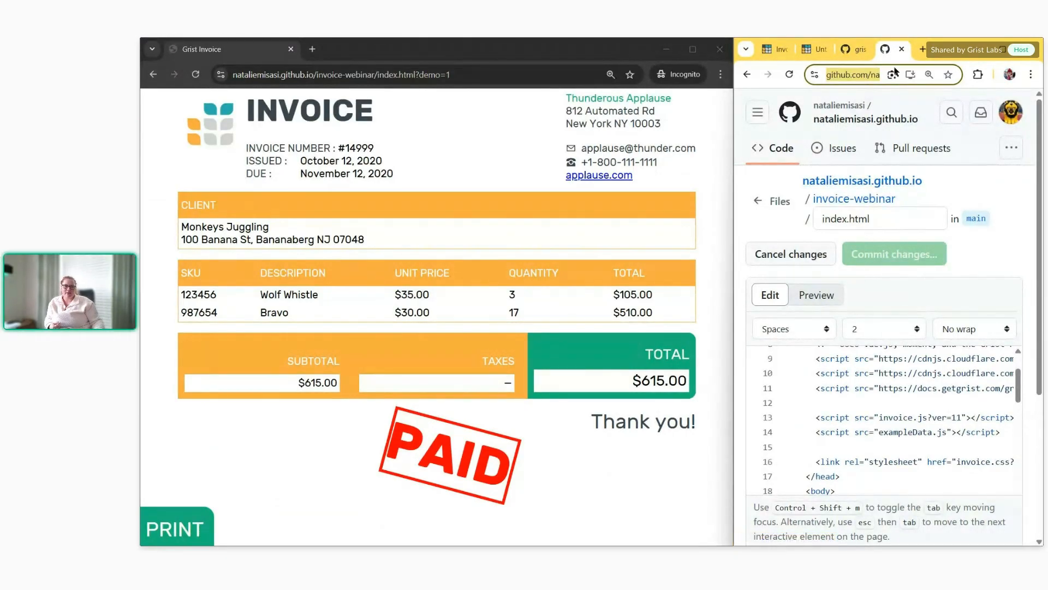
left_click(1002, 49)
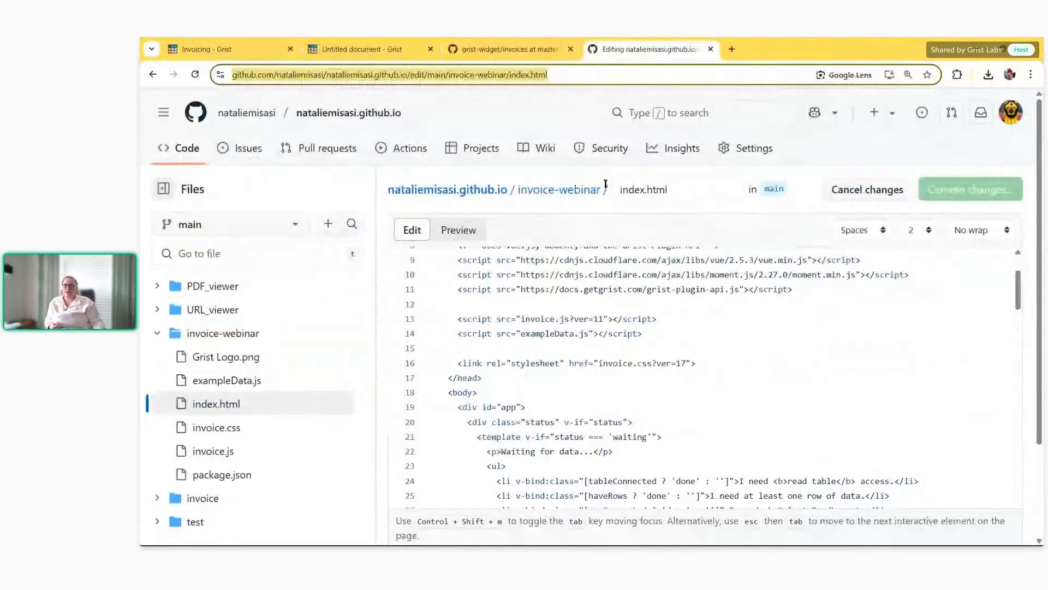
left_click(454, 75)
double_click(455, 75)
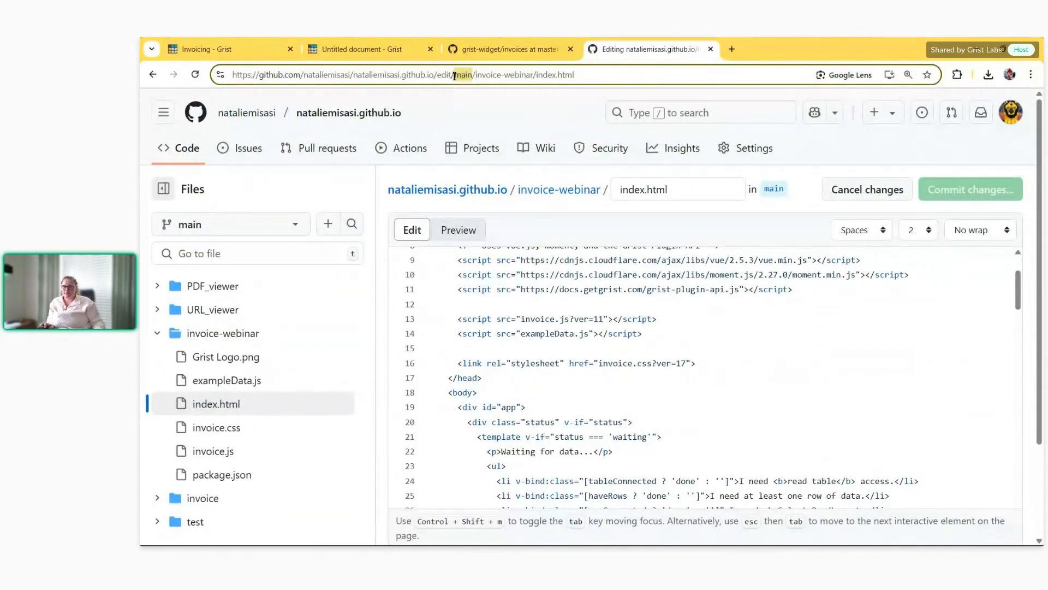
left_click(455, 75)
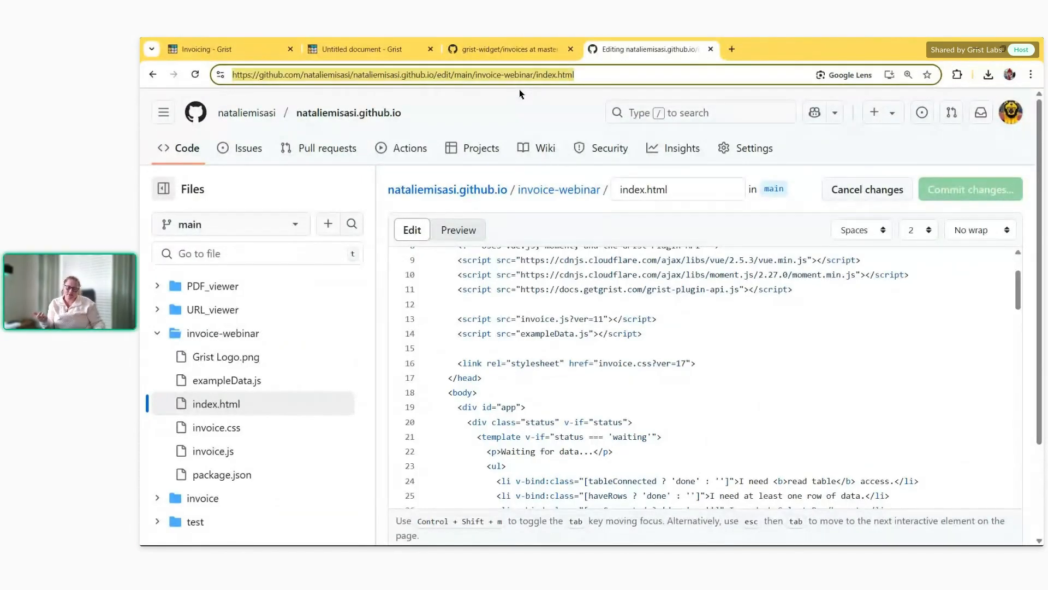
double_click(781, 44)
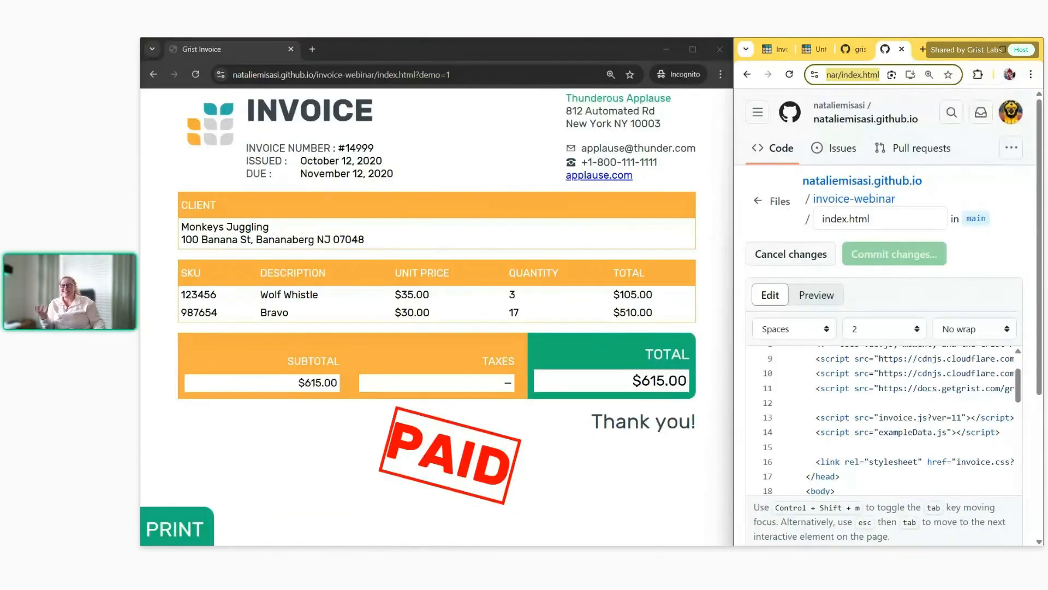